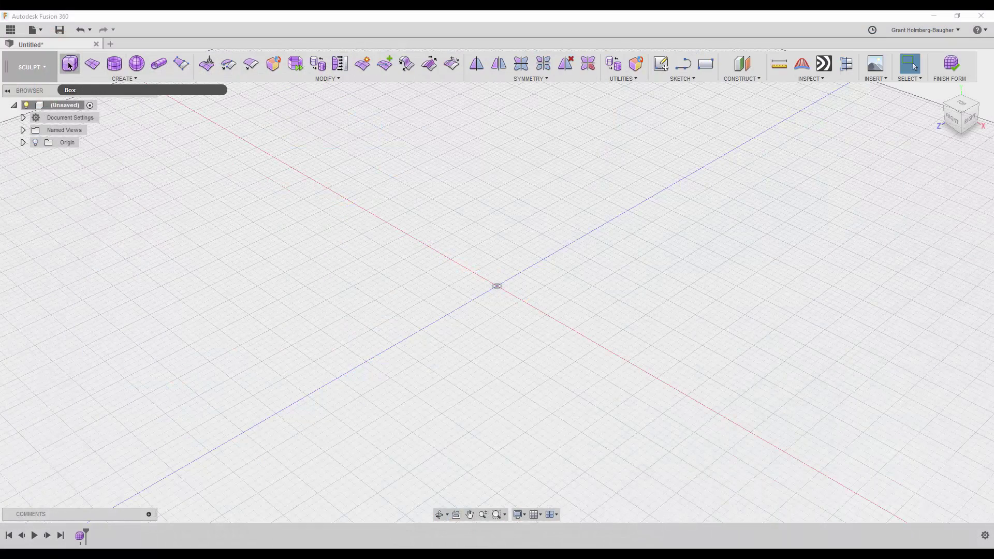
Create a ground-plane T-spline box with 5 × 7 × 4 faces and Mirror length symmetry
left_click(70, 64)
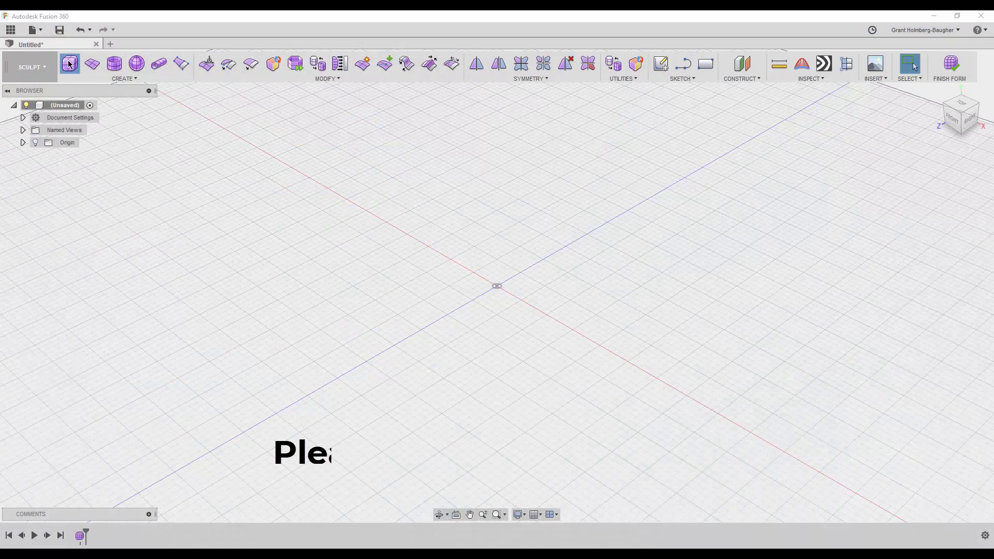
scroll(433, 433, "down", 3)
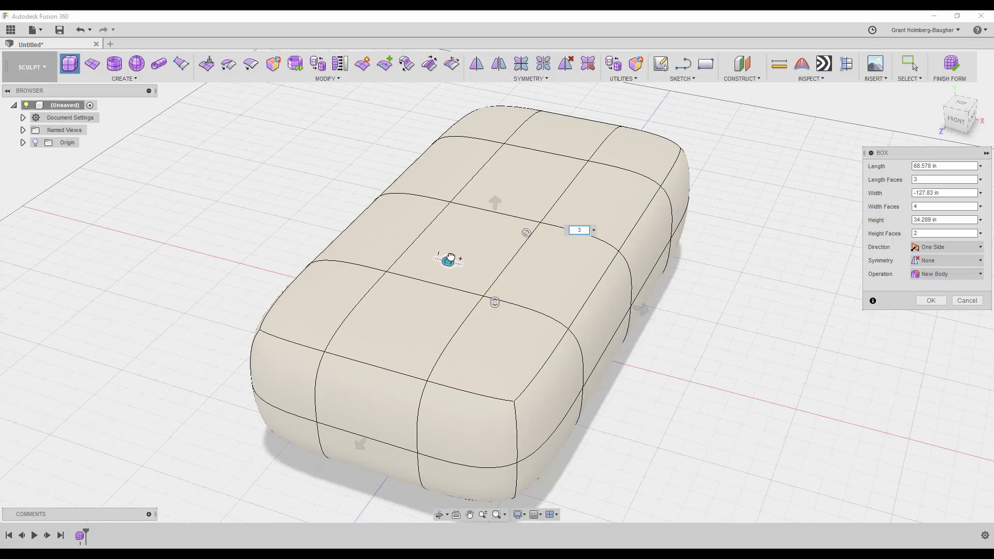
left_click_drag(451, 258, 466, 262)
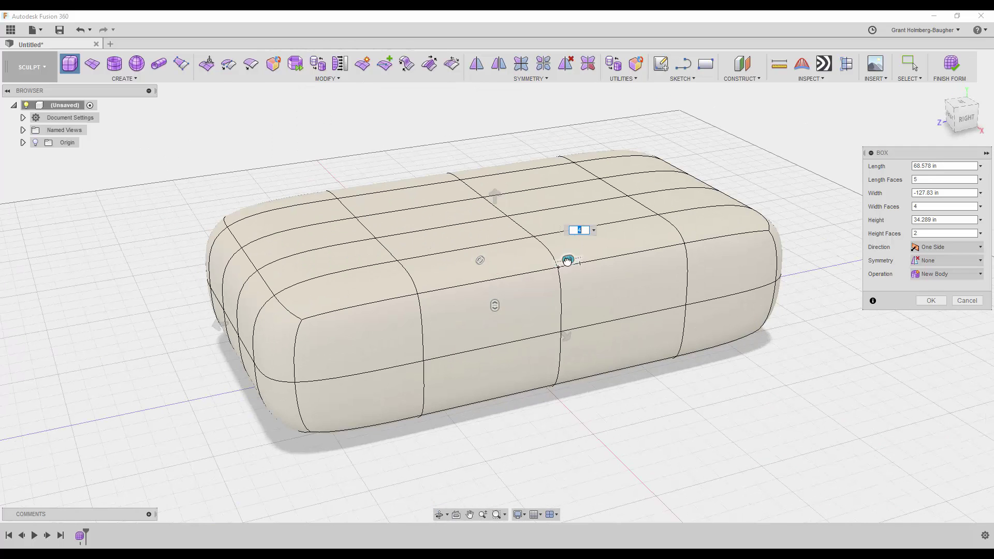
mouse_move(568, 260)
left_mouse_down()
mouse_move(516, 270)
mouse_move(493, 292)
left_mouse_up()
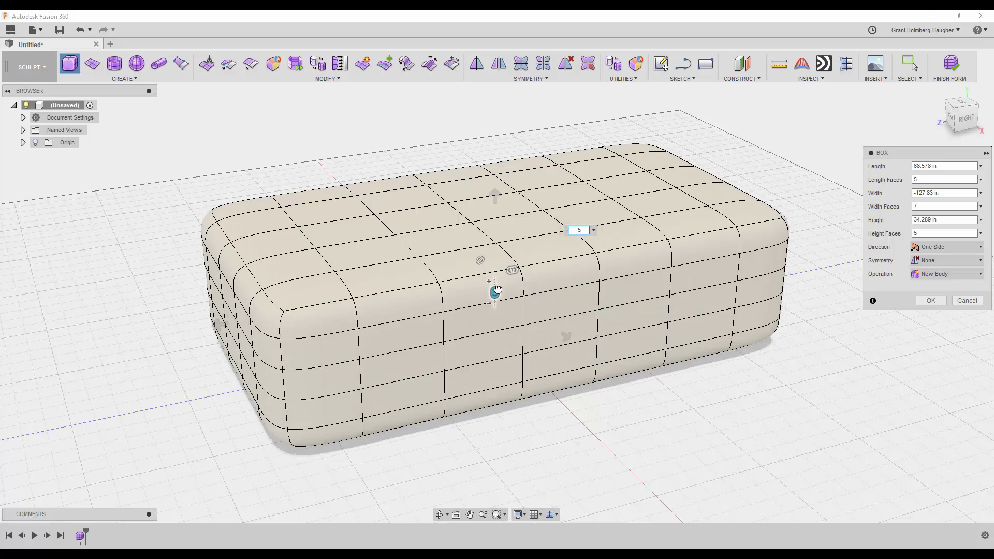
type("4")
left_click(927, 289)
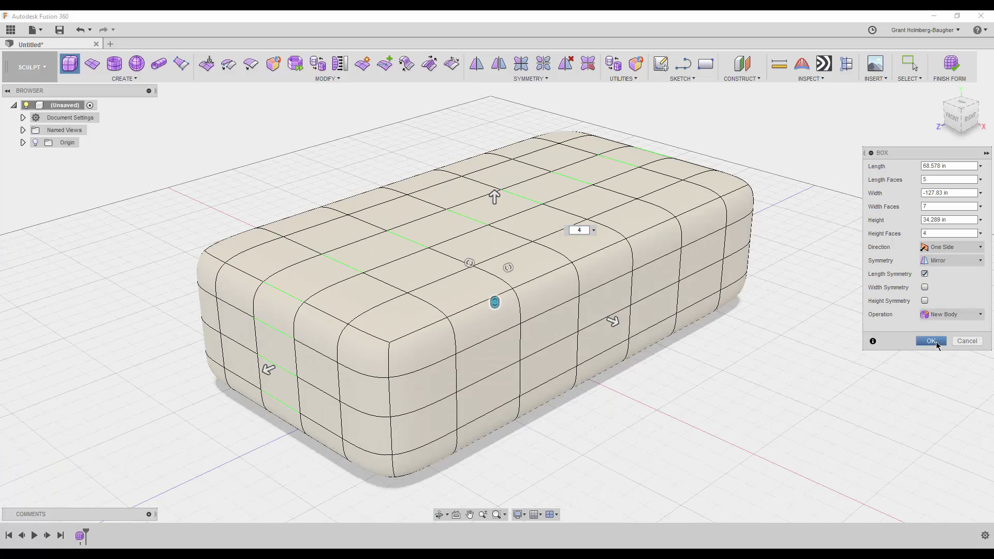
left_click(931, 340)
mouse_move(411, 337)
middle_mouse_down("shift")
mouse_move(377, 359)
mouse_move(506, 249)
mouse_move(284, 353)
middle_mouse_up("shift")
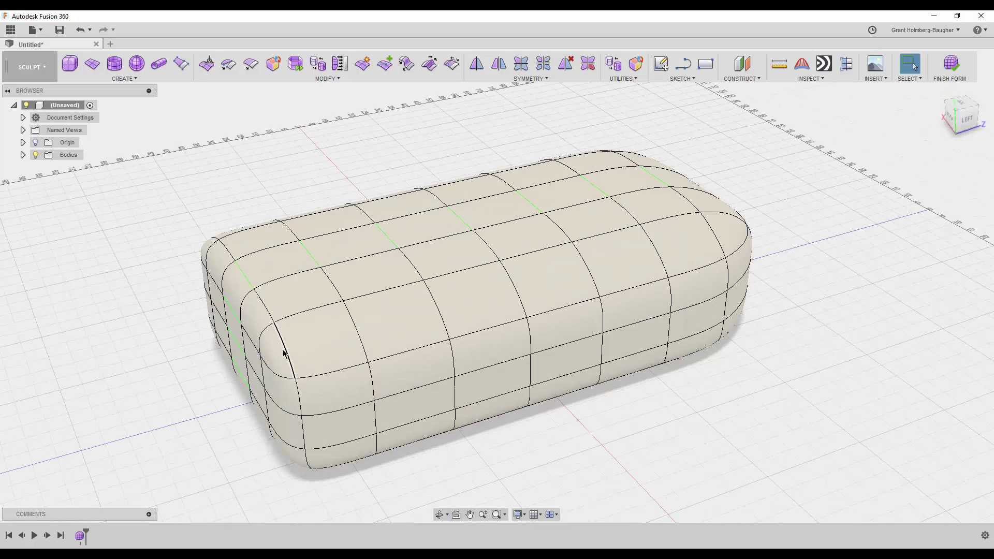
Select the middle top faces of the box and pull them up into a cabin
mouse_move(366, 344)
middle_mouse_down("shift")
mouse_move(337, 318)
mouse_move(345, 244)
middle_mouse_up("shift")
left_click(345, 243)
left_click(666, 210, "shift")
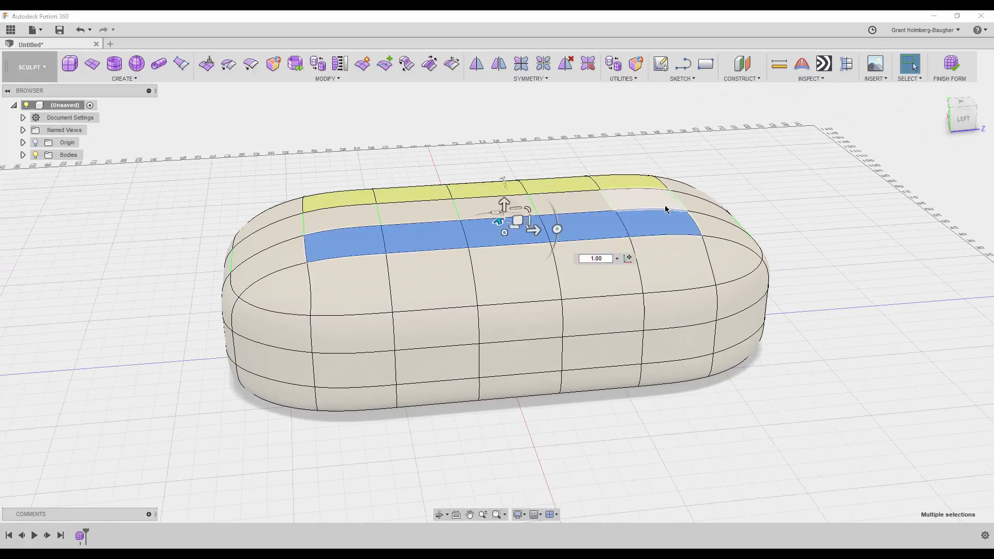
mouse_move(667, 210)
middle_mouse_down("shift")
mouse_move(501, 197)
mouse_move(502, 170)
mouse_move(408, 156)
mouse_move(442, 303)
middle_mouse_up("shift")
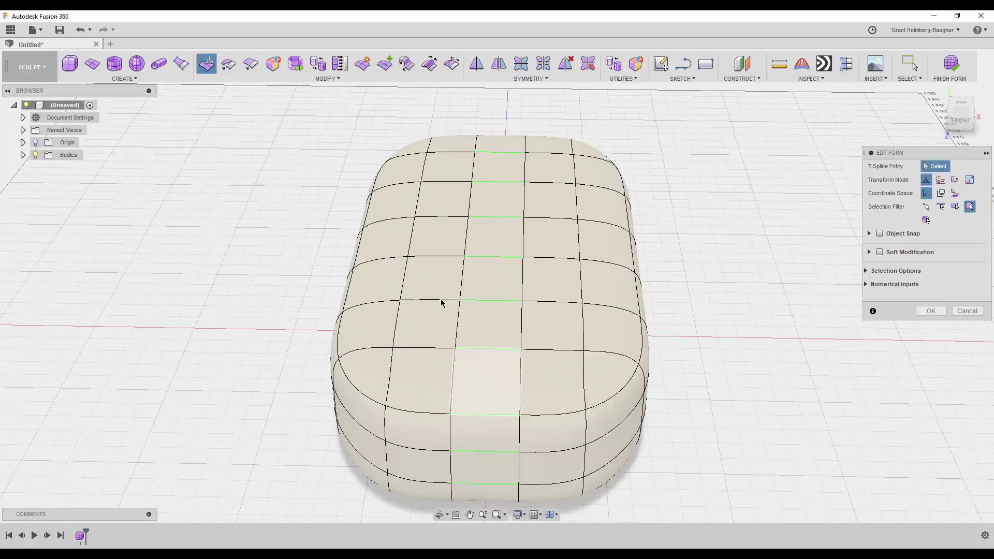
middle_click_drag(715, 218, 662, 204, "shift")
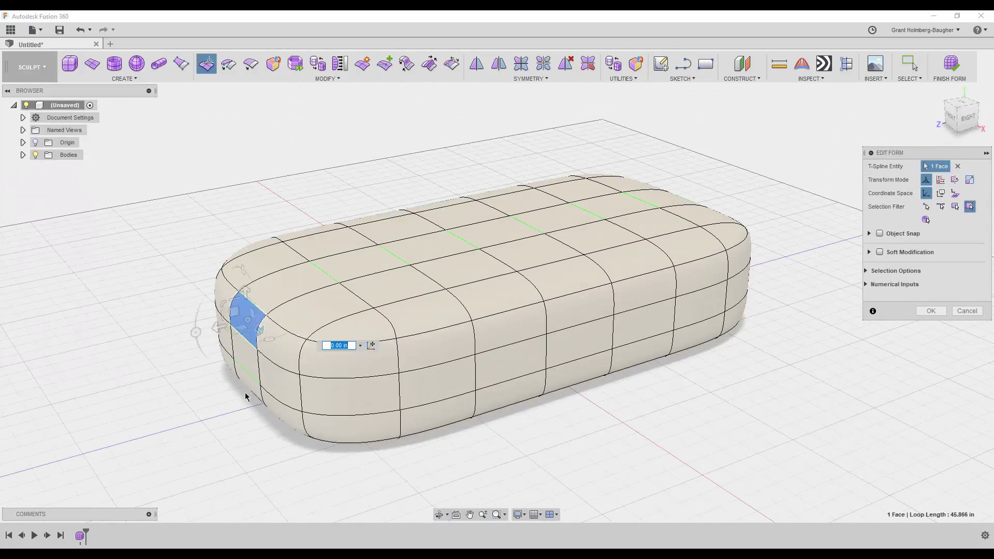
mouse_move(215, 359)
middle_mouse_down("shift")
mouse_move(189, 249)
mouse_move(388, 195)
mouse_move(259, 290)
middle_mouse_up("shift")
left_click(221, 280)
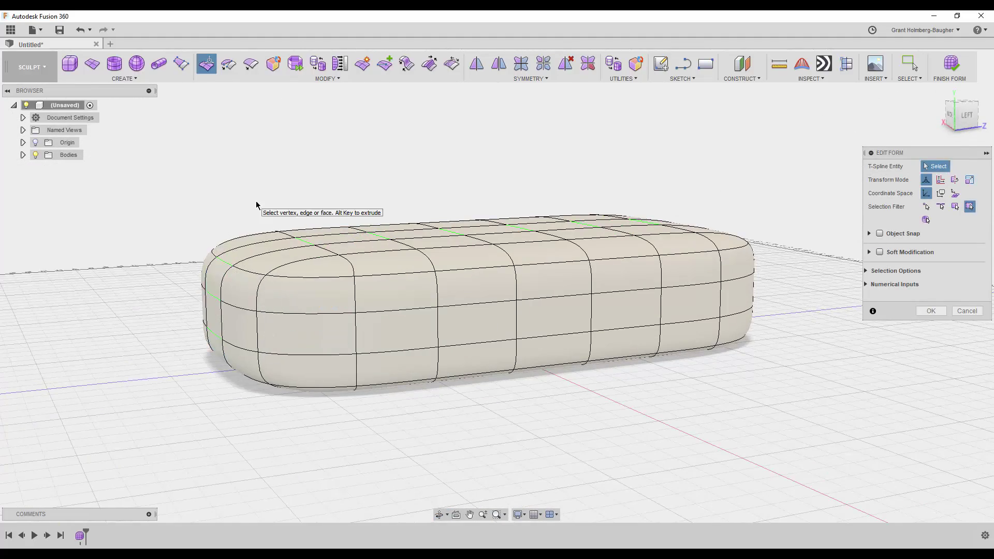
middle_click_drag(256, 205, 427, 219, "shift")
left_click(500, 260)
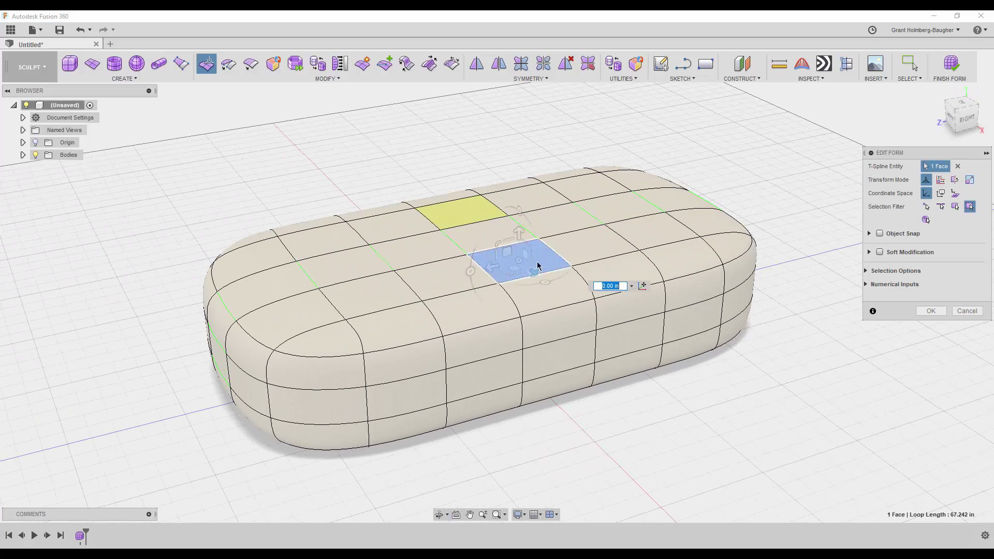
left_click(580, 243, "shift")
left_click(658, 224, "shift")
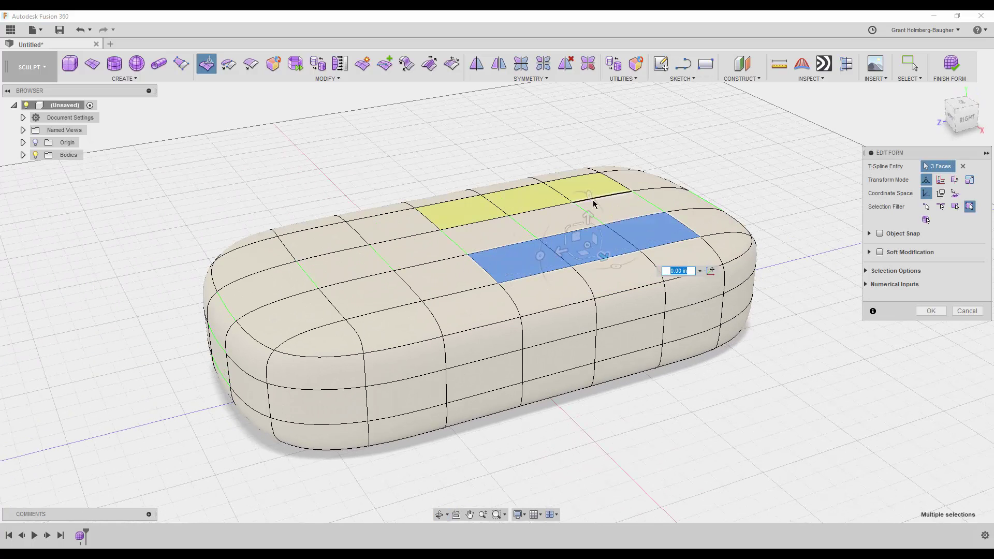
left_click(453, 273, "shift")
left_click_drag(522, 200, 522, 138)
Slope the front of the roof backward and reshape the roof faces
middle_click_drag(521, 104, 474, 152, "shift")
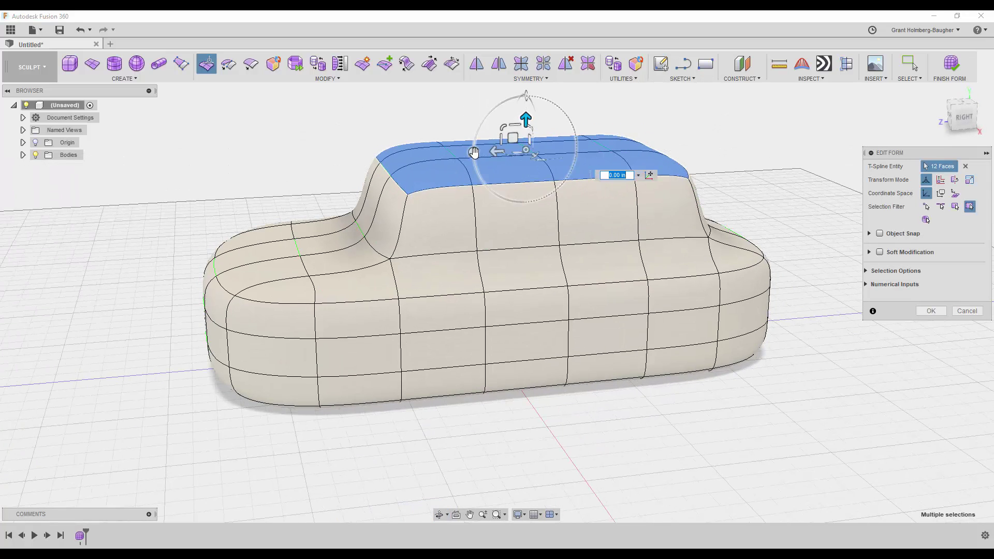
left_click_drag(474, 152, 377, 135)
key("Return")
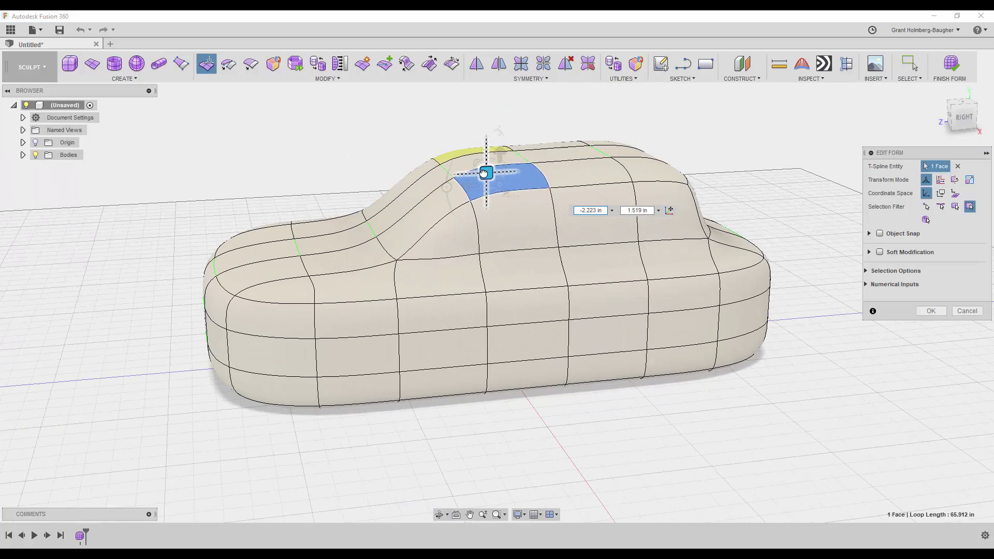
left_click_drag(510, 171, 650, 126)
key("Return")
left_click(481, 164)
key("Return")
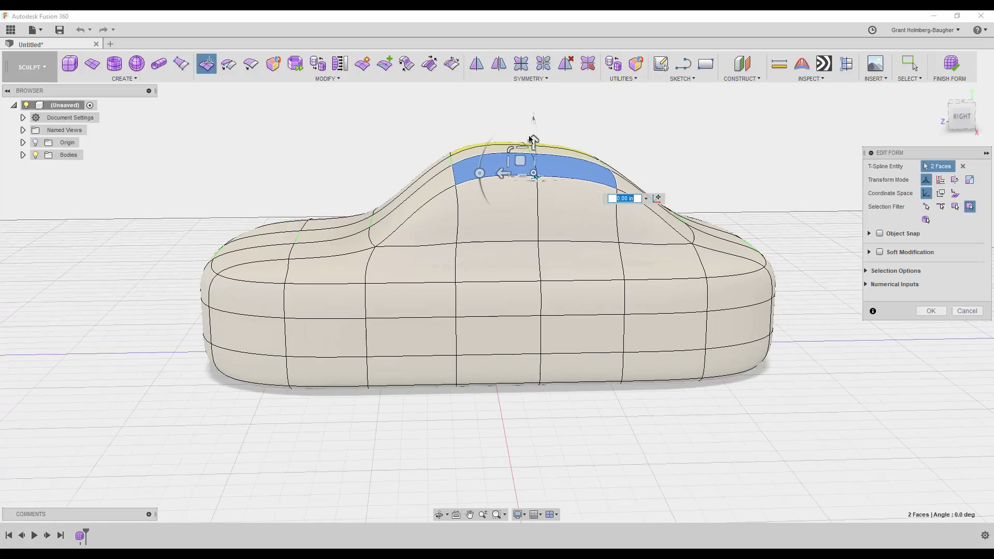
left_click_drag(529, 161, 533, 156)
Scale the lower side faces near the front of the body
middle_click_drag(533, 159, 638, 361, "shift")
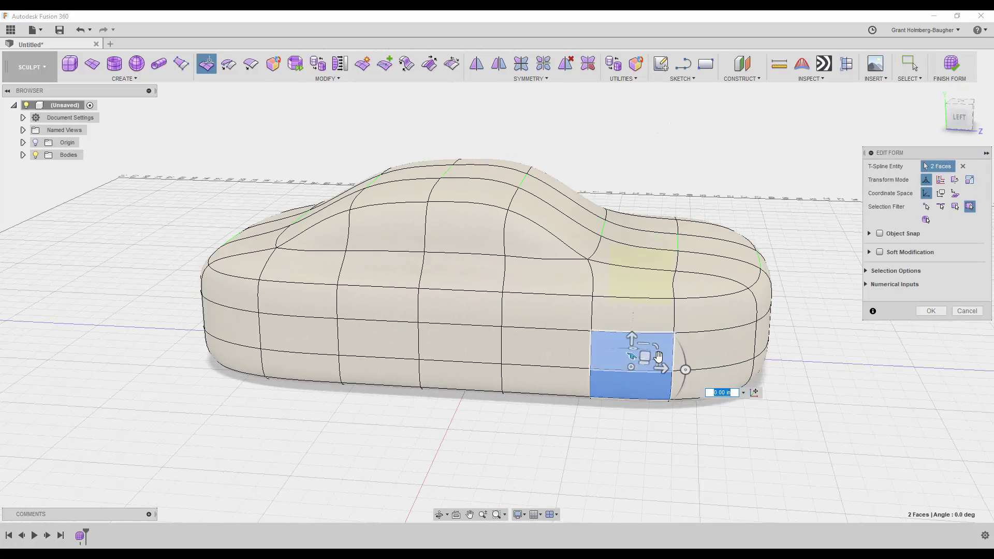
left_click(659, 357)
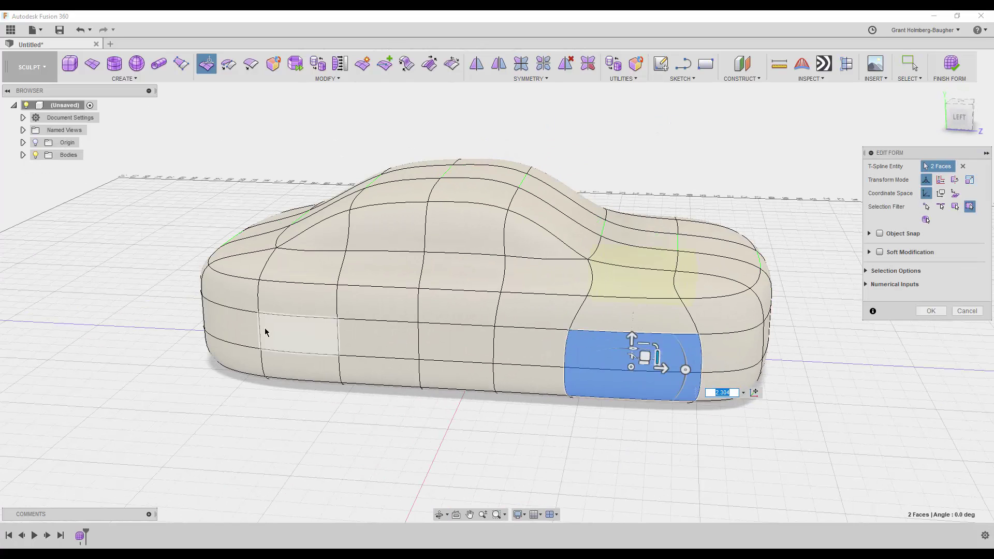
left_click(300, 352)
key("Return")
middle_click_drag(256, 184, 303, 311, "shift")
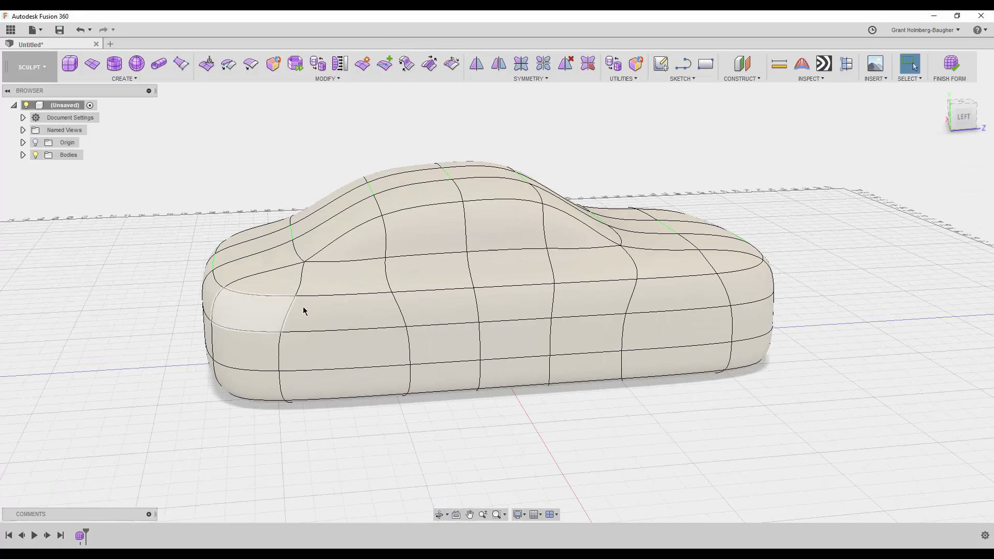
Move the front roof pillar edge to reshape the windshield line
key("e")
mouse_move(517, 228)
middle_mouse_down("shift")
mouse_move(480, 122)
mouse_move(388, 128)
mouse_move(413, 145)
middle_mouse_up("shift")
left_click(499, 160)
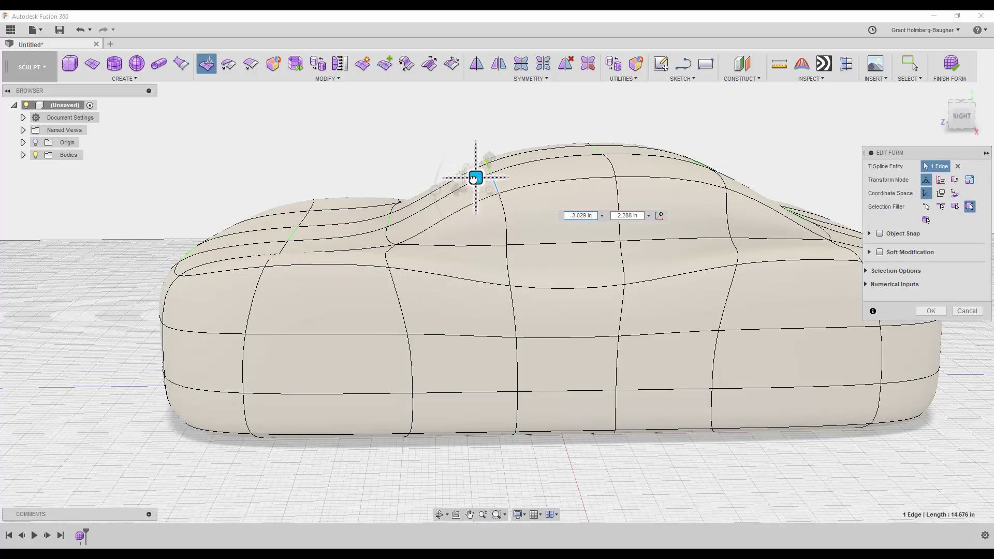
middle_click_drag(477, 173, 693, 157, "shift")
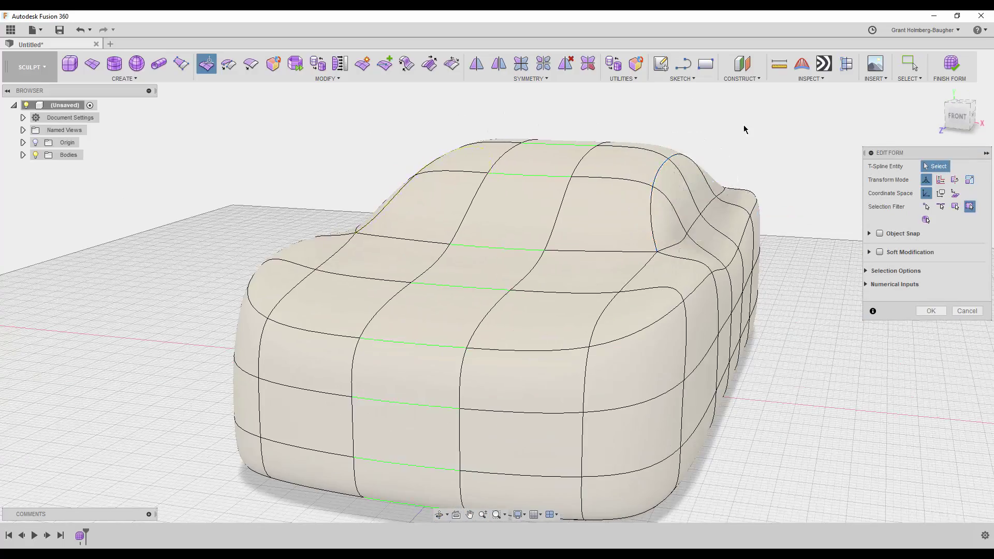
mouse_move(744, 127)
middle_mouse_down("shift")
mouse_move(604, 122)
mouse_move(679, 233)
middle_mouse_up("shift")
Select the lower front and rear side faces to open as wheel wells
left_click(678, 388)
left_click(318, 371, "shift")
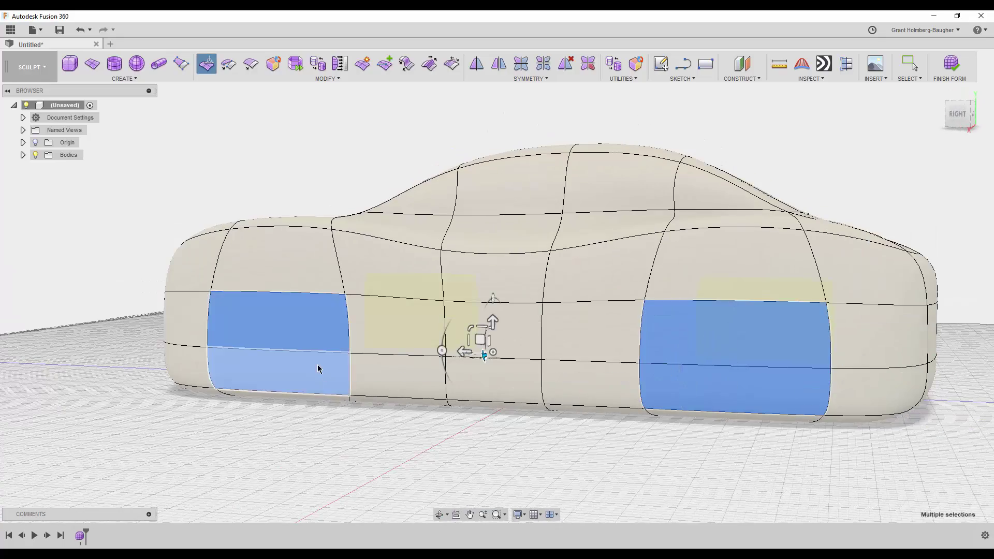
mouse_move(317, 371)
middle_mouse_down("shift")
mouse_move(340, 306)
mouse_move(900, 295)
mouse_move(262, 400)
mouse_move(277, 249)
middle_mouse_up("shift")
Raise the top edges of the front and rear wheel openings into arches
key("e")
left_click(284, 296)
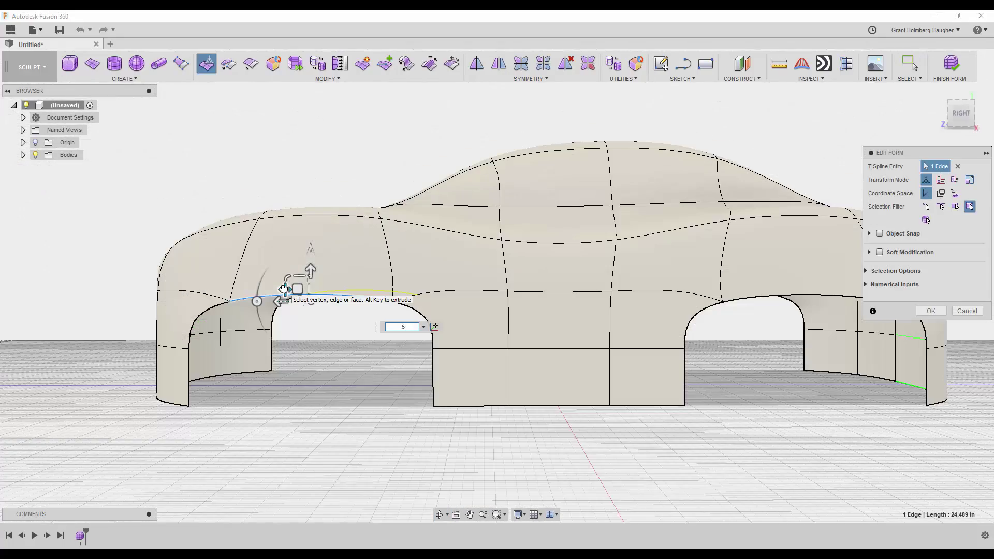
left_click_drag(313, 269, 311, 238)
key("Return")
right_click(740, 285)
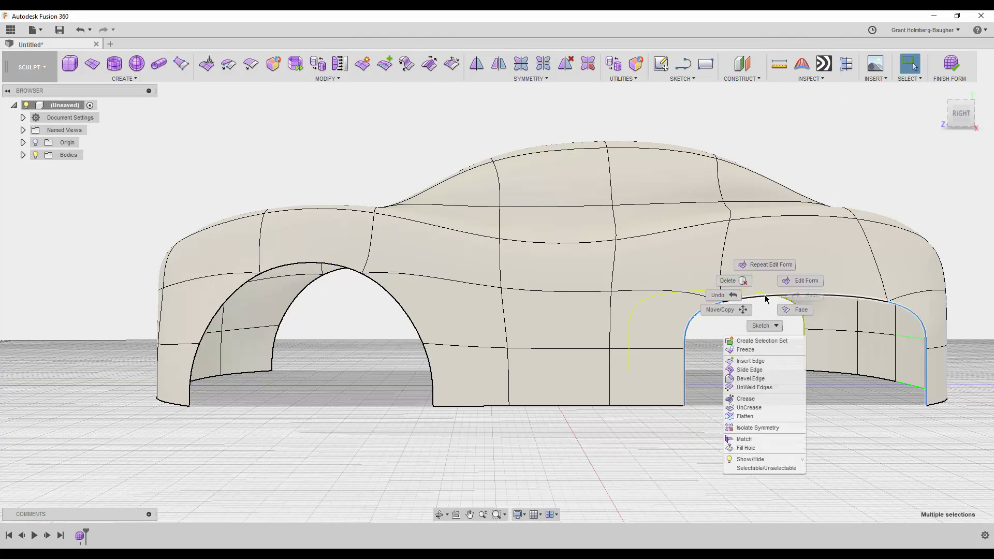
double_click(793, 290)
key("e")
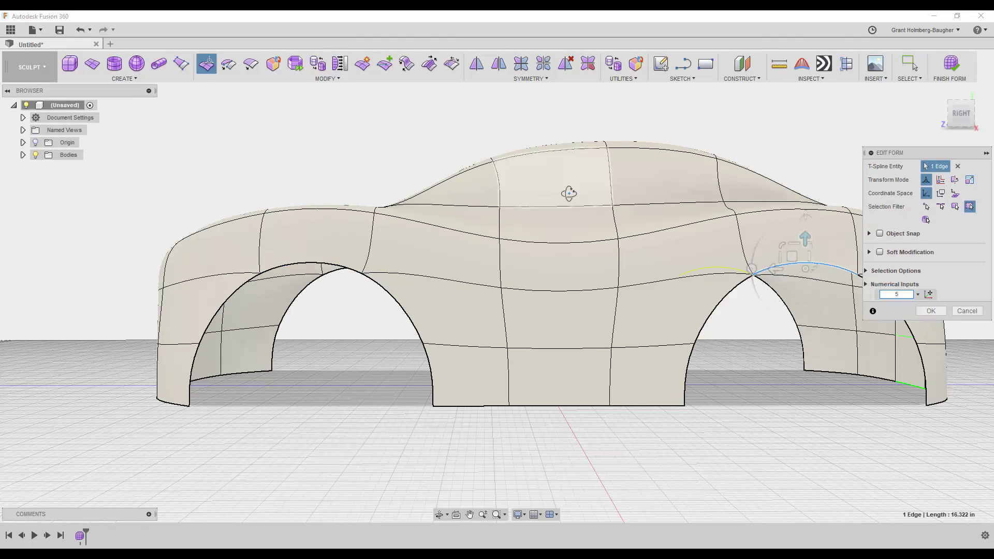
mouse_move(573, 196)
middle_mouse_down("shift")
mouse_move(530, 401)
mouse_move(313, 148)
middle_mouse_up("shift")
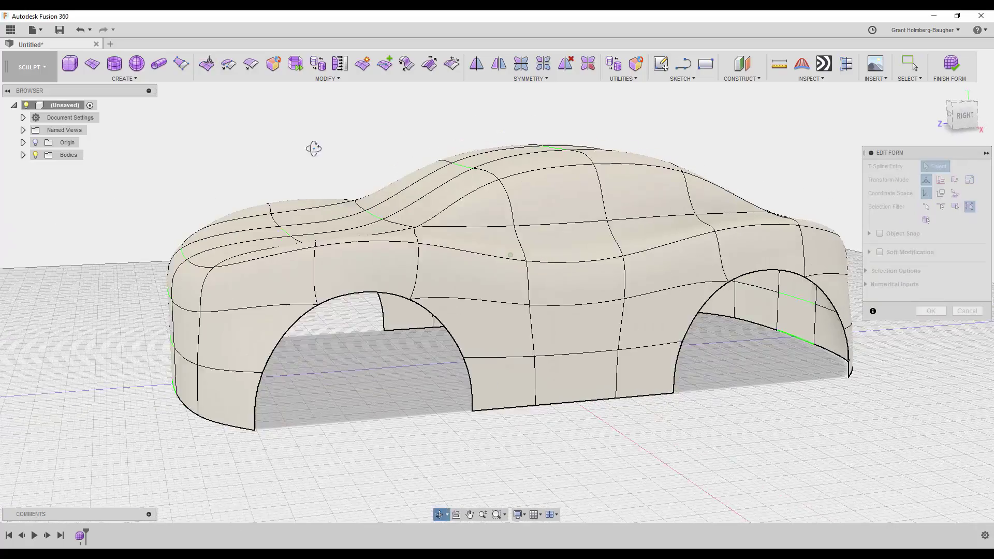
Select the lower front edge loop, then exit Edit Form without changes
left_click(192, 309)
double_click(203, 356)
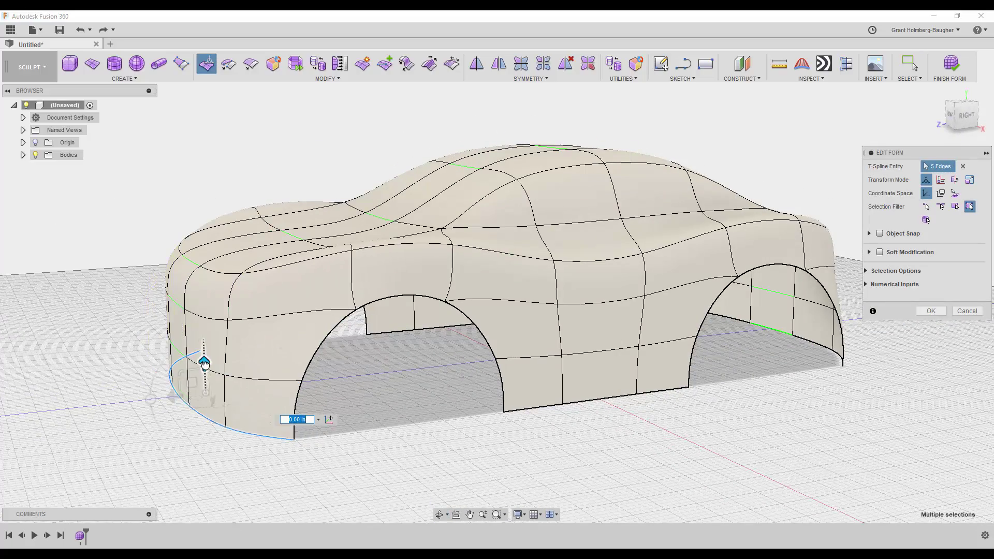
key("Escape")
key("e")
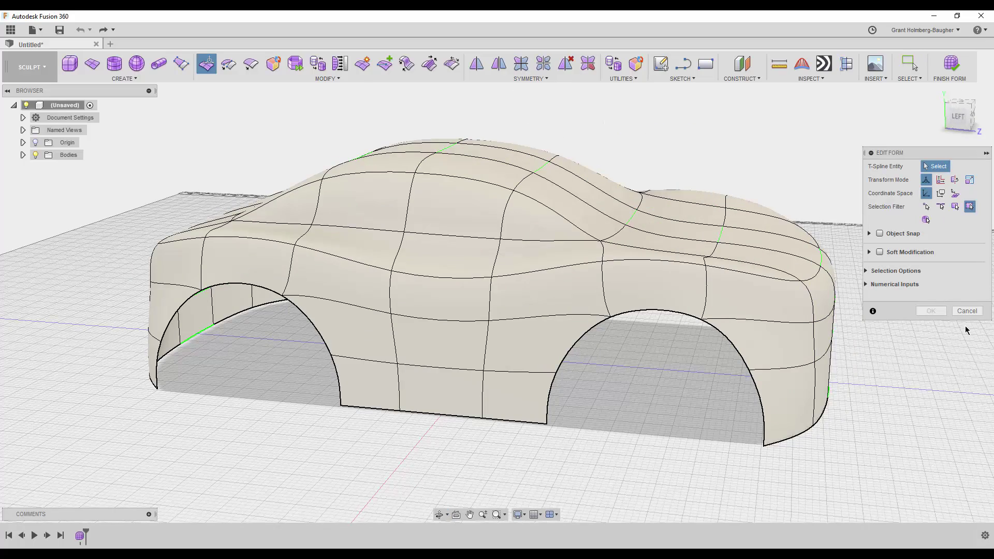
left_click(966, 311)
middle_click_drag(825, 178, 788, 160, "shift")
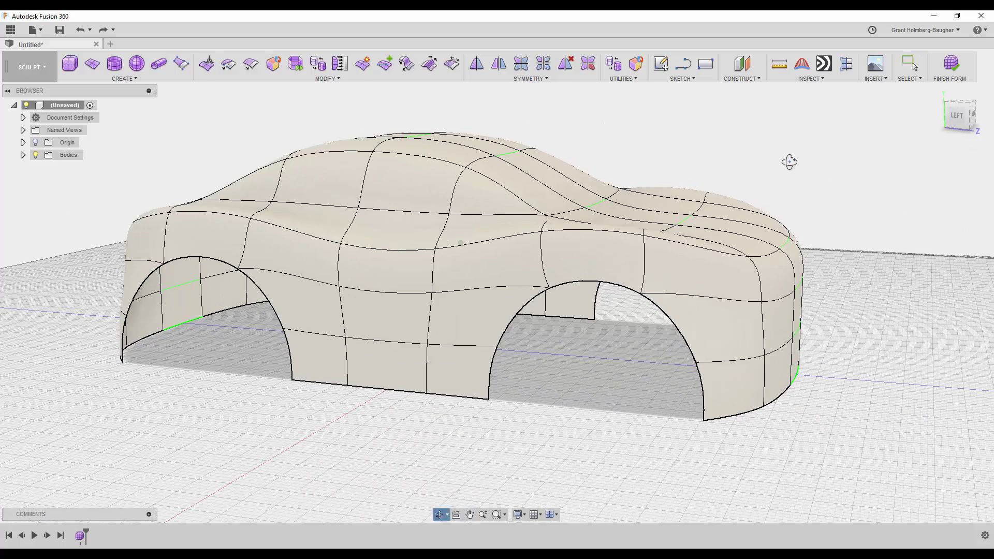
Select the wheel-arch edges and reshape them with Edit Form
left_click(183, 325, "shift")
key("e")
key("Escape")
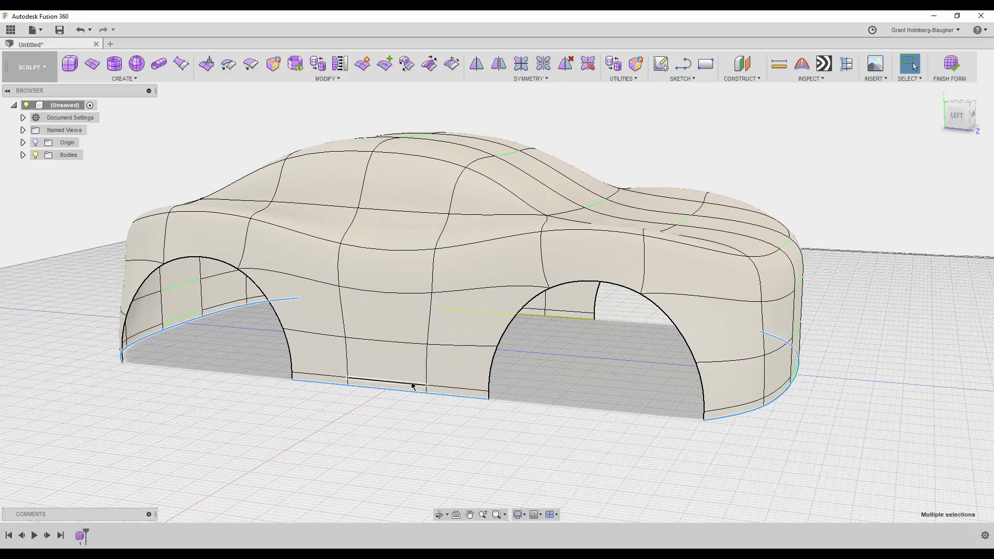
left_click(156, 322, "shift")
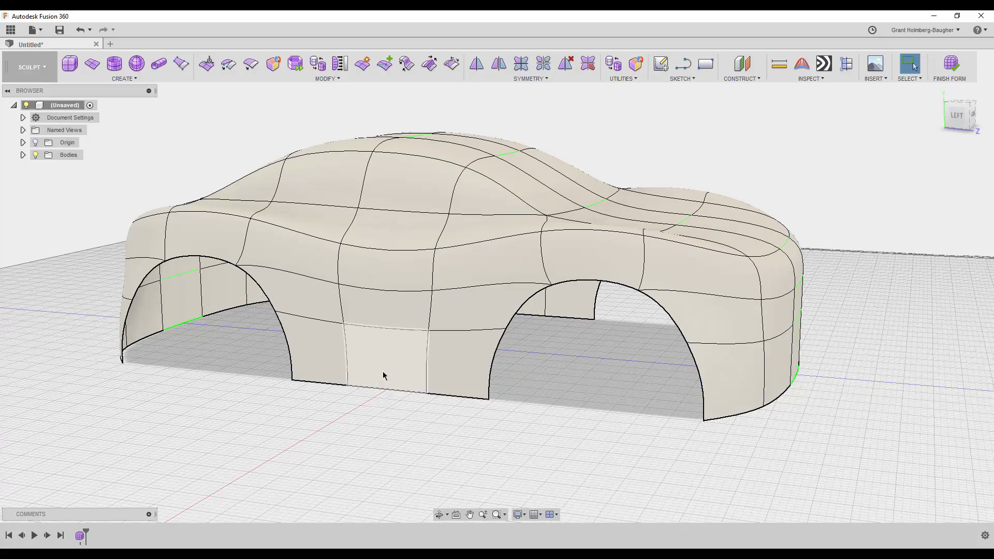
middle_click_drag(382, 344, 444, 378, "shift")
key("e")
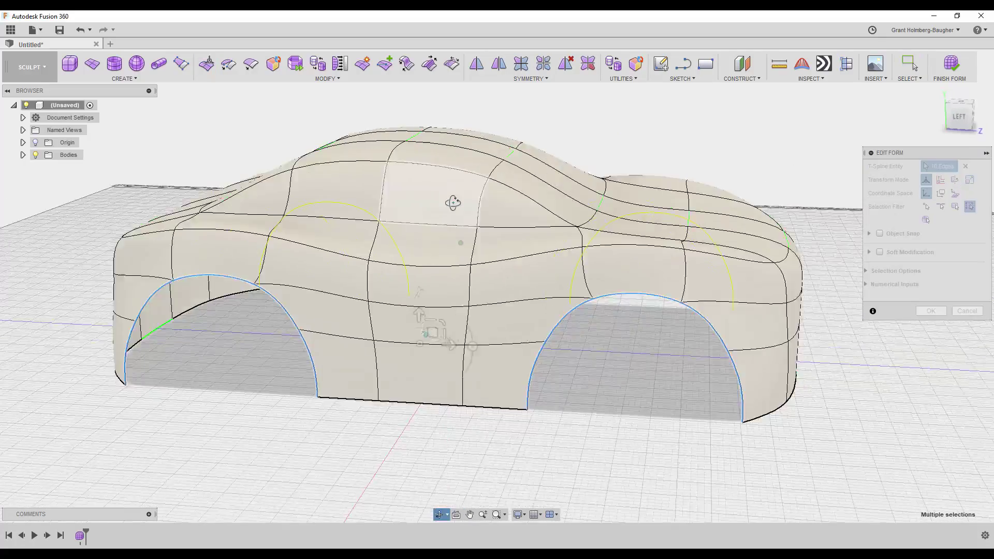
left_click_drag(322, 311, 300, 311)
middle_click_drag(311, 151, 185, 392, "shift")
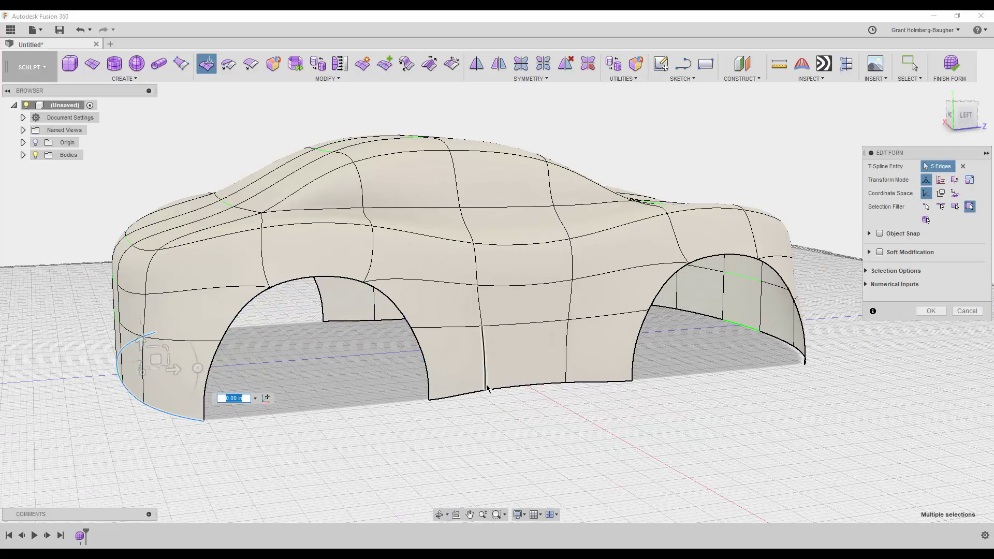
Select the front wheel-arch edge loop on the car's other side
mouse_move(473, 305)
middle_mouse_down("shift")
mouse_move(486, 108)
mouse_move(302, 296)
middle_mouse_up("shift")
double_click(302, 296)
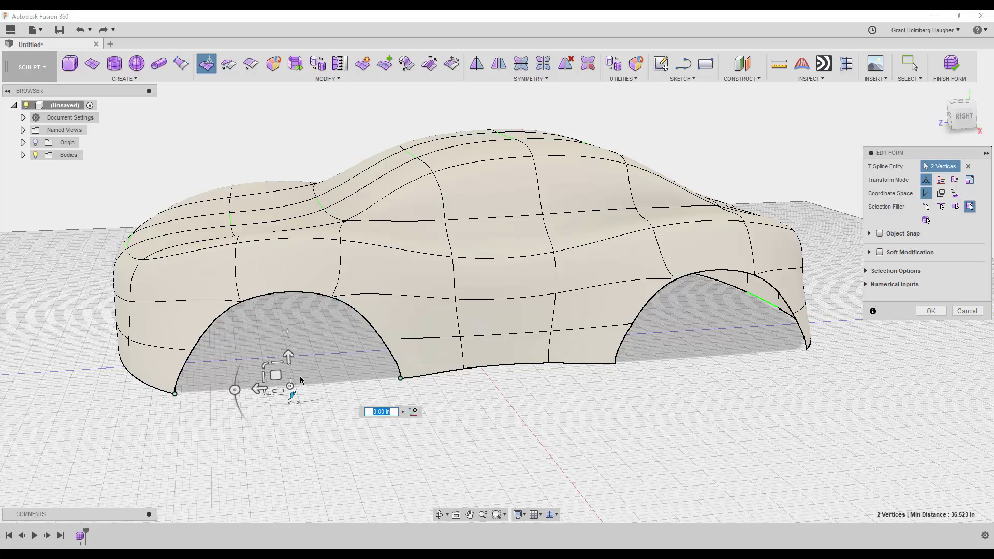
mouse_move(263, 378)
middle_mouse_down("shift")
mouse_move(377, 286)
mouse_move(675, 140)
middle_mouse_up("shift")
double_click(377, 286)
Box-select the upper body in side view and reshape the roof faces
left_click(675, 140)
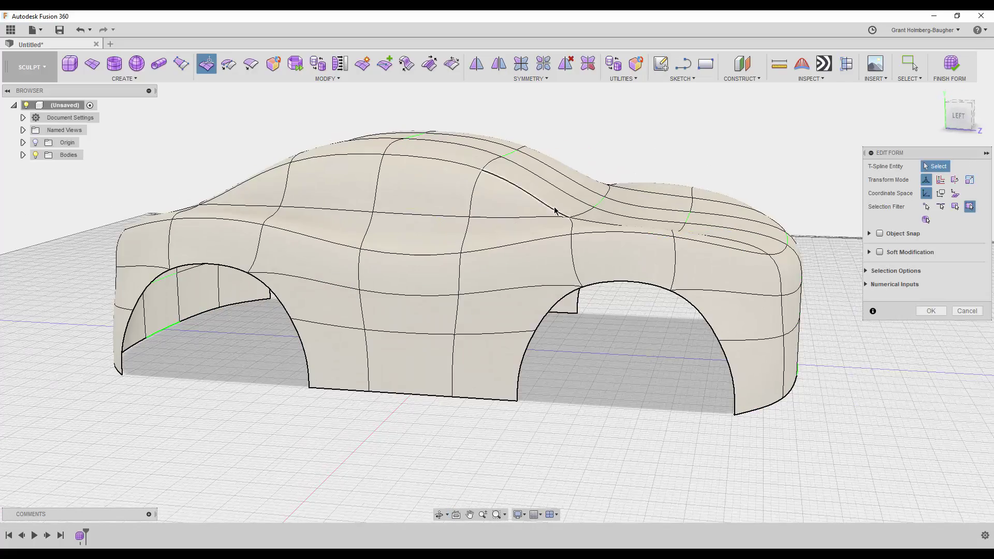
left_click_drag(116, 138, 867, 267)
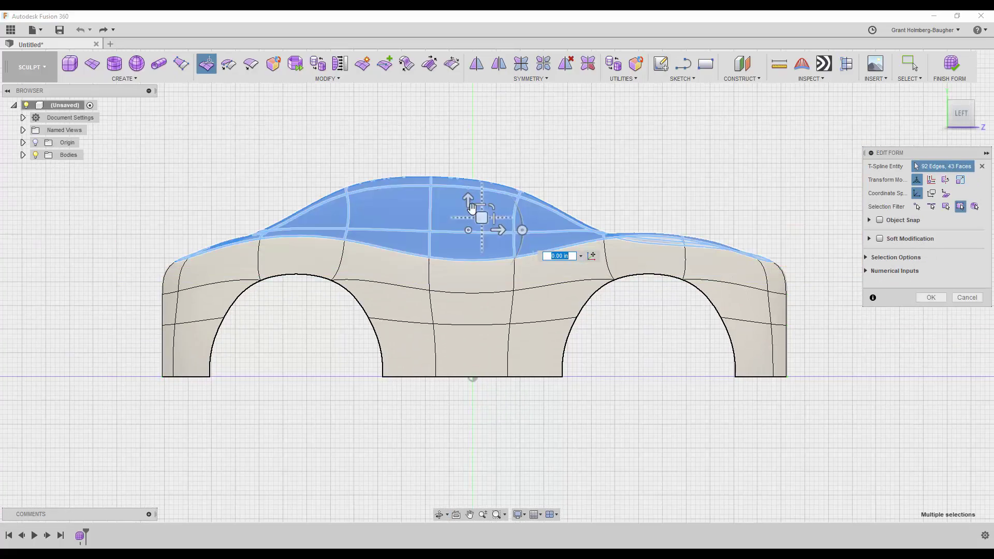
left_click_drag(471, 207, 466, 215)
left_click(595, 159)
middle_click_drag(595, 160, 482, 155, "shift")
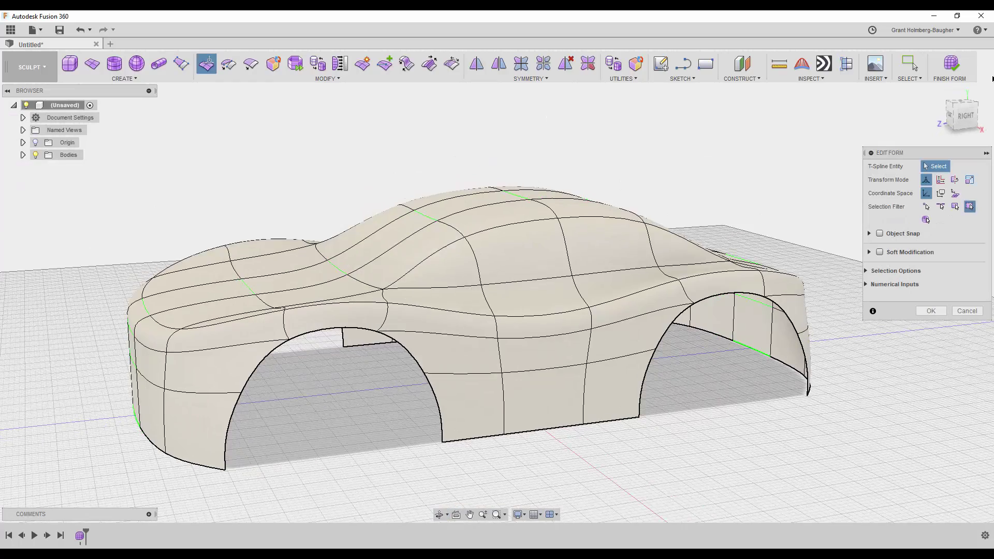
From the right view, reshape the cabin and windshield line, then select a roof face
left_click(966, 116)
left_click_drag(147, 157, 542, 437)
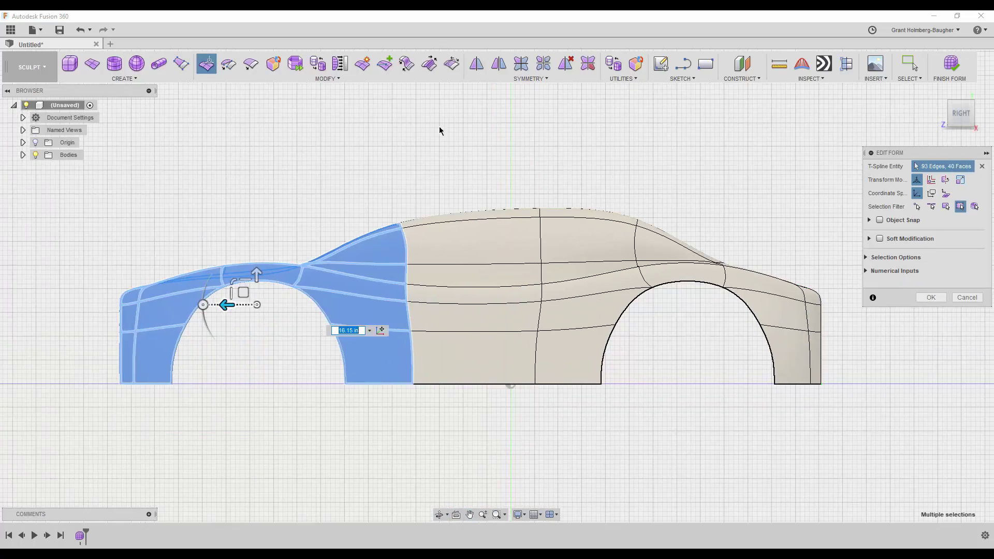
left_click(539, 244)
mouse_move(317, 177)
left_mouse_down()
mouse_move(426, 239)
mouse_move(420, 220)
left_mouse_up()
left_click(492, 175)
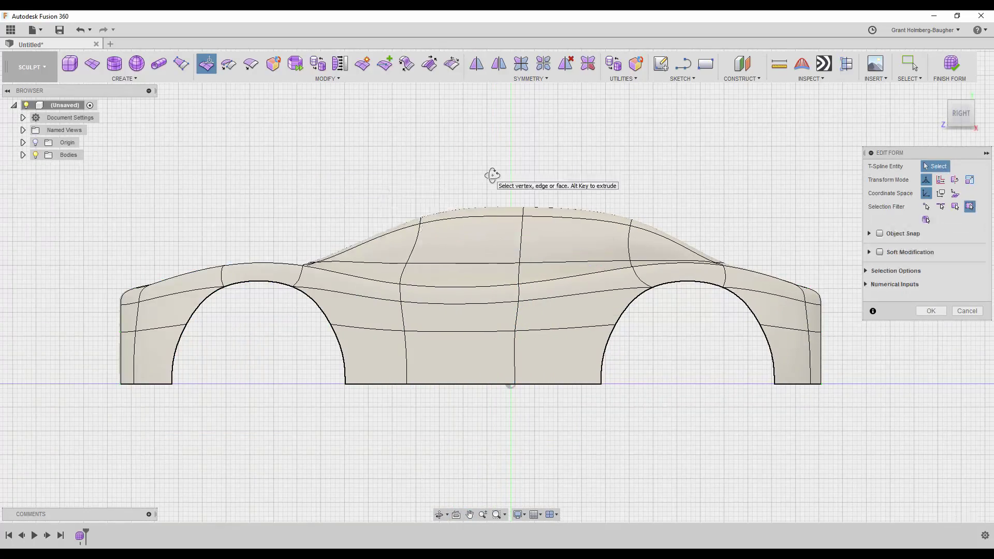
middle_click_drag(493, 175, 550, 186, "shift")
left_click(510, 203)
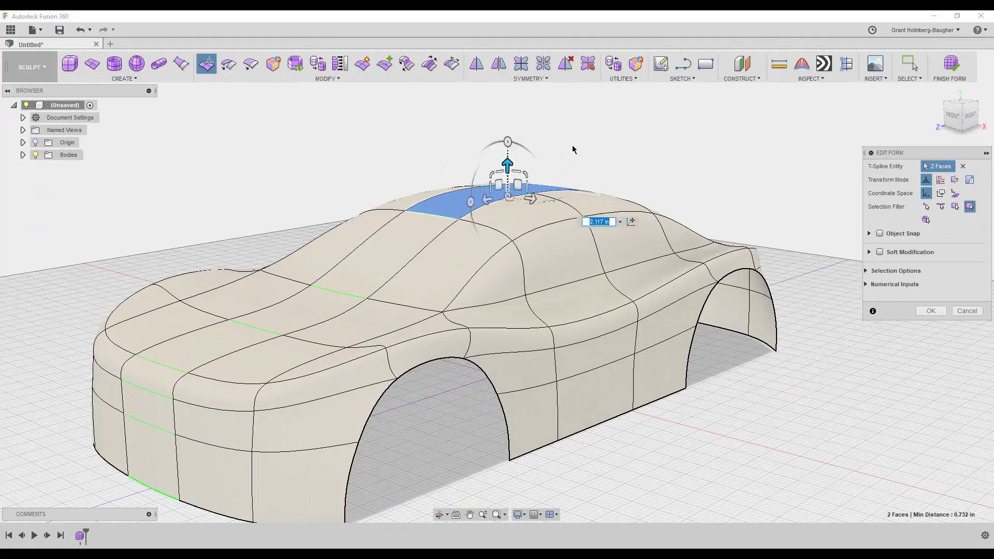
Select both wheel-arch loops and push them outward into flared fenders
middle_click_drag(573, 145, 639, 134, "shift")
double_click(560, 294)
mouse_move(560, 294)
middle_mouse_down("shift")
mouse_move(694, 335)
mouse_move(264, 263)
middle_mouse_up("shift")
double_click(264, 264)
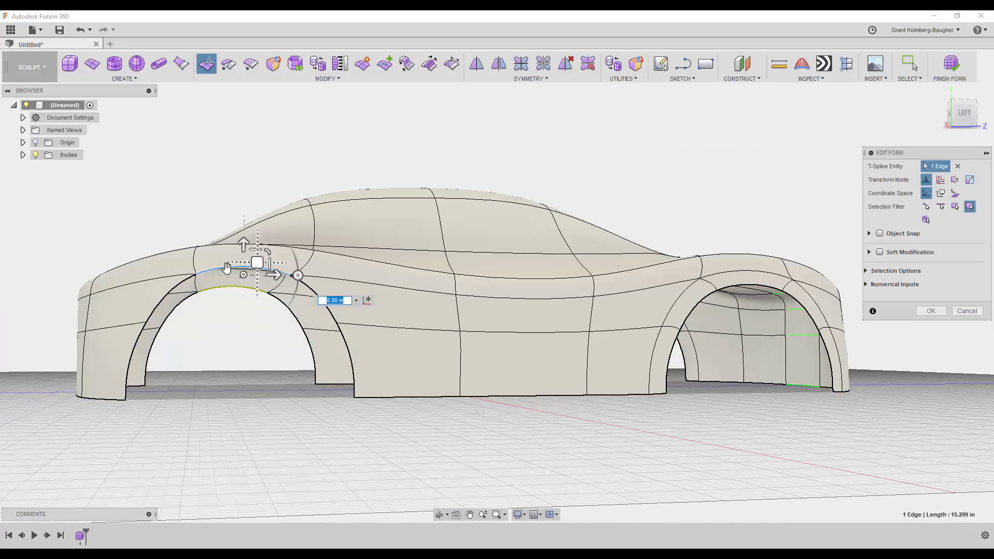
middle_click_drag(291, 152, 386, 335, "shift")
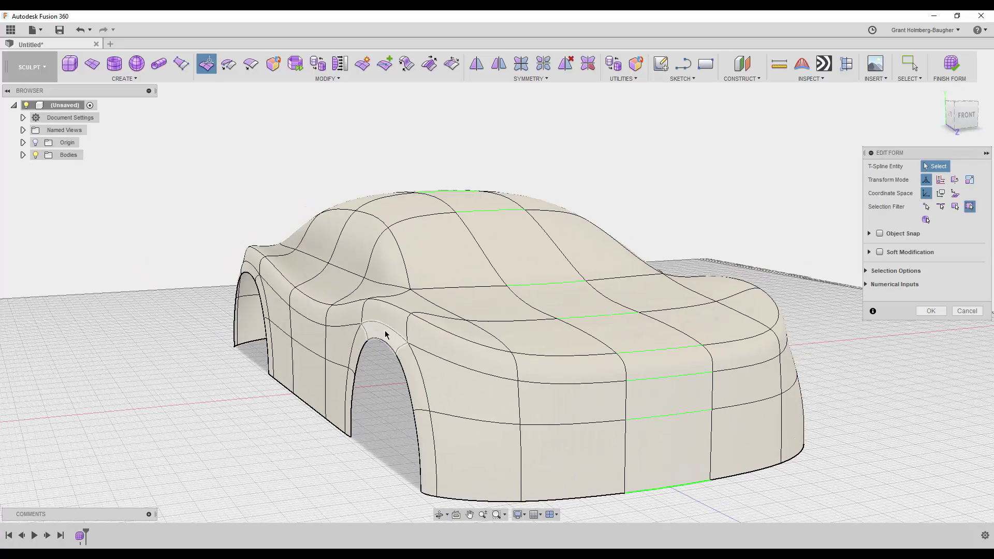
double_click(248, 280, "shift")
middle_click_drag(248, 280, 332, 342, "shift")
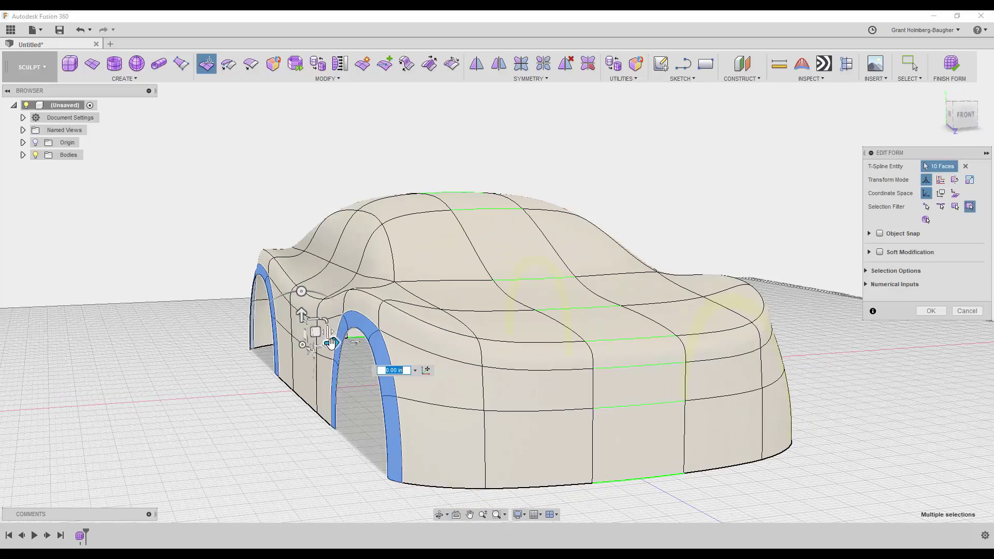
left_click_drag(339, 341, 317, 343)
middle_click_drag(280, 331, 352, 222, "shift")
Pull a hood edge to reshape the nose of the car
left_click(124, 313)
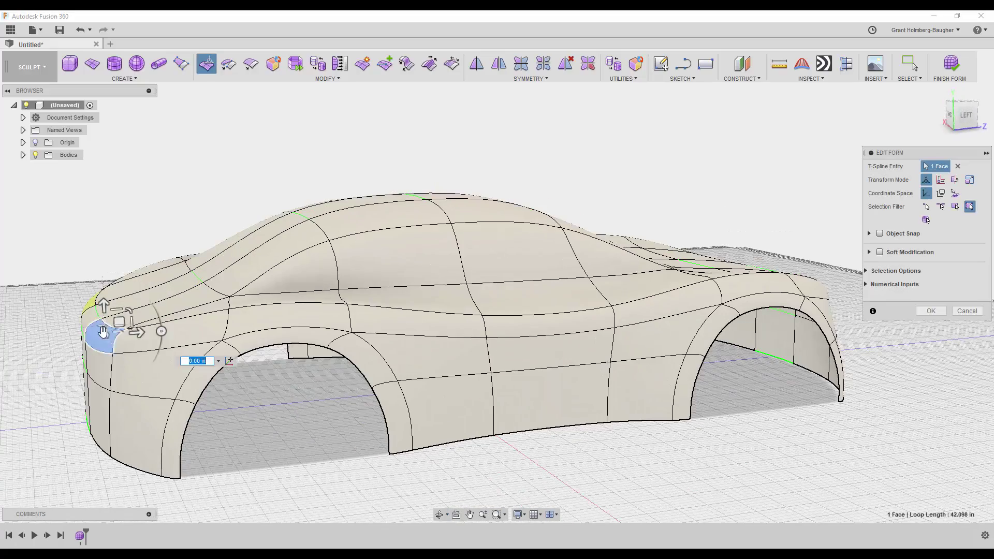
left_click(145, 182)
mouse_move(144, 182)
middle_mouse_down("shift")
mouse_move(281, 171)
mouse_move(233, 189)
mouse_move(285, 165)
middle_mouse_up("shift")
left_click(420, 294)
left_click(489, 174)
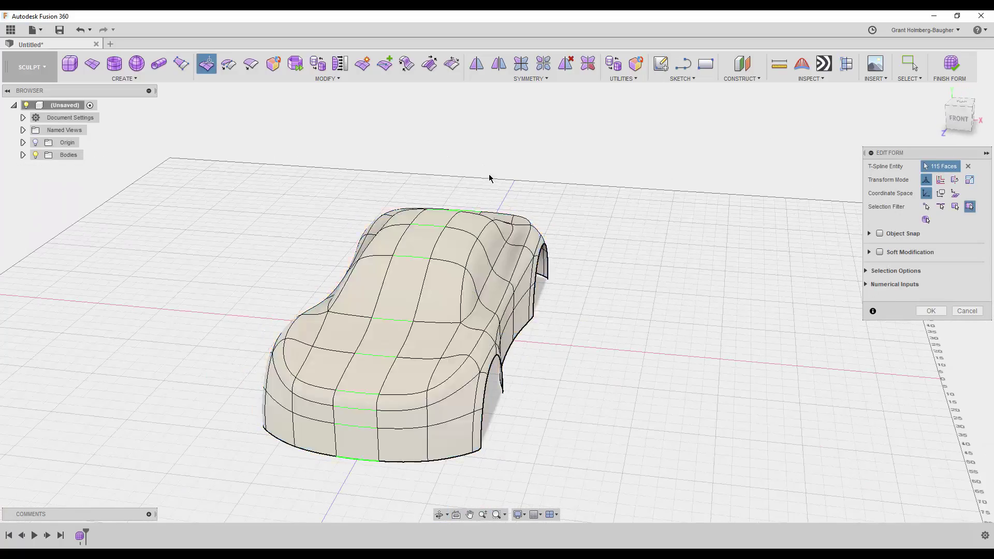
middle_click_drag(489, 174, 446, 182, "shift")
left_click(102, 371)
left_click(155, 248)
mouse_move(155, 249)
middle_mouse_down("shift")
mouse_move(185, 211)
mouse_move(282, 215)
mouse_move(693, 297)
mouse_move(717, 282)
middle_mouse_up("shift")
left_click(719, 281)
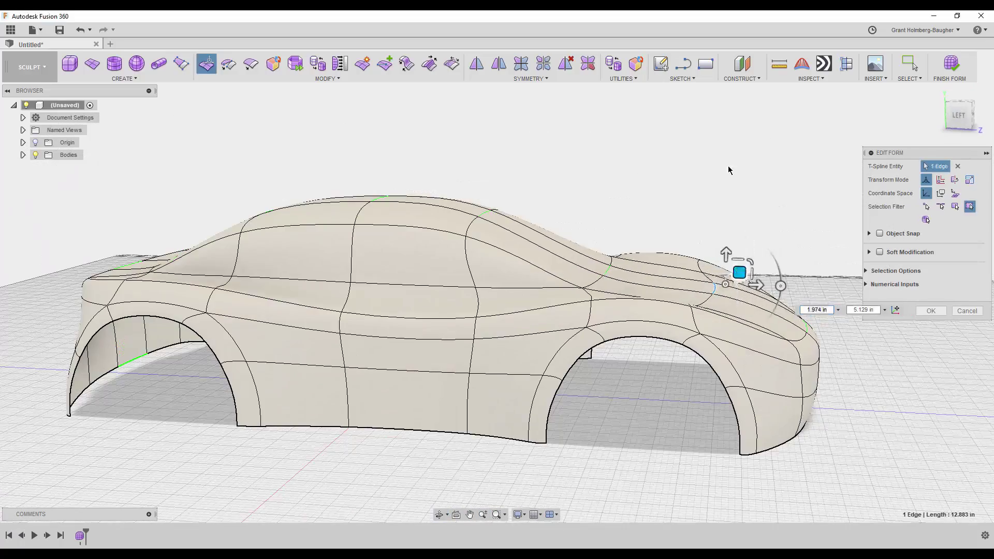
mouse_move(729, 170)
middle_mouse_down("shift")
mouse_move(635, 155)
mouse_move(570, 171)
middle_mouse_up("shift")
Reshape the rear corner of the body and extend the selection down it
double_click(244, 277)
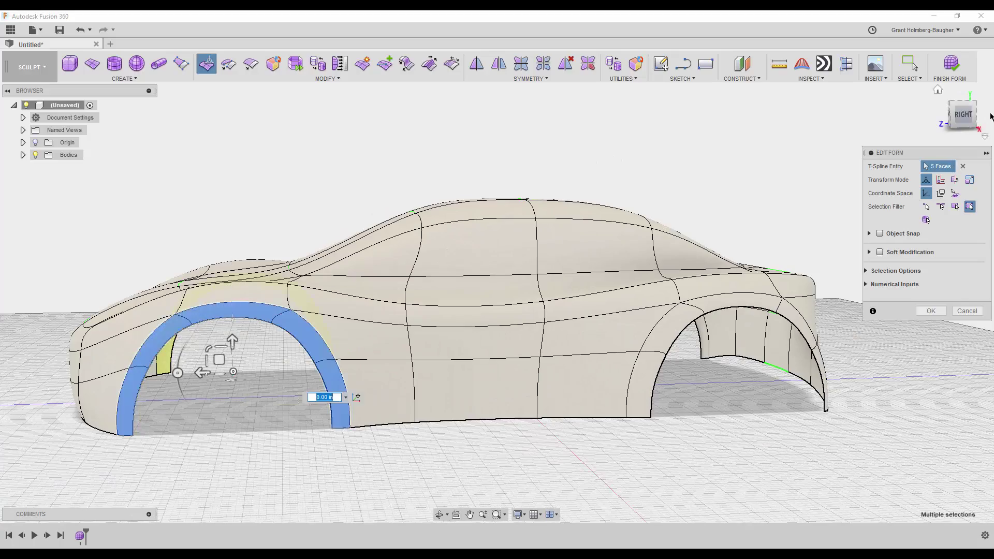
middle_click_drag(363, 311, 466, 300, "shift")
left_click_drag(745, 285, 809, 290)
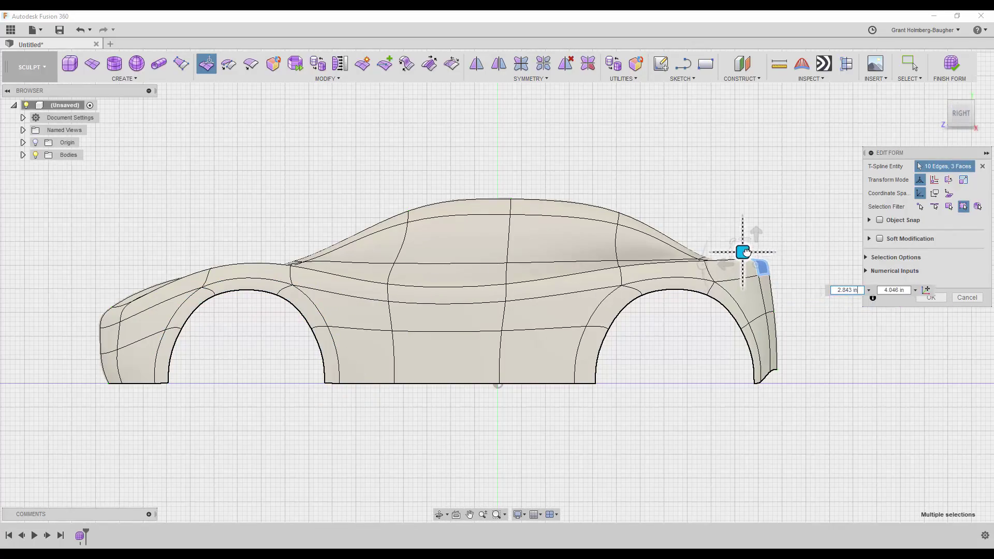
left_click_drag(746, 252, 677, 216)
middle_click_drag(677, 216, 736, 228, "shift")
left_click(746, 274)
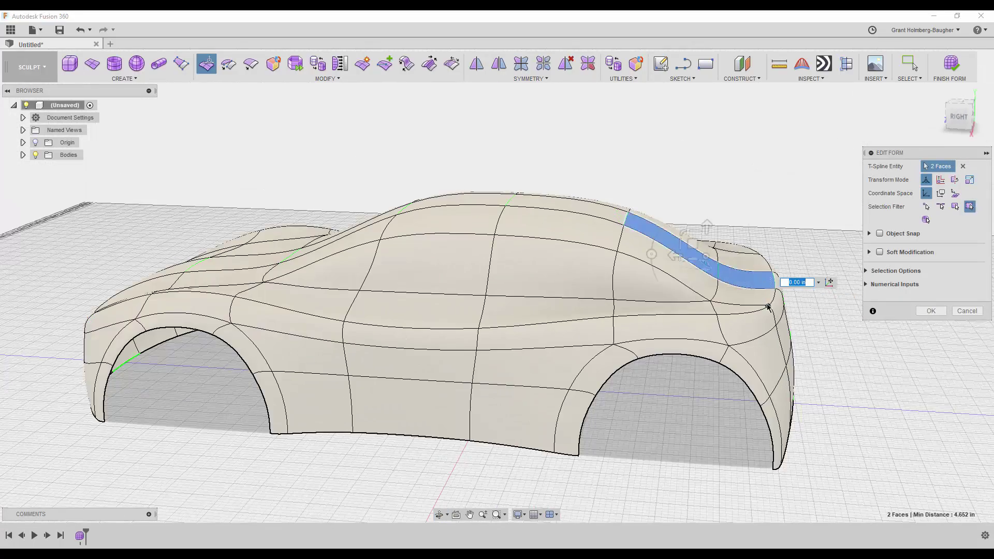
middle_click_drag(768, 306, 785, 409, "shift")
double_click(786, 409, "shift")
mouse_move(700, 315)
middle_mouse_down("shift")
mouse_move(762, 224)
mouse_move(787, 353)
middle_mouse_up("shift")
Pull the roof edges down and back into a fastback line
left_click(782, 227)
mouse_move(782, 227)
middle_mouse_down("shift")
mouse_move(821, 240)
mouse_move(777, 233)
mouse_move(791, 216)
middle_mouse_up("shift")
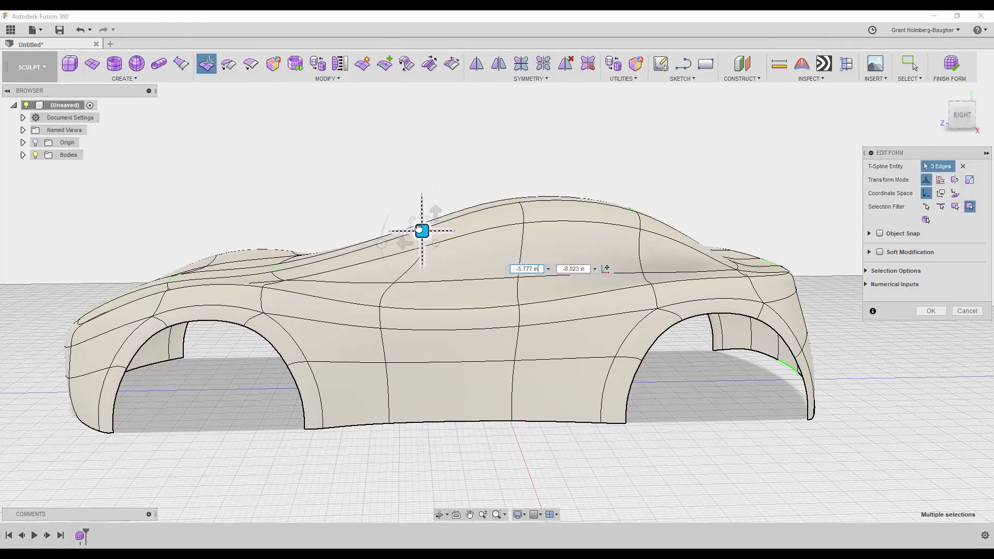
left_click_drag(419, 228, 328, 272)
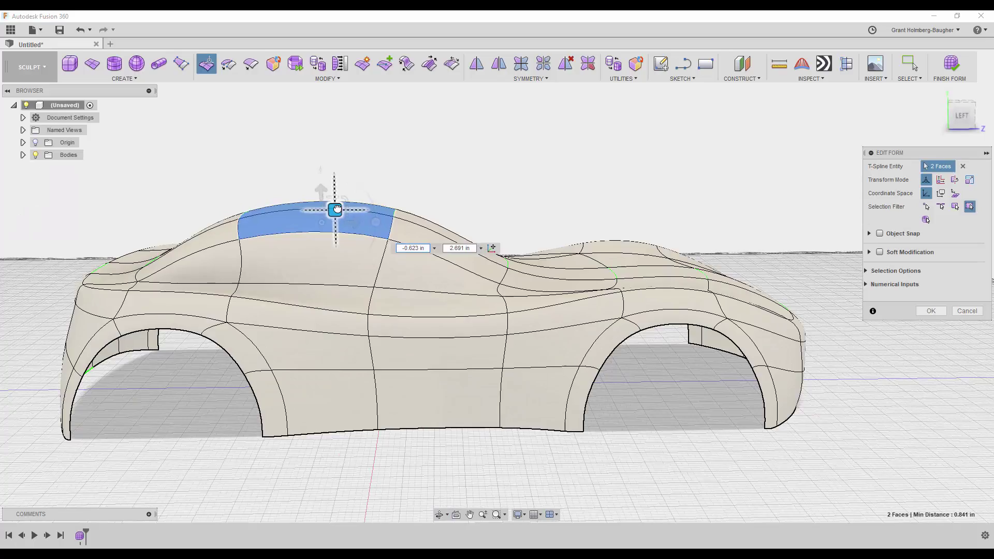
Select the front and rear wheel-arch edges, then clear the selection
key("Escape")
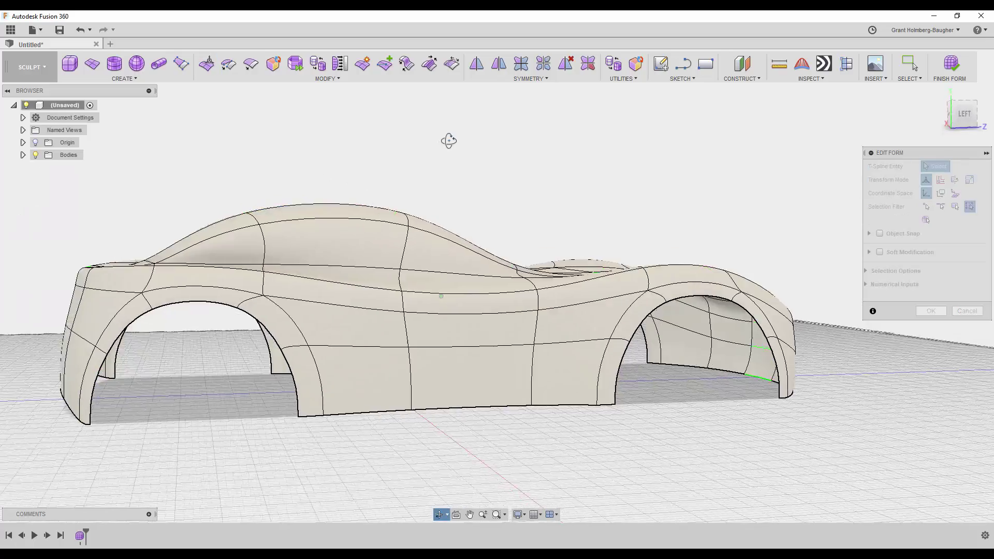
middle_click_drag(449, 142, 291, 150, "shift")
left_click(317, 404)
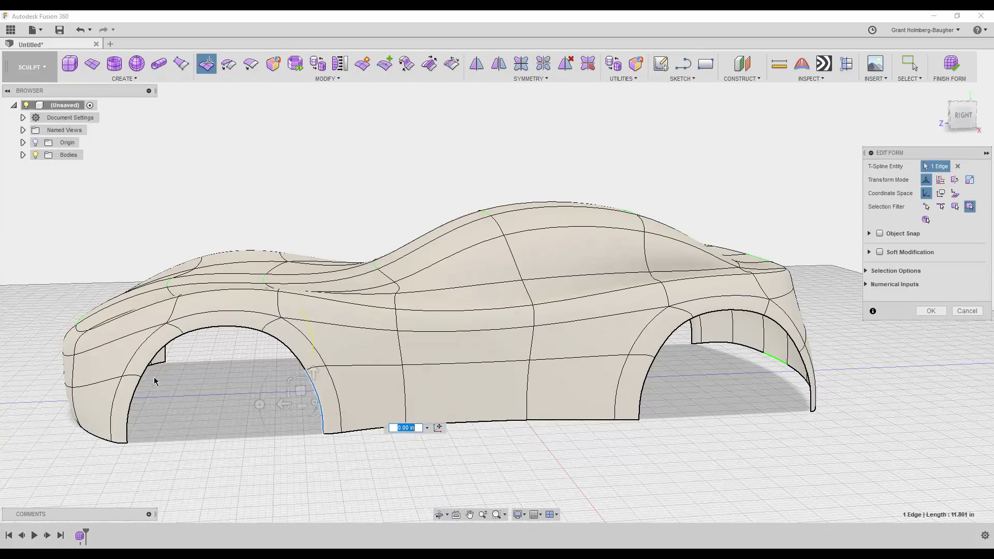
left_click(808, 371, "shift")
mouse_move(807, 371)
middle_mouse_down("shift")
mouse_move(694, 380)
mouse_move(724, 169)
mouse_move(646, 260)
mouse_move(625, 385)
middle_mouse_up("shift")
key("Escape")
key("Escape")
Lift a side edge into a crease and select the side face behind the front arch
middle_click_drag(648, 416, 609, 294, "shift")
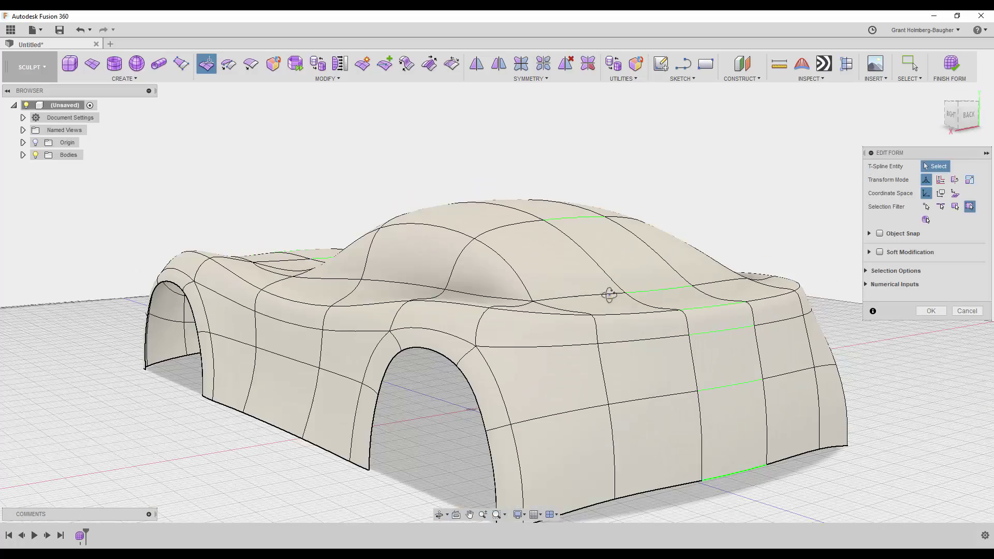
middle_click_drag(275, 188, 357, 193, "shift")
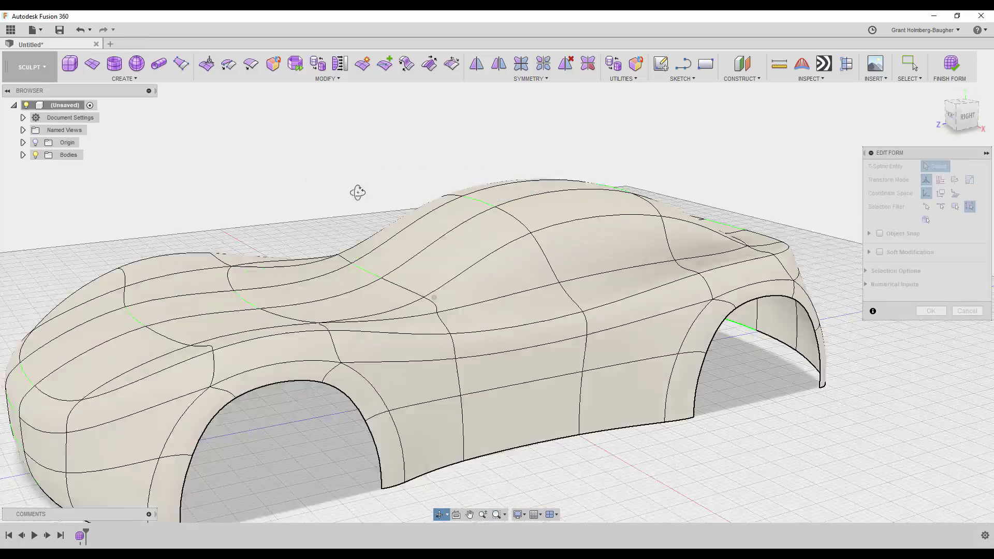
left_click(572, 381)
left_click_drag(572, 372, 576, 332)
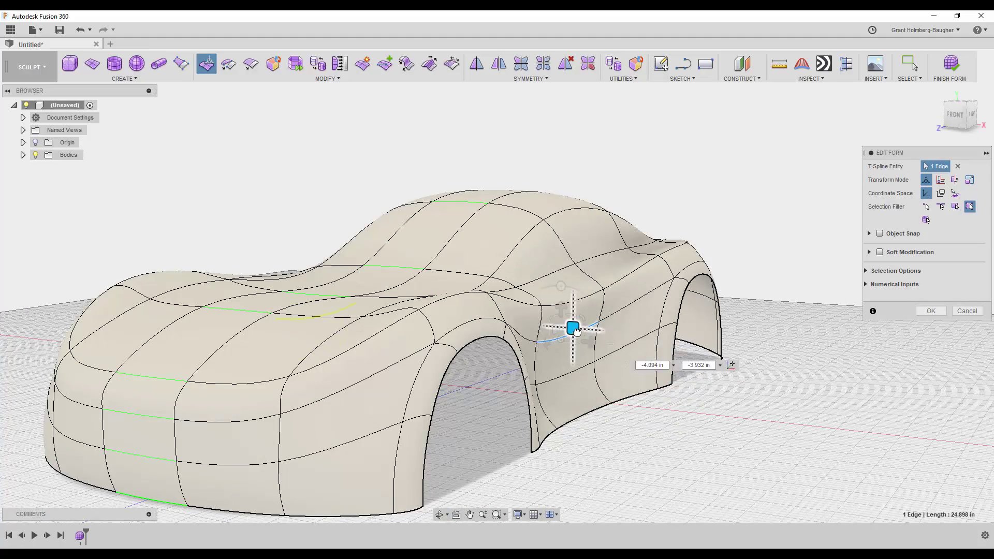
middle_click_drag(555, 322, 656, 149, "shift")
left_click(333, 303)
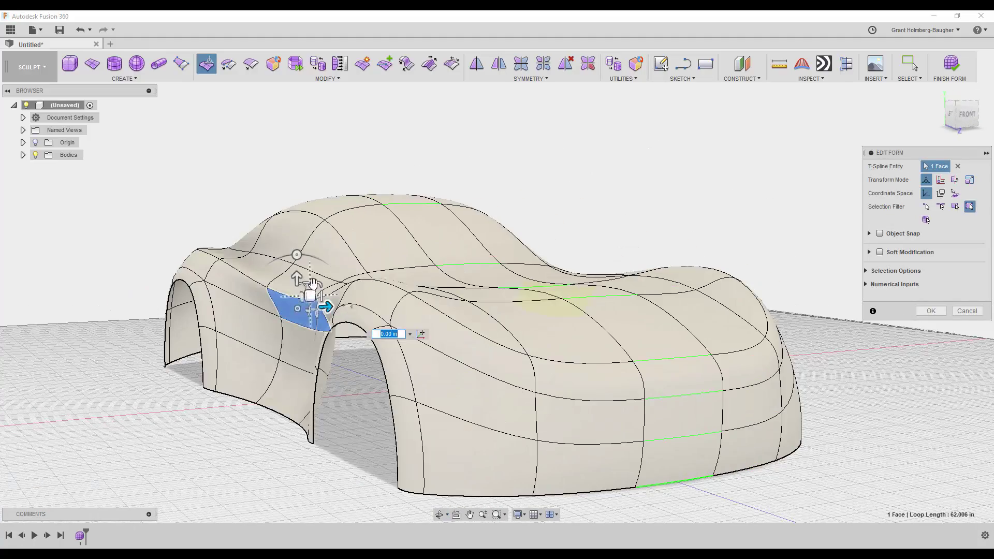
mouse_move(311, 311)
middle_mouse_down("shift")
mouse_move(299, 200)
mouse_move(535, 105)
mouse_move(279, 359)
mouse_move(224, 354)
middle_mouse_up("shift")
Undo the grille change and pull a front-corner vertex to reshape the front fender
left_click(280, 358, "shift")
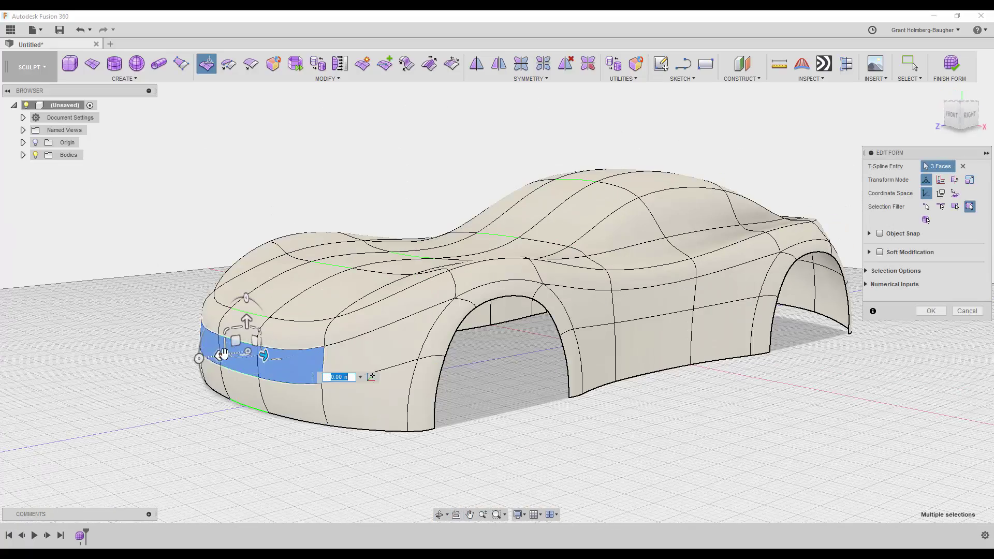
key("ctrl+z")
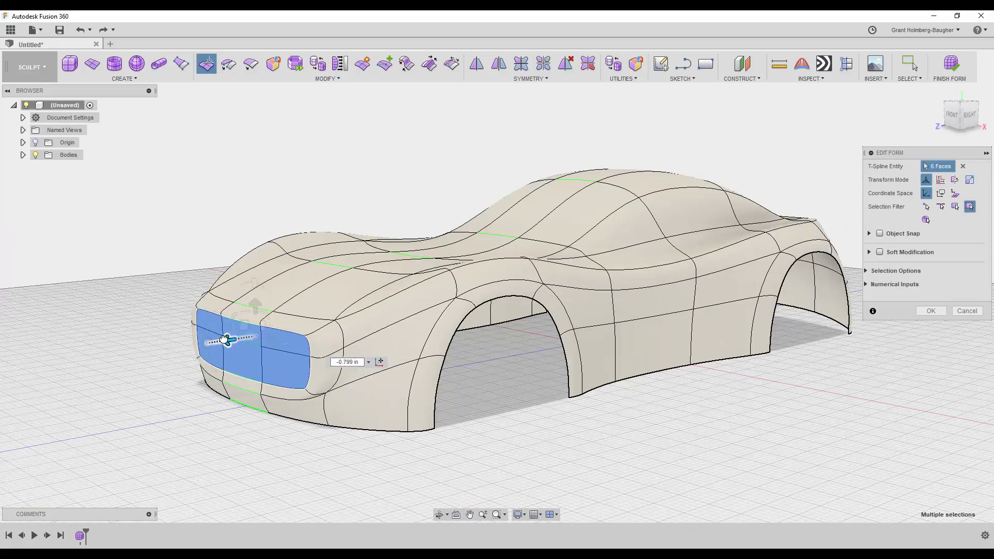
middle_click_drag(222, 273, 579, 373, "shift")
left_click(579, 373)
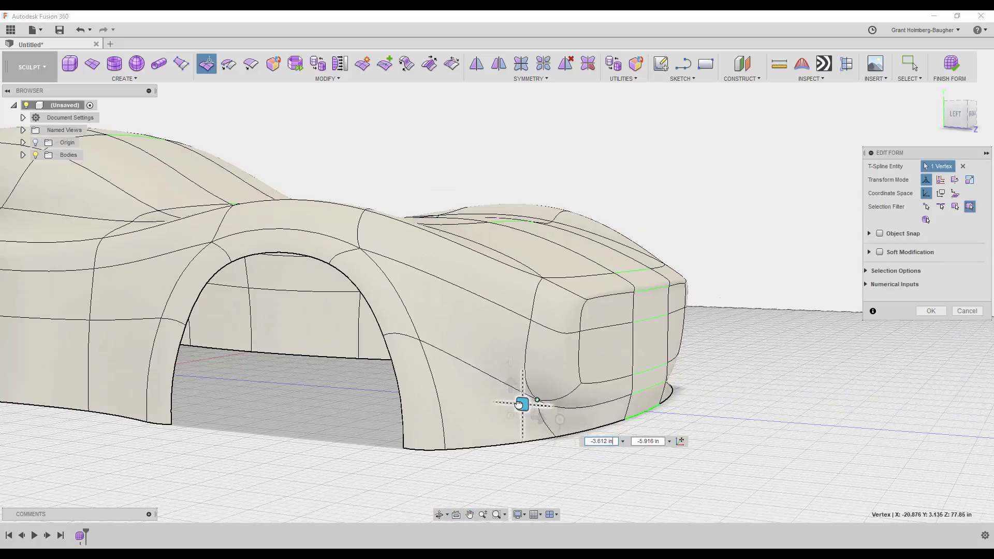
left_click_drag(519, 404, 492, 395)
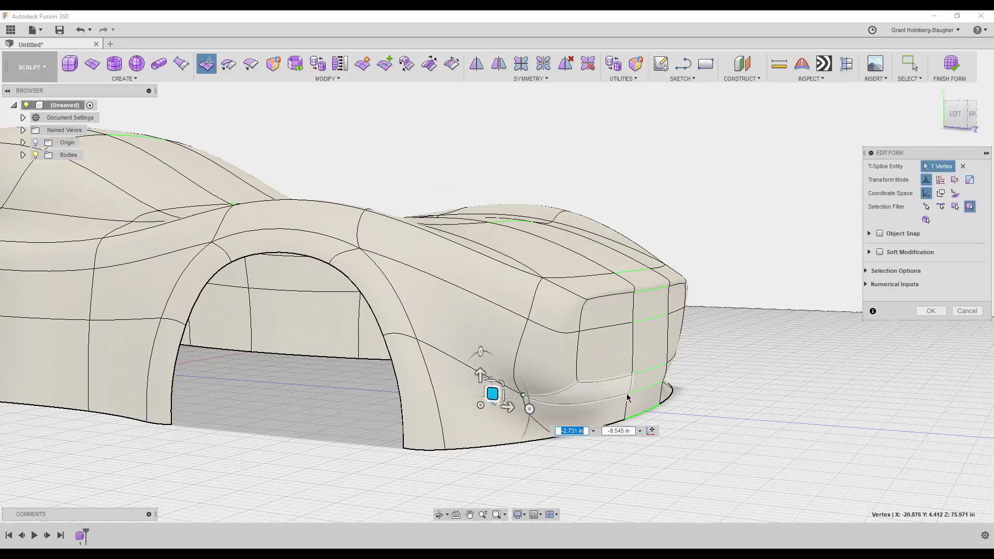
left_click(753, 188)
Push the nose face loop inward by 1.799 in and slide the two tail edges
middle_click_drag(754, 188, 599, 446, "shift")
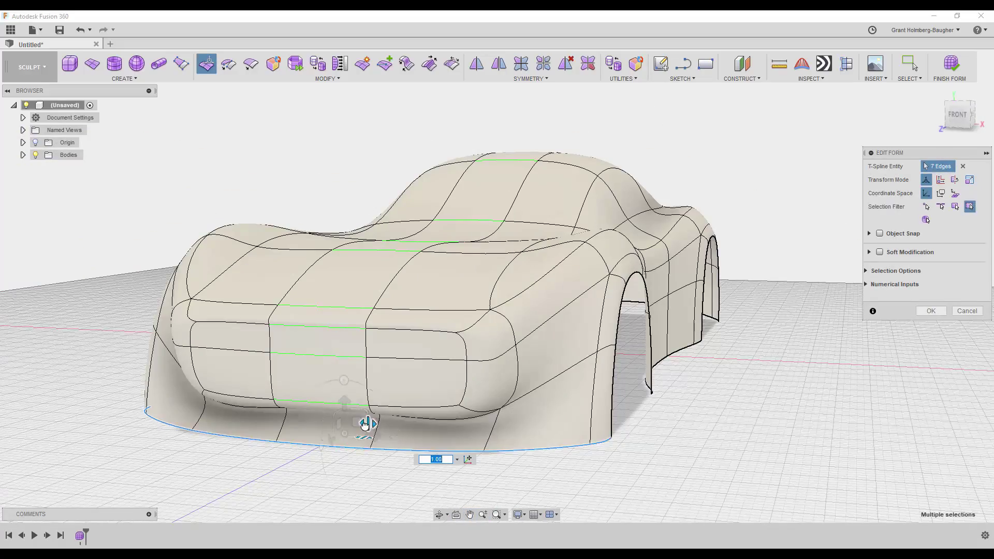
middle_click_drag(365, 425, 850, 396, "shift")
double_click(849, 396)
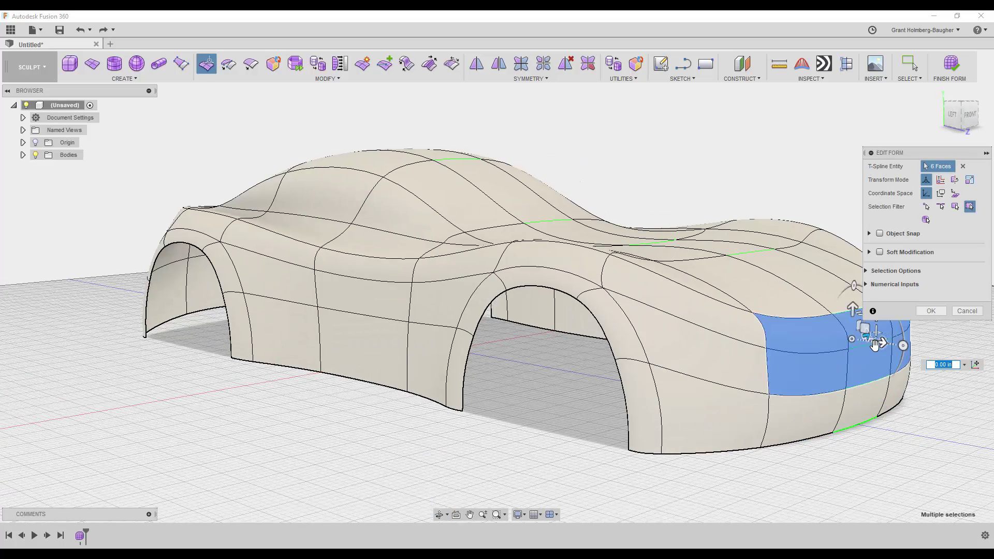
left_click_drag(875, 345, 859, 348)
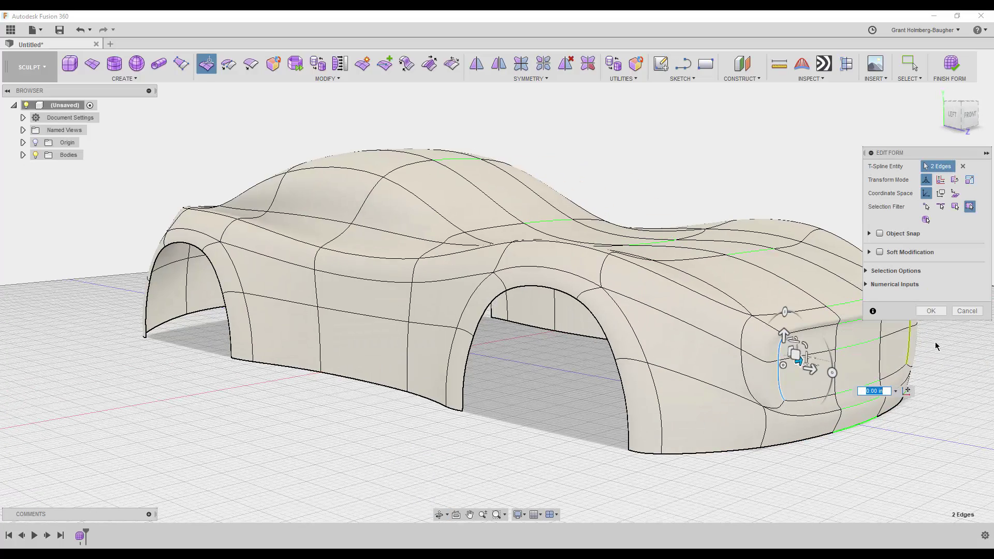
left_click_drag(799, 355, 810, 372)
Box-select the nose and front-corner faces and move them outward
mouse_move(810, 372)
middle_mouse_down("shift")
mouse_move(750, 355)
mouse_move(487, 410)
middle_mouse_up("shift")
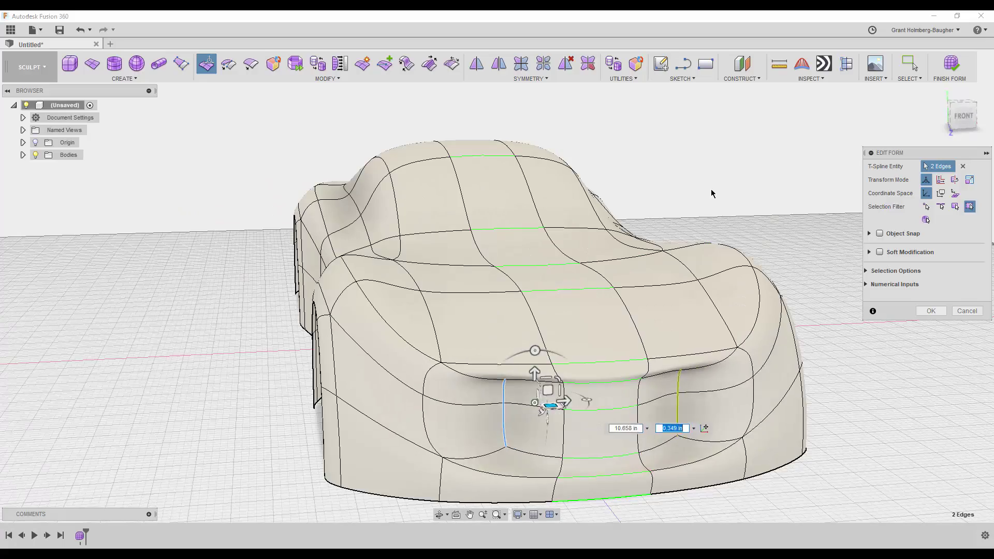
mouse_move(711, 189)
middle_mouse_down("shift")
mouse_move(359, 139)
mouse_move(170, 211)
mouse_move(311, 217)
middle_mouse_up("shift")
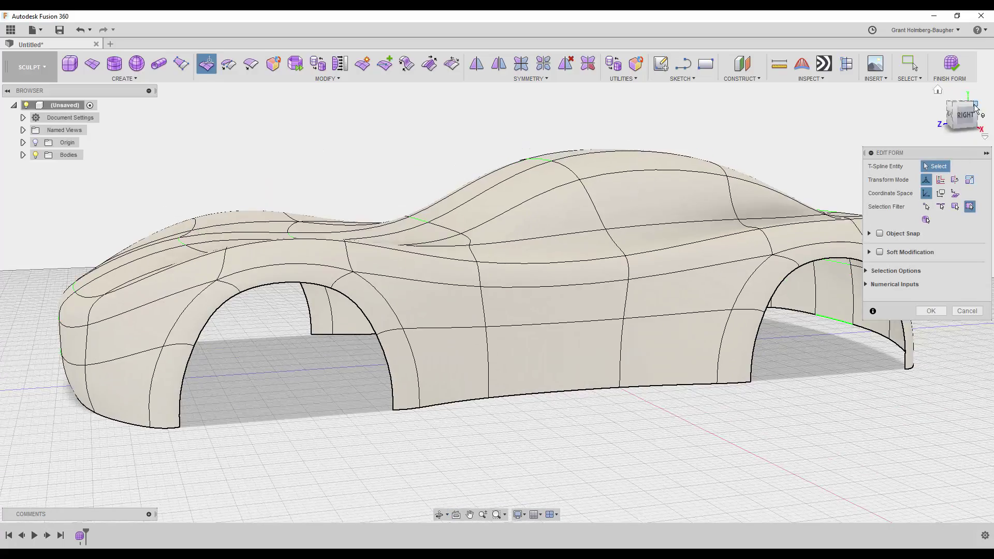
scroll(473, 222, "up", 3)
left_click_drag(107, 245, 162, 357)
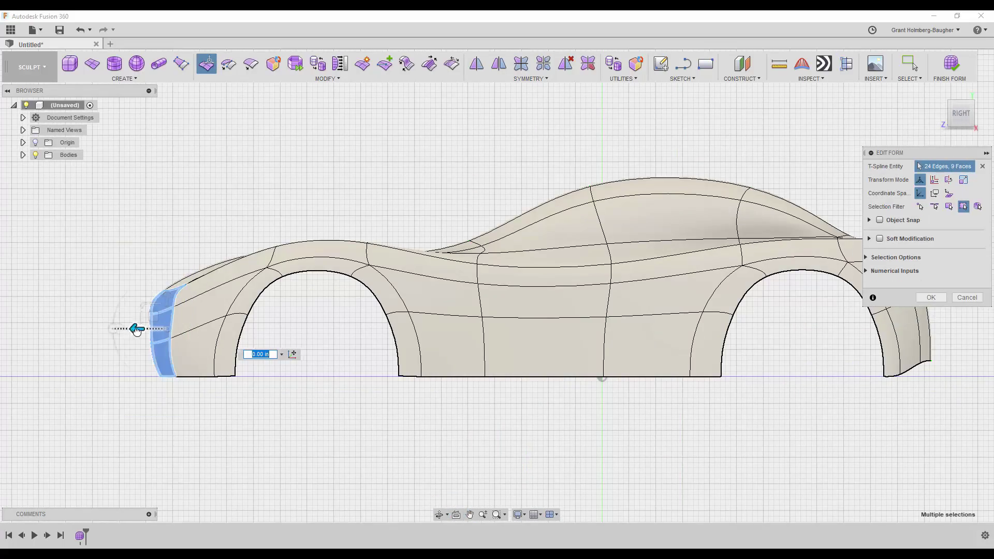
mouse_move(148, 331)
middle_mouse_down("shift")
mouse_move(244, 215)
mouse_move(274, 322)
mouse_move(207, 182)
mouse_move(359, 166)
middle_mouse_up("shift")
scroll(141, 275, "up", 3)
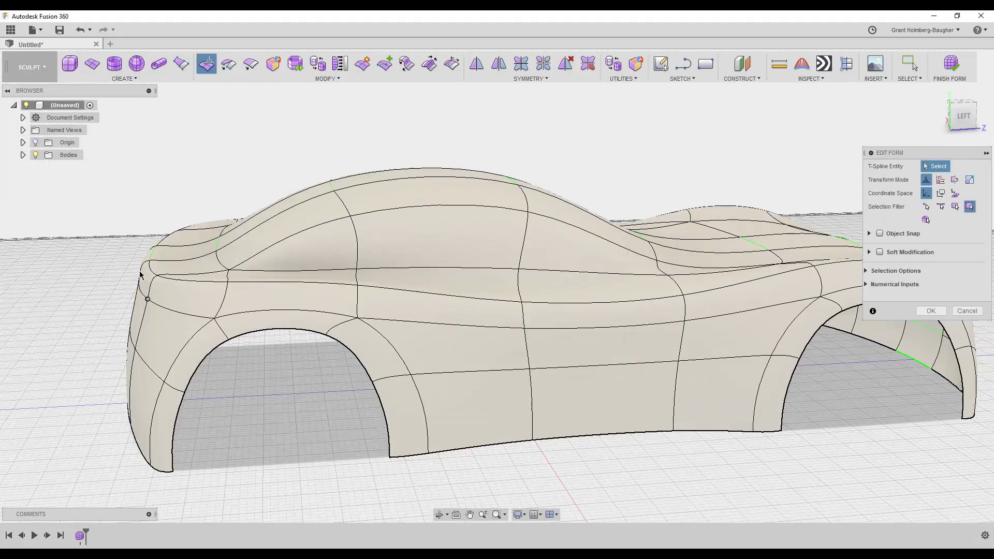
mouse_move(147, 257)
middle_mouse_down("shift")
mouse_move(191, 344)
mouse_move(192, 399)
middle_mouse_up("shift")
left_click(190, 344, "shift")
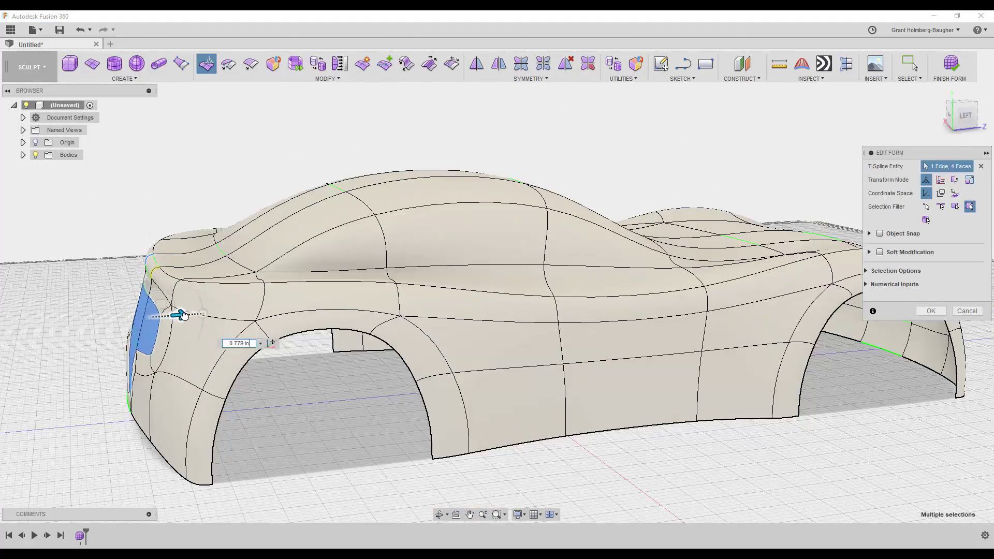
mouse_move(184, 316)
middle_mouse_down("shift")
mouse_move(181, 222)
mouse_move(226, 182)
mouse_move(586, 466)
middle_mouse_up("shift")
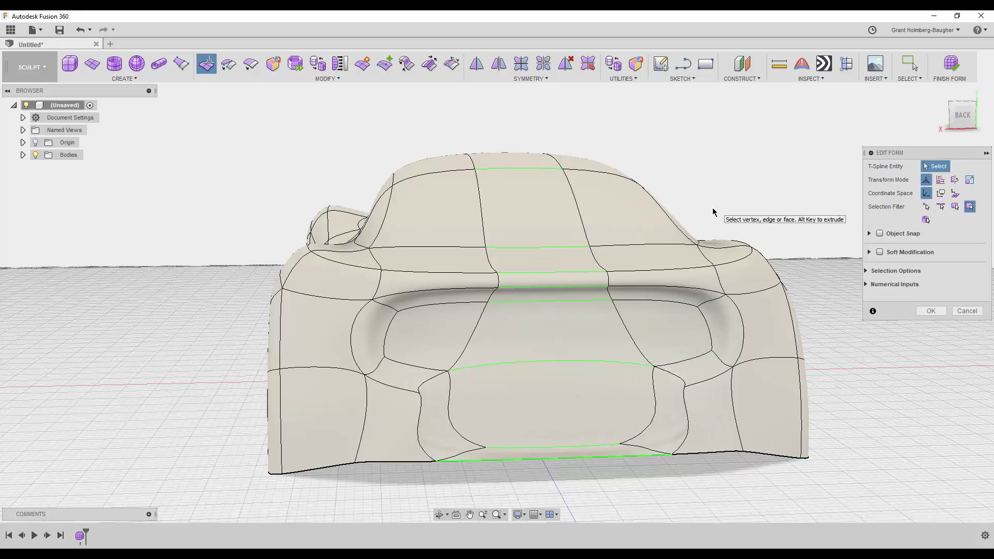
Raise the two rear fender edges and move a front-corner face down and back
mouse_move(713, 213)
middle_mouse_down("shift")
mouse_move(350, 138)
mouse_move(244, 128)
mouse_move(284, 383)
middle_mouse_up("shift")
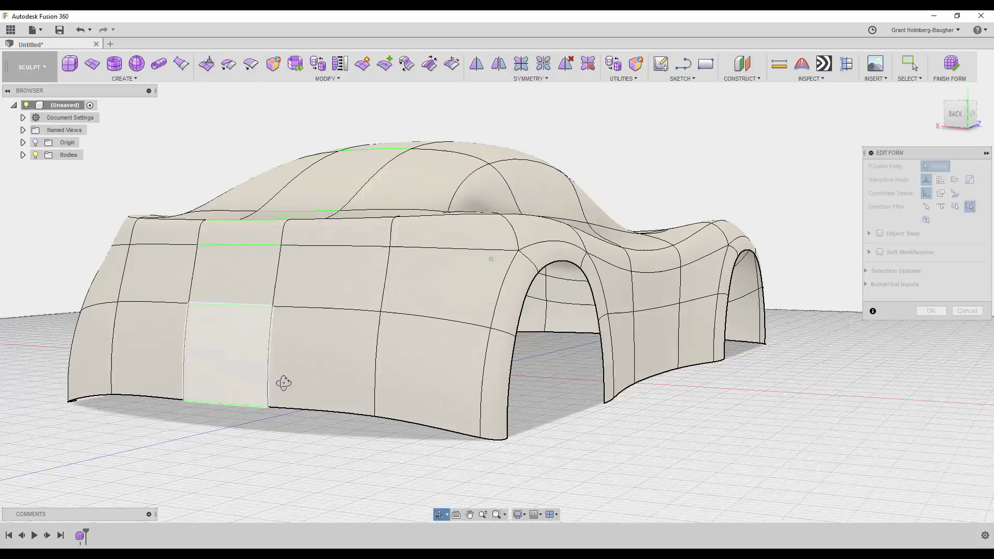
middle_click_drag(181, 356, 93, 317, "shift")
left_click(91, 316)
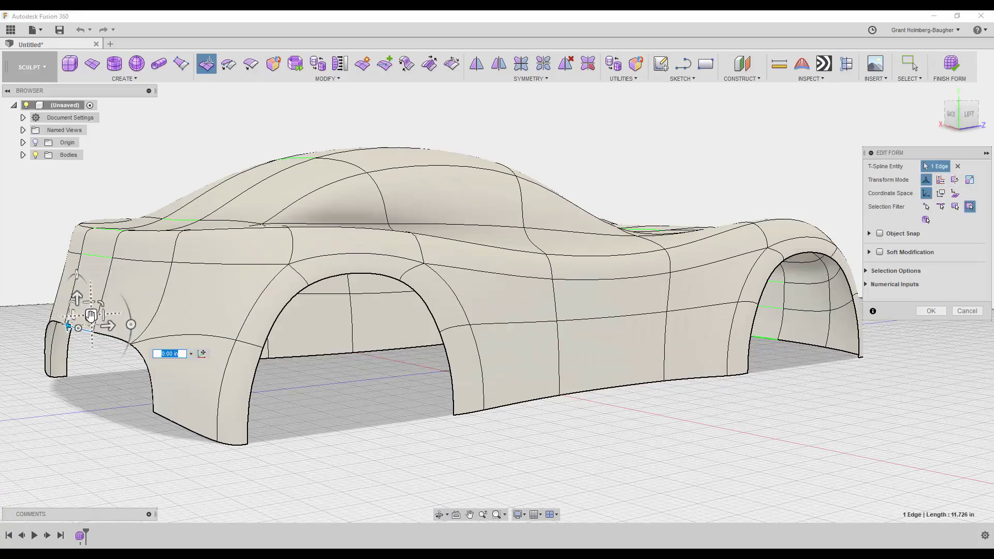
left_click(118, 343, "shift")
left_click_drag(118, 343, 130, 274)
left_click(132, 180)
middle_click_drag(132, 180, 140, 274, "shift")
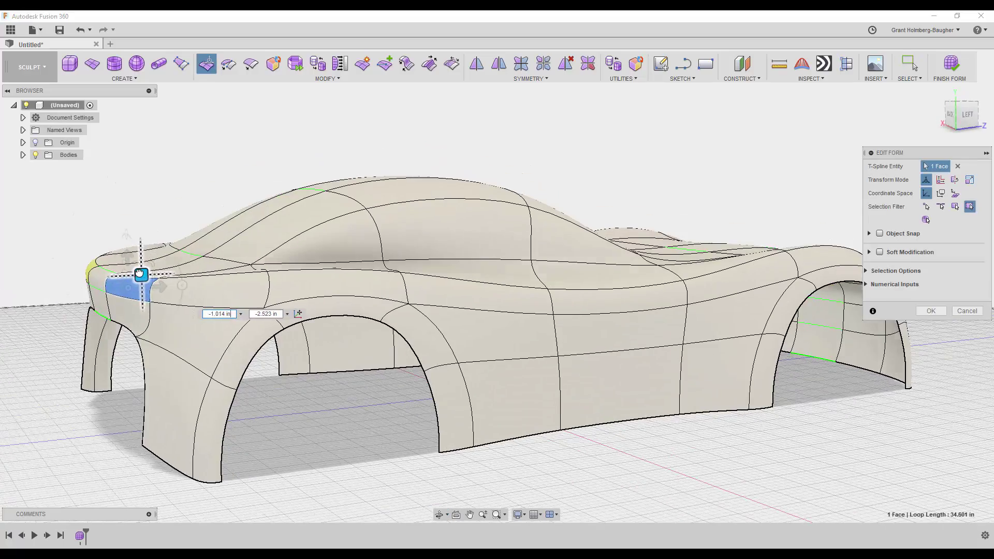
left_click(155, 195)
middle_click_drag(156, 195, 89, 201, "shift")
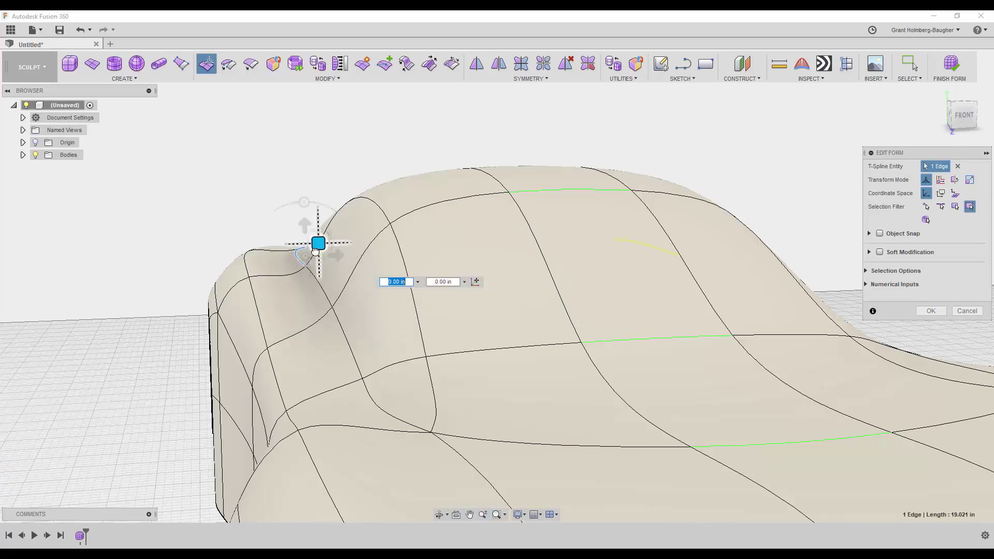
Select the rear-deck corner vertex and pull it to reshape the roofline
mouse_move(307, 213)
middle_mouse_down("shift")
mouse_move(262, 184)
mouse_move(403, 186)
mouse_move(301, 439)
mouse_move(349, 460)
middle_mouse_up("shift")
left_click(559, 387)
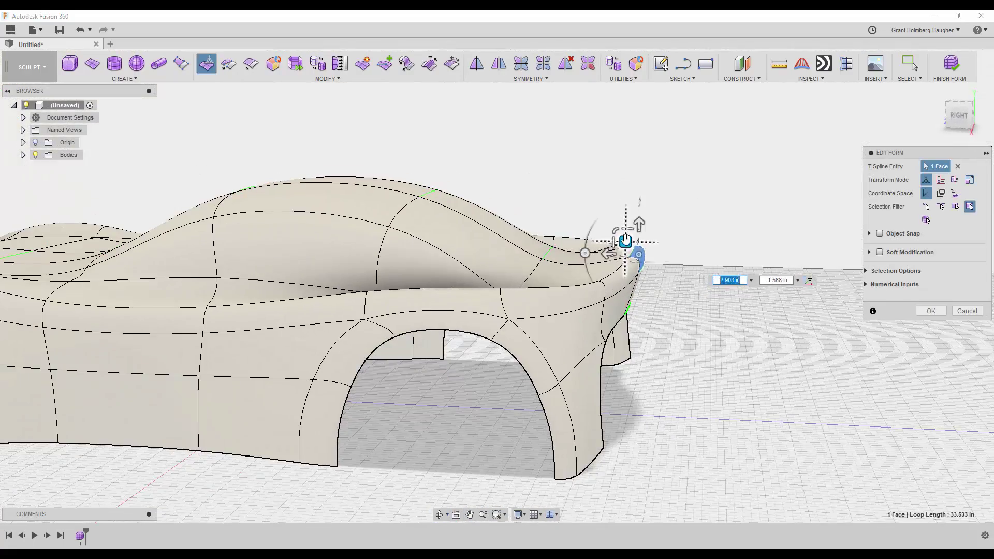
left_click(554, 237)
mouse_move(593, 177)
middle_mouse_down("shift")
mouse_move(655, 162)
mouse_move(639, 149)
mouse_move(606, 148)
mouse_move(650, 156)
mouse_move(557, 260)
middle_mouse_up("shift")
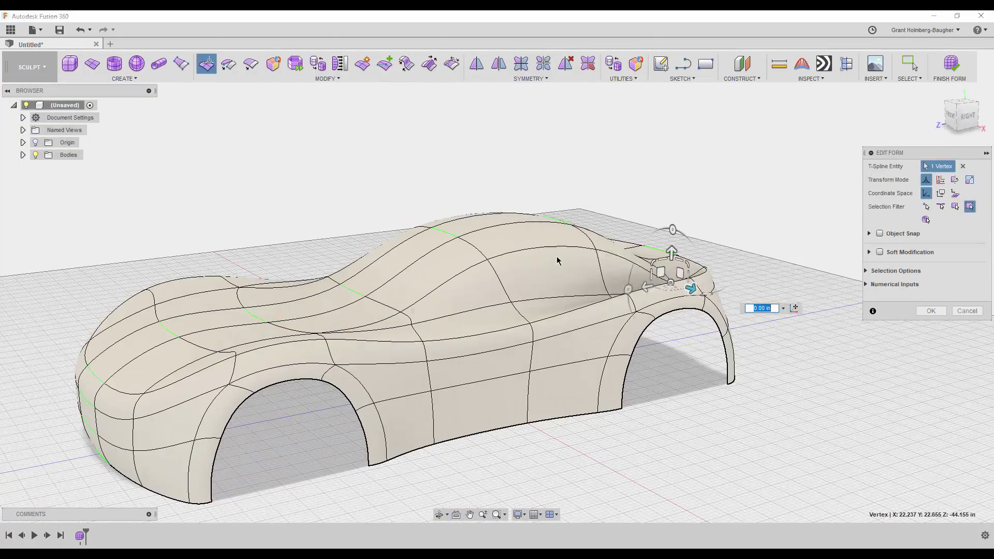
middle_click_drag(663, 247, 668, 210, "shift")
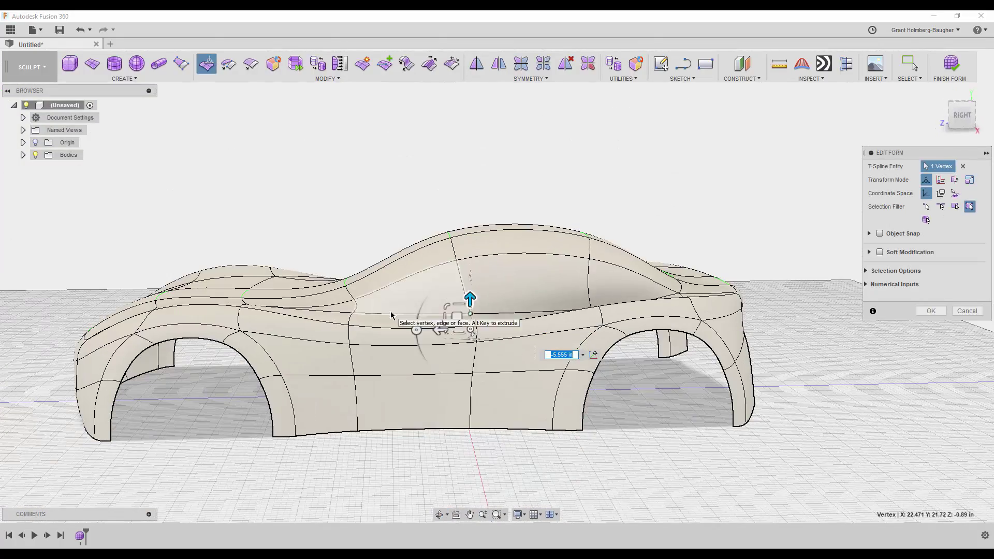
left_click_drag(410, 309, 413, 303)
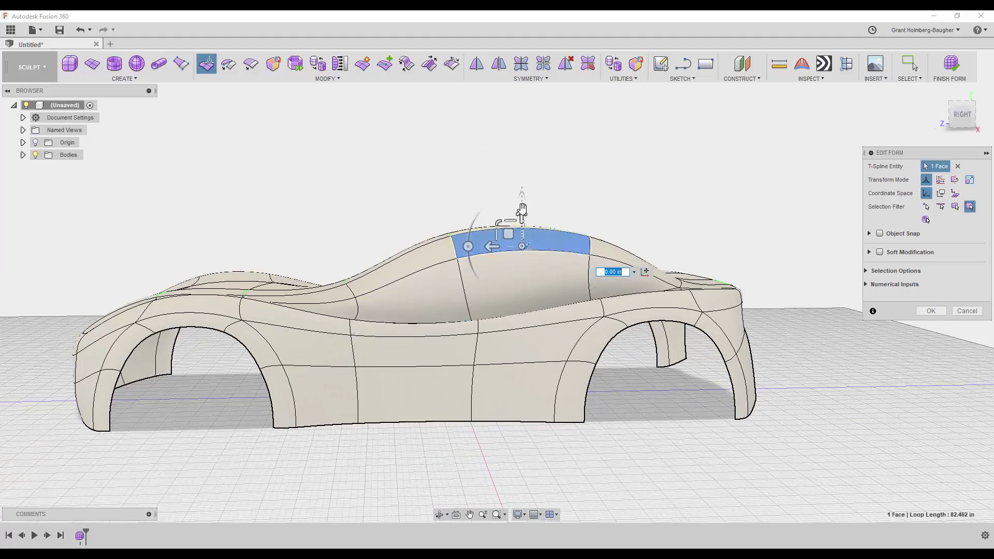
Push the two flank side faces inward into a scallop and finish the edit
mouse_move(488, 231)
middle_mouse_down("shift")
mouse_move(573, 191)
mouse_move(694, 191)
mouse_move(686, 196)
middle_mouse_up("shift")
scroll(653, 191, "up", 5)
left_click(577, 267)
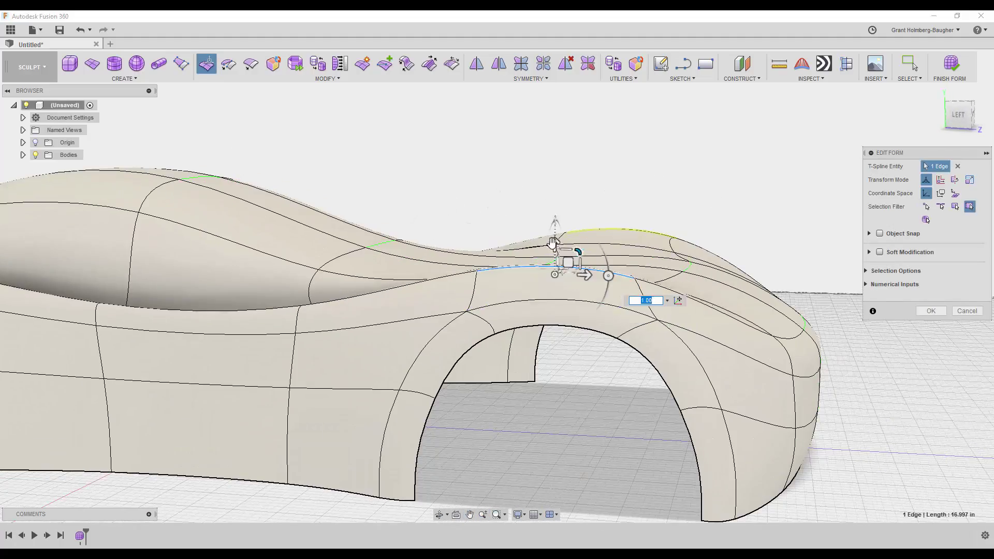
mouse_move(555, 255)
middle_mouse_down("shift")
mouse_move(595, 251)
mouse_move(489, 202)
mouse_move(315, 208)
middle_mouse_up("shift")
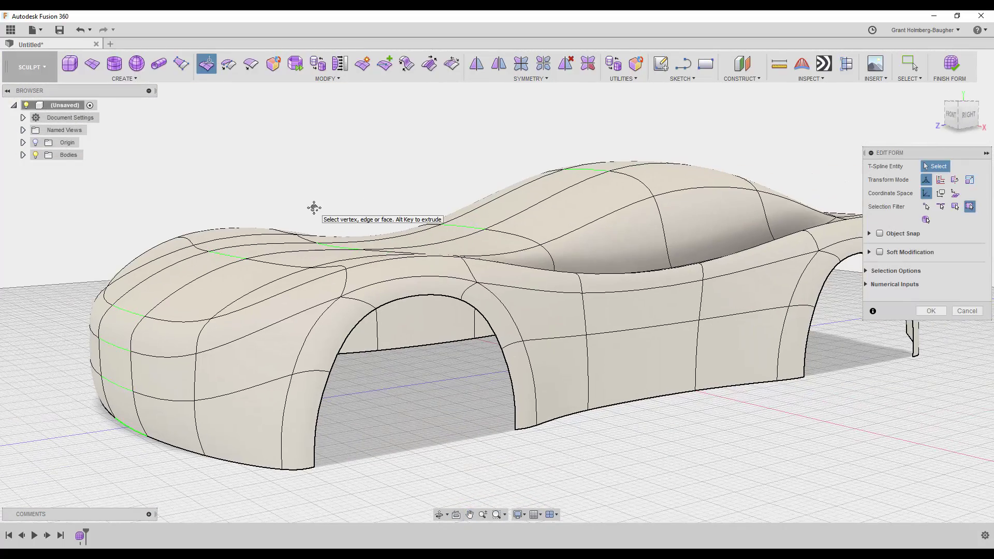
mouse_move(122, 412)
middle_mouse_down("shift")
mouse_move(331, 161)
mouse_move(462, 191)
middle_mouse_up("shift")
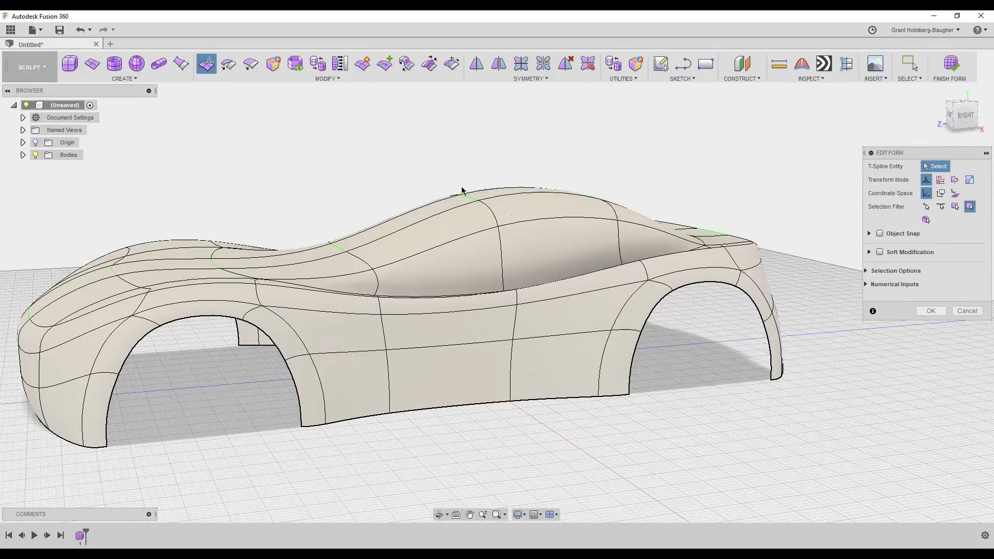
mouse_move(376, 239)
middle_mouse_down("shift")
mouse_move(316, 127)
mouse_move(322, 249)
middle_mouse_up("shift")
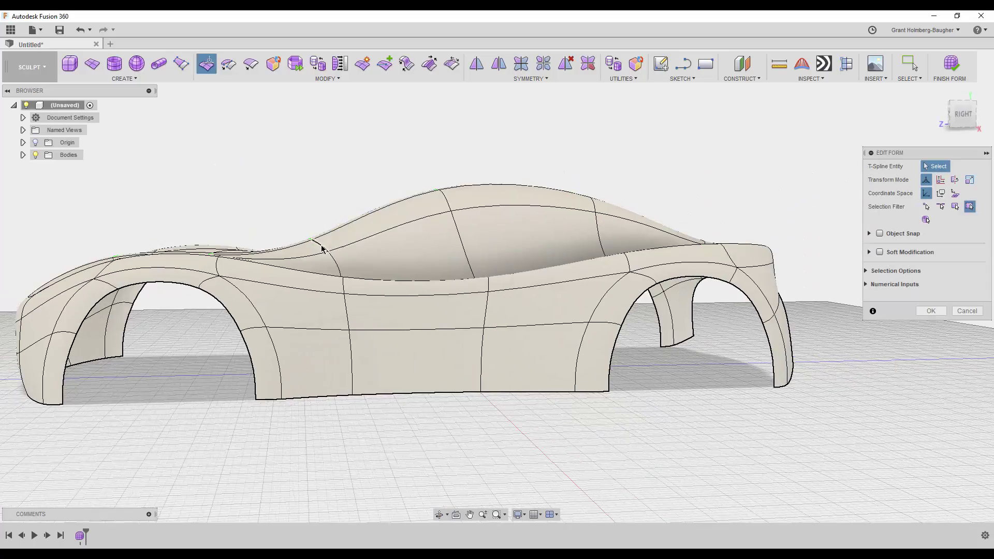
mouse_move(341, 184)
middle_mouse_down("shift")
mouse_move(515, 196)
mouse_move(394, 350)
middle_mouse_up("shift")
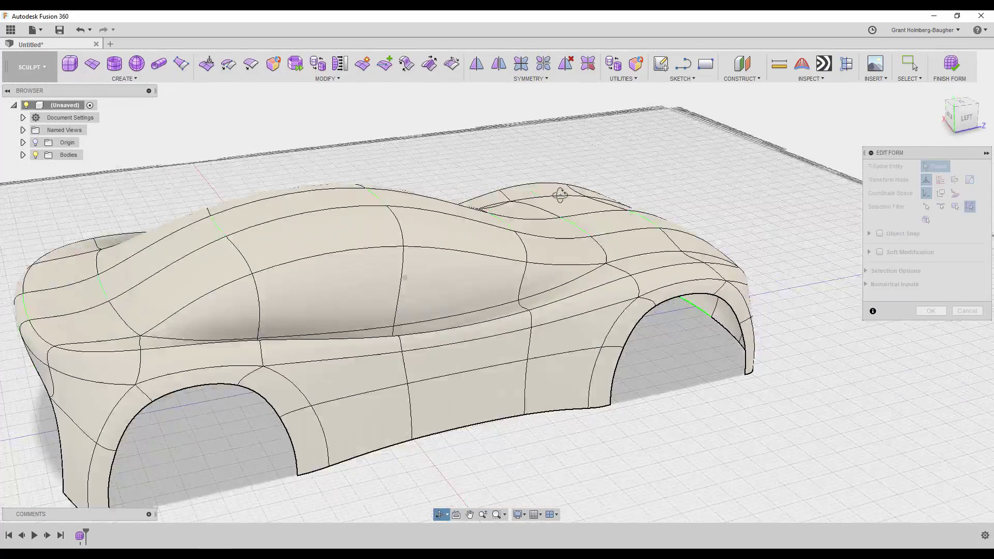
double_click(393, 350)
left_click_drag(393, 350, 396, 357)
mouse_move(339, 395)
middle_mouse_down("shift")
mouse_move(328, 366)
mouse_move(202, 240)
mouse_move(204, 166)
mouse_move(170, 178)
mouse_move(140, 162)
mouse_move(245, 180)
middle_mouse_up("shift")
key("Return")
Resume Edit Form and pull the vertex behind the front wheel arch into a side blade
mouse_move(325, 189)
middle_mouse_down("shift")
mouse_move(277, 178)
mouse_move(238, 211)
middle_mouse_up("shift")
key("e")
mouse_move(724, 249)
middle_mouse_down("shift")
mouse_move(710, 250)
mouse_move(766, 217)
mouse_move(705, 154)
mouse_move(684, 158)
middle_mouse_up("shift")
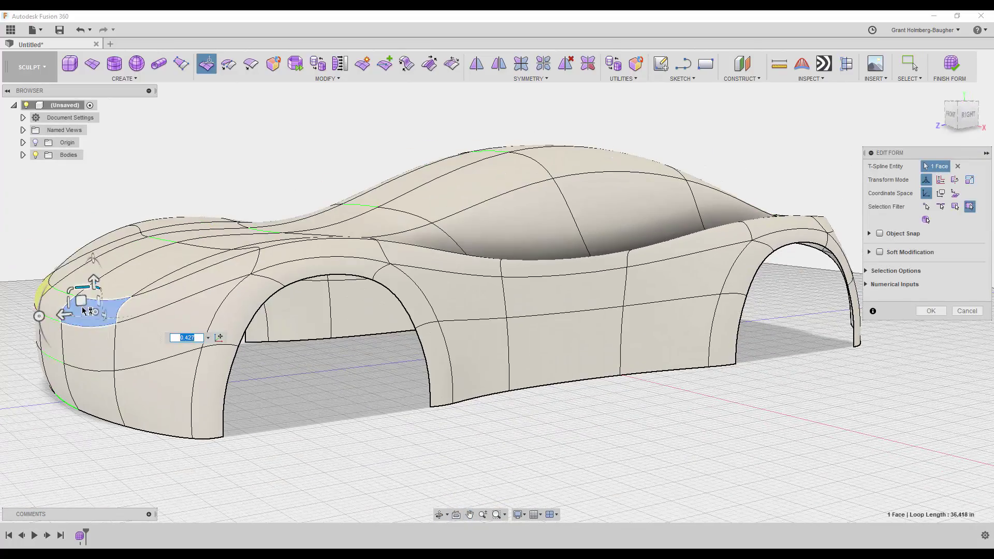
left_click(39, 287)
mouse_move(39, 287)
middle_mouse_down("shift")
mouse_move(182, 160)
mouse_move(317, 160)
mouse_move(667, 327)
middle_mouse_up("shift")
mouse_move(725, 313)
middle_mouse_down("shift")
mouse_move(613, 200)
mouse_move(435, 176)
mouse_move(466, 165)
middle_mouse_up("shift")
middle_click_drag(540, 378, 396, 386, "shift")
left_click(397, 386)
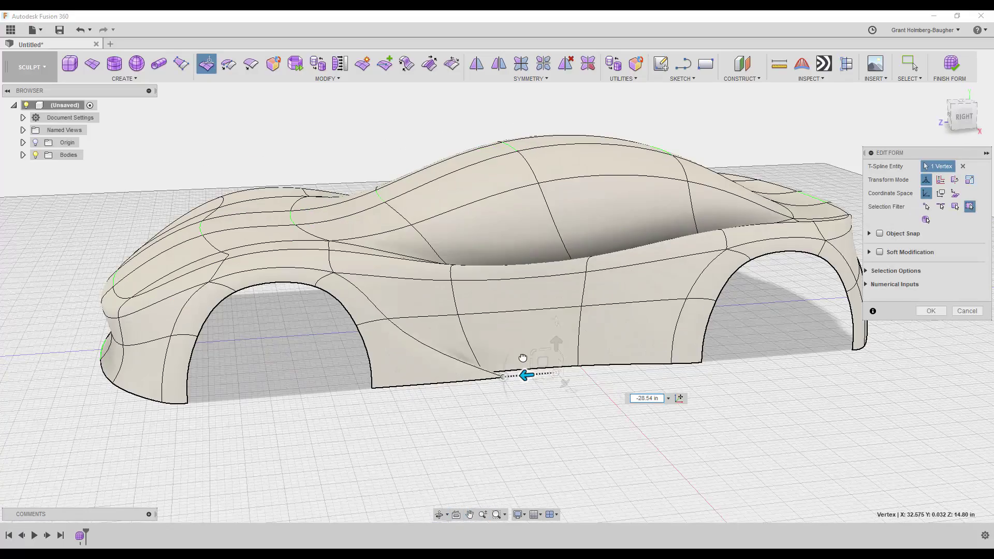
middle_click_drag(523, 359, 448, 365, "shift")
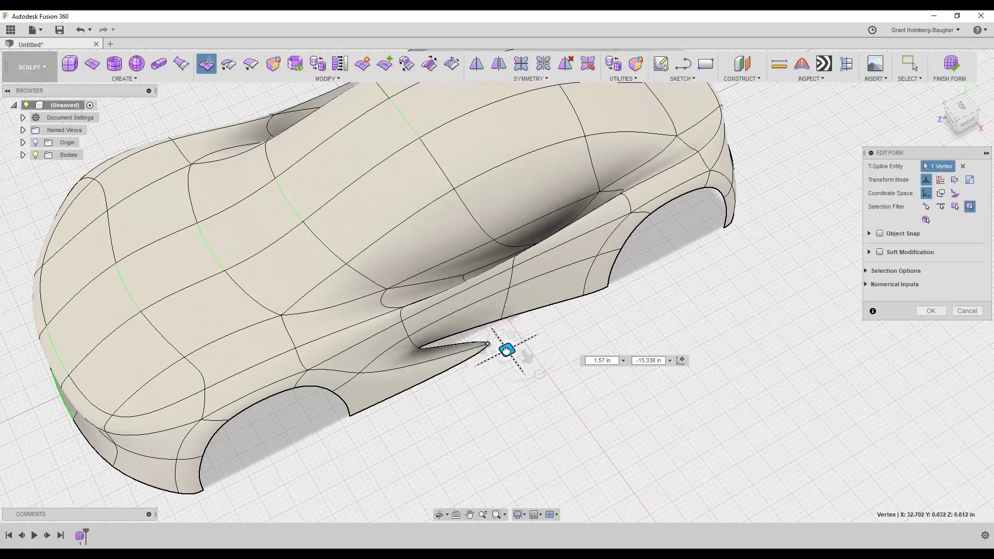
middle_click_drag(507, 351, 525, 303, "shift")
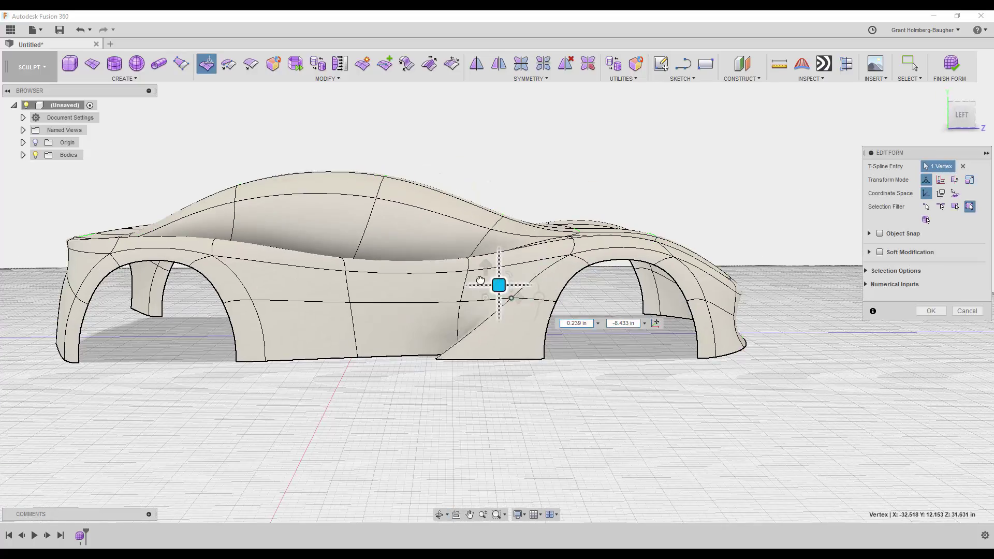
mouse_move(429, 354)
middle_mouse_down("shift")
mouse_move(466, 196)
mouse_move(344, 228)
mouse_move(388, 186)
mouse_move(365, 182)
mouse_move(290, 269)
mouse_move(262, 175)
mouse_move(275, 192)
middle_mouse_up("shift")
Tweak the front and rear arch edges and a nose face, then select the nose edge loop
left_click(290, 270)
left_click(129, 296)
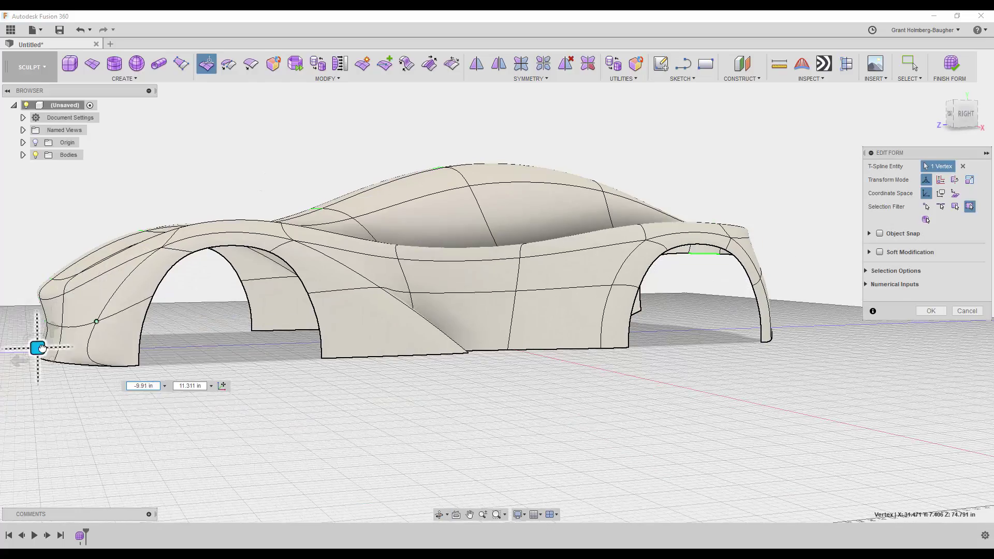
mouse_move(196, 204)
middle_mouse_down("shift")
mouse_move(672, 319)
mouse_move(720, 301)
mouse_move(684, 280)
mouse_move(706, 252)
middle_mouse_up("shift")
left_click(688, 257)
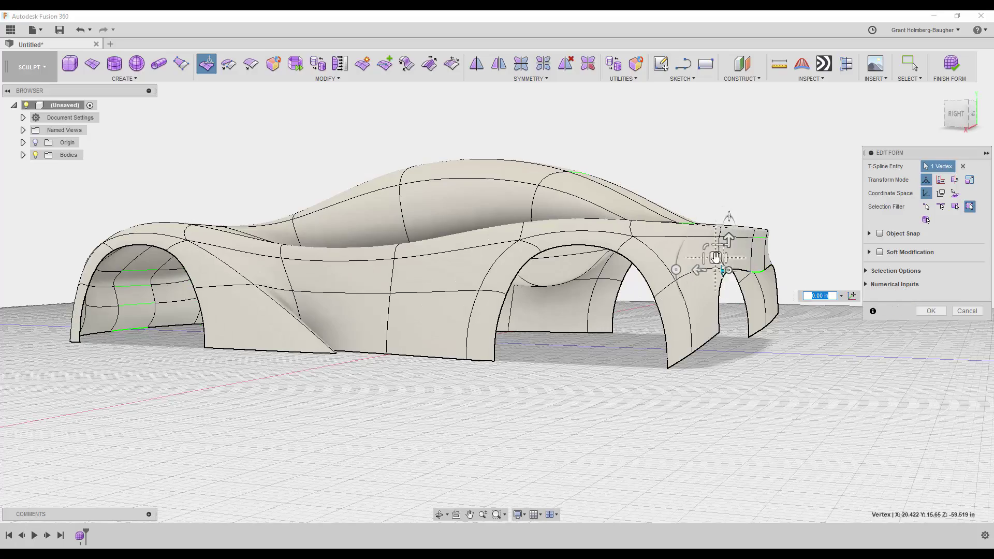
mouse_move(764, 189)
middle_mouse_down("shift")
mouse_move(622, 178)
mouse_move(326, 188)
middle_mouse_up("shift")
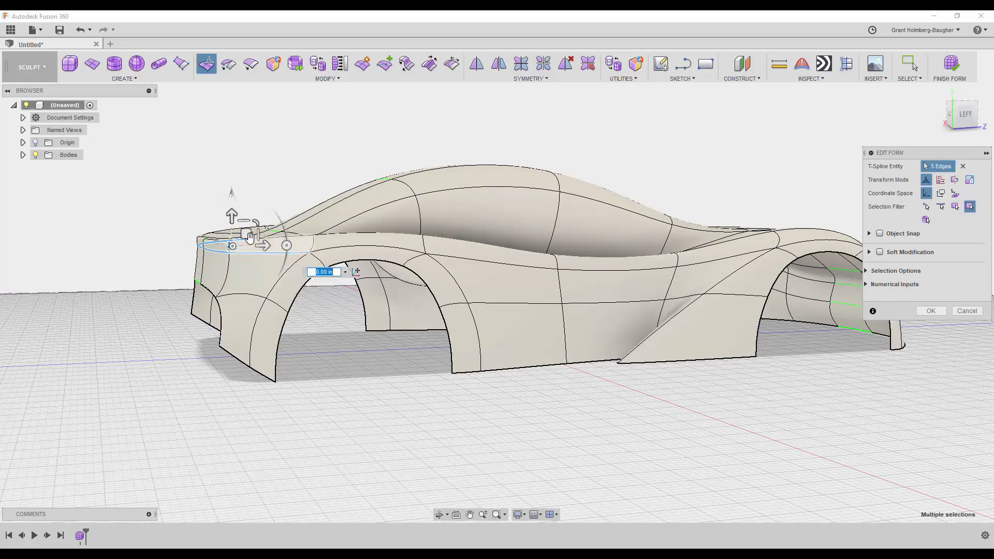
left_click(217, 250)
mouse_move(278, 191)
middle_mouse_down("shift")
mouse_move(274, 166)
mouse_move(209, 251)
mouse_move(205, 289)
mouse_move(255, 167)
mouse_move(362, 466)
mouse_move(435, 456)
middle_mouse_up("shift")
key("Escape")
double_click(372, 490)
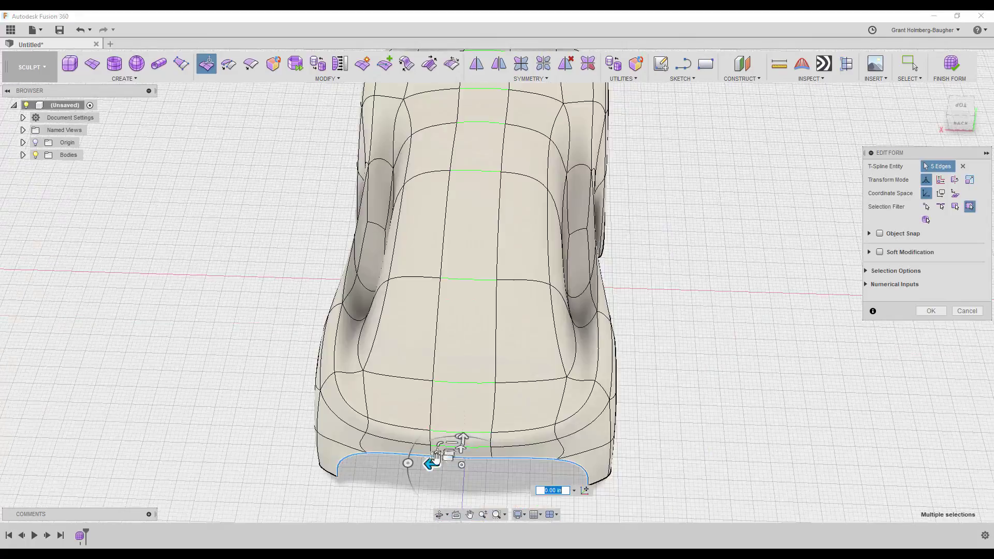
mouse_move(646, 369)
middle_mouse_down("shift")
mouse_move(573, 433)
mouse_move(434, 421)
middle_mouse_up("shift")
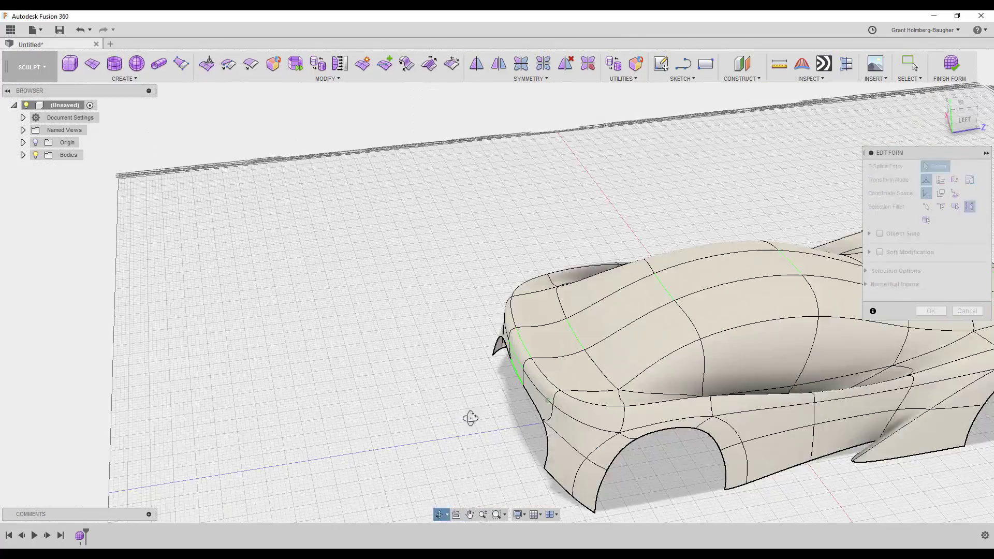
Adjust a rear face, rear edge, front vertex and side edge, then end the edit
mouse_move(562, 324)
middle_mouse_down("shift")
mouse_move(682, 275)
mouse_move(657, 277)
mouse_move(597, 241)
middle_mouse_up("shift")
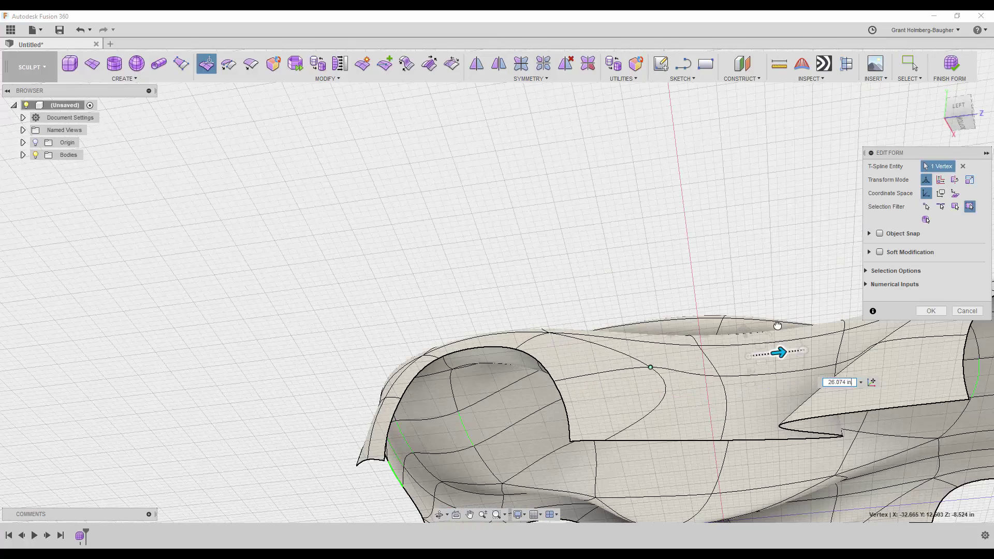
mouse_move(757, 371)
middle_mouse_down("shift")
mouse_move(733, 289)
mouse_move(651, 383)
mouse_move(700, 289)
mouse_move(668, 404)
middle_mouse_up("shift")
left_click(727, 338)
mouse_move(682, 337)
middle_mouse_down("shift")
mouse_move(624, 222)
mouse_move(568, 227)
mouse_move(595, 231)
mouse_move(568, 191)
mouse_move(617, 318)
mouse_move(679, 233)
mouse_move(710, 147)
middle_mouse_up("shift")
left_click(618, 318)
left_click(646, 323)
mouse_move(632, 155)
middle_mouse_down("shift")
mouse_move(666, 186)
mouse_move(828, 425)
middle_mouse_up("shift")
left_click(838, 436)
mouse_move(747, 264)
middle_mouse_down("shift")
mouse_move(710, 248)
mouse_move(596, 373)
mouse_move(555, 382)
mouse_move(610, 366)
mouse_move(598, 307)
middle_mouse_up("shift")
key("Escape")
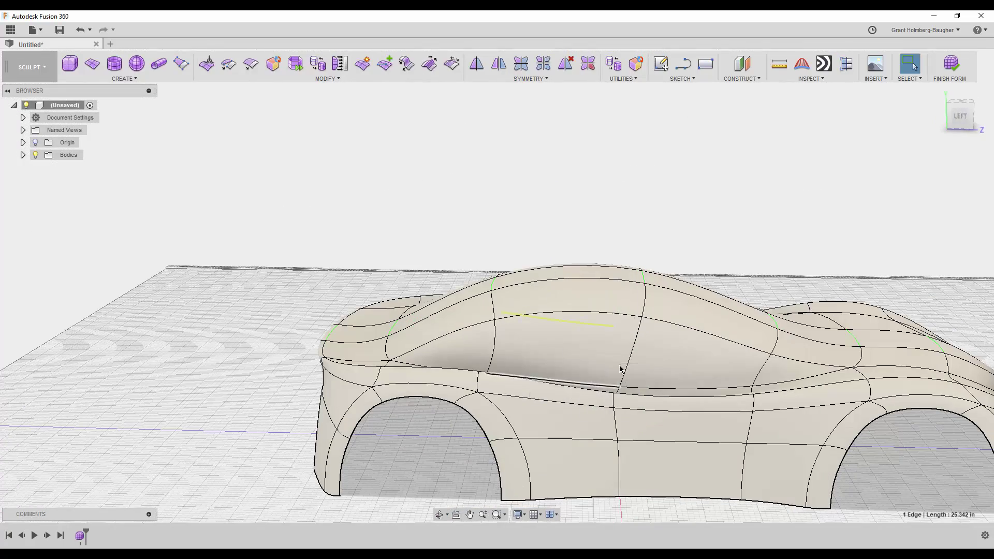
Pull the nose edge outward and upward and push the nose faces further
right_click_drag(620, 369, 552, 334)
left_click(447, 361)
middle_click_drag(440, 338, 423, 310, "shift")
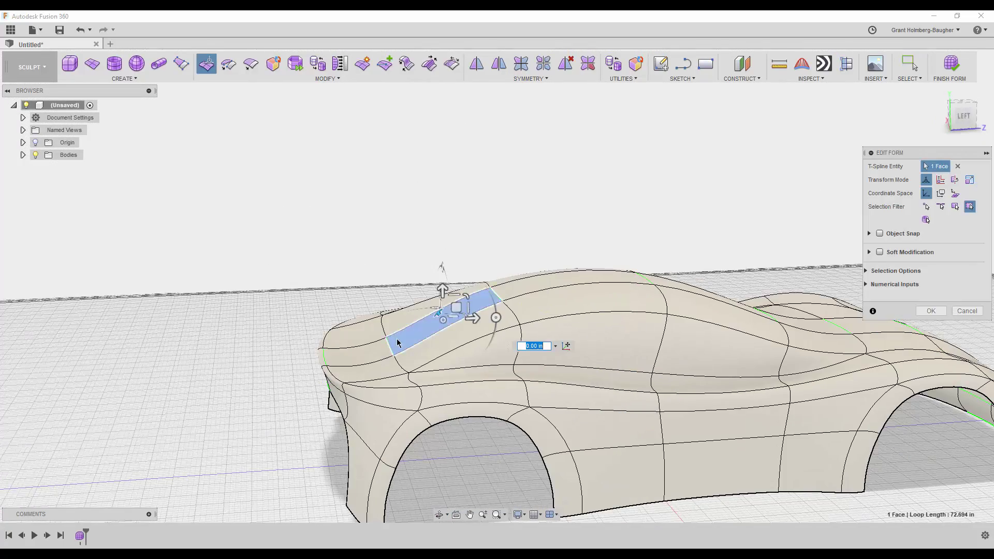
left_click(408, 209)
middle_click_drag(409, 209, 431, 223, "shift")
left_click_drag(356, 325, 365, 358)
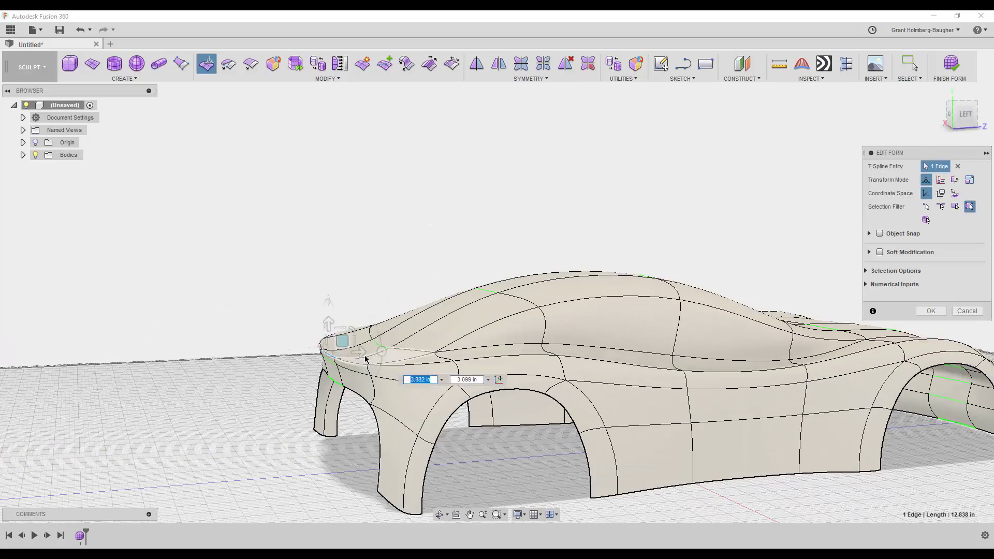
left_click_drag(362, 324, 386, 259)
middle_click_drag(387, 260, 389, 252, "shift")
left_click(397, 268)
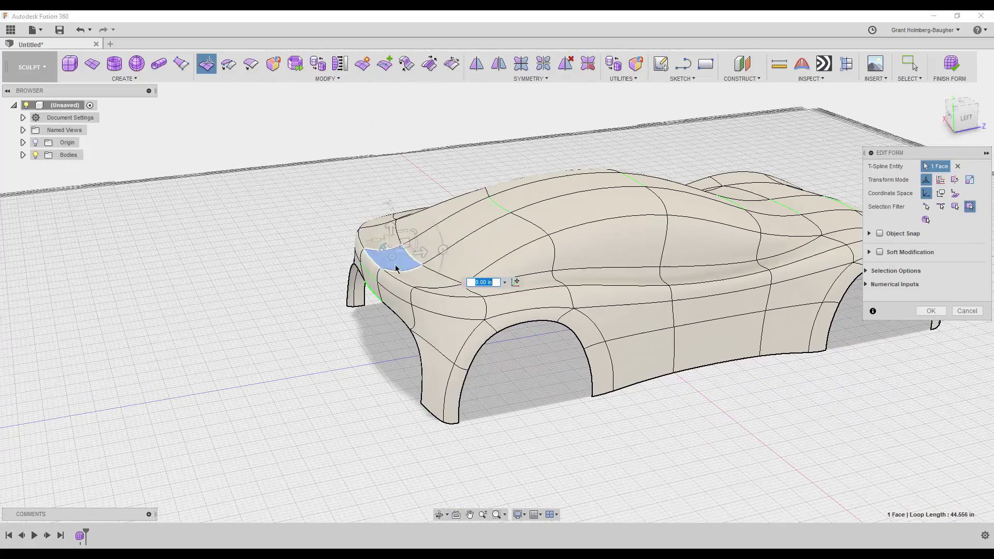
left_click_drag(403, 267, 382, 266)
mouse_move(383, 265)
middle_mouse_down("shift")
mouse_move(338, 153)
mouse_move(272, 144)
middle_mouse_up("shift")
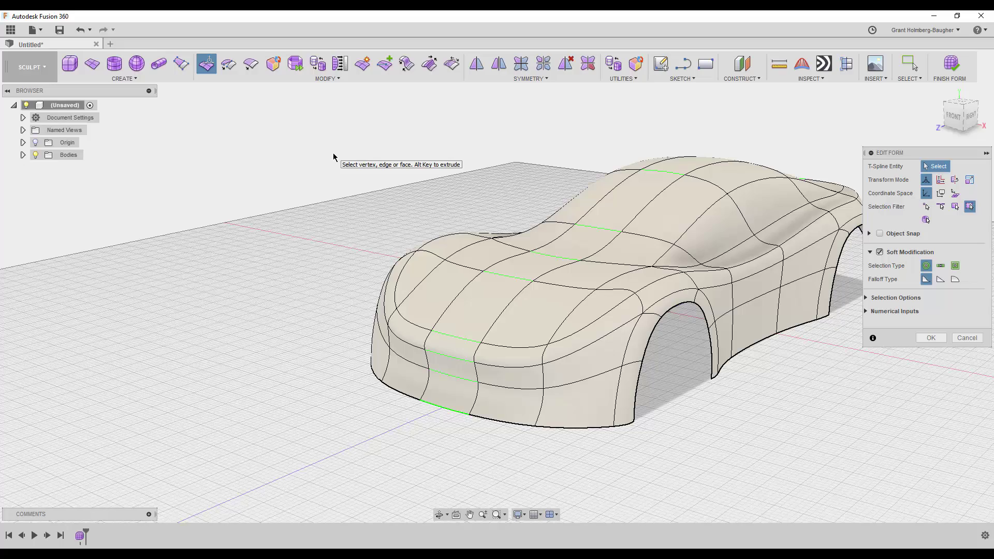
Recess the front grille faces inward by -4.665 in
middle_click_drag(411, 171, 148, 232, "shift")
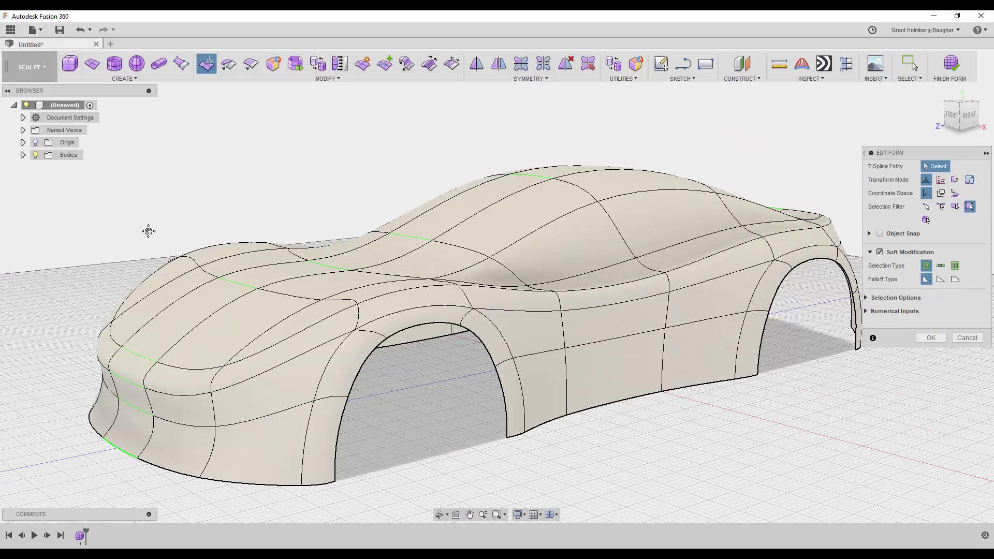
middle_click_drag(183, 221, 155, 331, "shift")
left_click(168, 340)
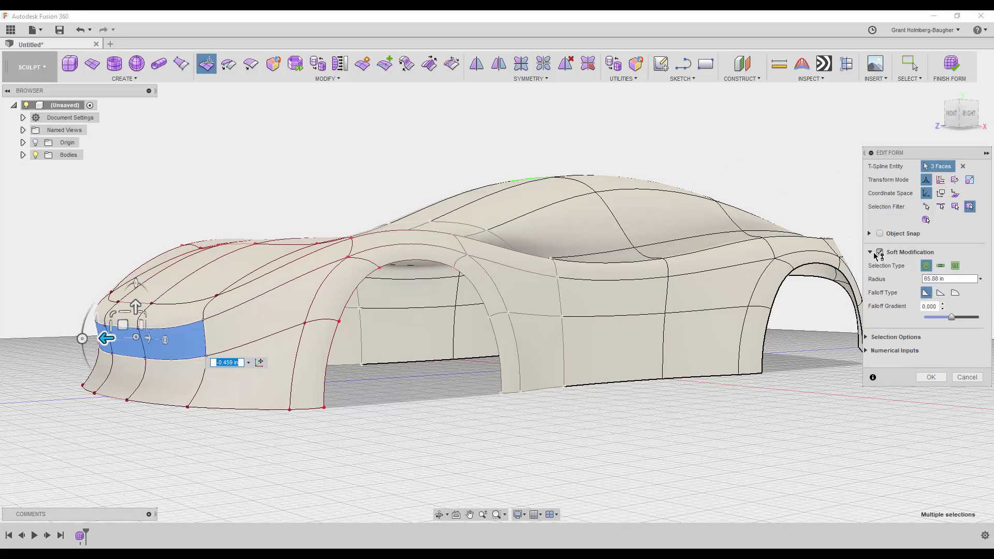
left_click_drag(102, 339, 212, 348)
key("Return")
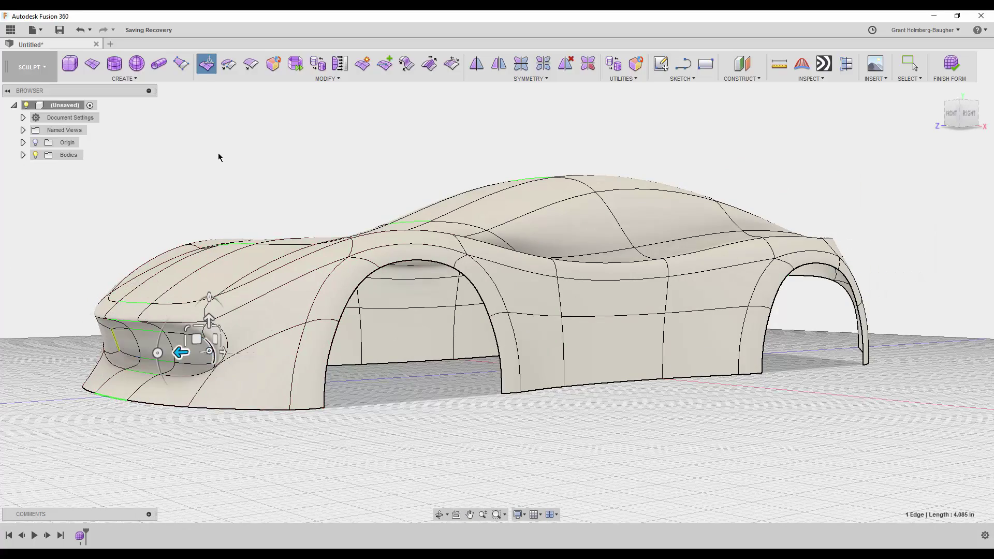
Push the front wheel-arch edge loop inward to form a wheel well
mouse_move(222, 158)
middle_mouse_down("shift")
mouse_move(249, 153)
mouse_move(275, 171)
mouse_move(482, 149)
mouse_move(559, 166)
mouse_move(404, 155)
middle_mouse_up("shift")
right_click(508, 193)
left_click(518, 156)
double_click(335, 365)
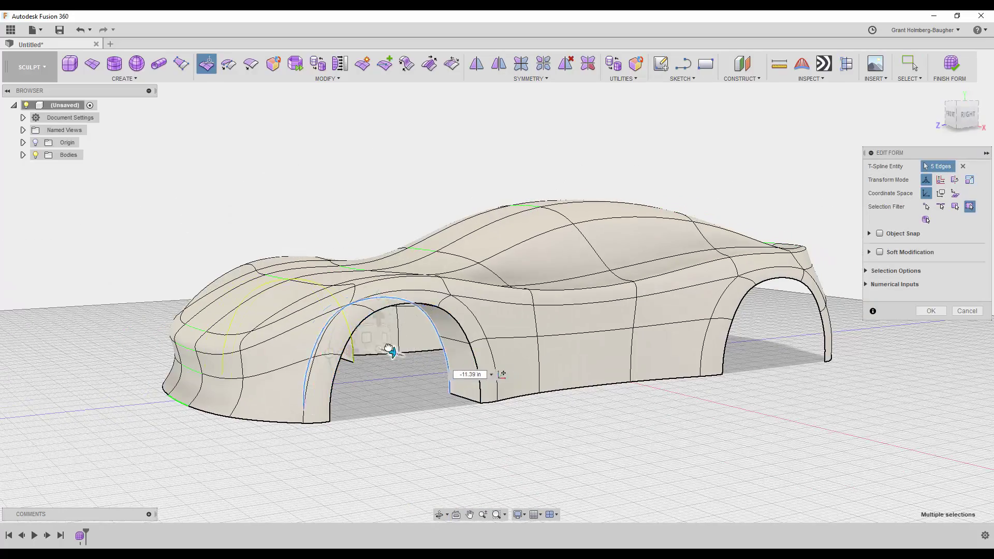
middle_click_drag(389, 350, 308, 337, "shift")
left_click_drag(306, 334, 306, 317)
Push the rear wheel-arch edge loop inward and commit both wheel wells
double_click(767, 316)
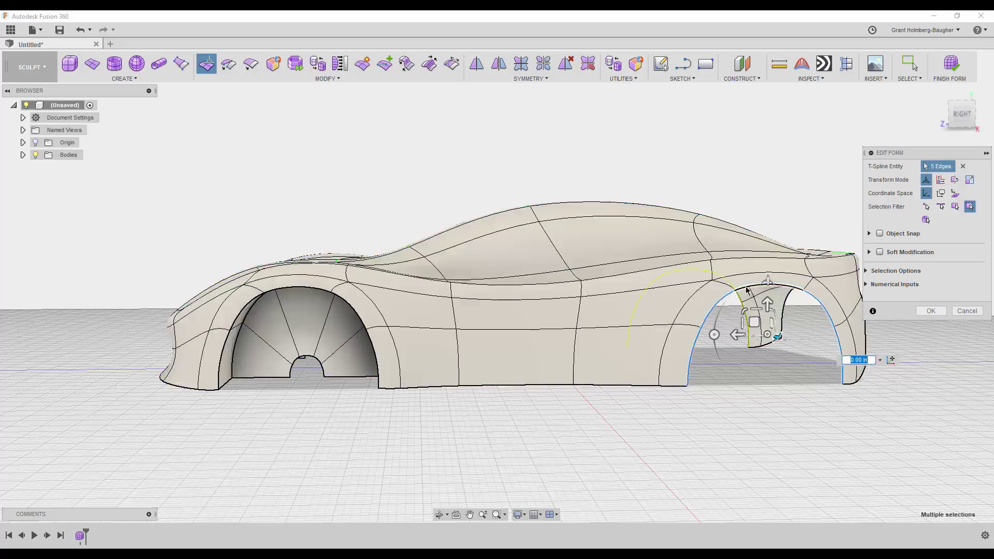
scroll(688, 295, "up", 5)
middle_click_drag(611, 266, 674, 317, "shift")
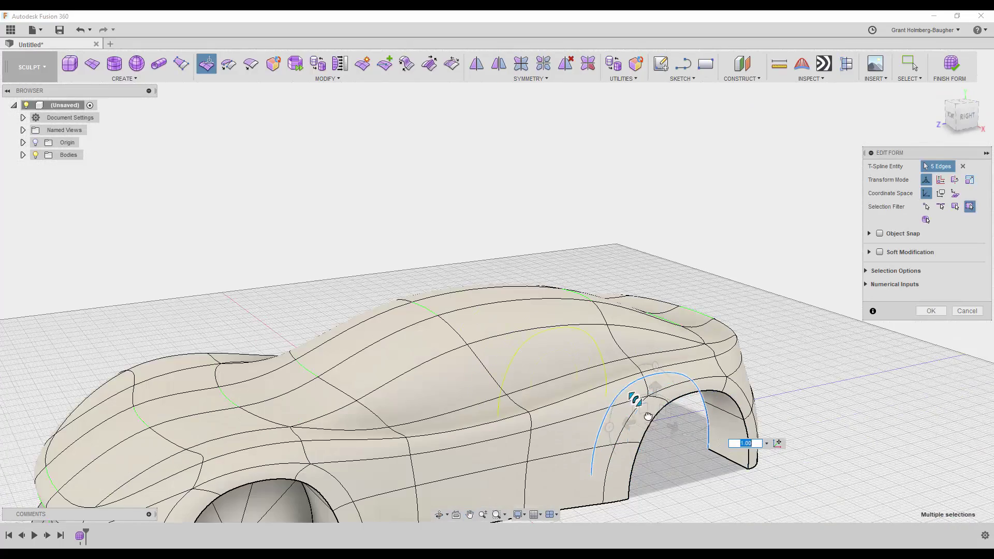
middle_click_drag(655, 409, 648, 385, "shift")
middle_click_drag(641, 434, 533, 414, "shift")
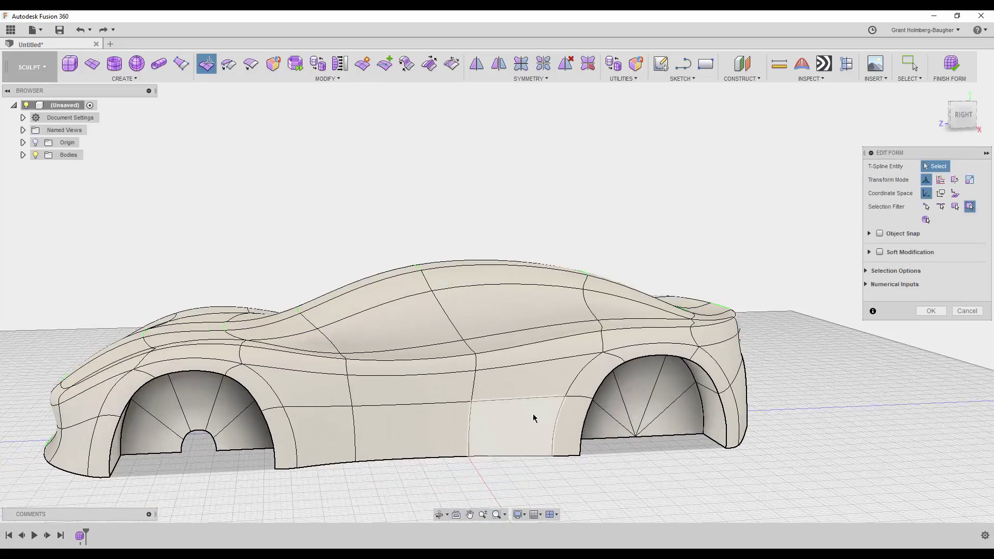
key("Return")
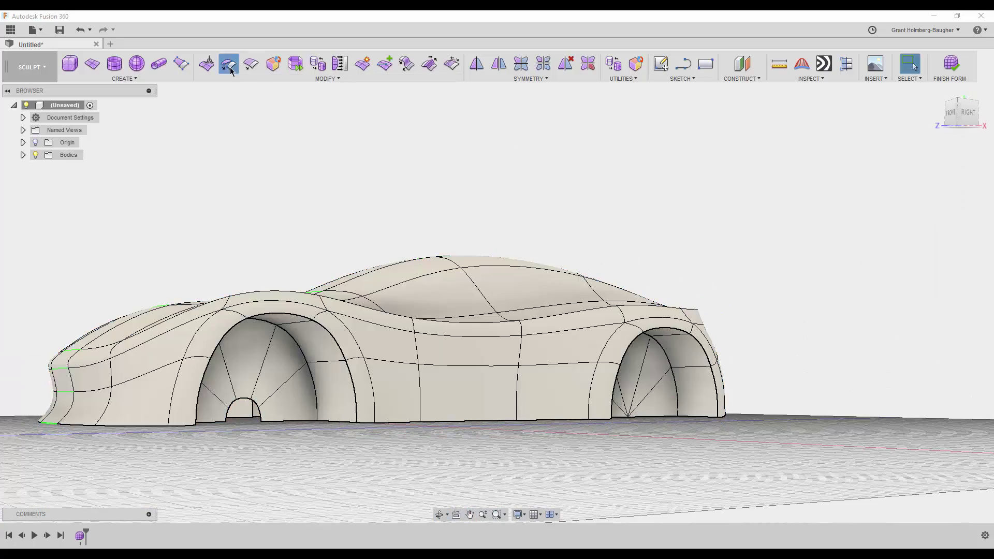
Weld the arch-peak vertex down to the lower vertex with Weld Vertices
left_click(231, 71)
scroll(337, 370, "up", 3)
scroll(337, 371, "up", 2)
left_click(339, 368)
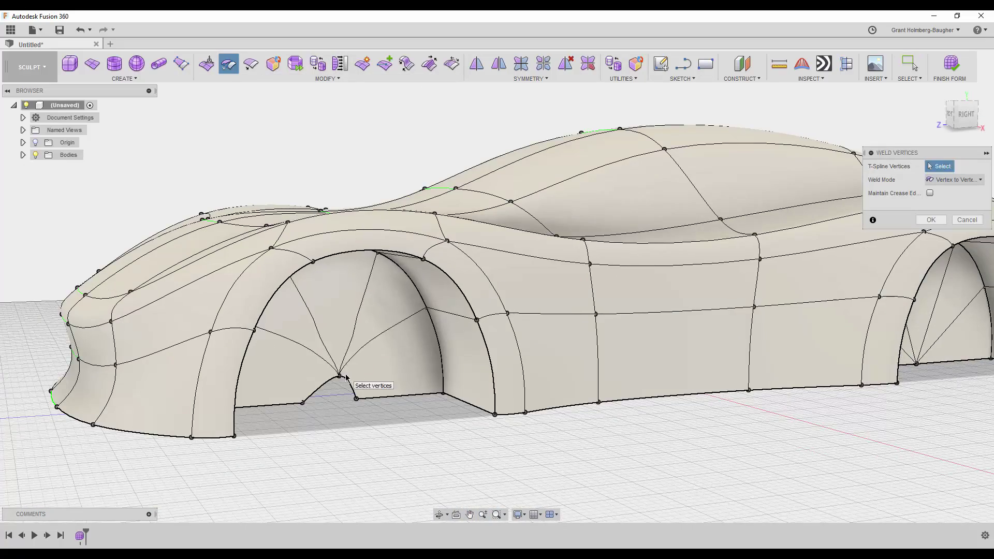
left_click(341, 376)
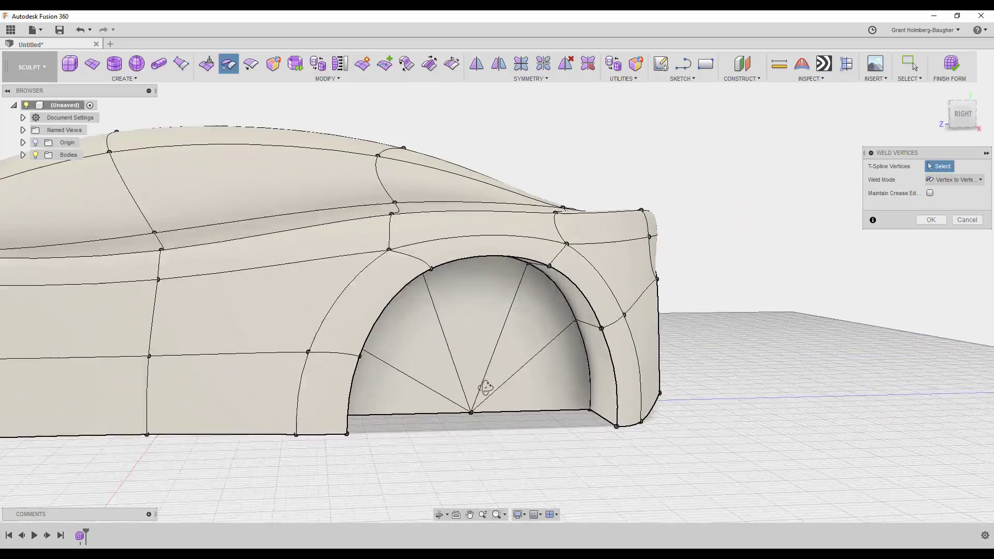
left_click(558, 425)
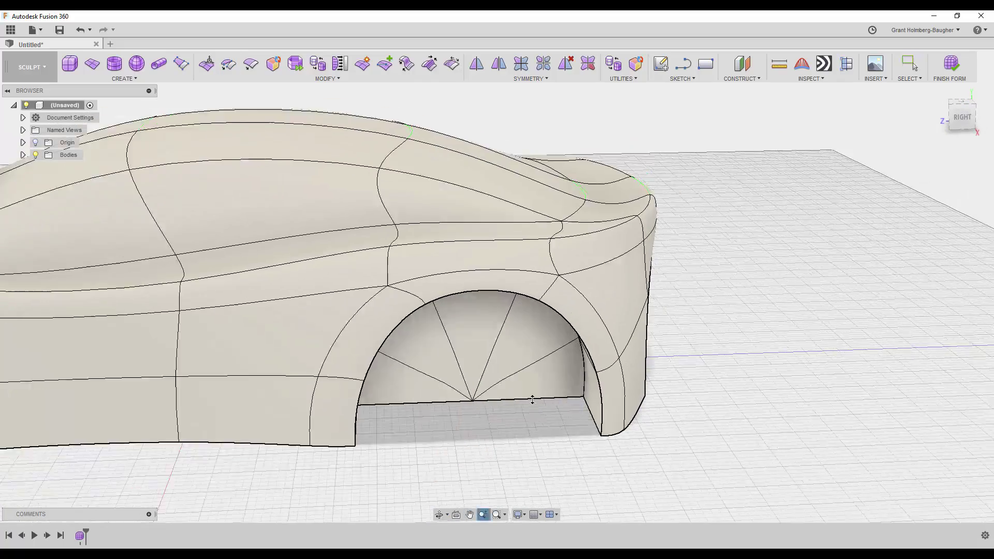
Shift the rear wheel-arch edges and pull an underside vertex upward
mouse_move(755, 289)
middle_mouse_down("shift")
mouse_move(713, 120)
mouse_move(362, 233)
middle_mouse_up("shift")
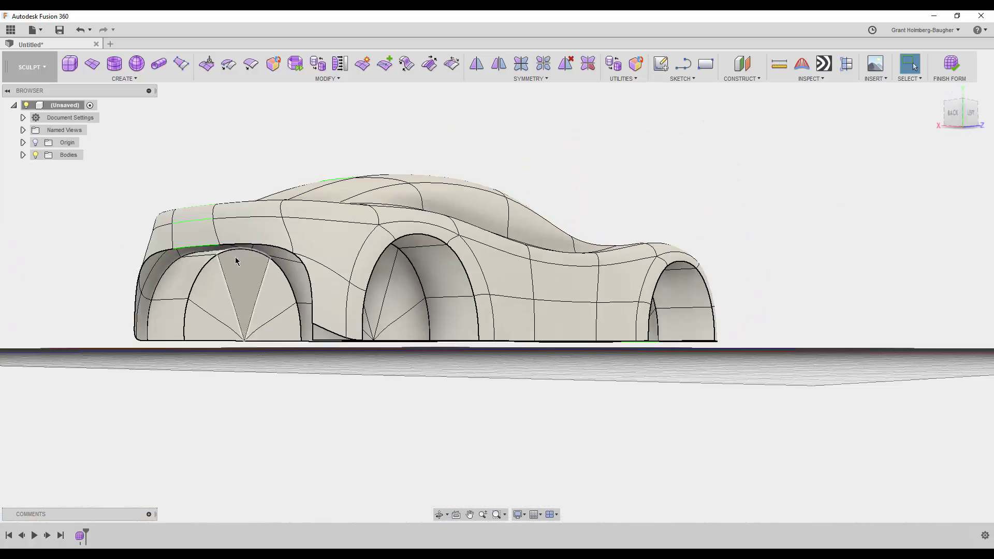
double_click(217, 290)
left_click(207, 63)
mouse_move(311, 259)
middle_mouse_down("shift")
mouse_move(240, 296)
mouse_move(383, 290)
middle_mouse_up("shift")
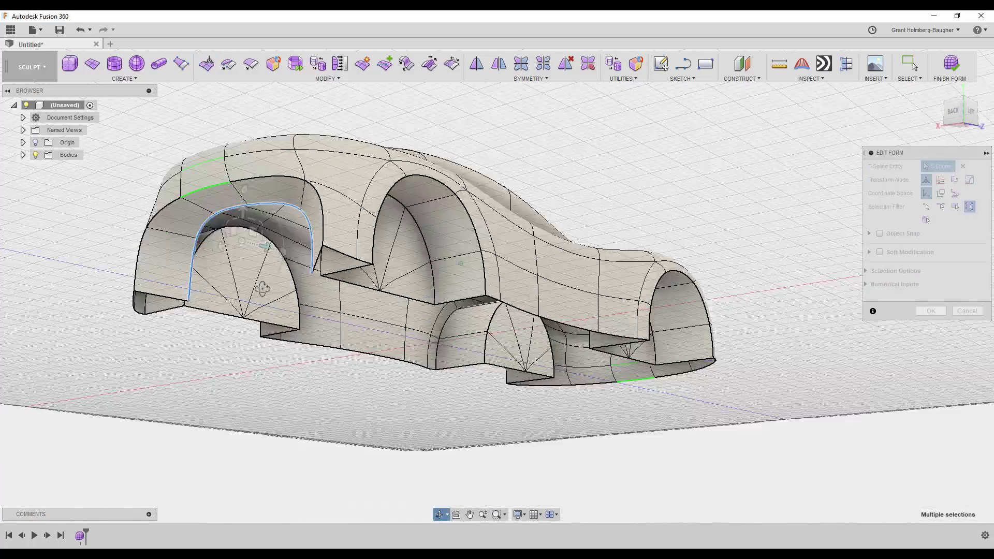
left_click_drag(389, 311, 399, 346)
left_click(317, 259)
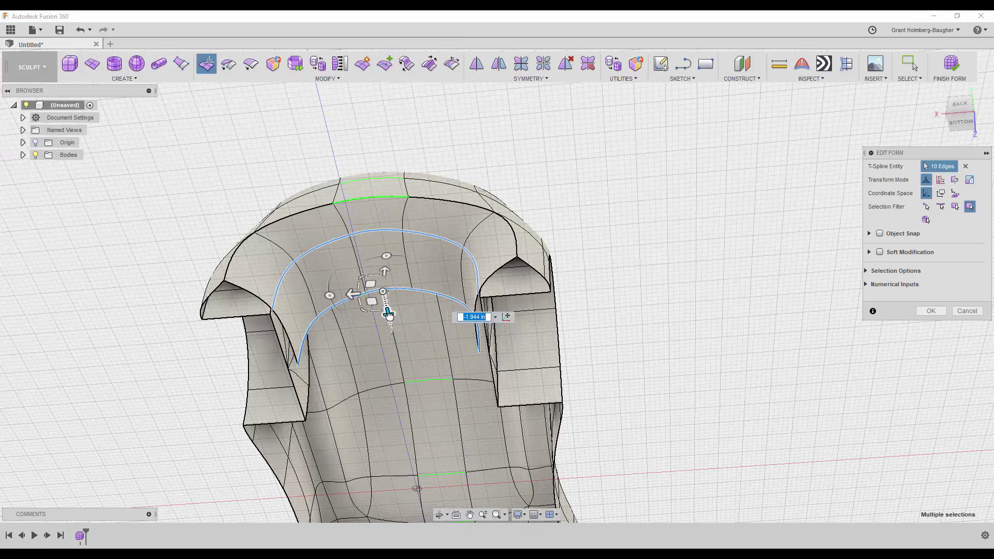
mouse_move(317, 259)
middle_mouse_down("shift")
mouse_move(363, 290)
mouse_move(383, 357)
middle_mouse_up("shift")
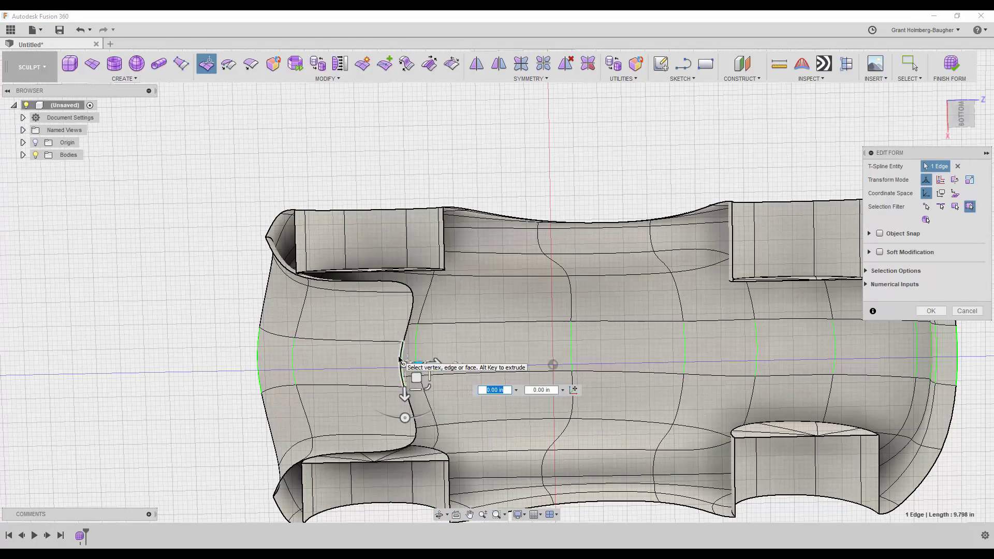
left_click(425, 359)
mouse_move(435, 376)
left_mouse_down()
mouse_move(434, 316)
mouse_move(373, 311)
left_mouse_up()
key("Escape")
Lower the rear bottom edges slightly and pull a back vertex to reshape the rear
middle_click_drag(373, 311, 507, 429, "shift")
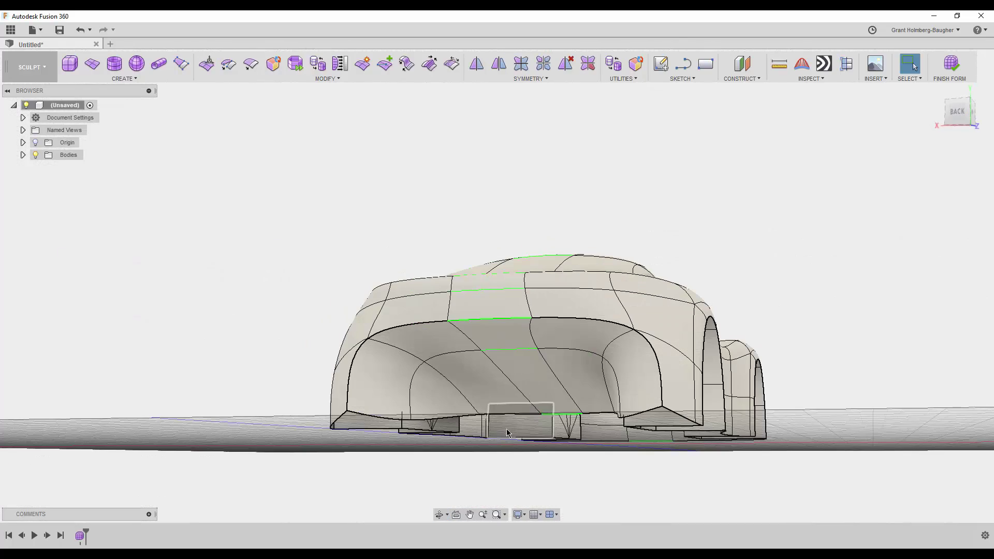
key("Return")
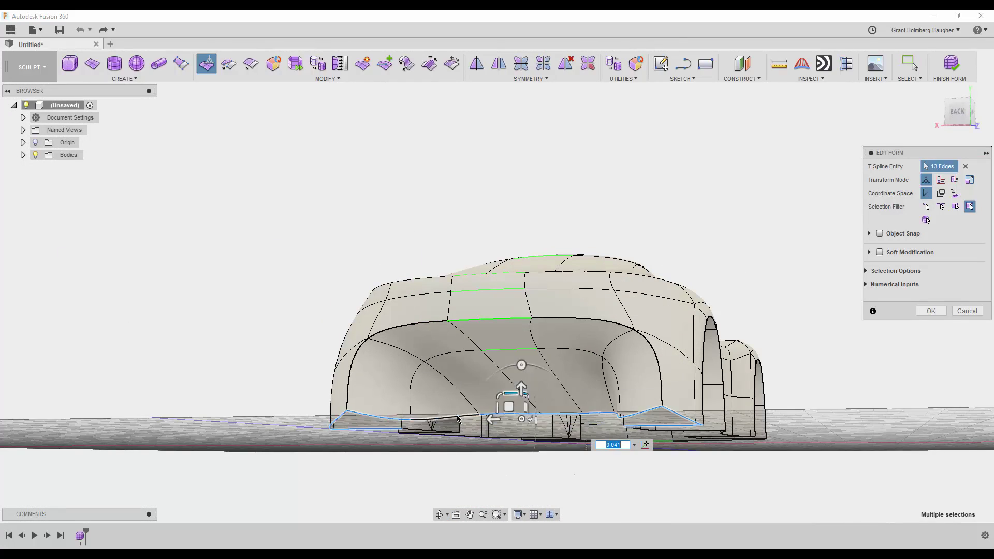
middle_click_drag(502, 476, 582, 406, "shift")
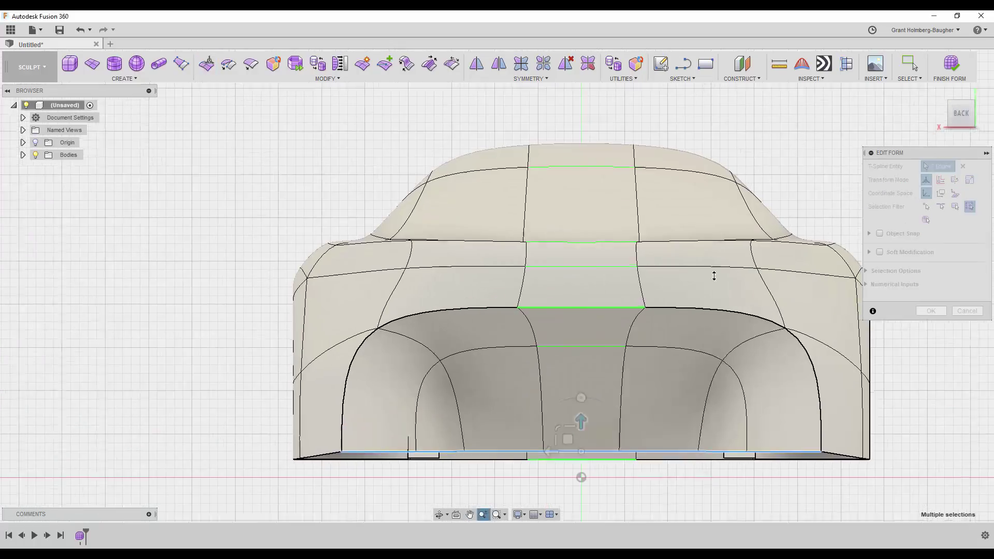
left_click_drag(582, 407, 582, 430)
middle_click_drag(313, 181, 237, 229, "shift")
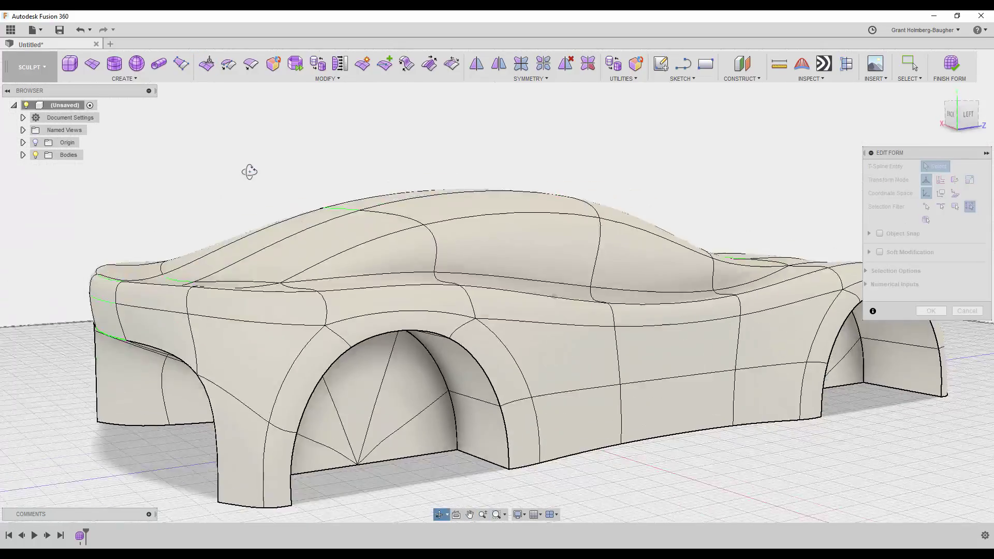
left_click(321, 350)
left_click_drag(321, 350, 349, 350)
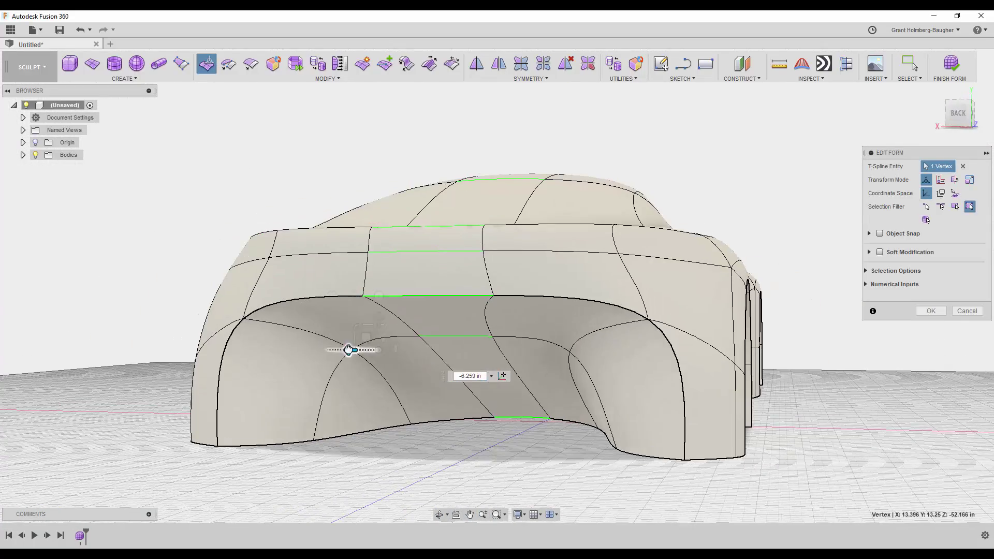
left_click(253, 197)
mouse_move(253, 197)
middle_mouse_down("shift")
mouse_move(225, 226)
mouse_move(311, 313)
middle_mouse_up("shift")
Extrude the hood strip face upward into a raised scoop
left_click(311, 336)
key("Return")
key("m")
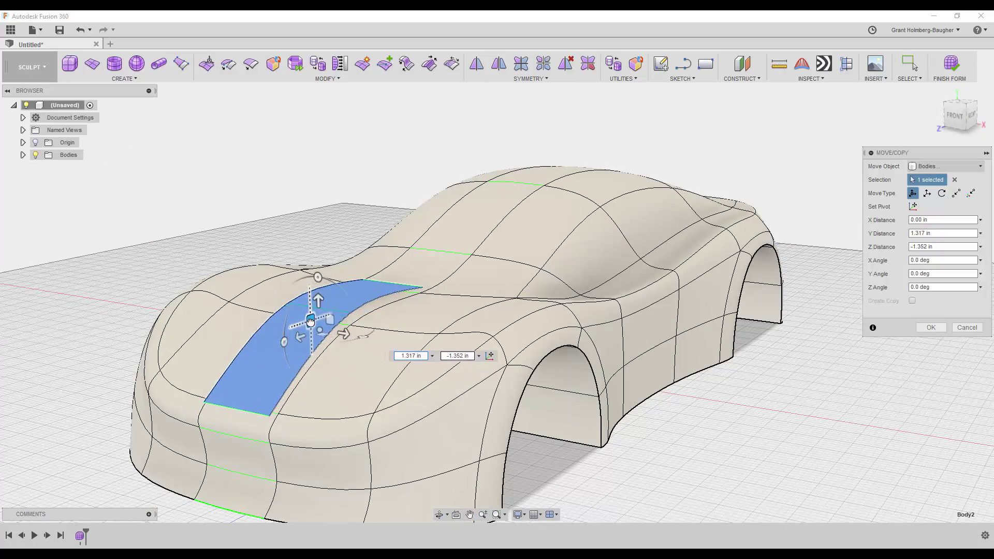
key("Escape")
key("Return")
left_click_drag(311, 315, 409, 167)
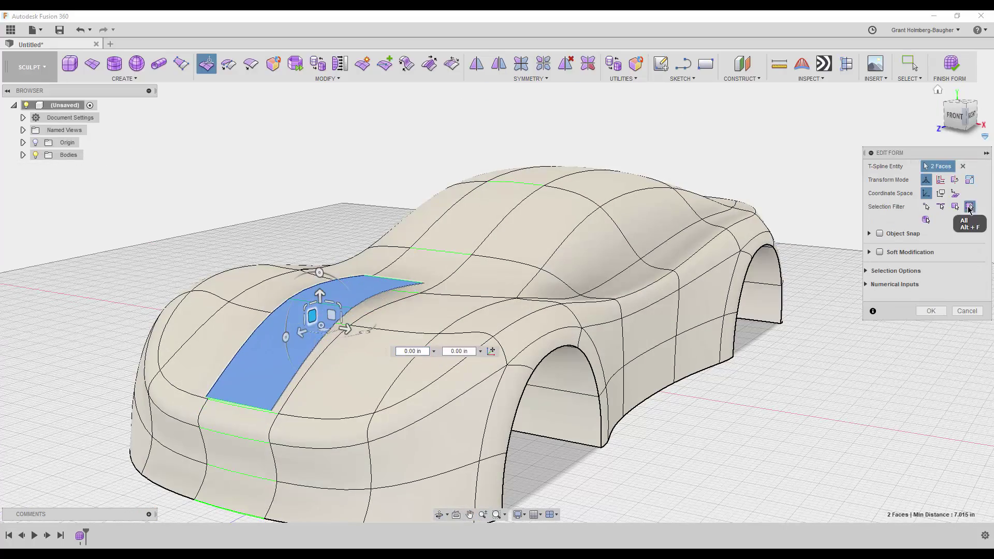
left_click_drag(312, 315, 326, 306, "alt")
Select the scoop's front edge, its surrounding edge loop and rear top face
left_click(239, 410)
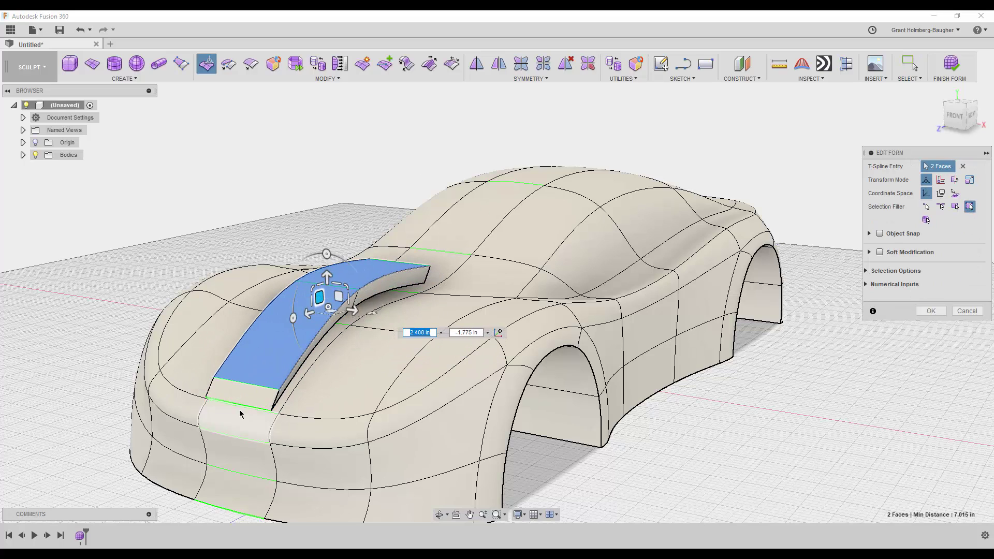
left_click(452, 63)
key("Escape")
key("Return")
middle_click_drag(362, 155, 306, 244, "shift")
double_click(396, 331)
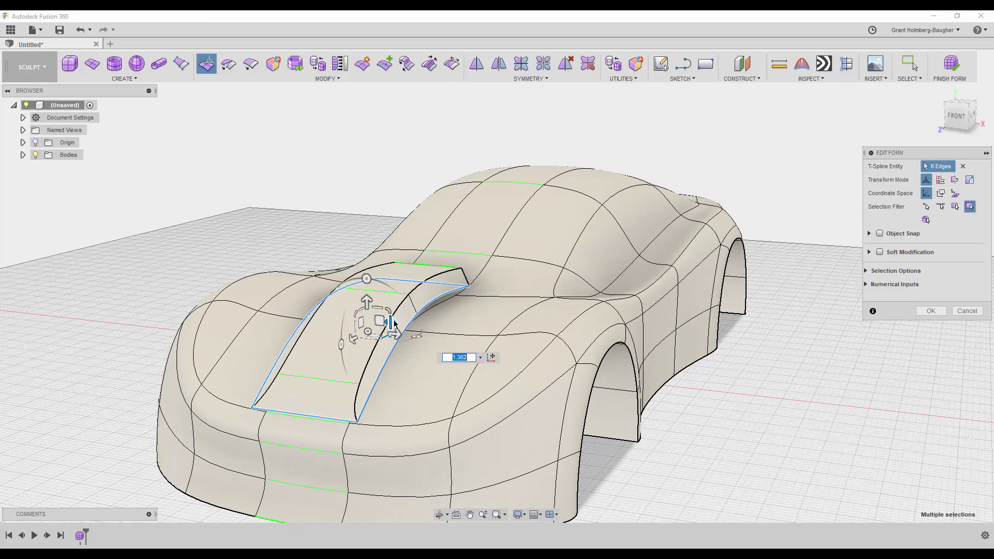
left_click(393, 273)
Inspect the scoop from side and front, add a second top face, then clear selection
middle_click_drag(366, 295, 311, 204, "shift")
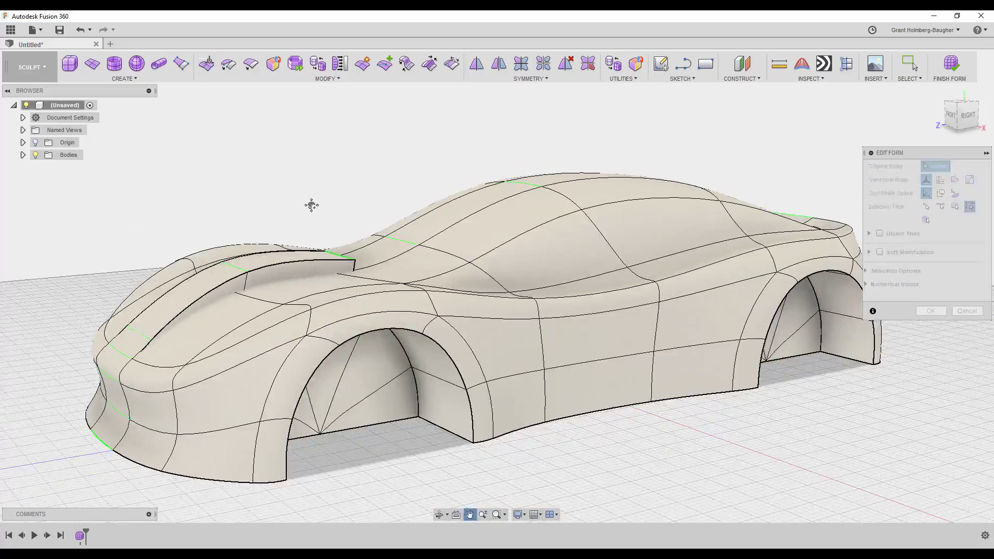
scroll(239, 251, "up", 5)
mouse_move(244, 284)
middle_mouse_down("shift")
mouse_move(279, 191)
mouse_move(348, 163)
middle_mouse_up("shift")
scroll(311, 248, "down", 5)
middle_click_drag(311, 248, 422, 161, "shift")
left_click(280, 205, "shift")
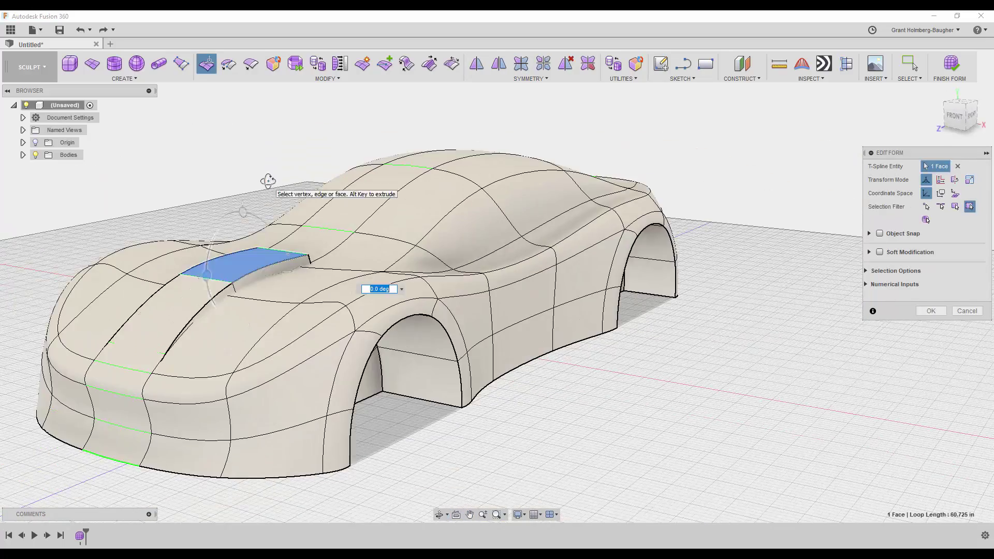
scroll(337, 274, "up", 4)
scroll(330, 279, "down", 3)
left_click(195, 192)
Select the lower side face of the car body for free-form editing
mouse_move(194, 192)
middle_mouse_down("shift")
mouse_move(206, 215)
mouse_move(227, 218)
middle_mouse_up("shift")
key("Escape")
left_click(573, 368)
key("m")
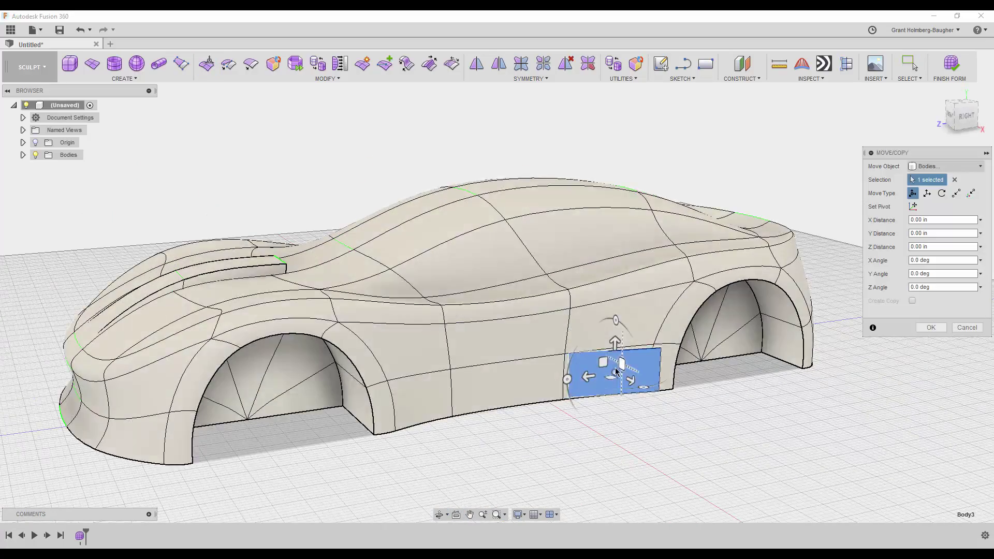
middle_click_drag(574, 369, 545, 427, "shift")
key("Escape")
left_click(544, 424)
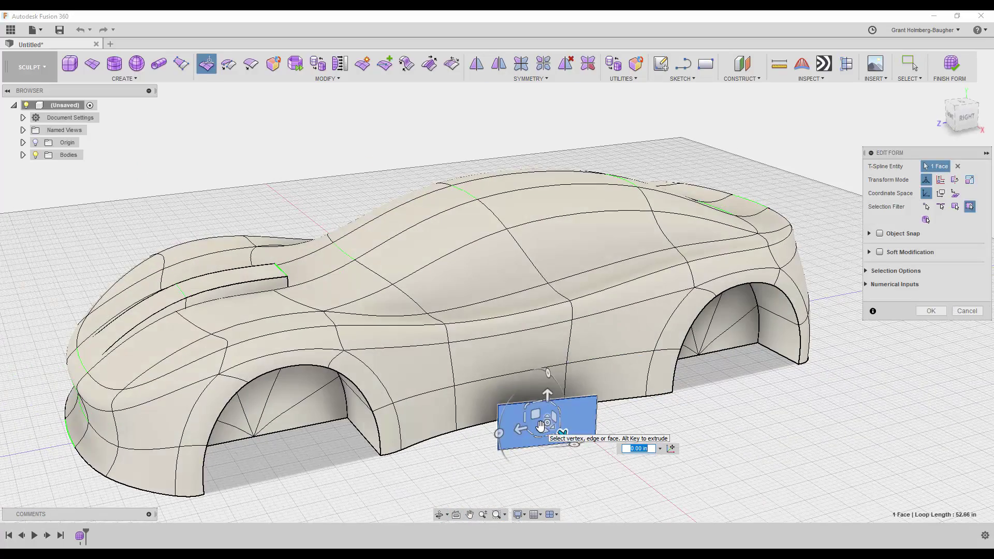
Pull the face out into a stretched tube and drag an edge into a triangular flap
left_click_drag(540, 426, 633, 364, "alt")
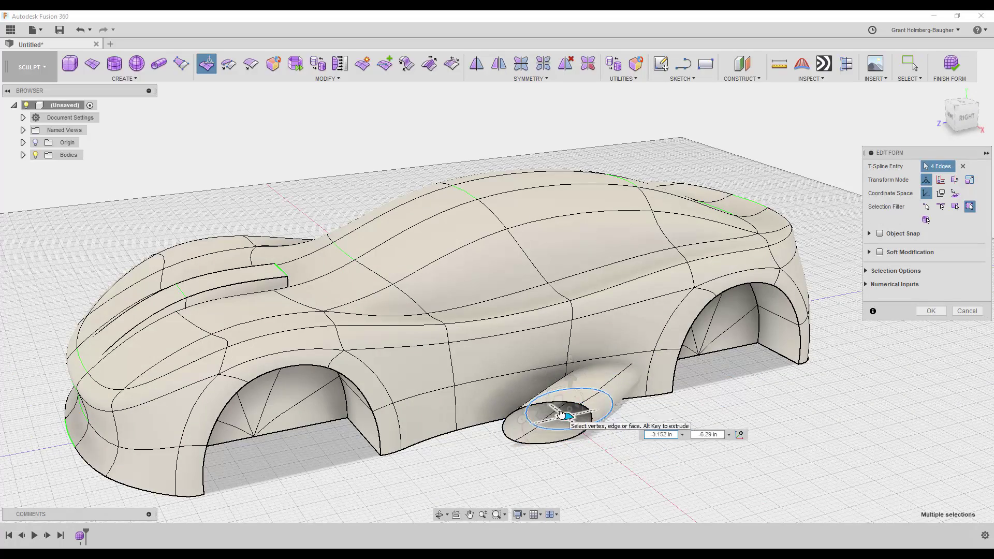
left_click_drag(566, 409, 587, 355)
middle_click_drag(600, 381, 522, 319, "shift")
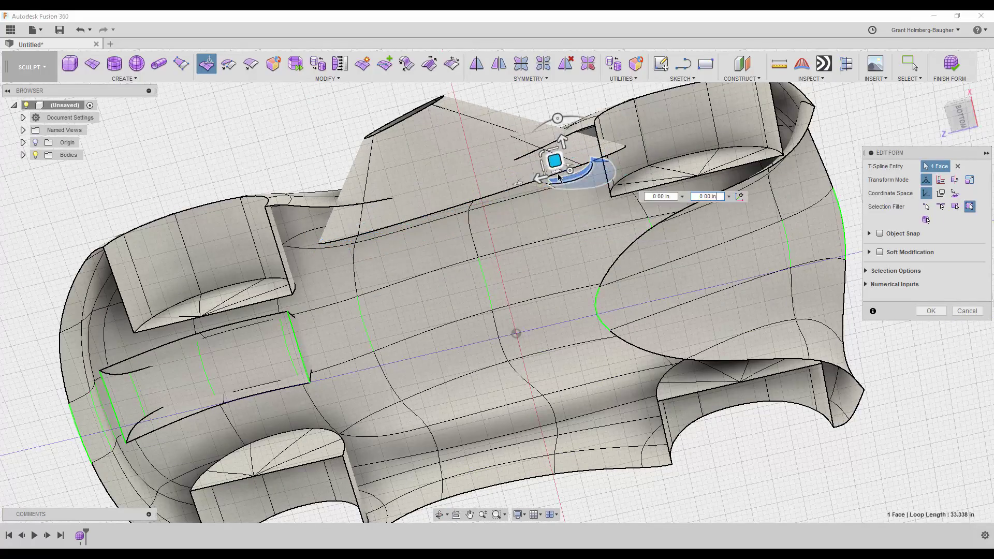
left_click_drag(444, 189, 412, 120)
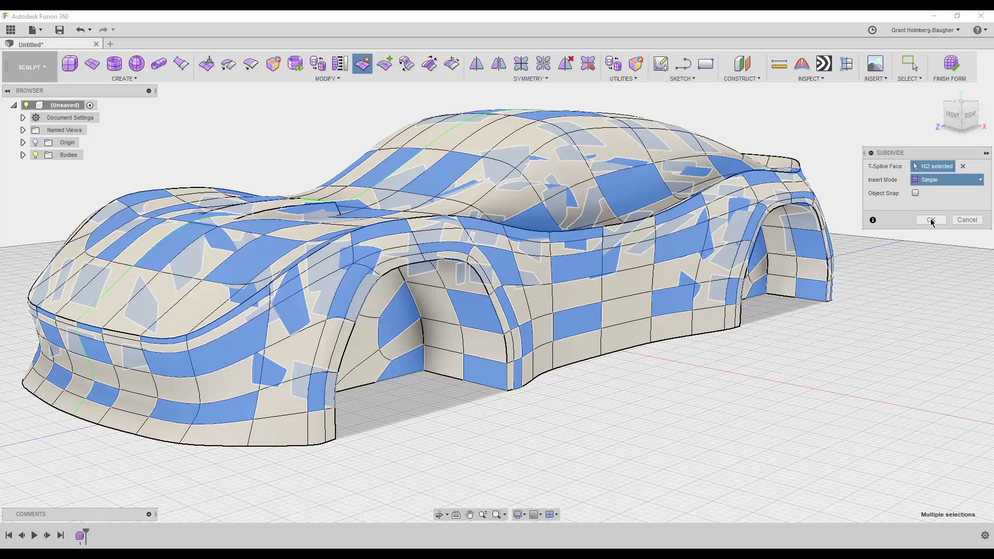
Subdivide the body, move the front flap face 7.659 in, and mirror it across
left_click(932, 223)
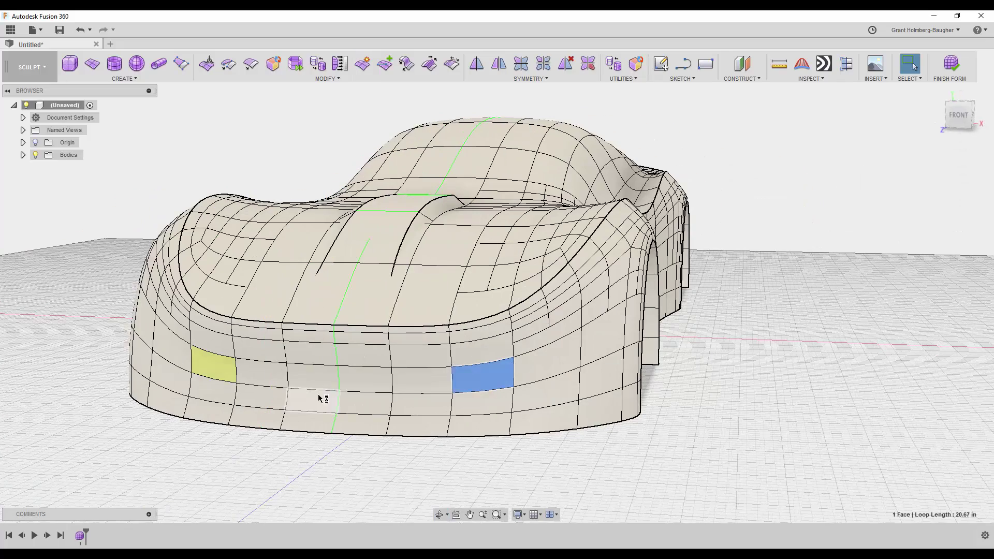
right_click(529, 361)
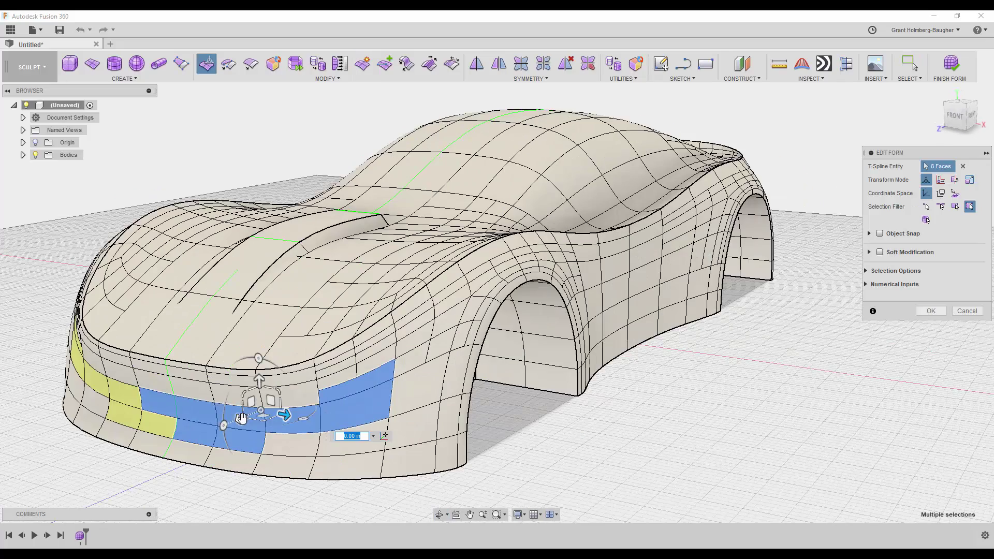
middle_click_drag(342, 435, 190, 140, "shift")
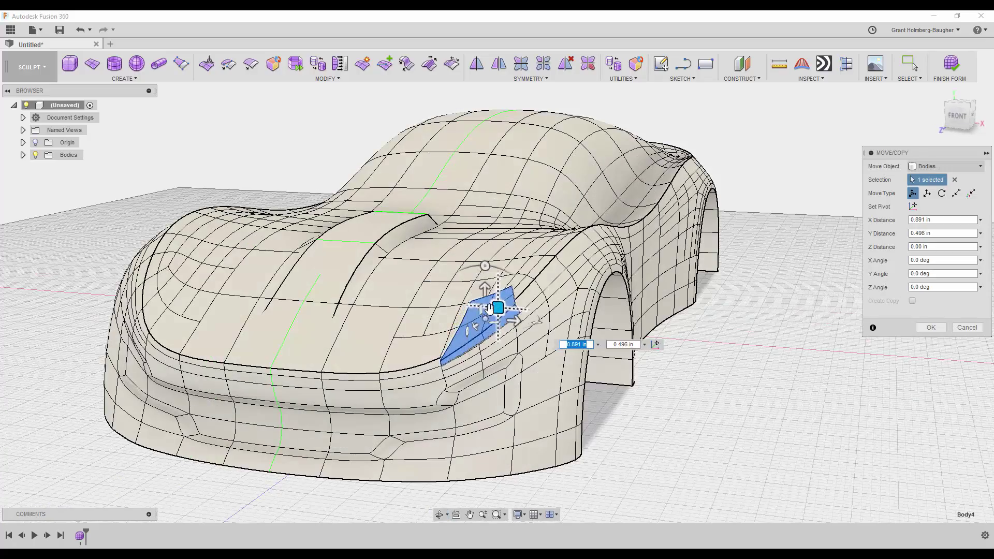
left_click_drag(476, 316, 450, 344)
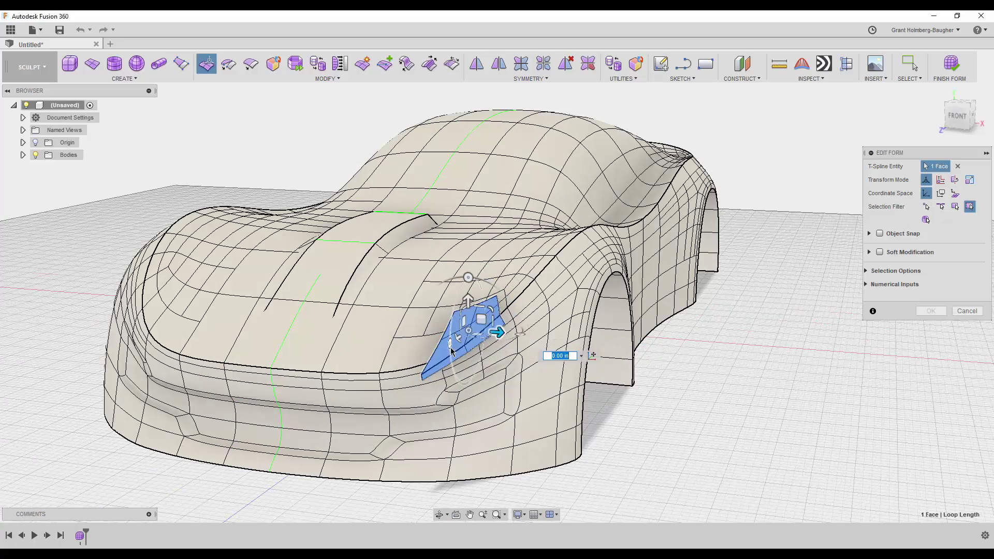
right_click(730, 346)
left_click(777, 346)
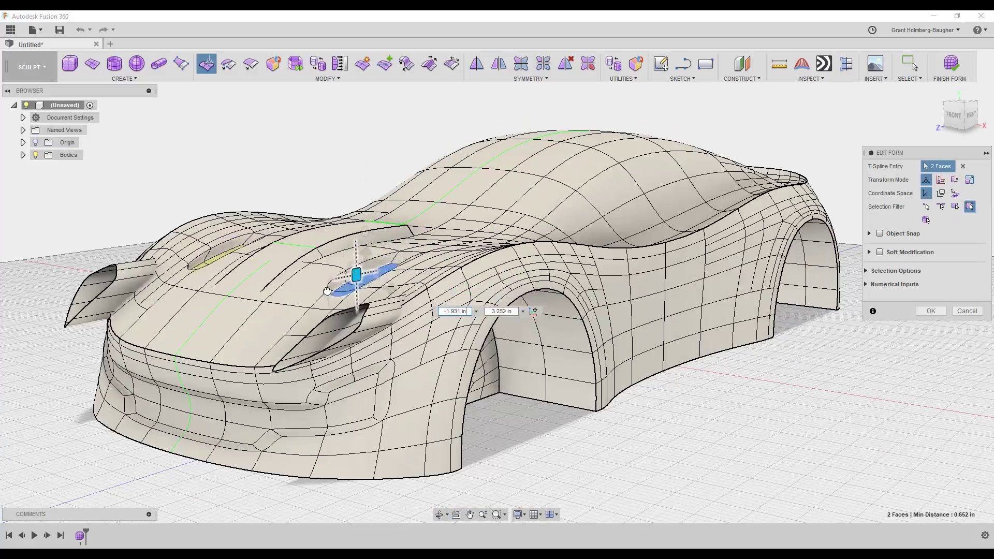
Push the hood faces and two side faces inward to form scoops
left_click_drag(363, 274, 414, 352)
mouse_move(414, 353)
middle_mouse_down("shift")
mouse_move(305, 197)
mouse_move(314, 182)
mouse_move(249, 205)
middle_mouse_up("shift")
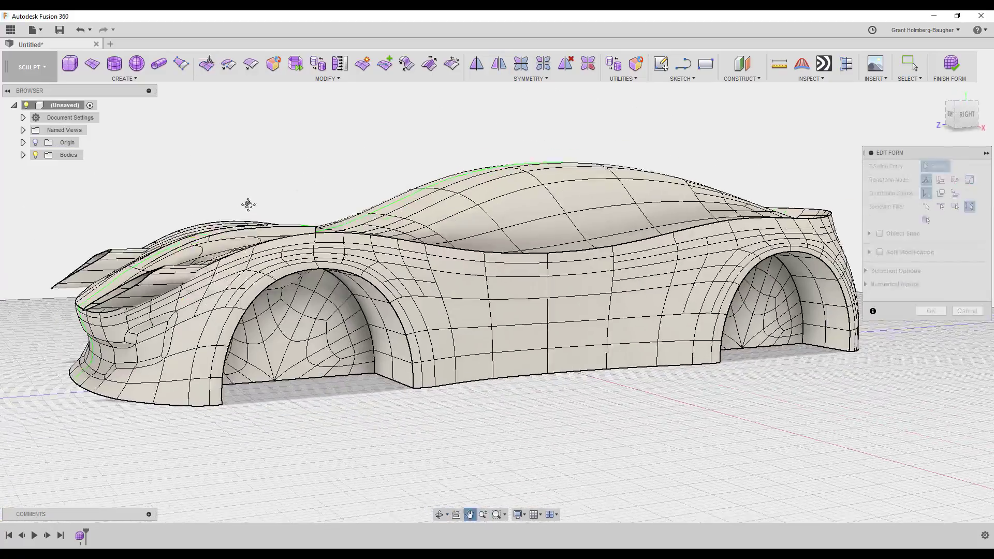
left_click(562, 339)
left_click_drag(507, 393, 543, 383)
left_click(501, 468)
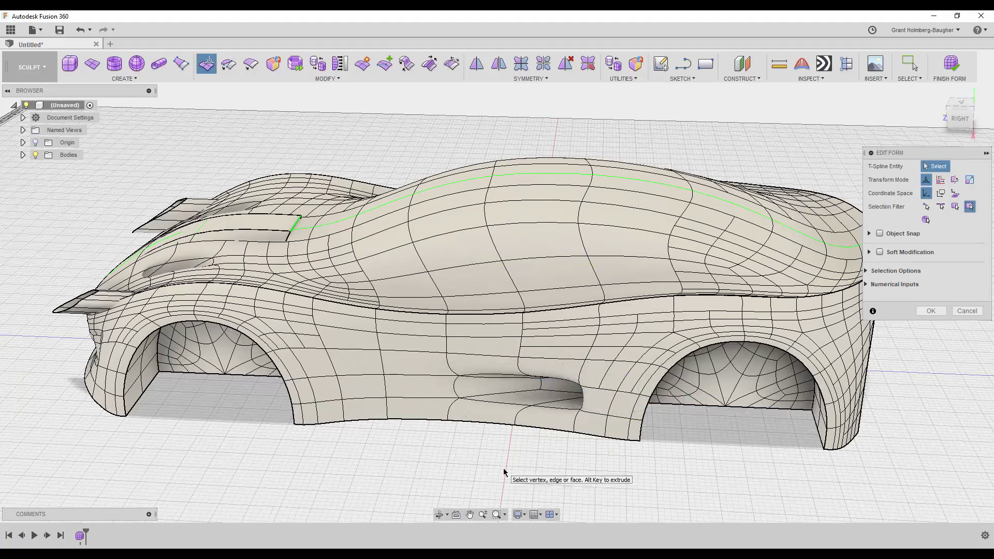
middle_click_drag(502, 468, 586, 438, "shift")
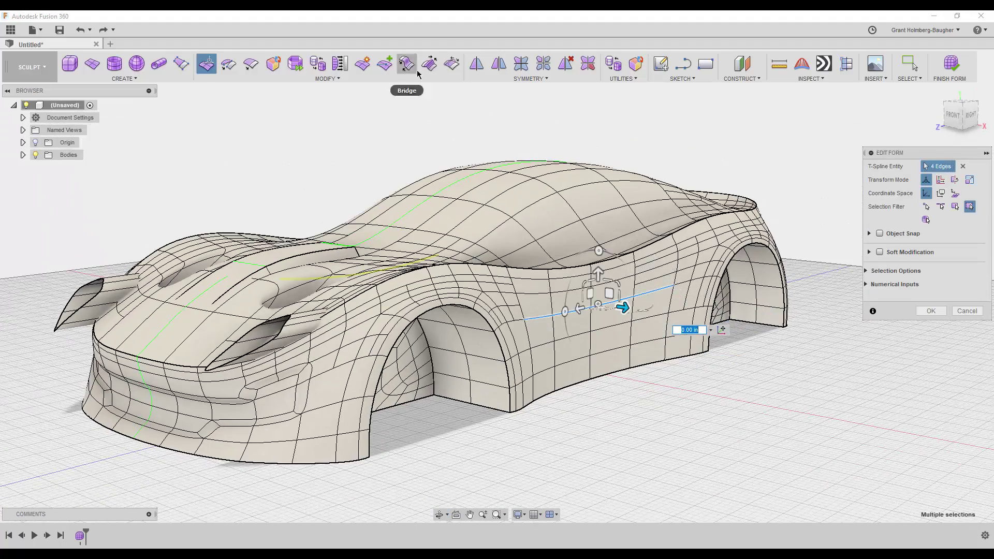
Select the rear side edges and apply a crease to them
right_click(435, 150)
left_click(456, 96)
left_click(595, 286, "shift")
key("e")
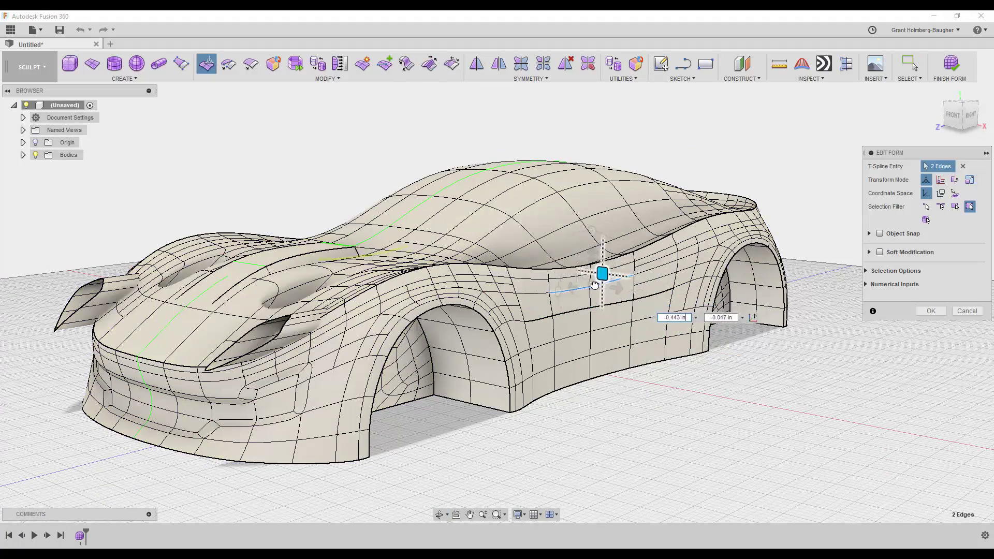
mouse_move(709, 153)
middle_mouse_down("shift")
mouse_move(721, 145)
mouse_move(704, 251)
middle_mouse_up("shift")
left_click(967, 311)
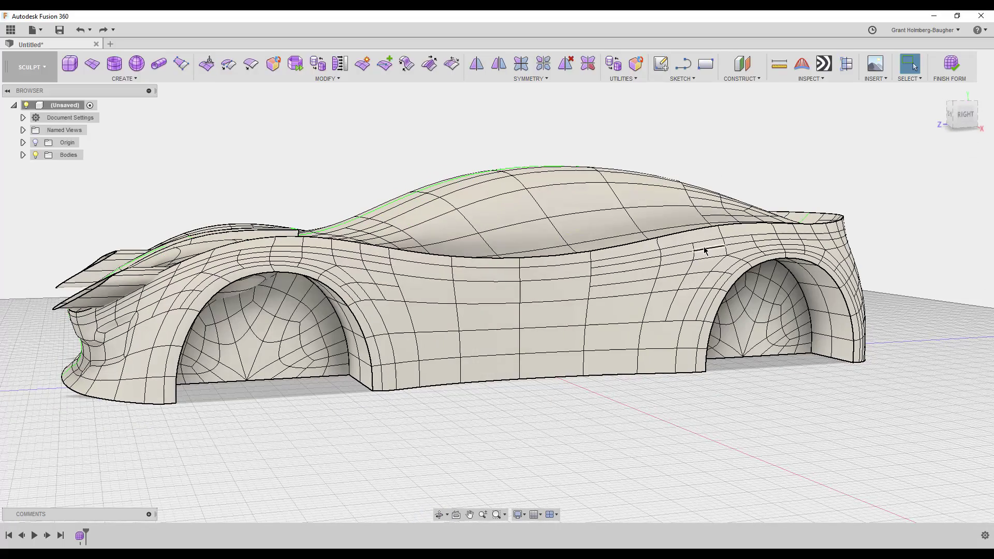
left_click(430, 73)
key("Escape")
scroll(853, 240, "up", 5)
middle_click_drag(750, 222, 746, 212, "shift")
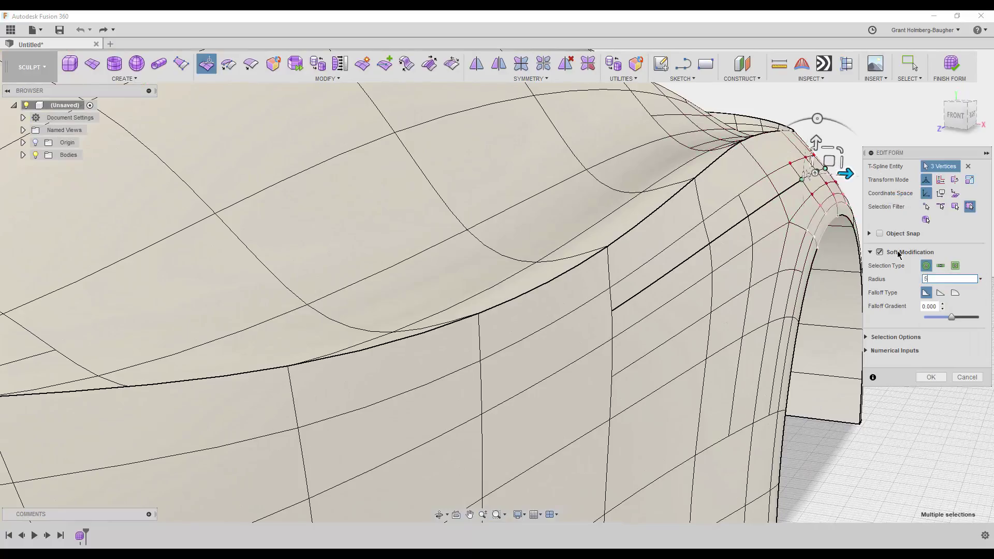
Try nudging the side faces with soft falloff, then undo it
scroll(822, 127, "down", 5)
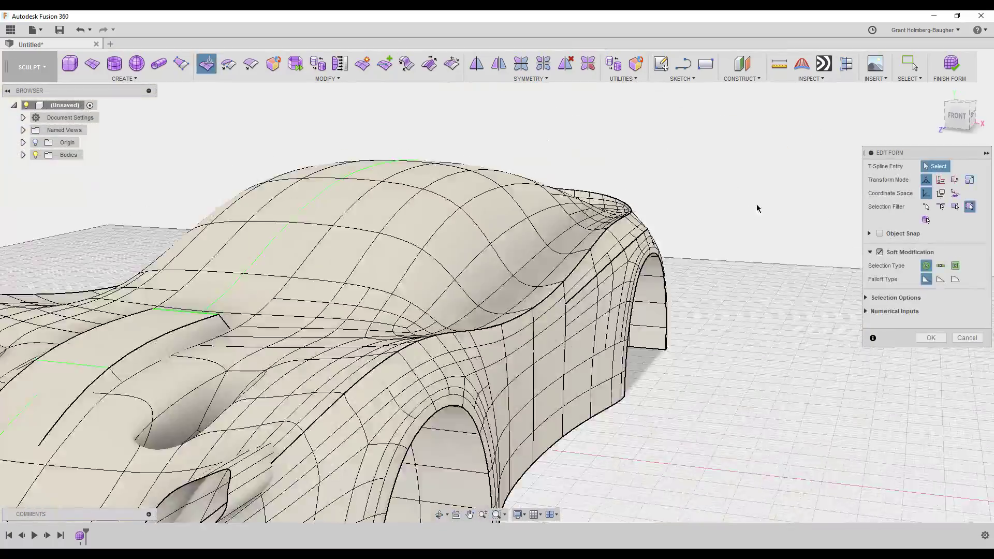
middle_click_drag(755, 211, 561, 179, "shift")
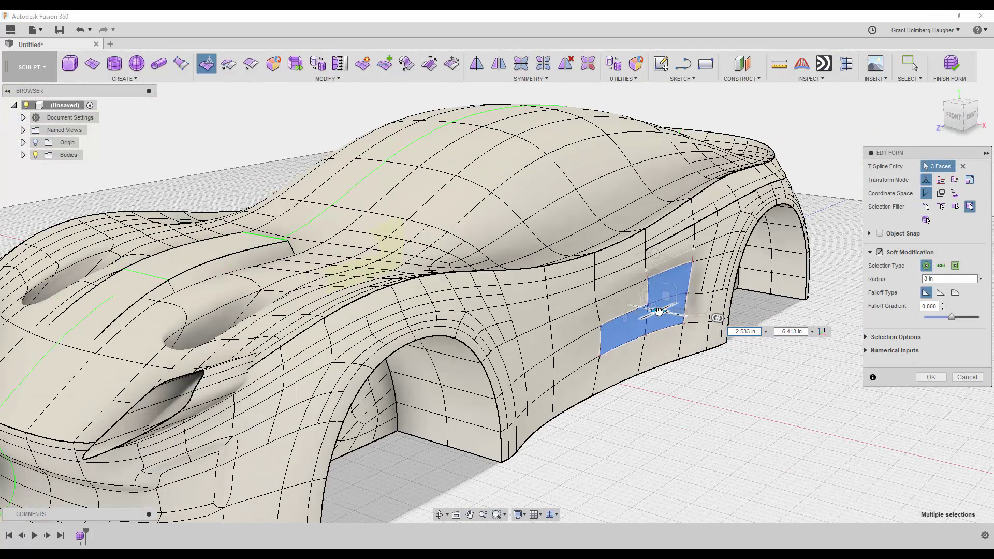
left_click_drag(658, 312, 654, 317)
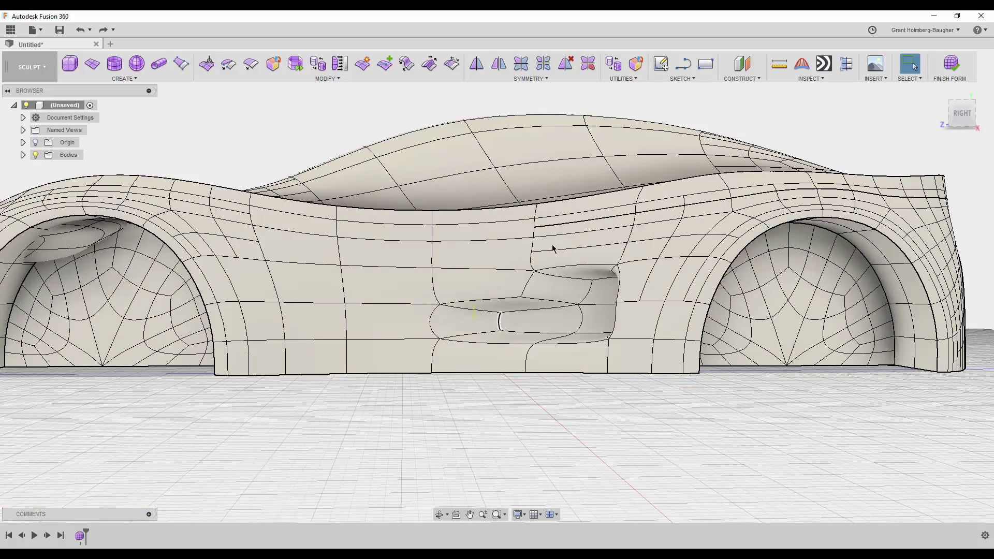
middle_click_drag(553, 249, 684, 431, "shift")
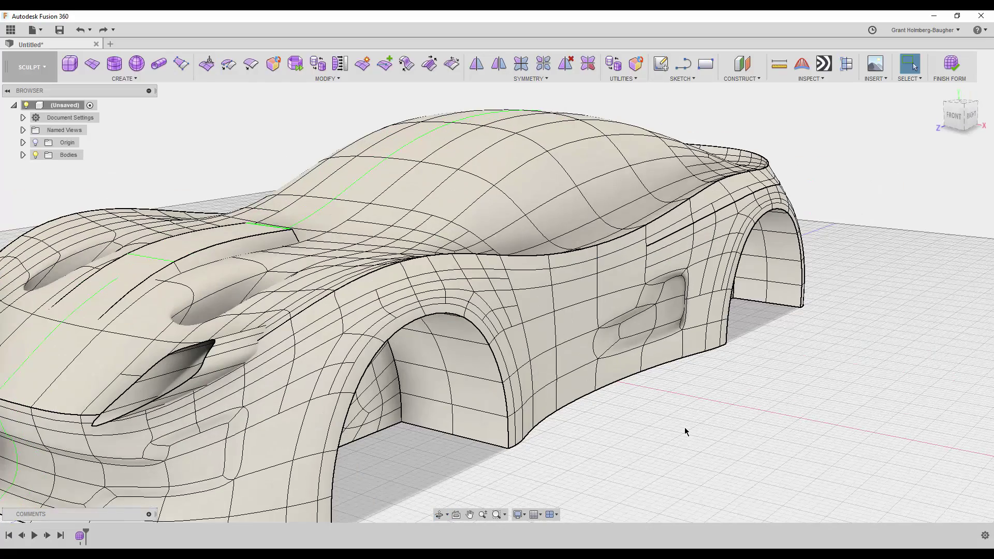
key("ctrl+z")
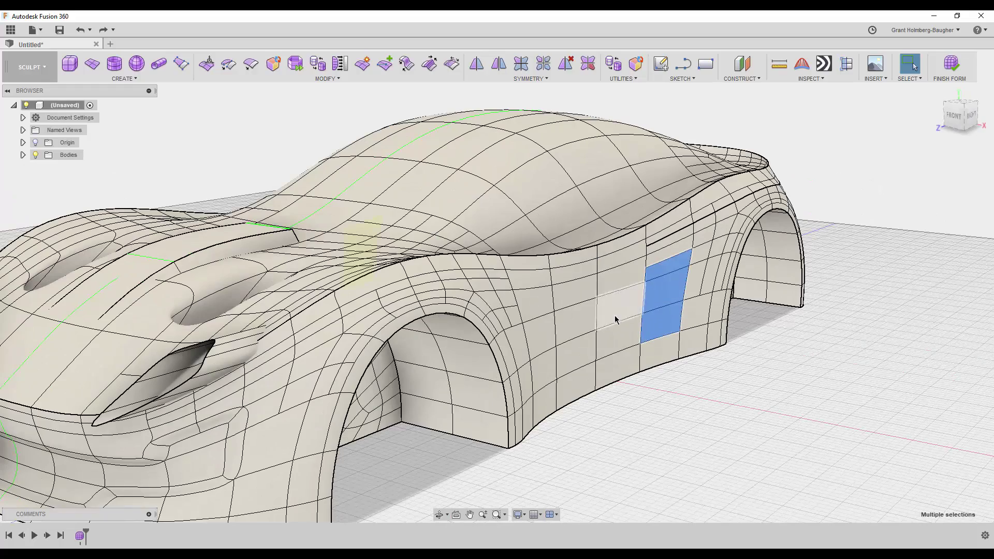
Push six side faces into the body to form a recess
left_click_drag(615, 320, 570, 365, "shift")
right_click(573, 333)
left_click(557, 387)
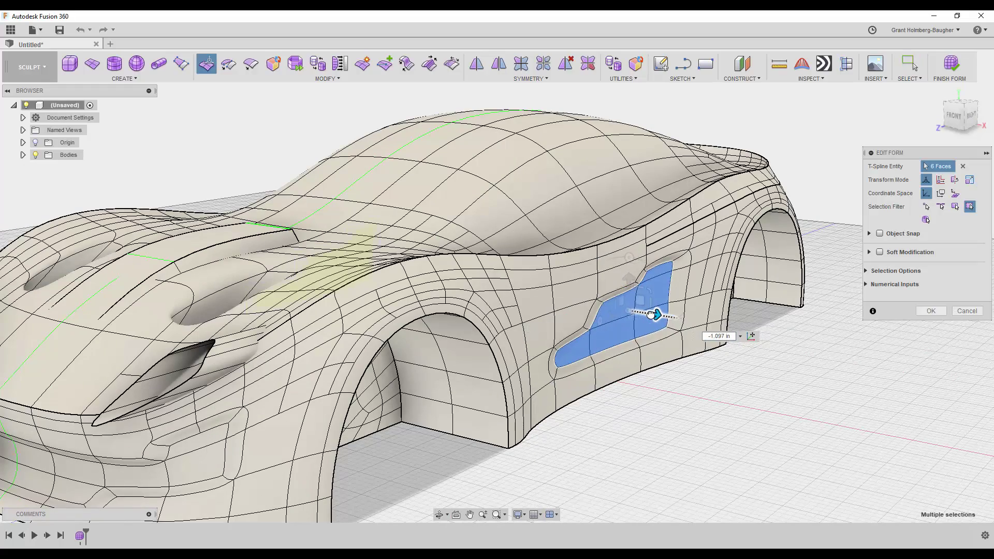
mouse_move(652, 314)
middle_mouse_down("shift")
mouse_move(652, 381)
mouse_move(755, 362)
middle_mouse_up("shift")
scroll(666, 255, "up", 3)
scroll(454, 250, "up", 2)
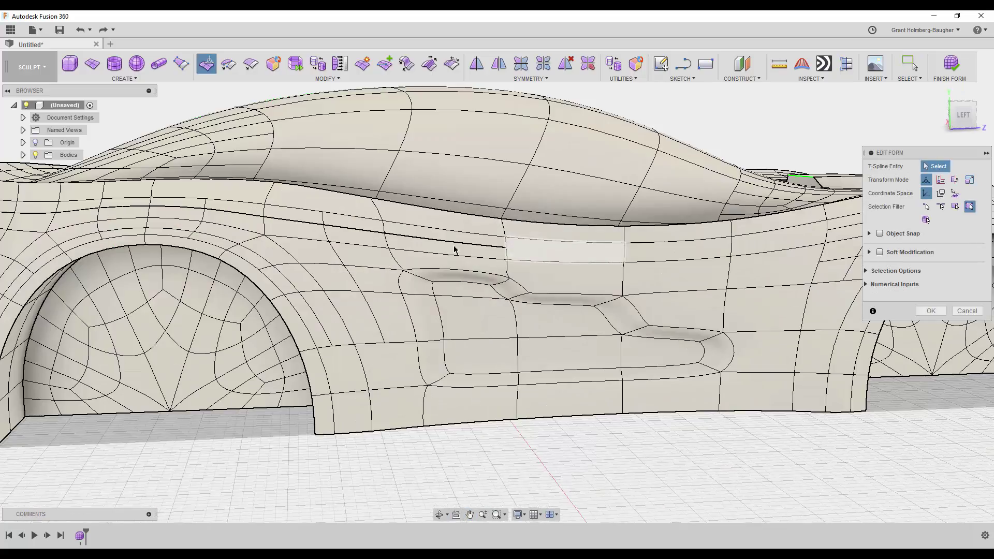
Push seven side faces behind the door inward to form a stepped groove
left_click_drag(454, 250, 549, 300)
mouse_move(456, 254)
middle_mouse_down("shift")
mouse_move(373, 264)
mouse_move(449, 294)
middle_mouse_up("shift")
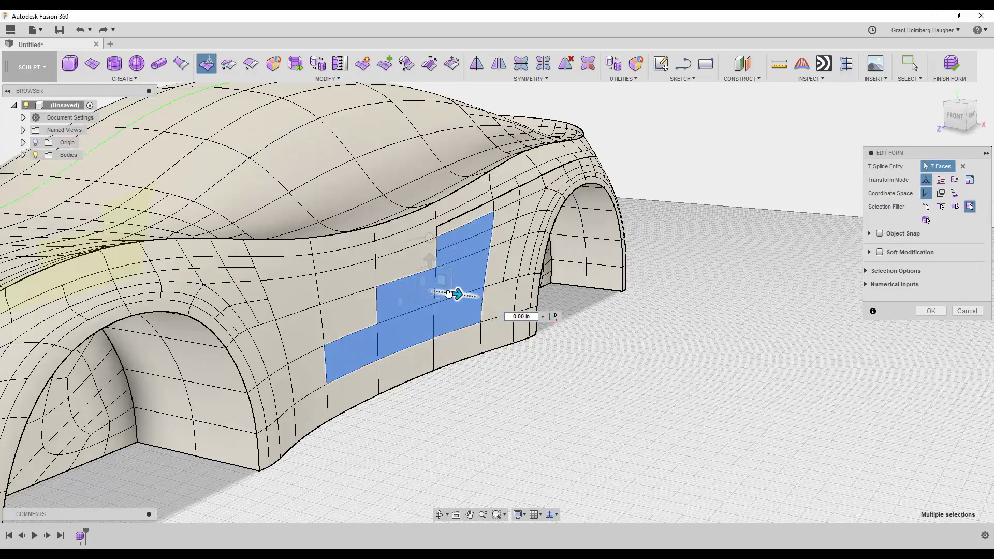
left_click_drag(450, 294, 453, 290)
key("Return")
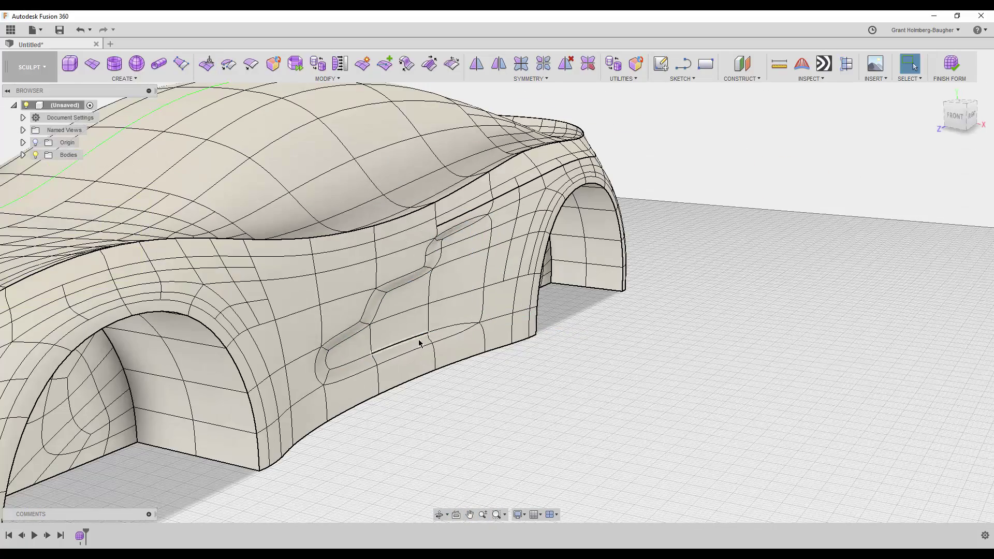
scroll(387, 317, "down", 5)
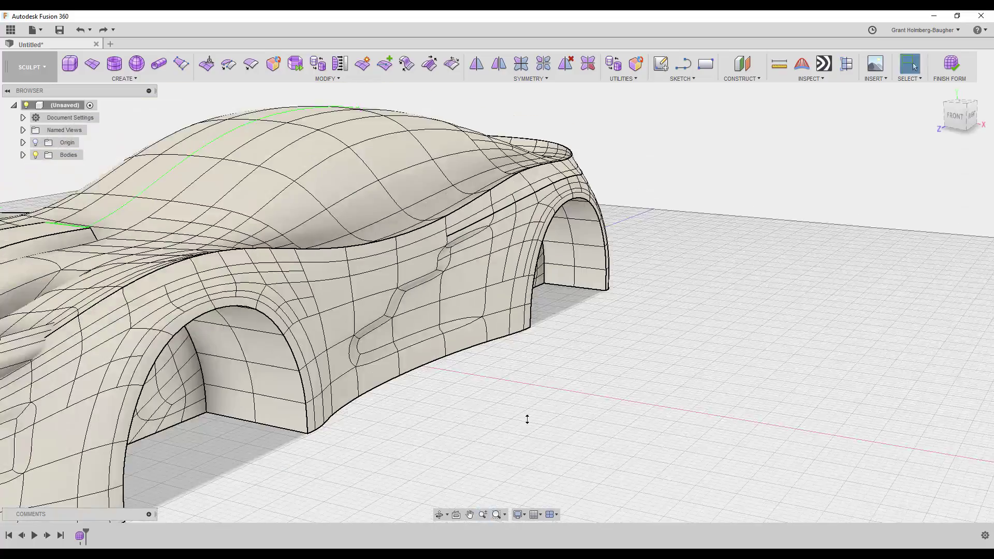
mouse_move(526, 417)
middle_mouse_down("shift")
mouse_move(489, 177)
mouse_move(505, 128)
mouse_move(514, 395)
middle_mouse_up("shift")
scroll(513, 395, "up", 5)
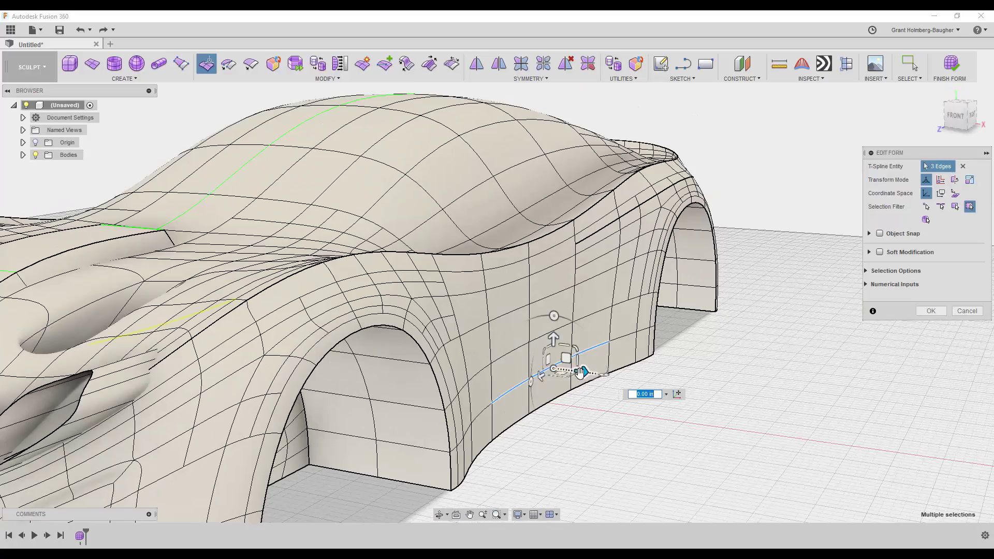
left_click(514, 395, "shift")
Add a side face and bottom faces to the selection and finish the form edit
middle_click_drag(562, 366, 524, 429, "shift")
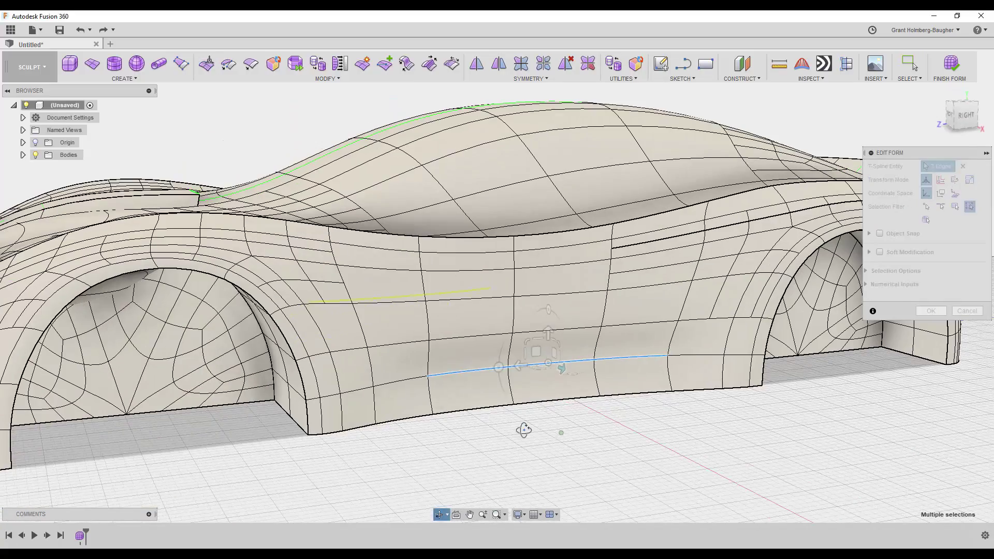
left_click(400, 383, "shift")
left_click(632, 381, "shift")
key("Return")
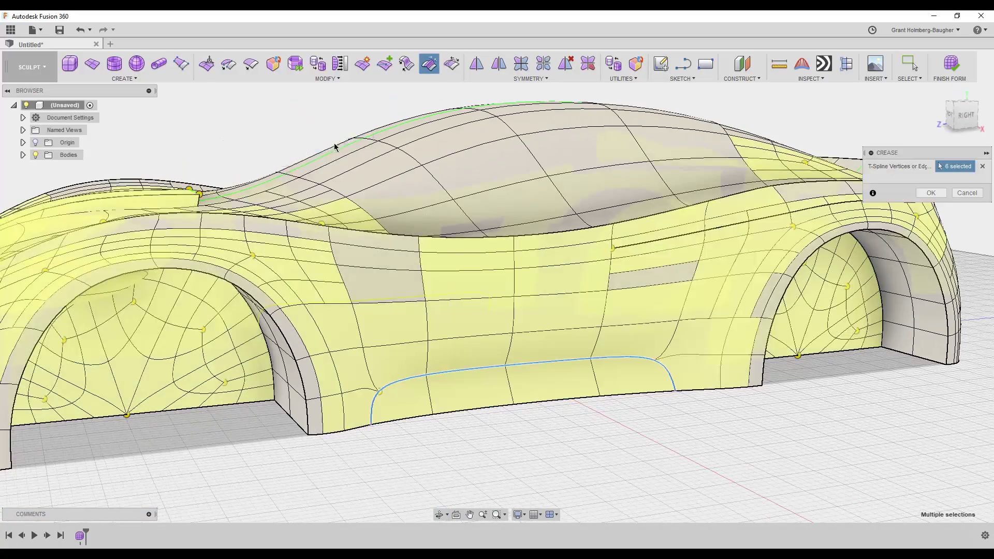
mouse_move(631, 381)
middle_mouse_down("shift")
mouse_move(503, 118)
mouse_move(615, 128)
middle_mouse_up("shift")
Raise a hood vertex about 1.051 in and finish the form edit
left_click(258, 228)
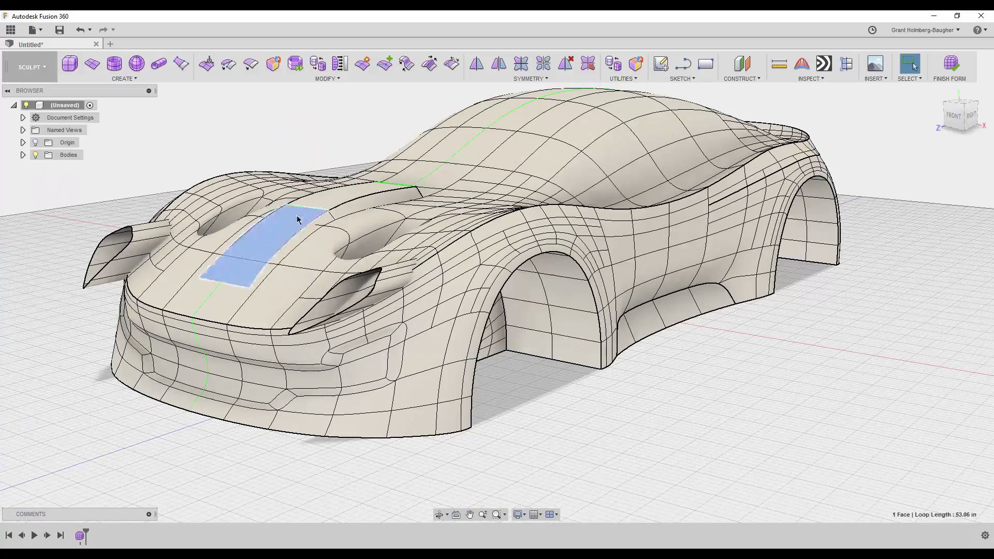
left_click(307, 155)
mouse_move(307, 155)
middle_mouse_down("shift")
mouse_move(294, 144)
mouse_move(726, 193)
middle_mouse_up("shift")
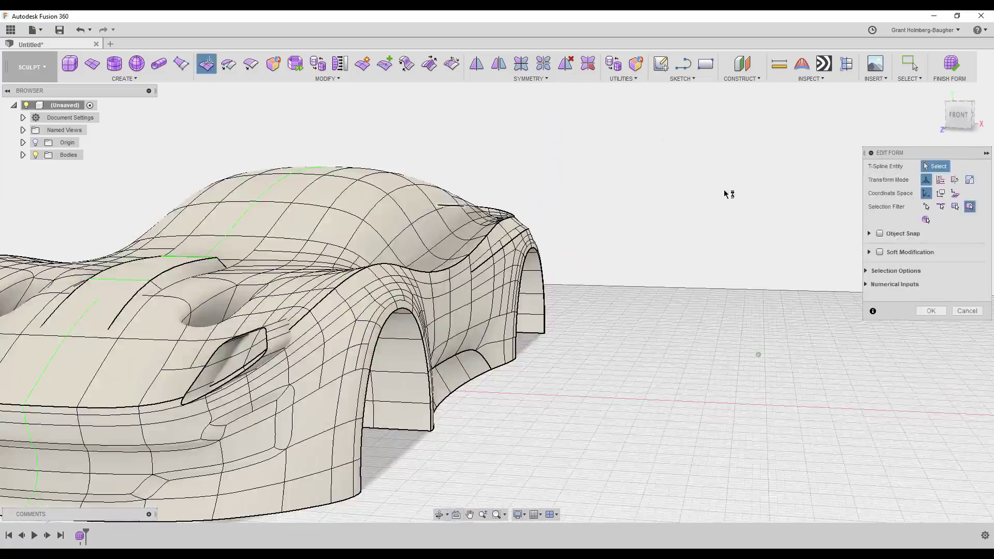
scroll(431, 269, "up", 5)
scroll(433, 238, "down", 5)
middle_click_drag(511, 166, 689, 218, "shift")
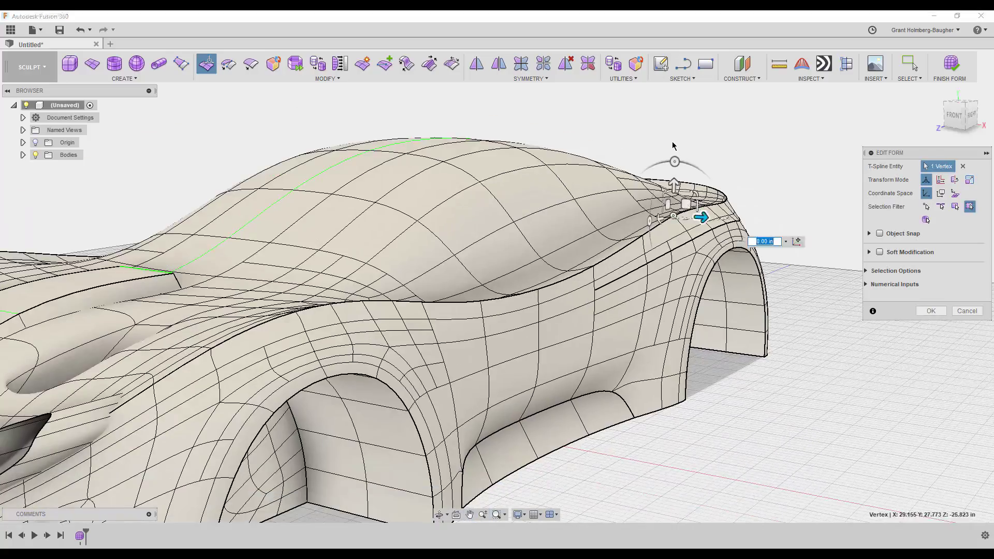
left_click(786, 133)
mouse_move(786, 133)
middle_mouse_down("shift")
mouse_move(510, 345)
mouse_move(578, 396)
mouse_move(533, 458)
mouse_move(449, 289)
middle_mouse_up("shift")
key("Return")
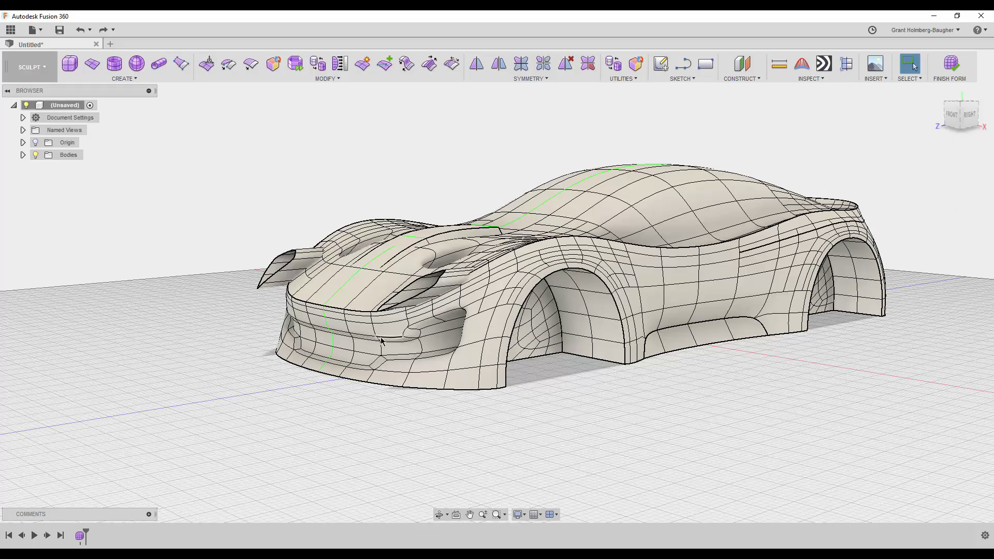
From the front view, reshape the edges along the front intake openings
middle_click_drag(414, 345, 518, 347, "shift")
left_click(539, 357)
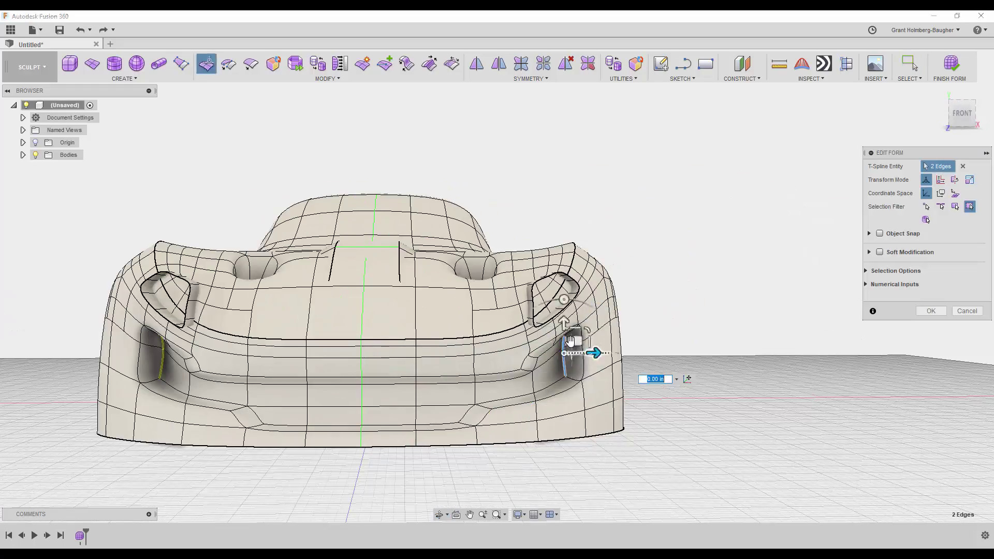
mouse_move(635, 262)
middle_mouse_down("shift")
mouse_move(542, 231)
mouse_move(462, 155)
mouse_move(353, 403)
middle_mouse_up("shift")
scroll(462, 156, "up", 3)
scroll(462, 155, "up", 3)
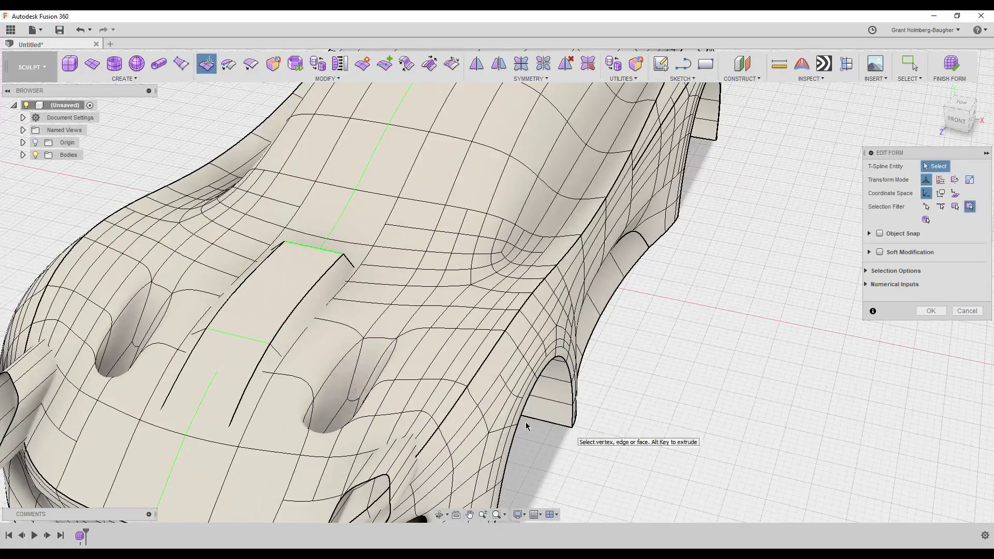
key("Escape")
Crease the chosen edge along the hood centerline
scroll(442, 377, "down", 5)
mouse_move(442, 377)
middle_mouse_down("shift")
mouse_move(388, 278)
mouse_move(286, 228)
mouse_move(182, 305)
middle_mouse_up("shift")
left_click(436, 62)
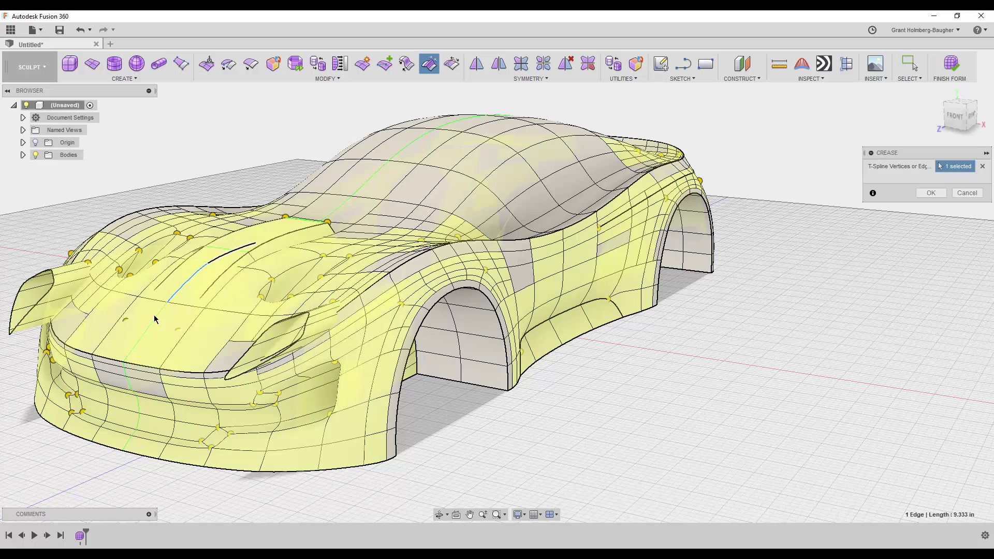
key("Return")
key("e")
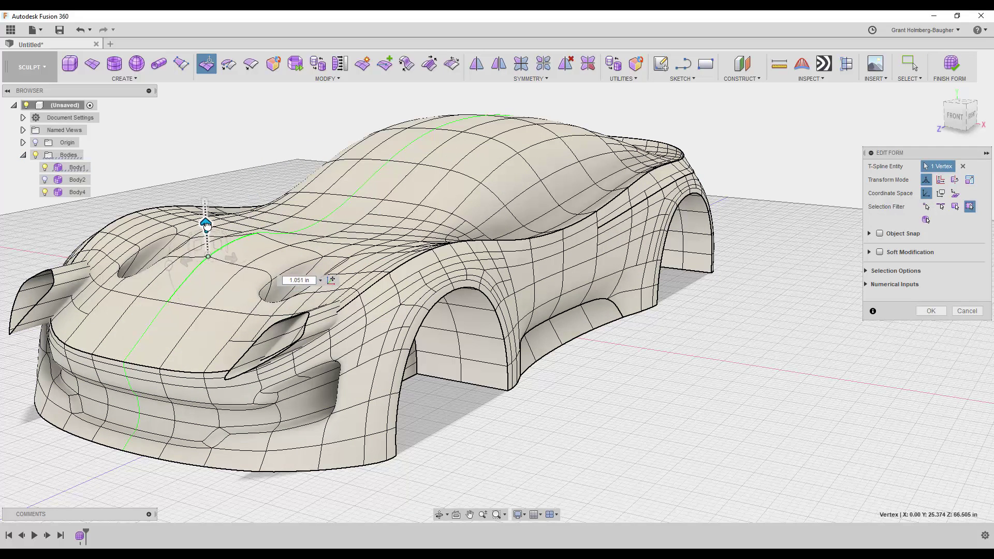
mouse_move(174, 181)
middle_mouse_down("shift")
mouse_move(215, 162)
mouse_move(246, 164)
mouse_move(184, 168)
mouse_move(273, 198)
mouse_move(402, 184)
middle_mouse_up("shift")
Copy the rear-deck face strip and paste it as a new body above the car
scroll(502, 309, "up", 5)
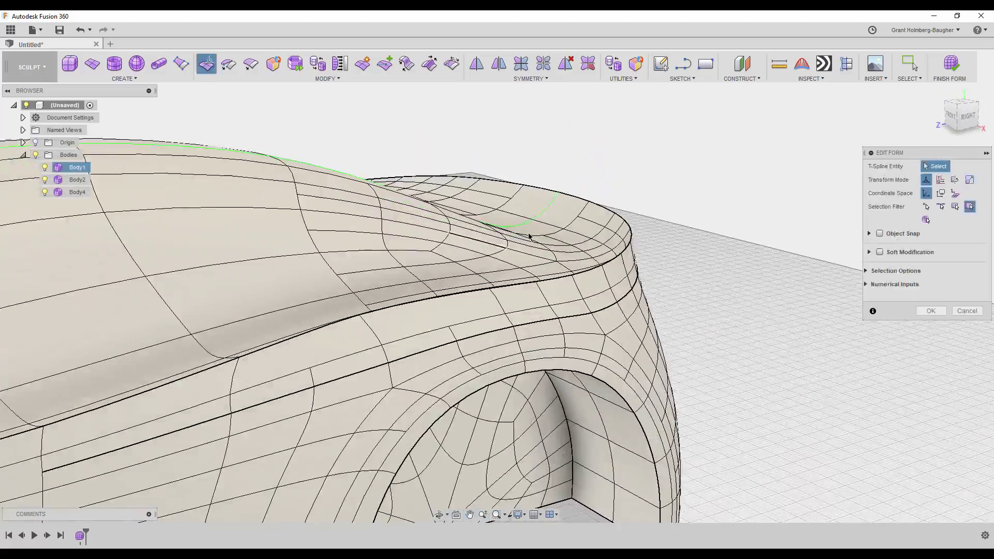
scroll(502, 310, "up", 5)
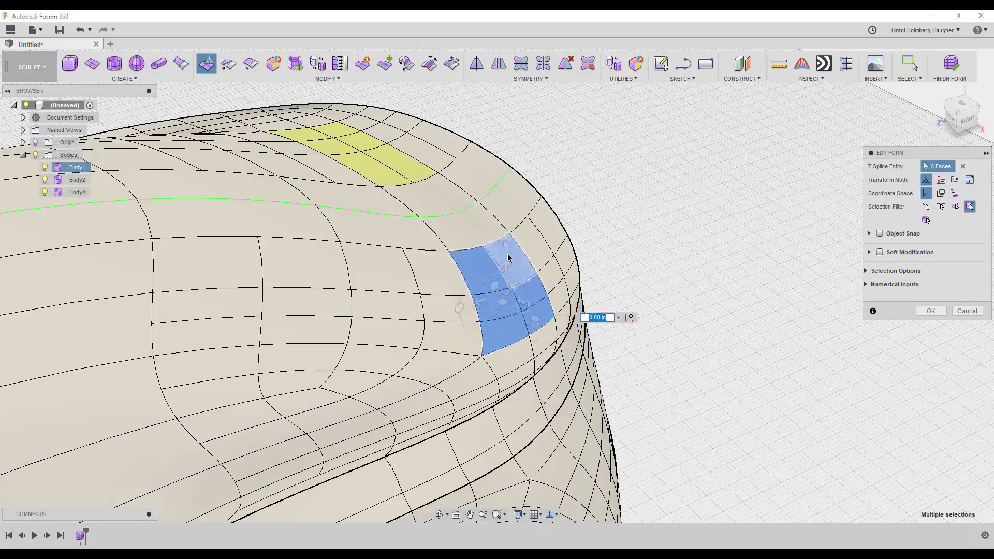
left_click_drag(508, 258, 331, 178, "shift")
scroll(326, 226, "down", 2)
key("Escape")
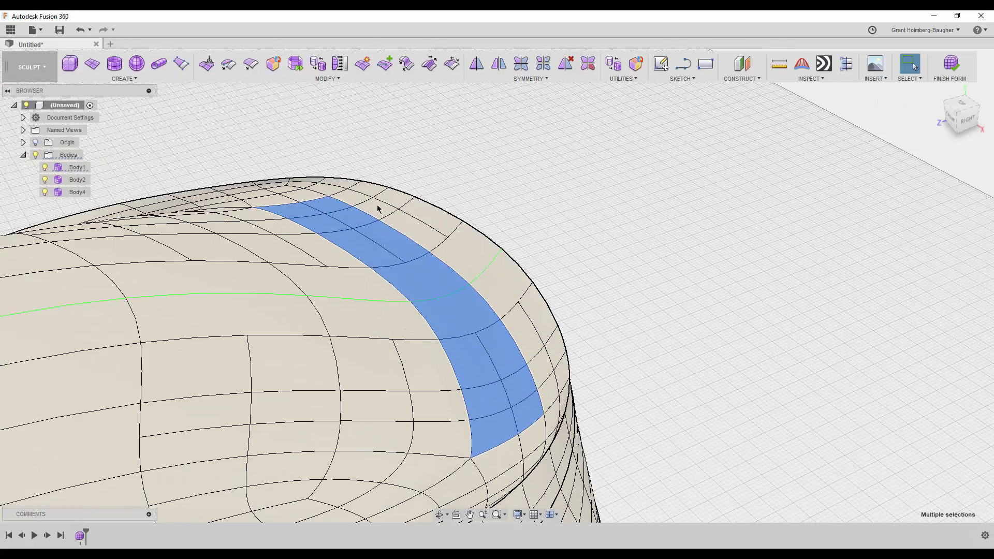
key("ctrl+c")
key("ctrl+v")
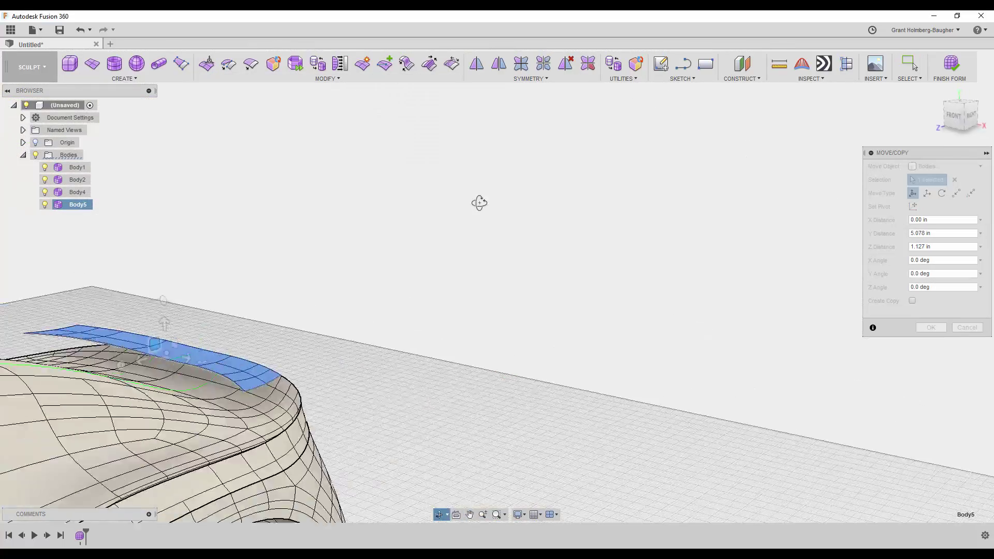
right_click(657, 182)
left_click(686, 181)
Tilt the pasted spoiler faces about 25 degrees
middle_click_drag(336, 298, 158, 259, "shift")
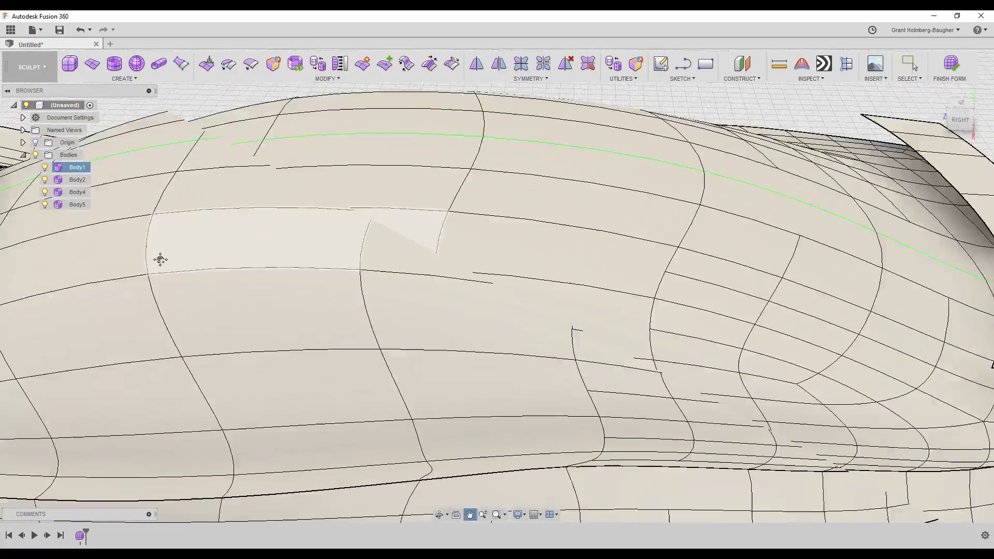
right_click(640, 382)
left_click(671, 311)
middle_click_drag(474, 126, 501, 312, "shift")
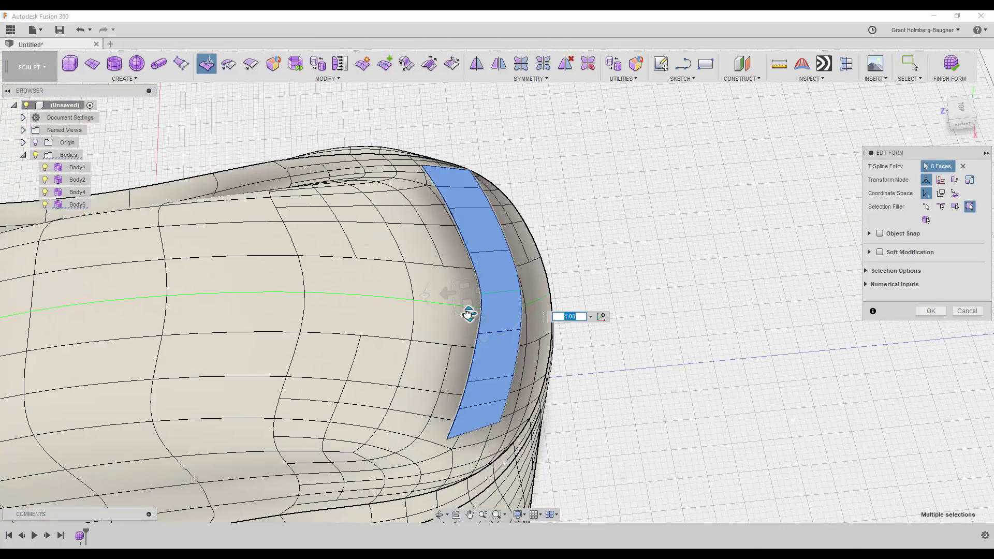
middle_click_drag(556, 264, 628, 197, "shift")
scroll(546, 254, "up", 5)
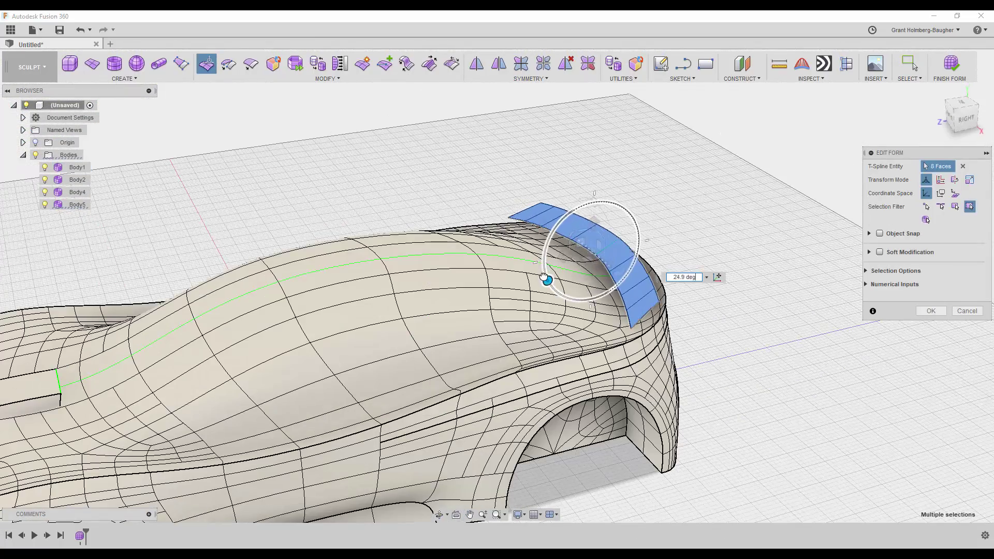
left_click_drag(544, 277, 567, 223)
Select a spoiler edge to reshape into the support strut
mouse_move(567, 222)
middle_mouse_down("shift")
mouse_move(462, 277)
mouse_move(652, 184)
middle_mouse_up("shift")
right_click(653, 183)
left_click(624, 257)
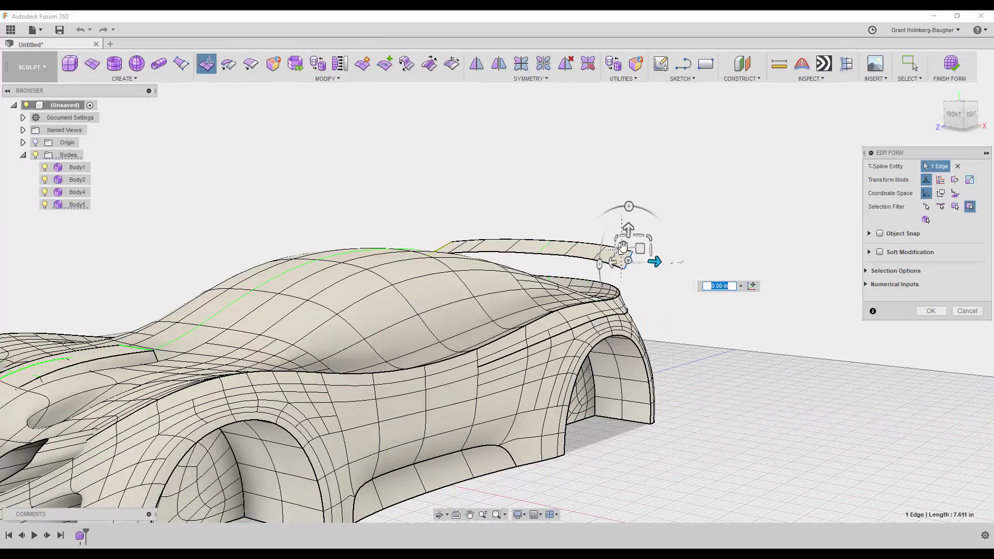
mouse_move(566, 319)
middle_mouse_down("shift")
mouse_move(537, 300)
mouse_move(501, 337)
mouse_move(469, 231)
middle_mouse_up("shift")
scroll(537, 300, "up", 3)
scroll(501, 338, "up", 3)
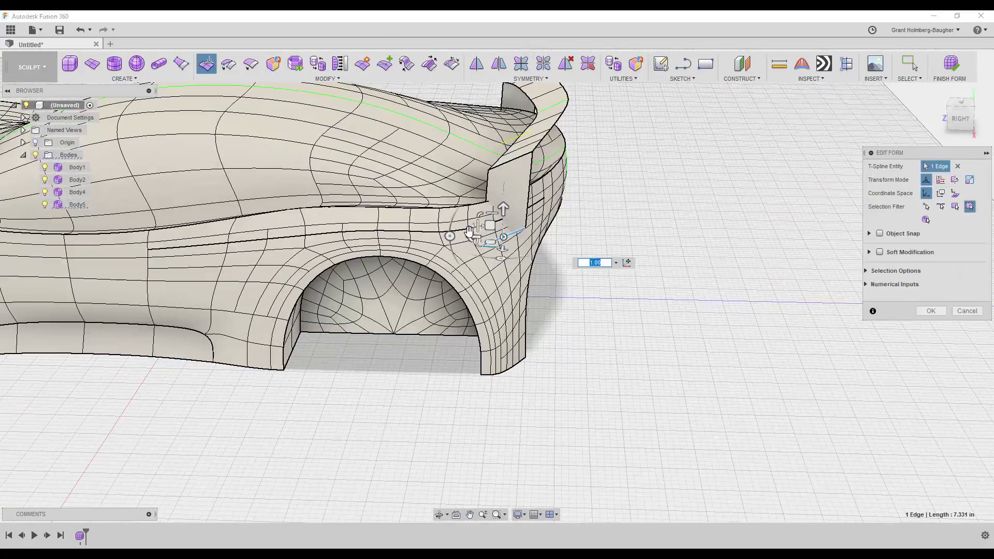
scroll(788, 269, "down", 3)
Pick a face on top of the spoiler and check the tail from the side
mouse_move(788, 269)
middle_mouse_down("shift")
mouse_move(764, 114)
mouse_move(674, 181)
mouse_move(517, 220)
middle_mouse_up("shift")
scroll(516, 220, "up", 3)
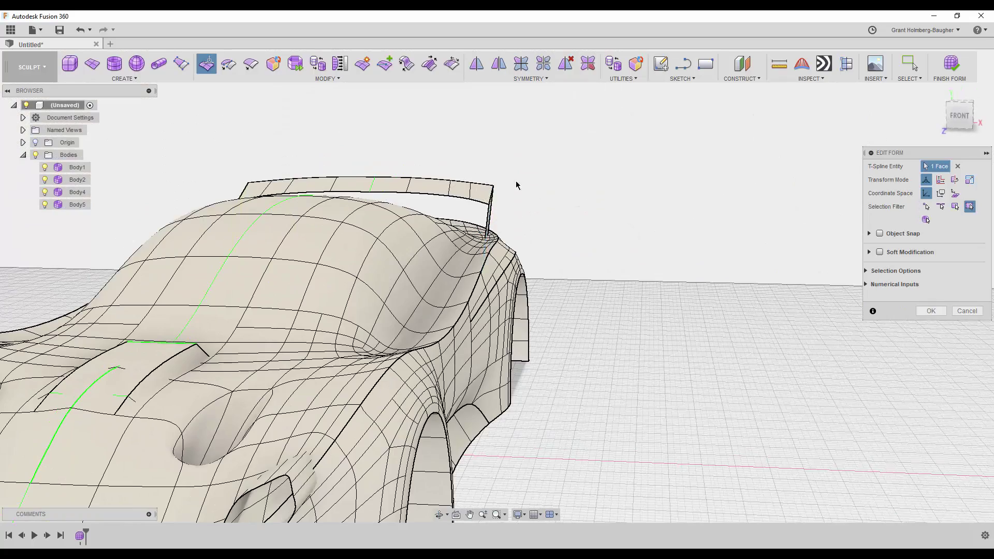
middle_click_drag(516, 185, 697, 237, "shift")
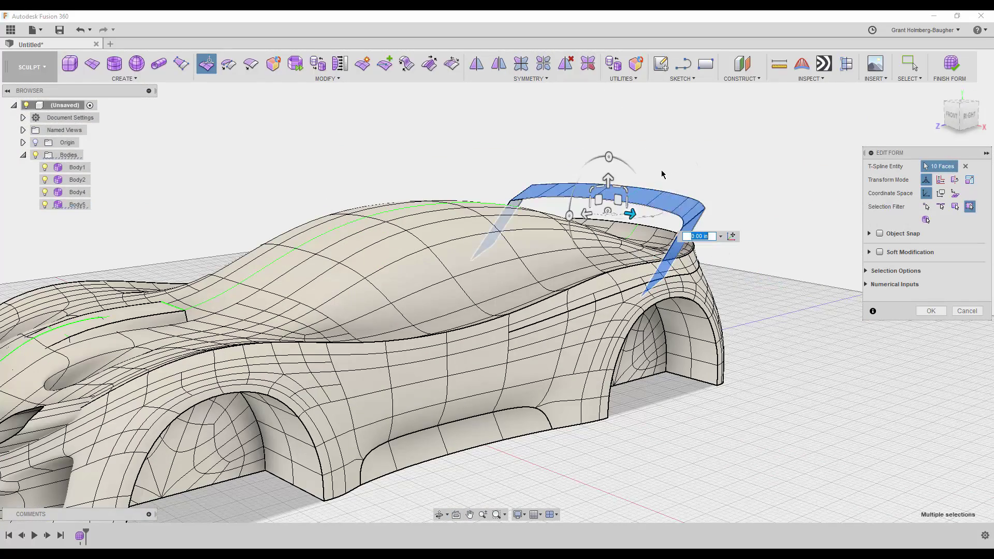
left_click(638, 196)
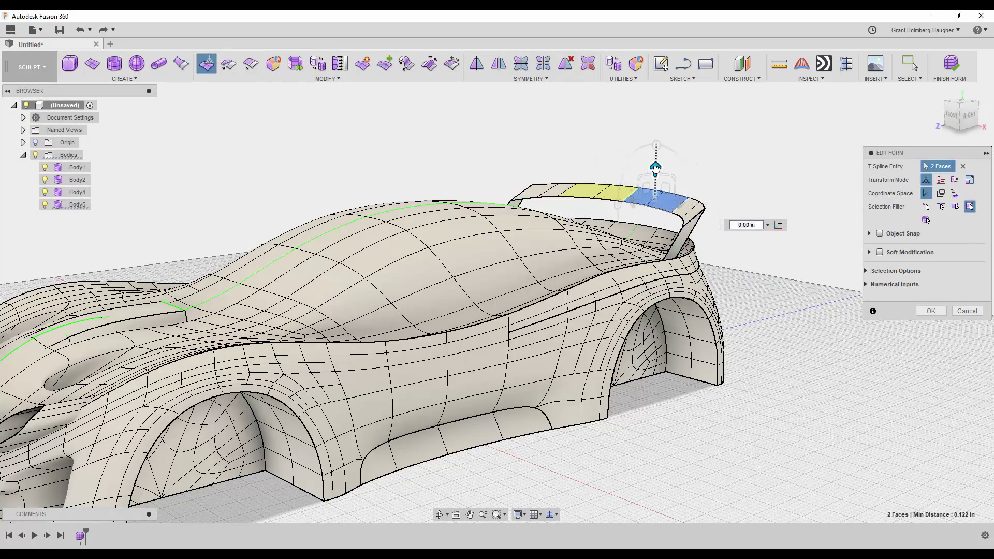
mouse_move(627, 185)
middle_mouse_down("shift")
mouse_move(735, 145)
mouse_move(754, 151)
middle_mouse_up("shift")
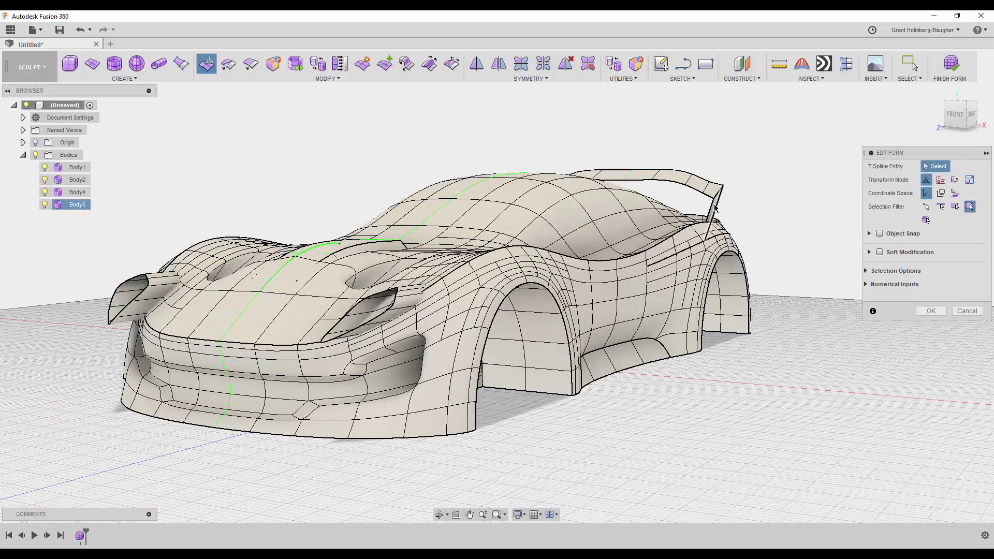
scroll(423, 247, "up", 3)
Duplicate the spoiler strut and move the copy up and left into place
scroll(423, 247, "up", 3)
key("ctrl+c")
key("ctrl+v")
left_click_drag(422, 240, 379, 224)
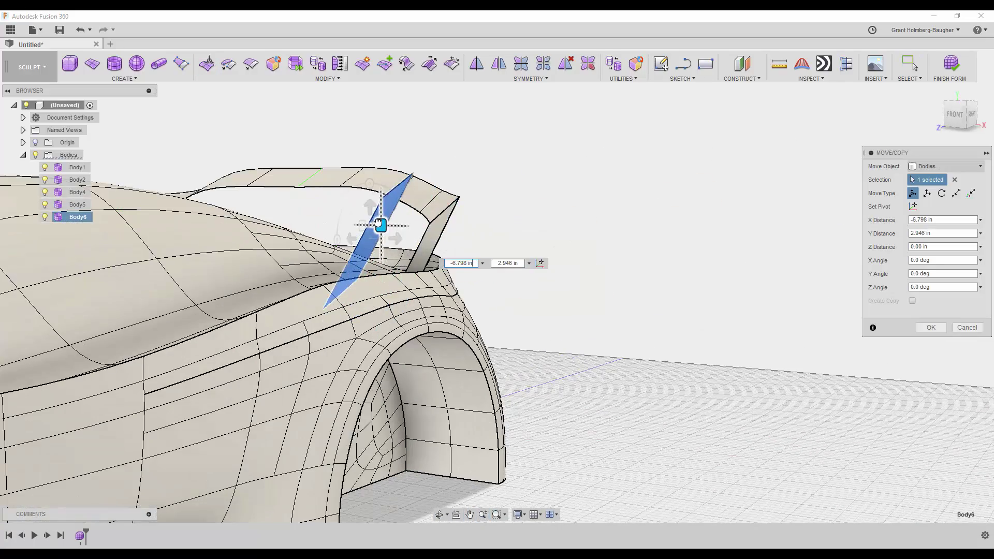
key("Return")
Reshape the second strut with Edit Form, raising its edge up toward the wing
left_click(44, 167)
right_click(382, 326)
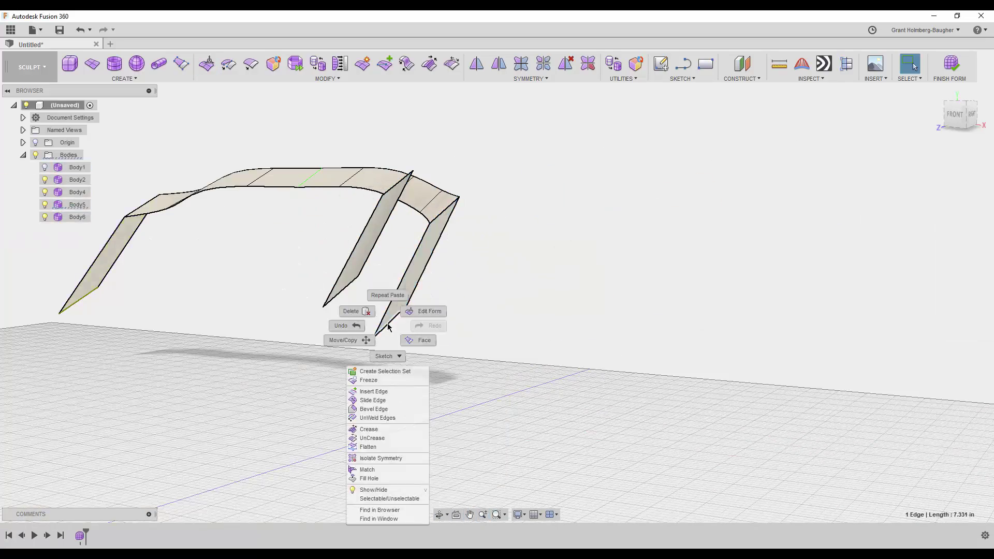
left_click(421, 311)
mouse_move(389, 299)
left_mouse_down()
mouse_move(422, 240)
mouse_move(432, 170)
left_mouse_up()
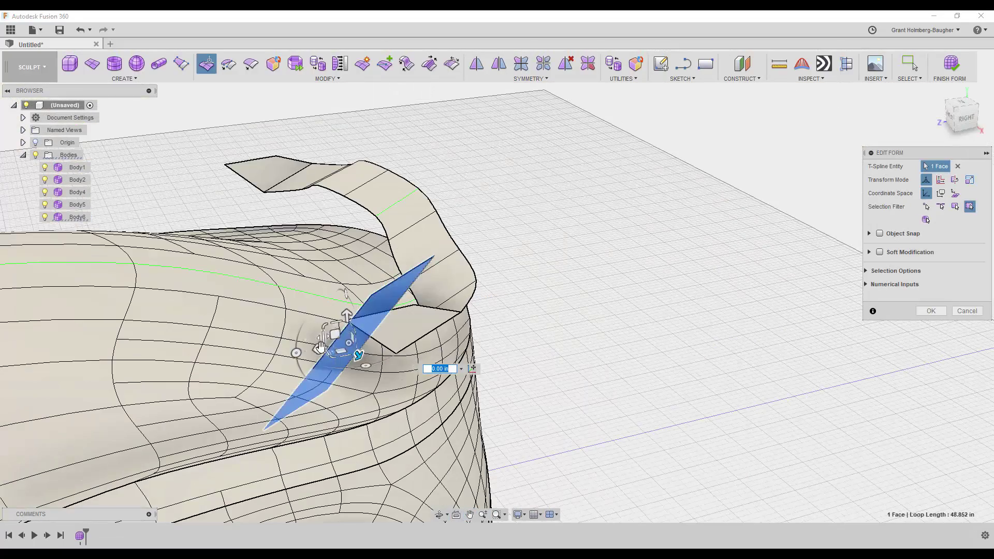
scroll(466, 266, "up", 3)
left_click_drag(431, 255, 384, 266)
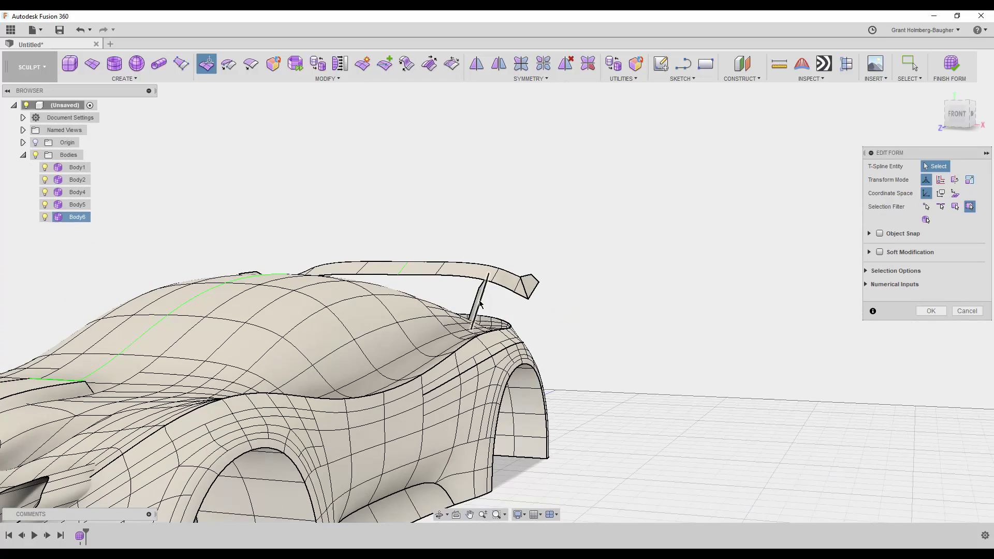
Mirror-duplicate the spoiler body so both sides have matching struts and endplates
left_click(480, 304)
scroll(479, 304, "up", 3)
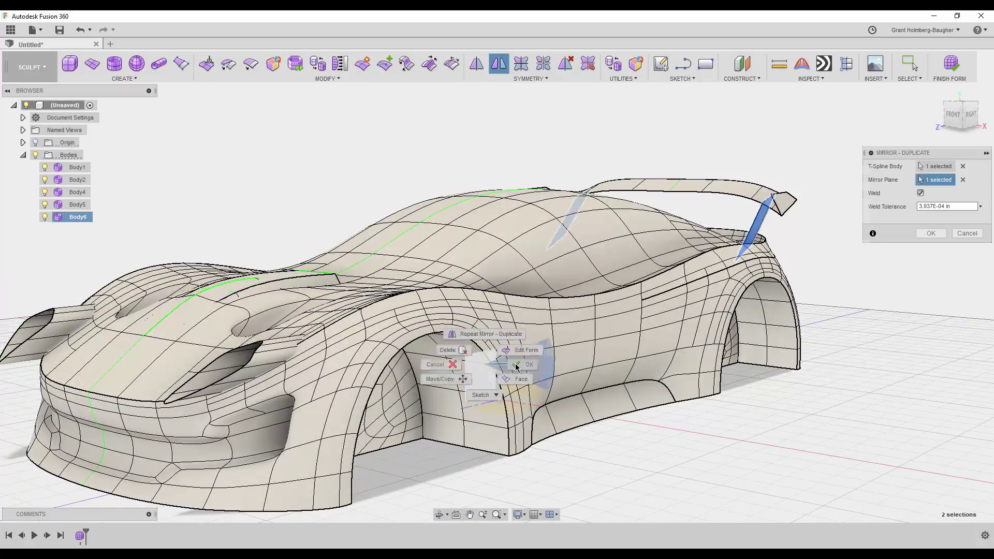
left_click(517, 366)
scroll(466, 240, "up", 5)
scroll(465, 240, "up", 3)
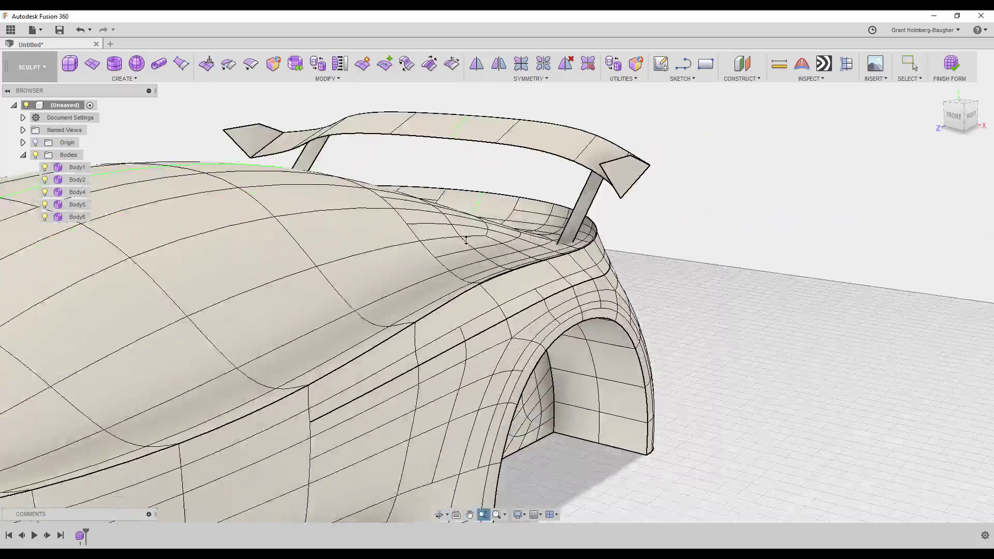
scroll(466, 239, "down", 5)
scroll(440, 204, "down", 3)
mouse_move(440, 204)
middle_mouse_down()
mouse_move(582, 159)
mouse_move(572, 160)
middle_mouse_up()
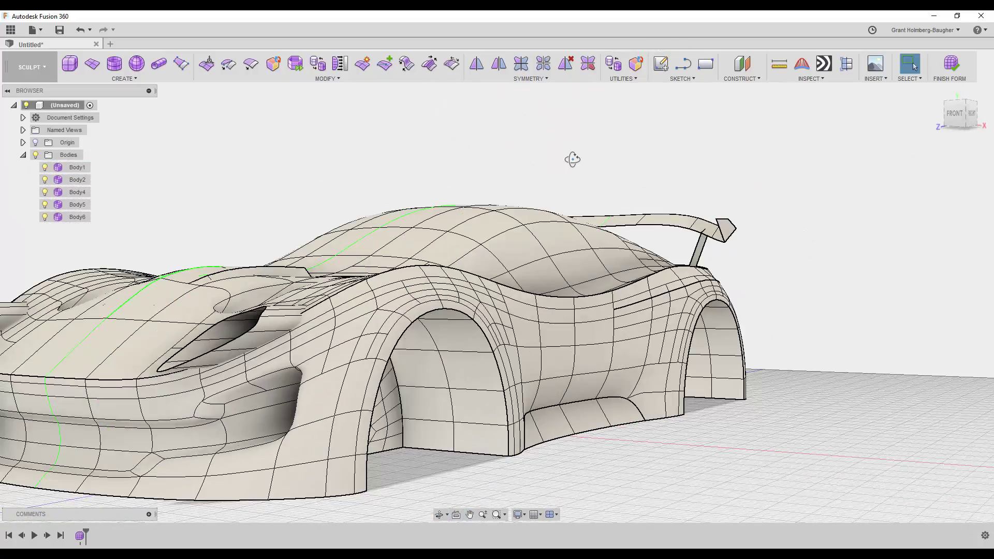
mouse_move(572, 160)
middle_mouse_down("shift")
mouse_move(535, 251)
mouse_move(425, 253)
mouse_move(440, 262)
middle_mouse_up("shift")
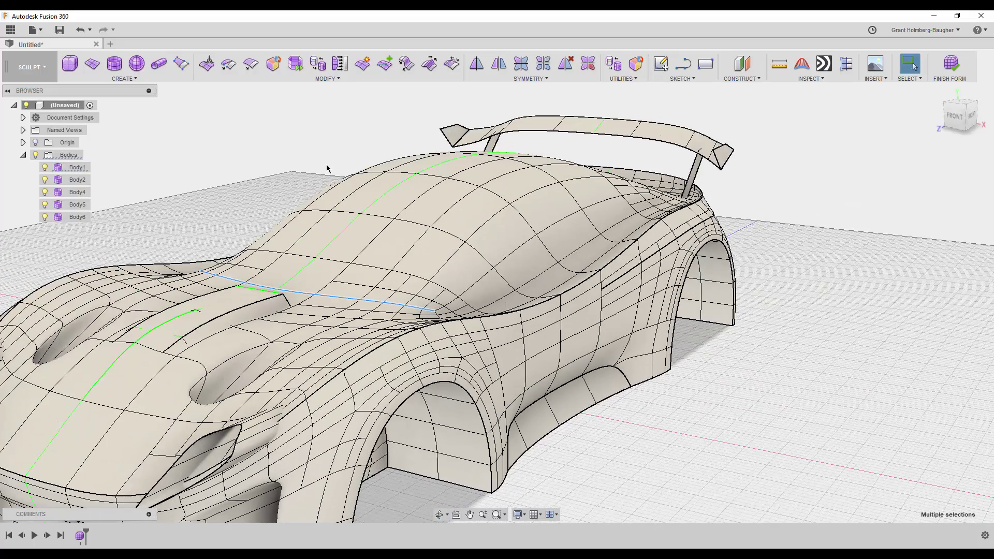
Sketch a three-point 3D spline running diagonally across the car's rear body
left_click(683, 79)
left_click(443, 332)
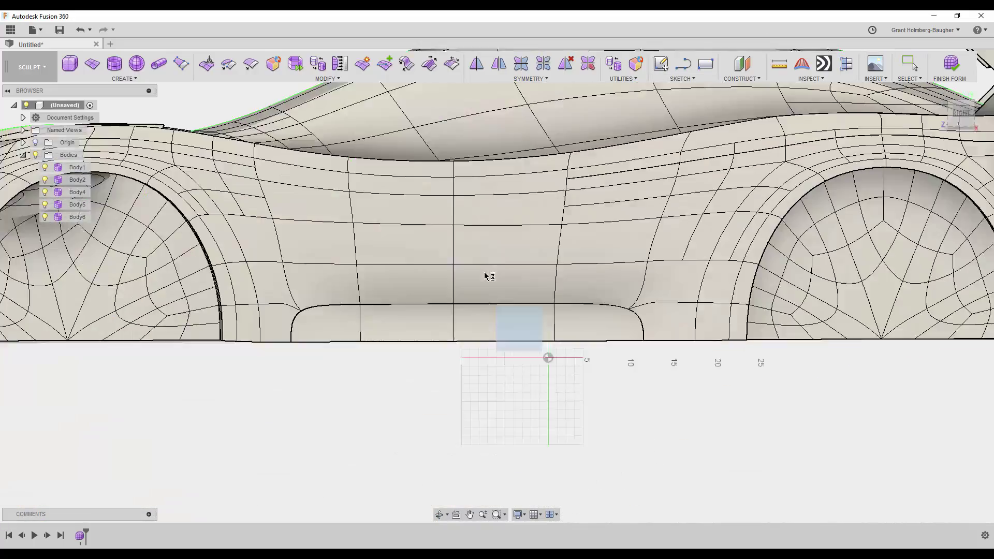
mouse_move(537, 346)
middle_mouse_down("shift")
mouse_move(462, 288)
mouse_move(356, 299)
middle_mouse_up("shift")
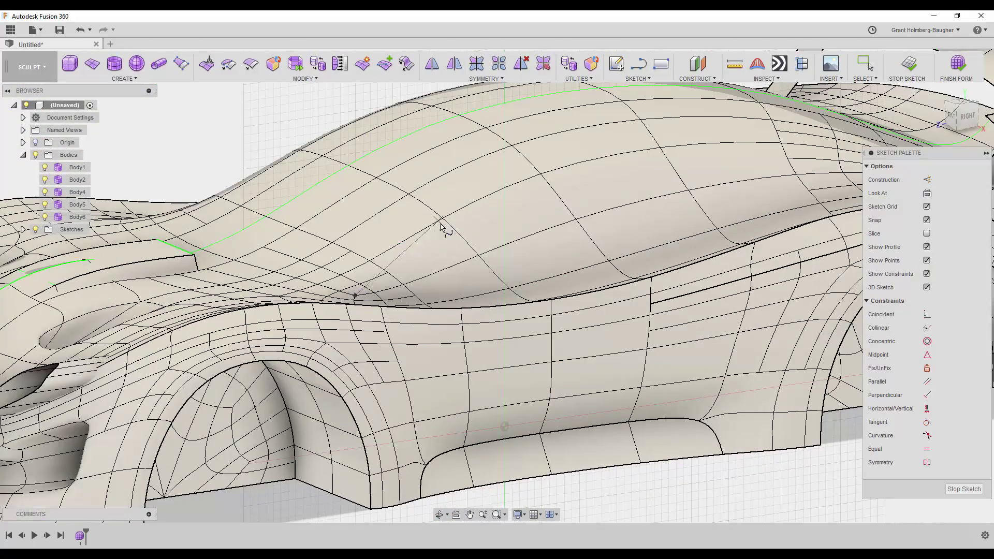
mouse_move(545, 160)
middle_mouse_down("shift")
mouse_move(525, 144)
mouse_move(370, 206)
mouse_move(339, 293)
middle_mouse_up("shift")
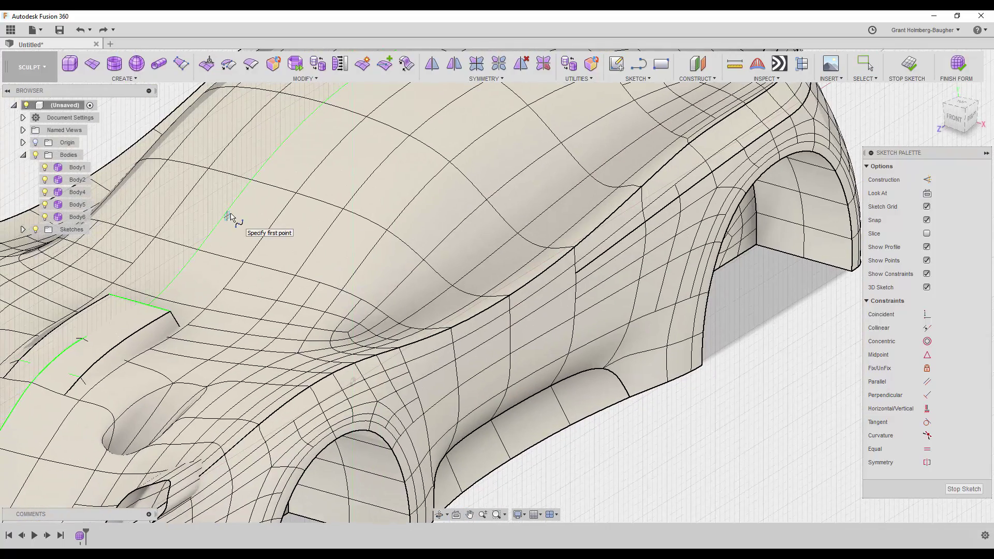
double_click(405, 176)
mouse_move(405, 176)
middle_mouse_down("shift")
mouse_move(408, 145)
mouse_move(452, 165)
mouse_move(283, 202)
middle_mouse_up("shift")
middle_click_drag(364, 413, 331, 328, "shift")
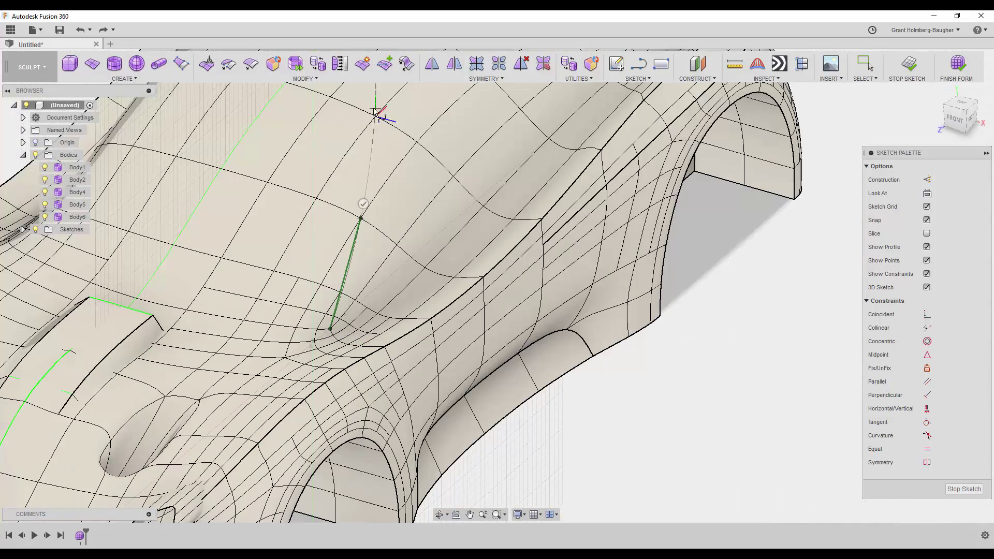
middle_click_drag(376, 117, 384, 135, "shift")
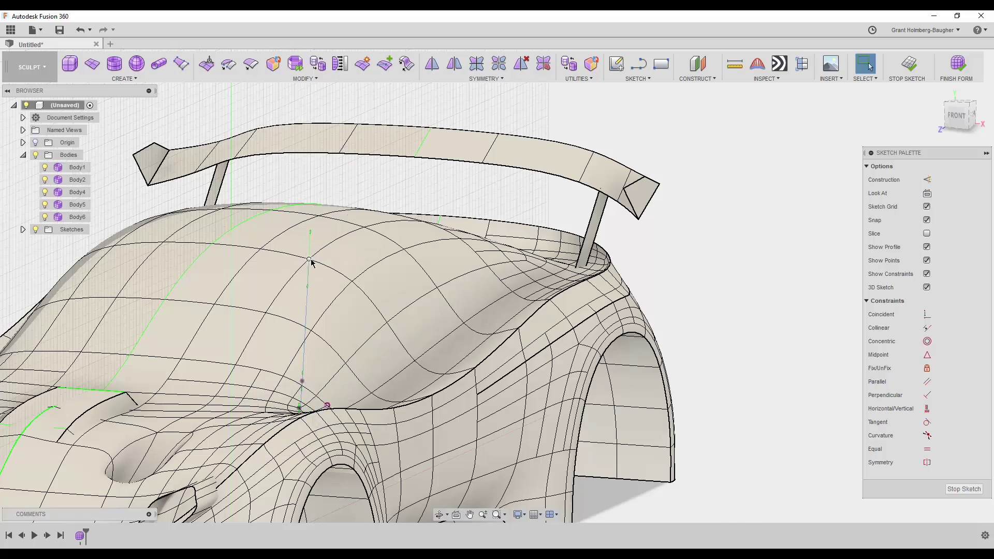
mouse_move(300, 409)
middle_mouse_down("shift")
mouse_move(393, 347)
mouse_move(218, 239)
middle_mouse_up("shift")
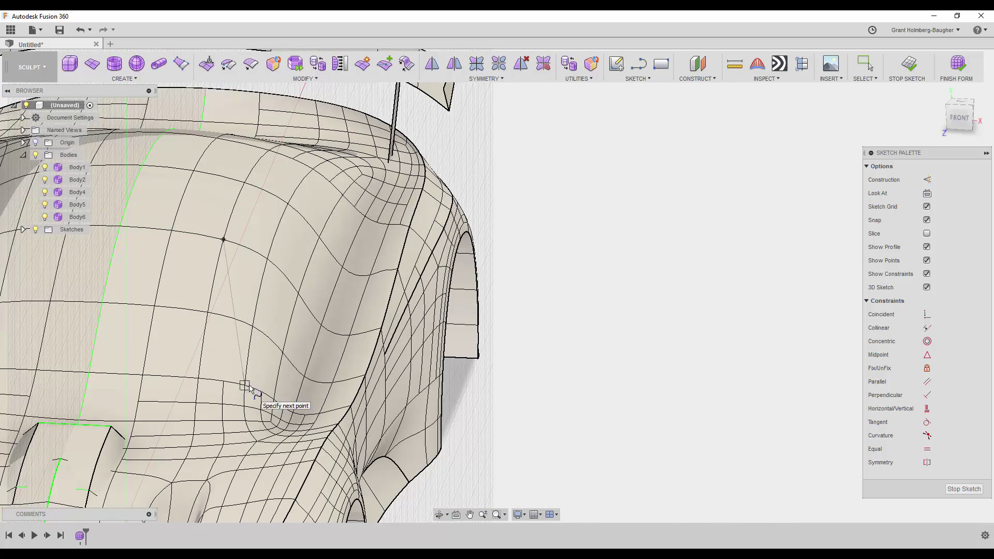
left_click(254, 330)
middle_click_drag(253, 329, 288, 399, "shift")
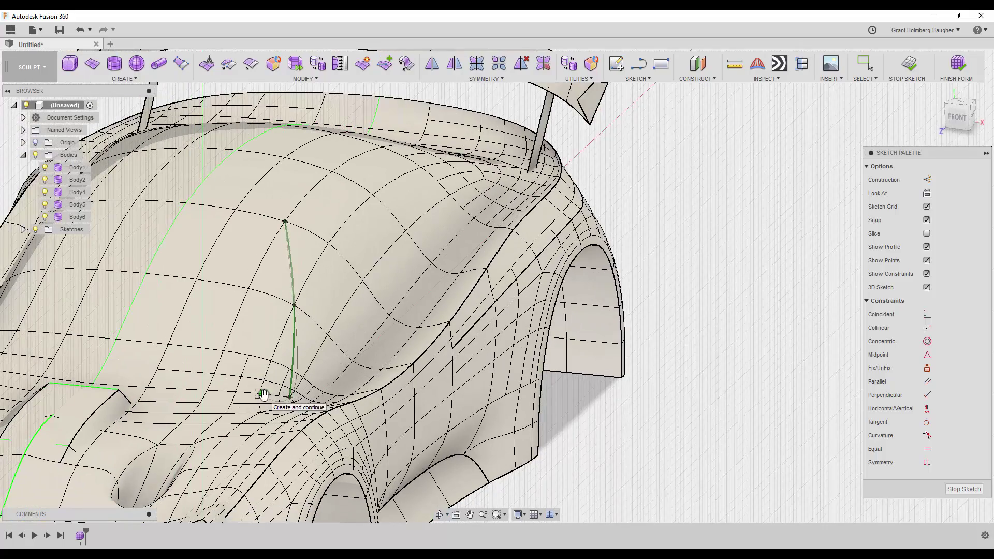
left_click(263, 395)
Reposition the diagonal curve on the body using Move/Copy Point to Point
scroll(324, 269, "down", 3)
scroll(393, 137, "up", 4)
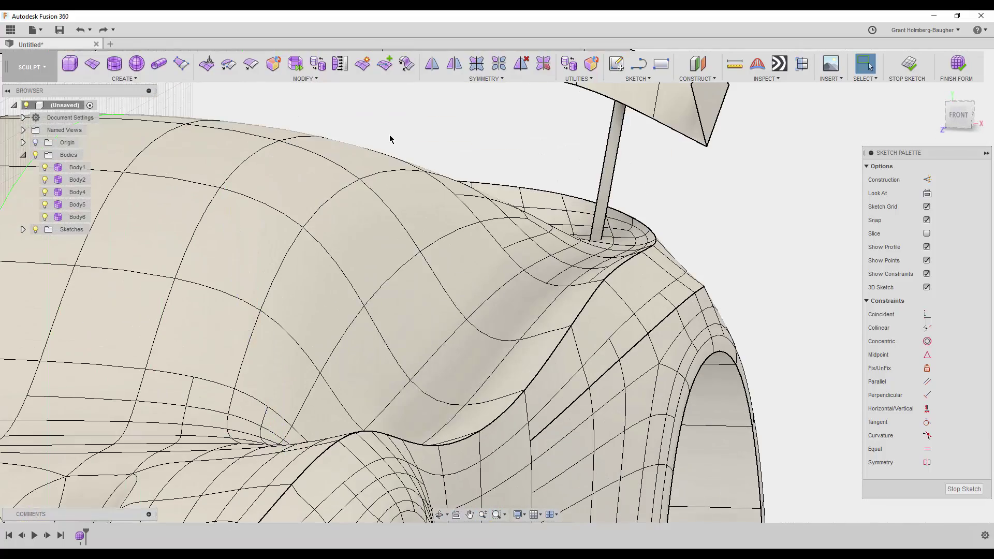
scroll(293, 387, "up", 3)
scroll(342, 377, "down", 5)
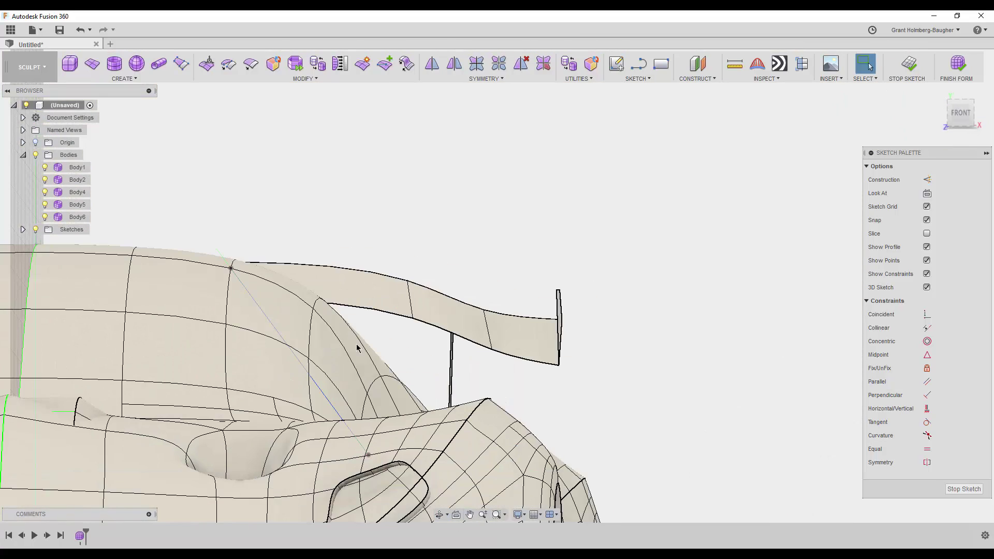
right_click(300, 364)
left_click(309, 364)
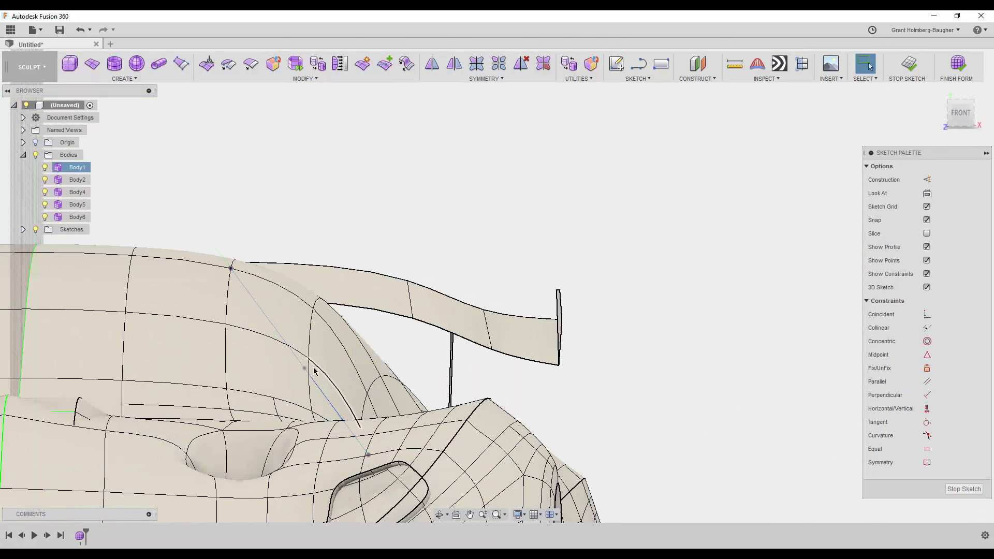
left_click(314, 371)
key("m")
left_click(957, 193)
left_click(309, 359)
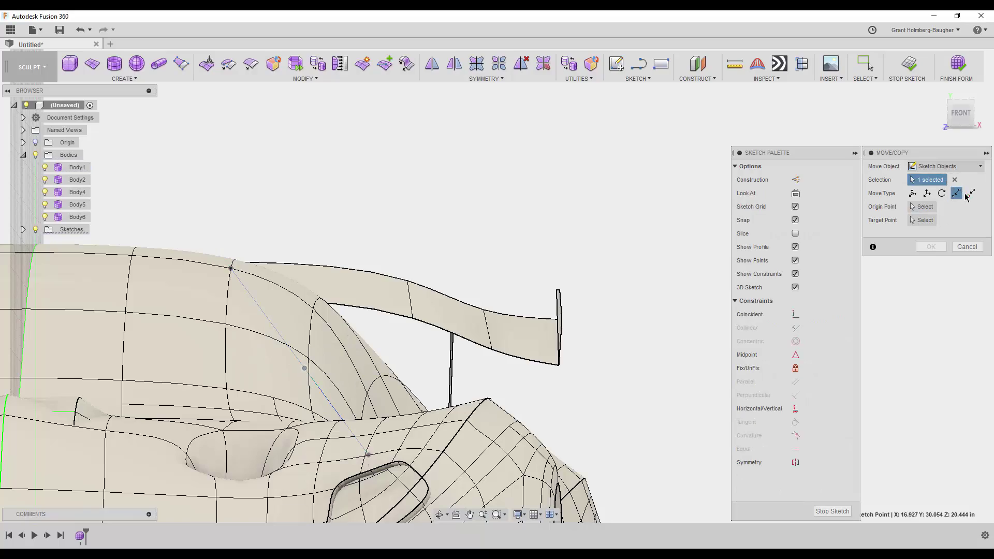
middle_click_drag(306, 355, 340, 343, "shift")
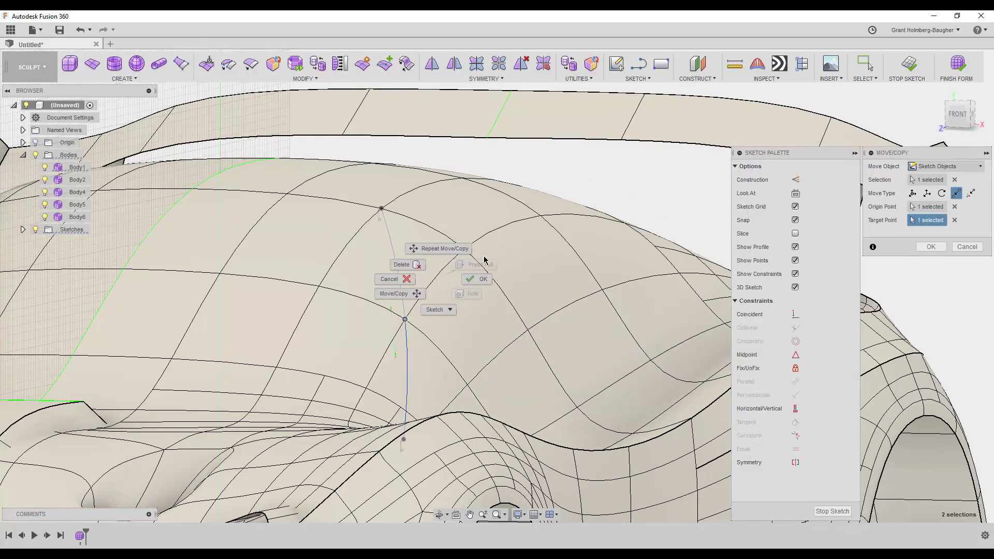
left_click(481, 279)
middle_click_drag(481, 279, 363, 290, "shift")
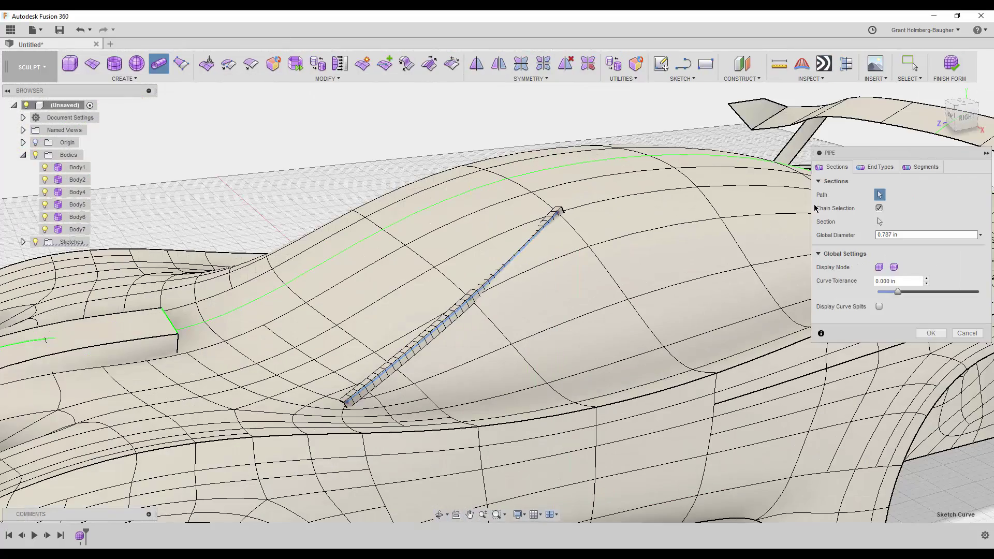
Create the pipe along the diagonal curve with Open end types and a larger diameter
left_click(883, 167)
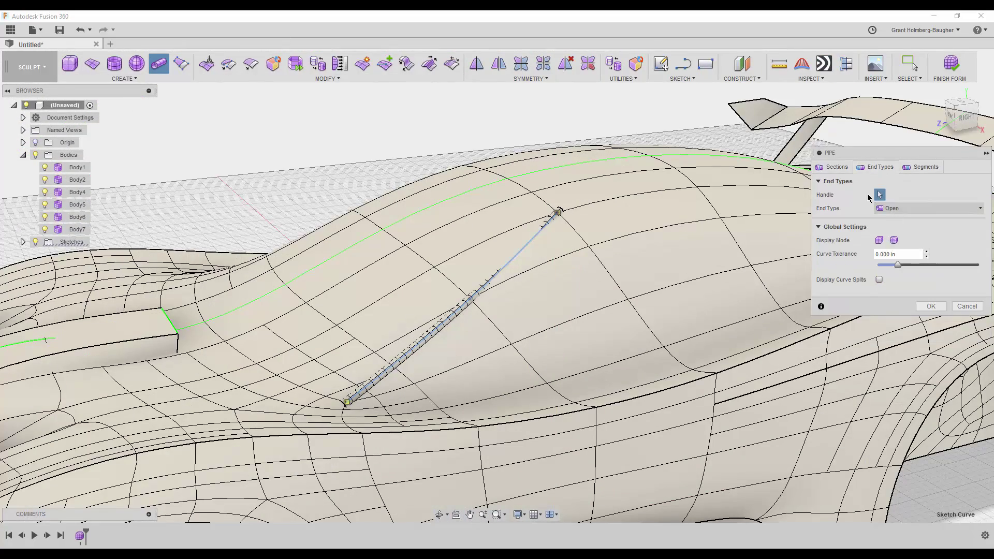
left_click(930, 235)
type("5")
left_click(904, 208)
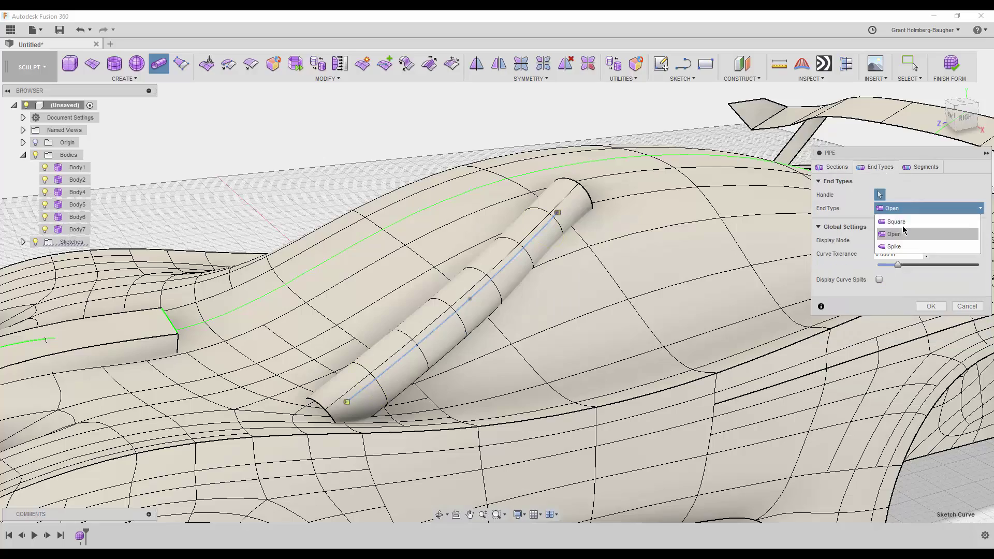
left_click(931, 306)
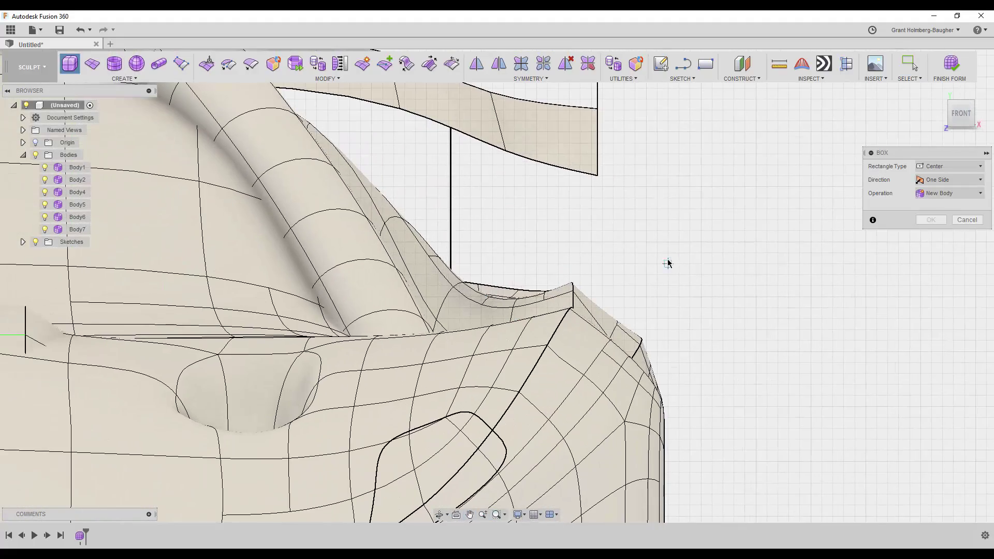
Create a box body beside the cabin for the side-mirror head
left_click(726, 309)
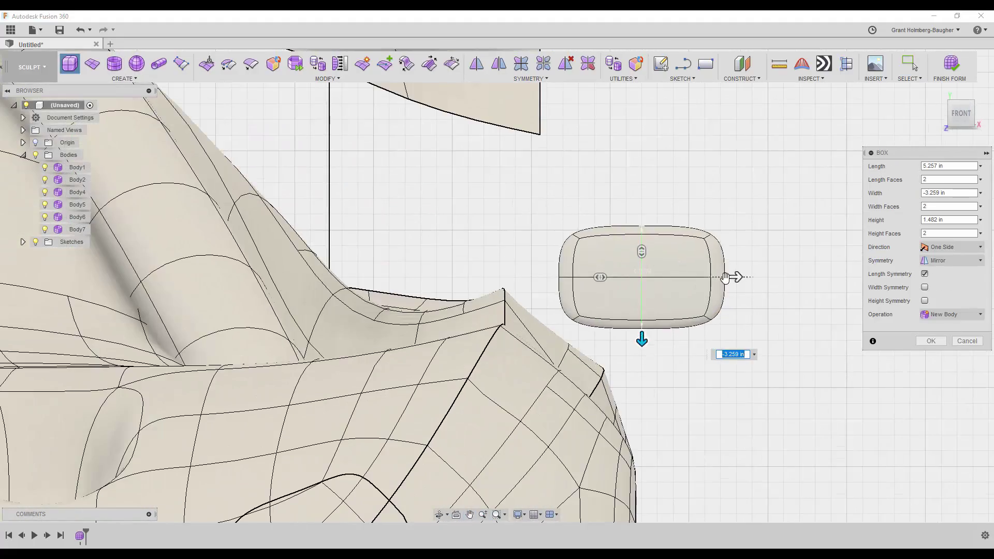
key("Return")
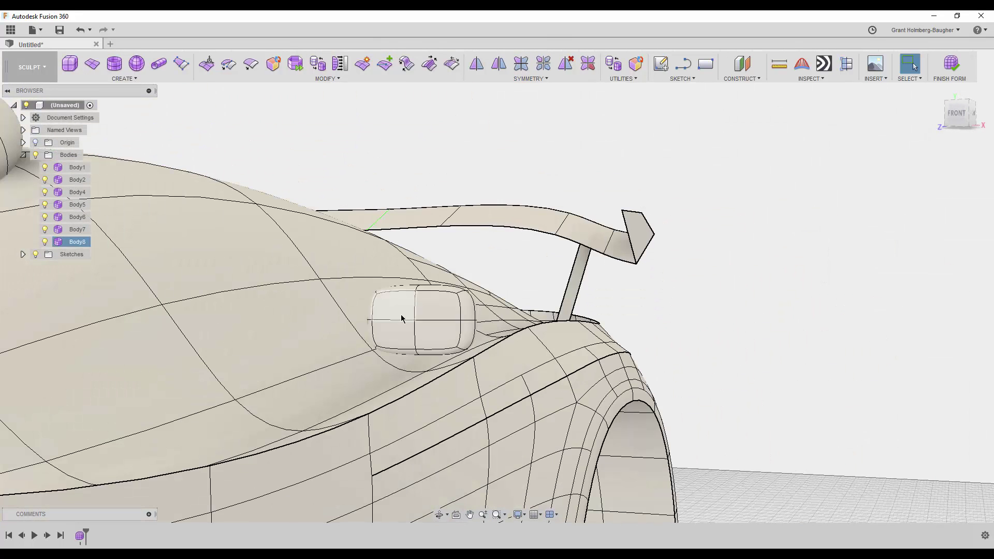
right_click(422, 319)
left_click(458, 306)
Sculpt the box into a rounded mirror pod by editing its face loops and vertices
scroll(377, 321, "up", 2)
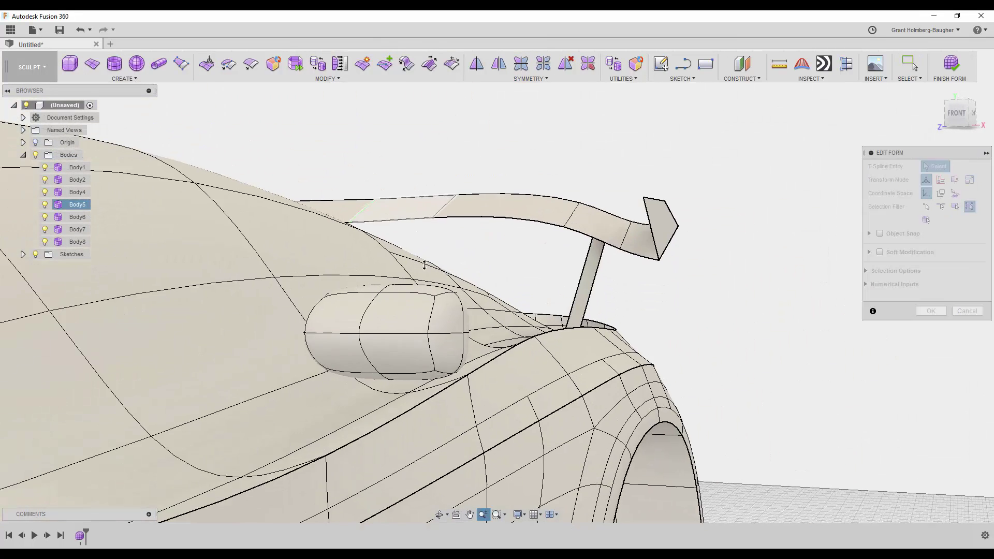
left_click(288, 348)
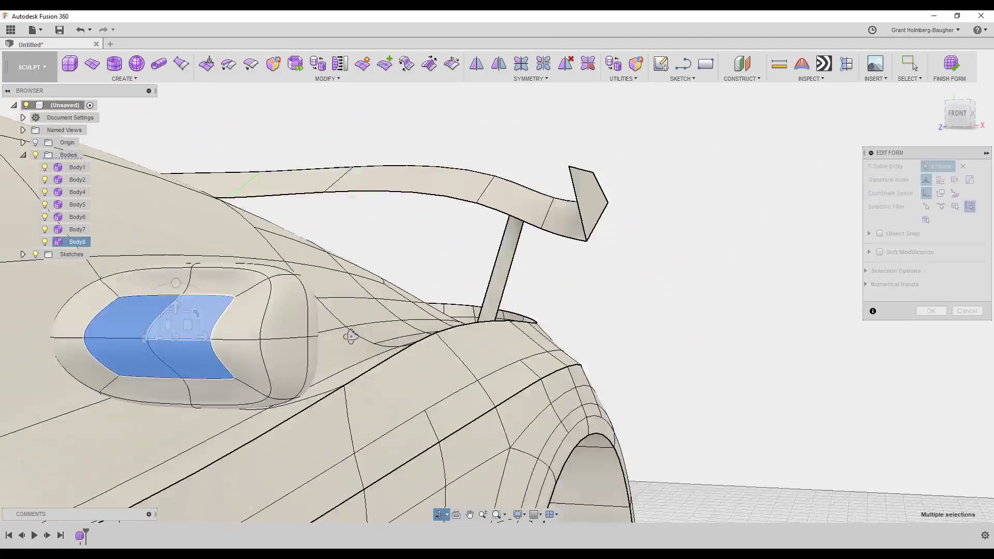
middle_click_drag(336, 338, 525, 268, "shift")
left_click(525, 268)
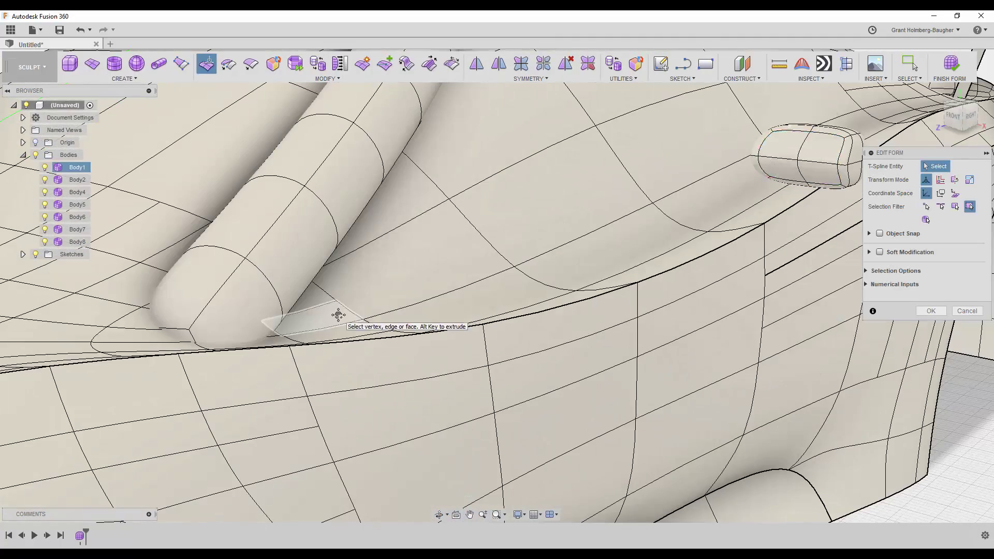
double_click(766, 162)
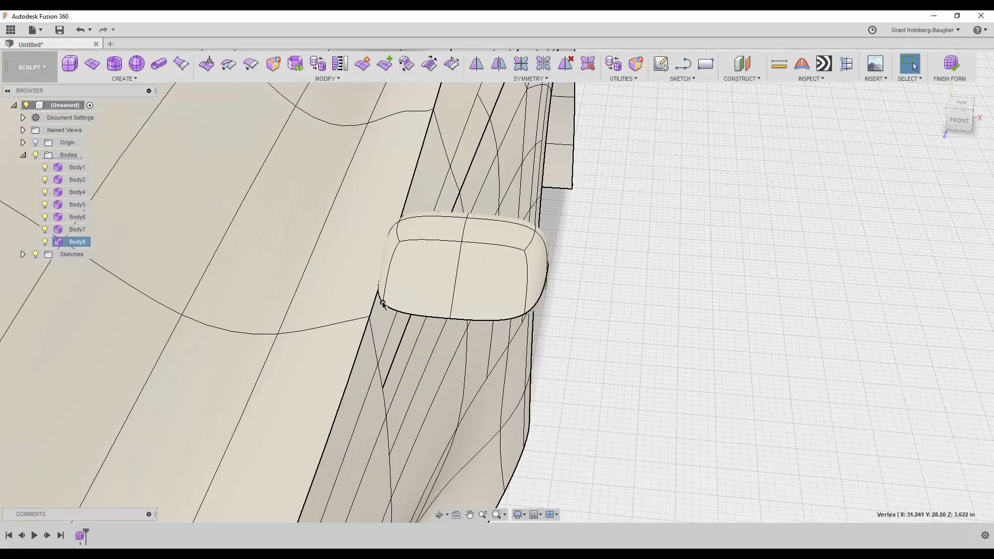
double_click(383, 304)
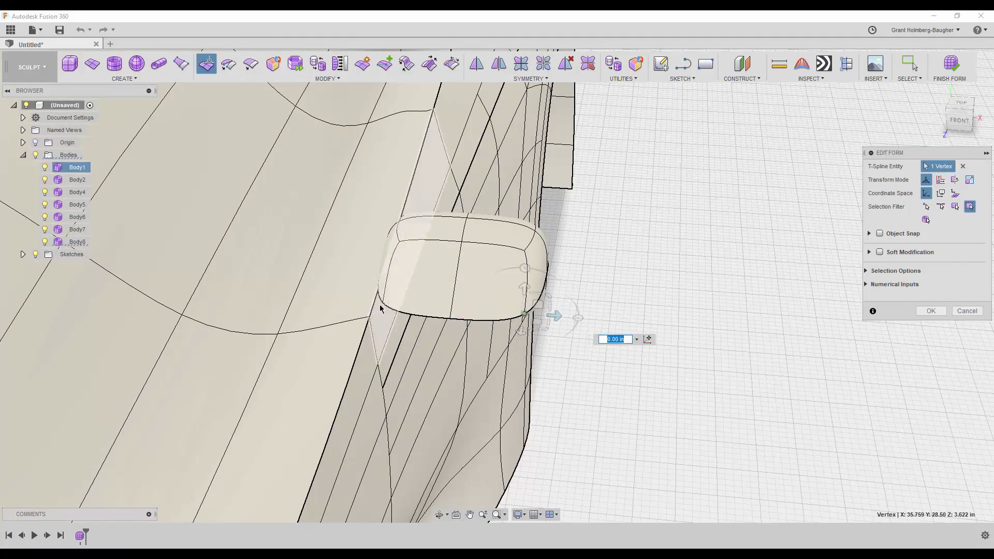
middle_click_drag(555, 313, 275, 433, "shift")
mouse_move(477, 216)
middle_mouse_down("shift")
mouse_move(359, 408)
mouse_move(832, 295)
mouse_move(293, 349)
mouse_move(332, 369)
middle_mouse_up("shift")
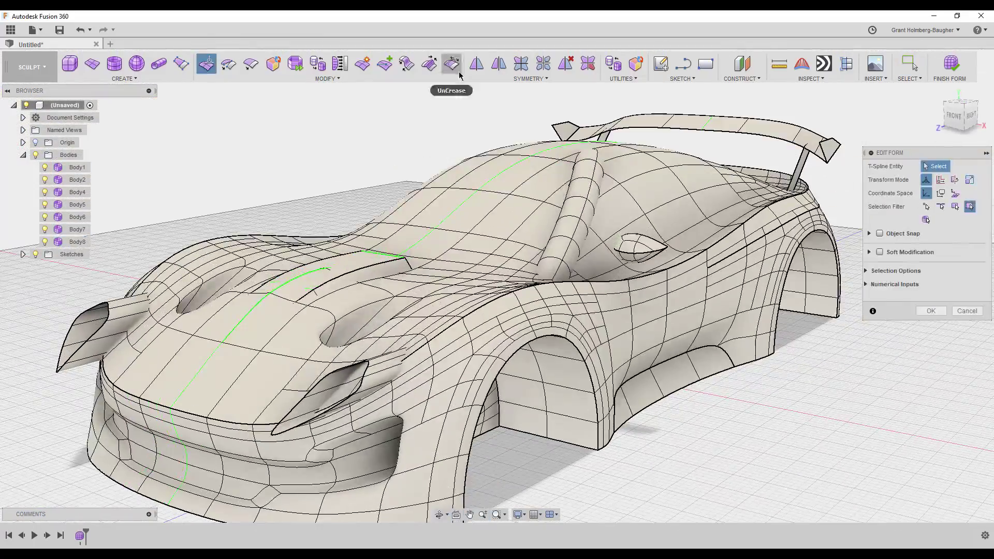
left_click(499, 63)
Finish mirroring the pod and sketch a curved spline for the mirror stalk
left_click(564, 341)
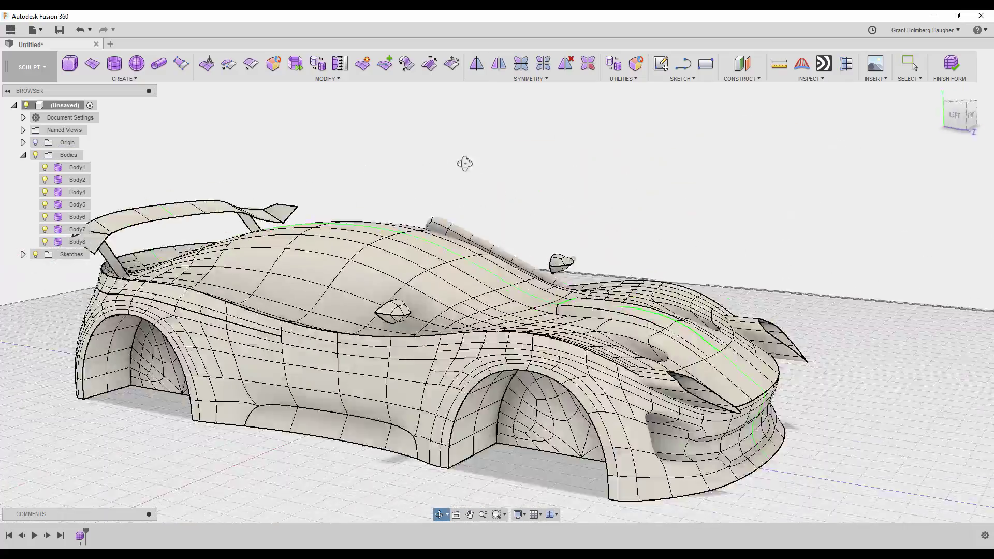
middle_click_drag(464, 162, 407, 163, "shift")
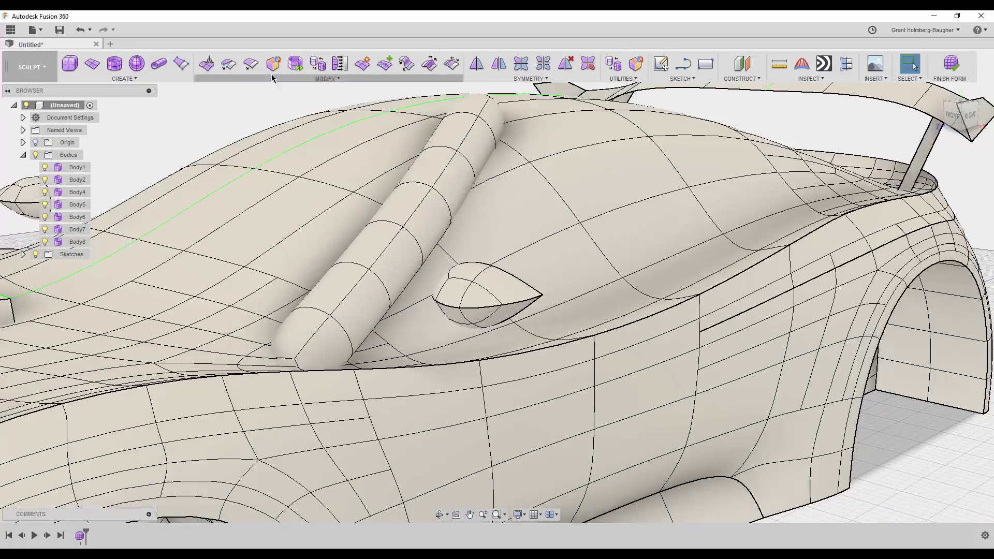
left_click(683, 78)
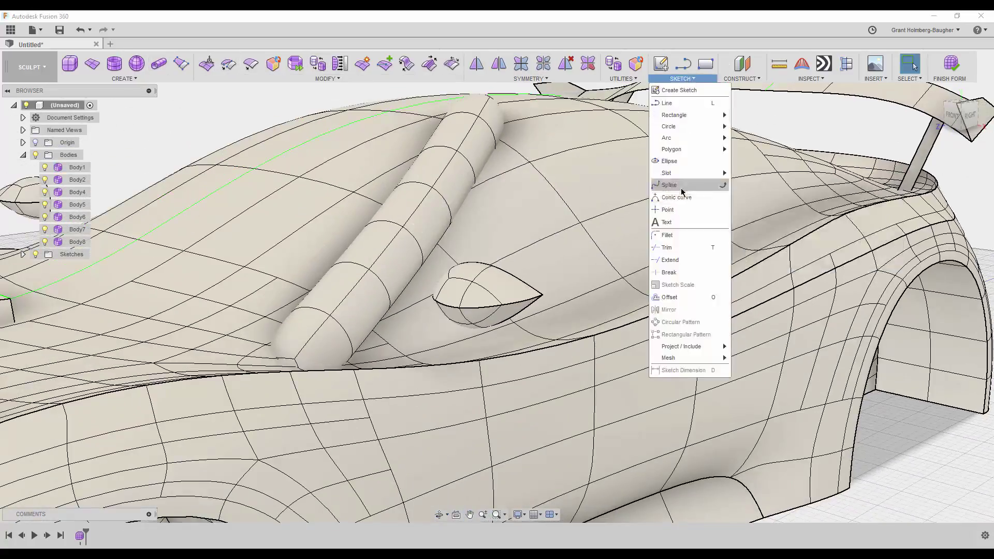
left_click(684, 195)
left_click(577, 266)
scroll(529, 361, "up", 5)
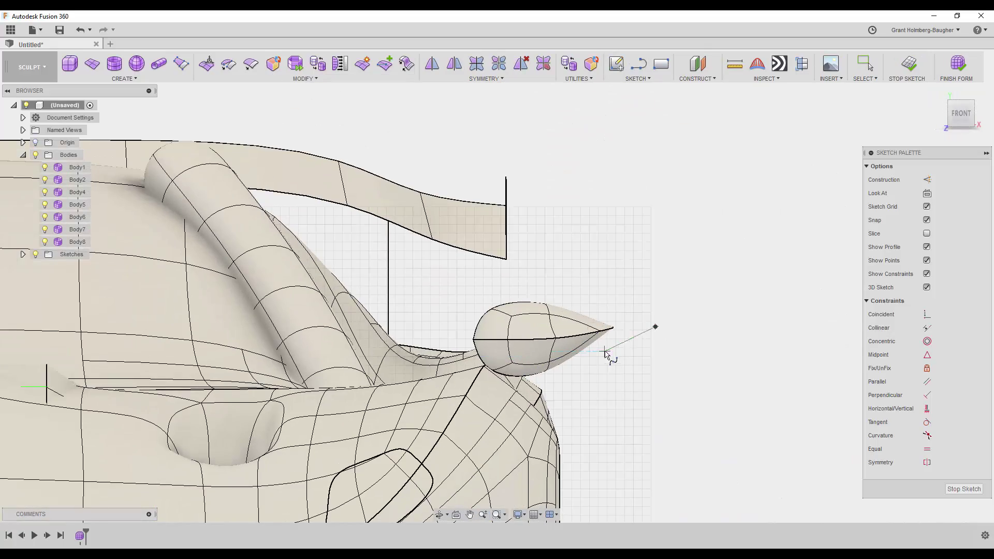
right_click(627, 409)
Move the stalk spline into place between the mirror pod and the car body
right_click(581, 397)
left_click(596, 459)
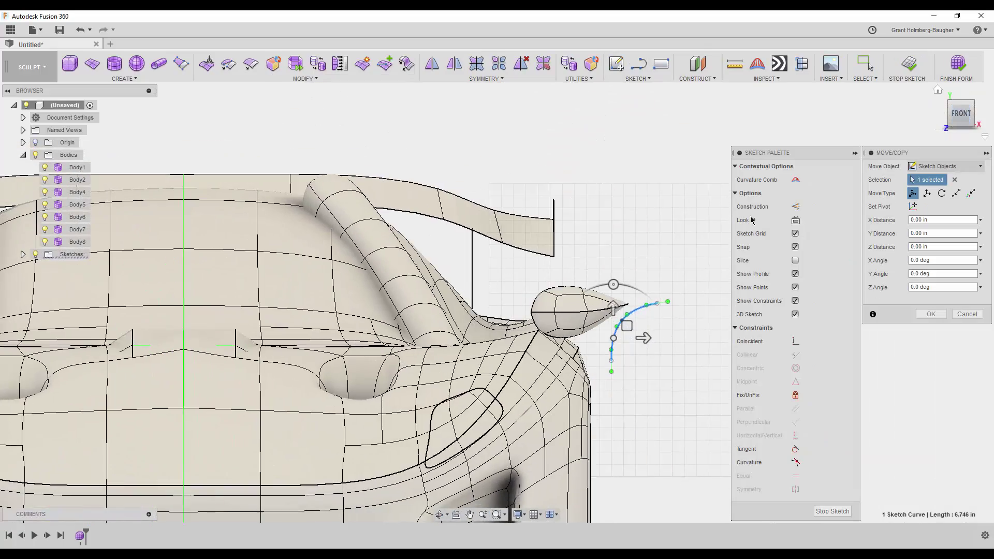
scroll(547, 353, "down", 3)
middle_click_drag(517, 329, 494, 322, "shift")
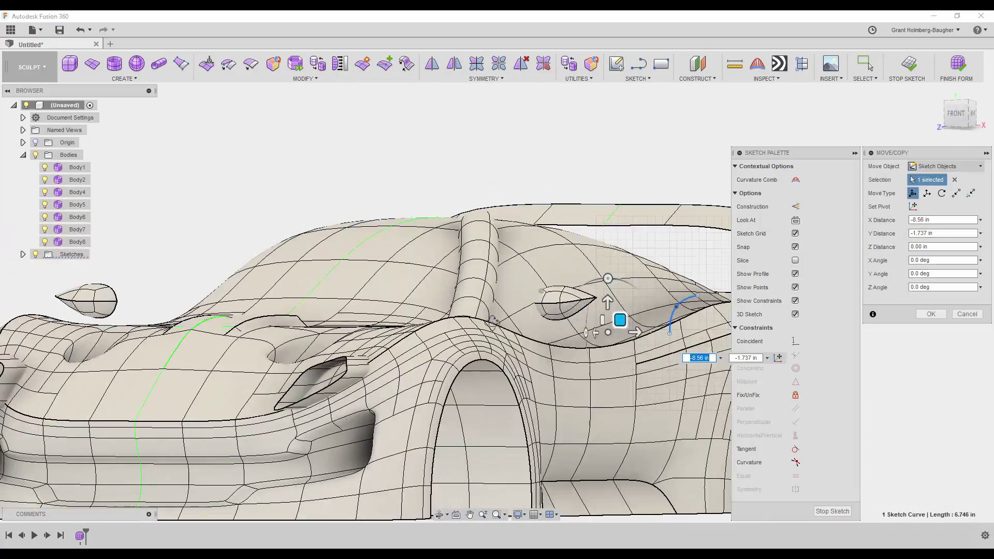
left_click(539, 339)
right_click(566, 311)
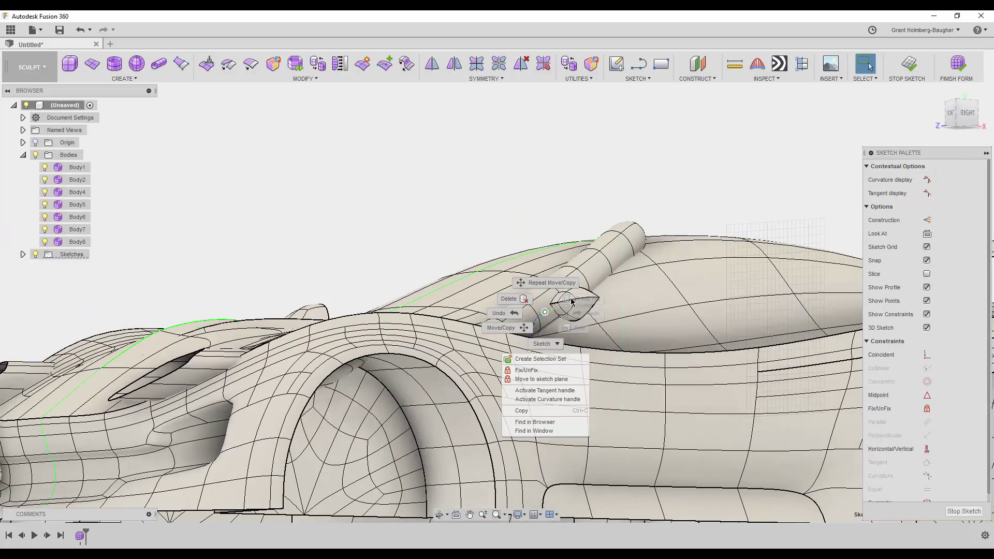
left_click(508, 339)
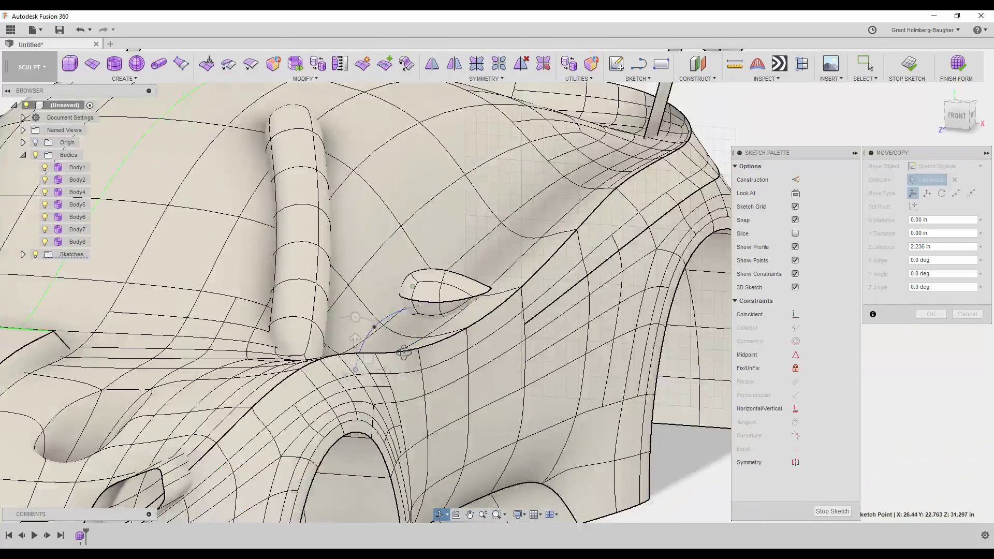
middle_click_drag(408, 349, 414, 299, "shift")
left_click_drag(414, 300, 422, 295)
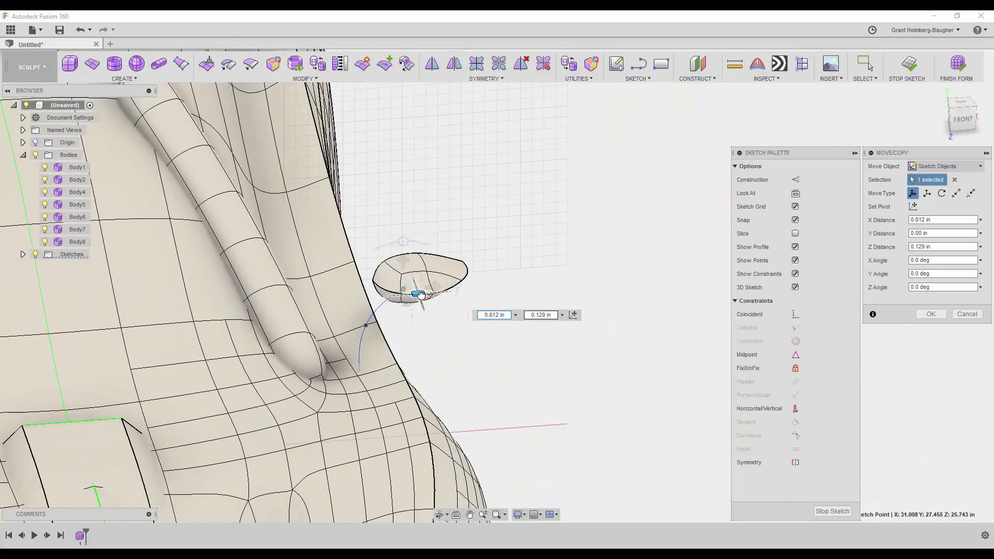
scroll(366, 335, "down", 3)
middle_click_drag(399, 326, 601, 196, "shift")
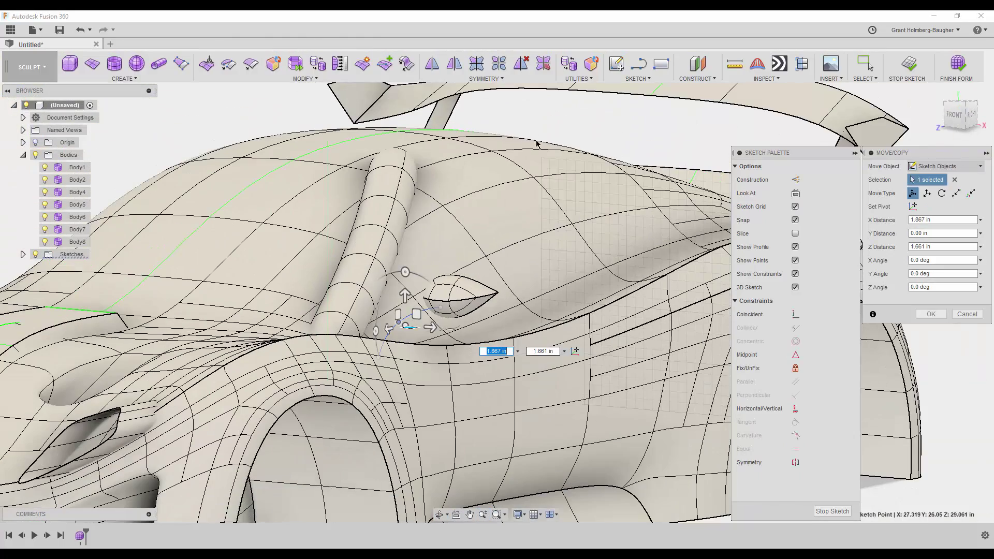
key("Return")
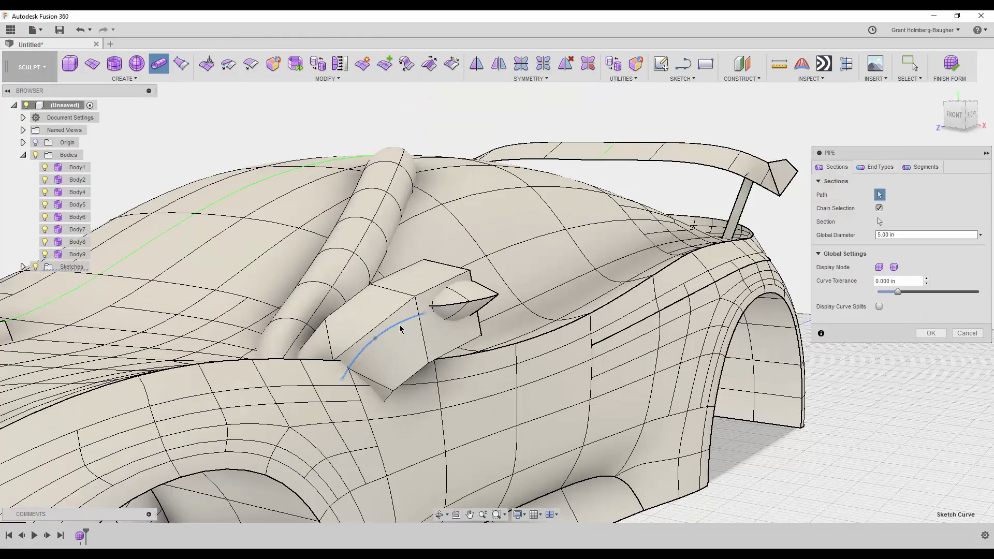
Make the stalk a diameter-2 pipe and mirror-duplicate the diagonal roof tube
left_click(833, 167)
left_click(911, 235)
type("25")
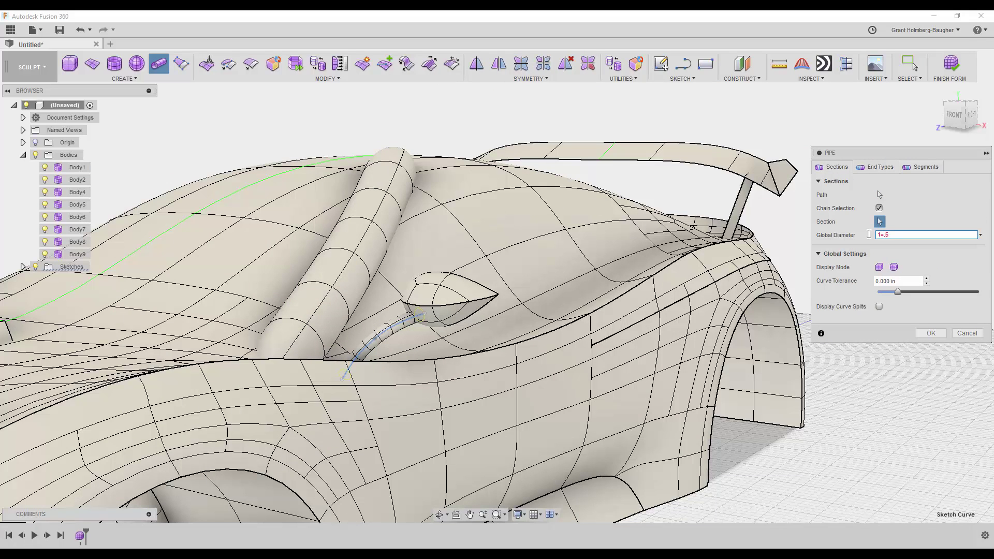
left_click(930, 333)
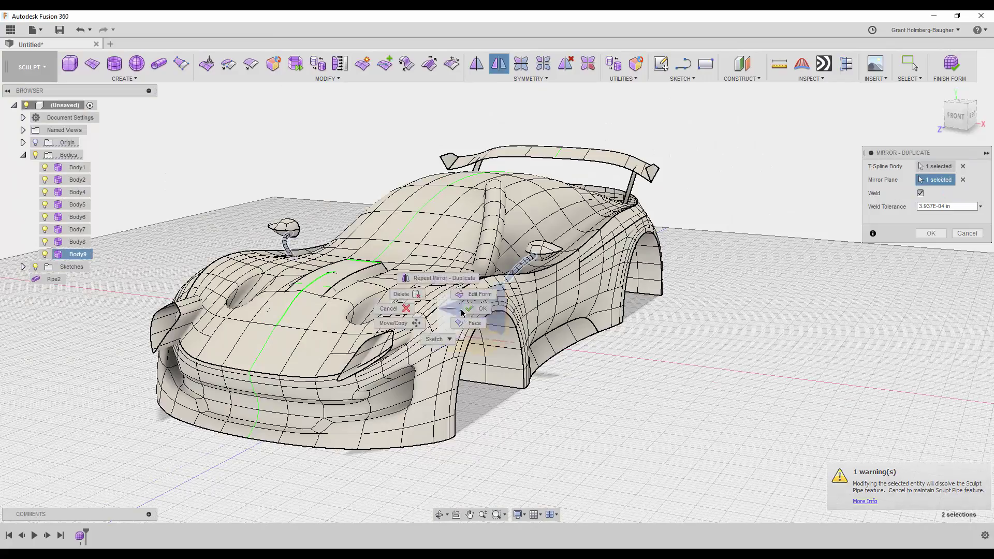
left_click(463, 312)
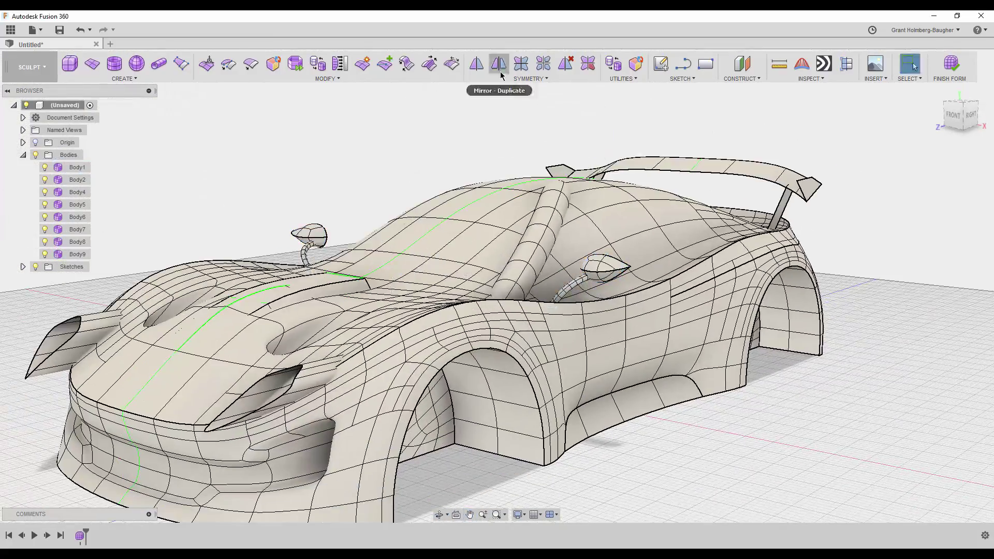
left_click(501, 76)
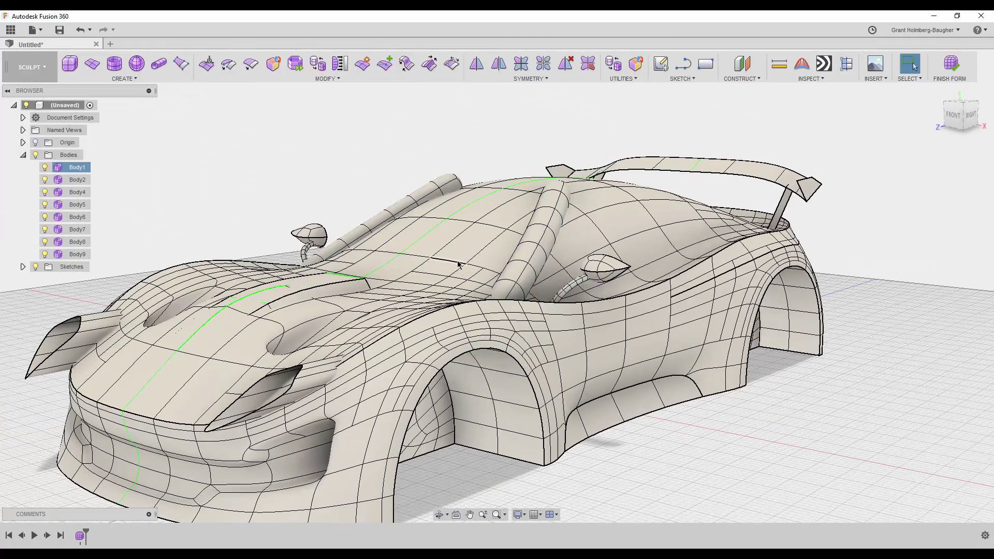
Copy two rear-deck faces into a new body, Body10
mouse_move(458, 264)
middle_mouse_down("shift")
mouse_move(439, 127)
mouse_move(399, 147)
middle_mouse_up("shift")
scroll(401, 278, "up", 5)
left_click(401, 278)
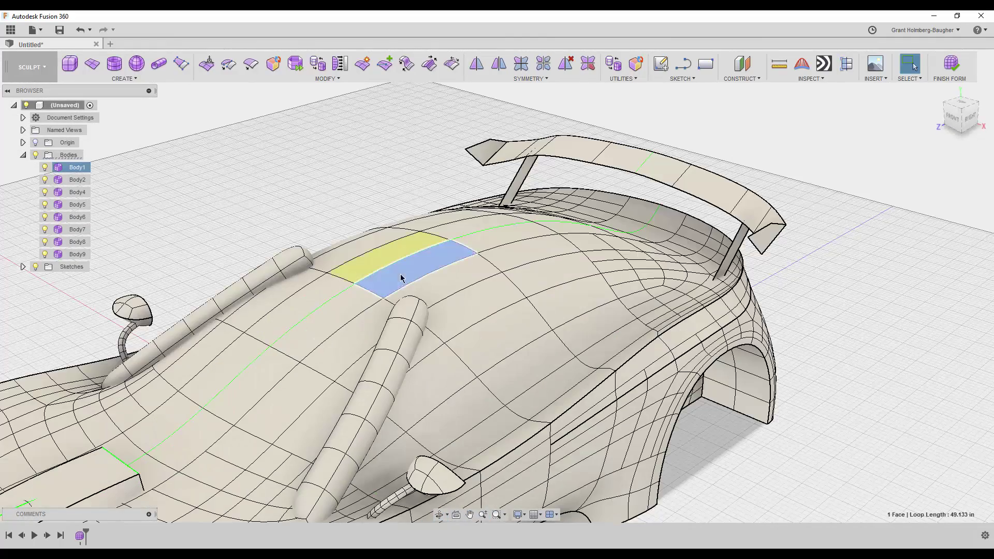
left_click(430, 242, "shift")
middle_click_drag(431, 243, 588, 253, "shift")
key("ctrl+c")
key("ctrl+v")
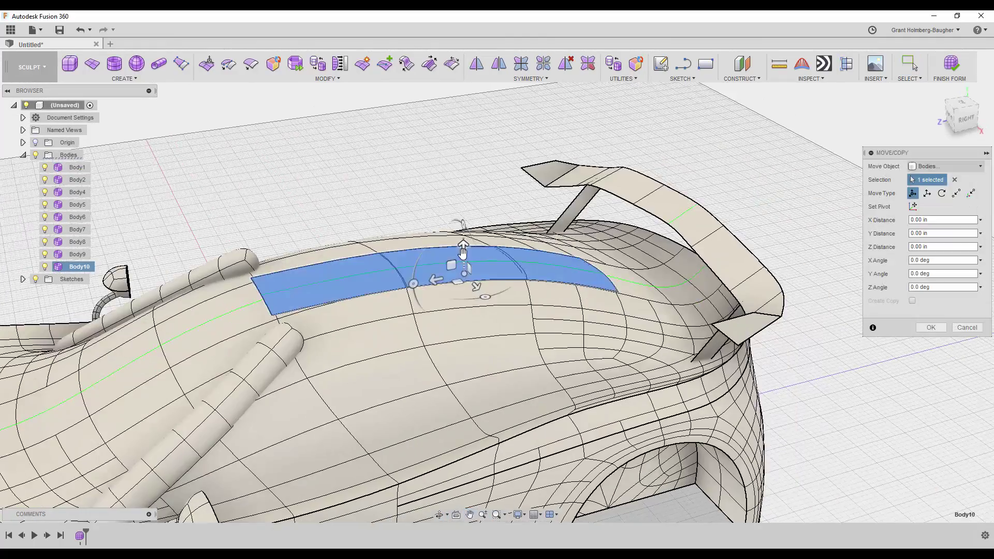
middle_click_drag(449, 258, 339, 260, "shift")
key("Return")
Drag Body10's edges with Edit Form to shape it into a deck panel
right_click(339, 261)
left_click(339, 222)
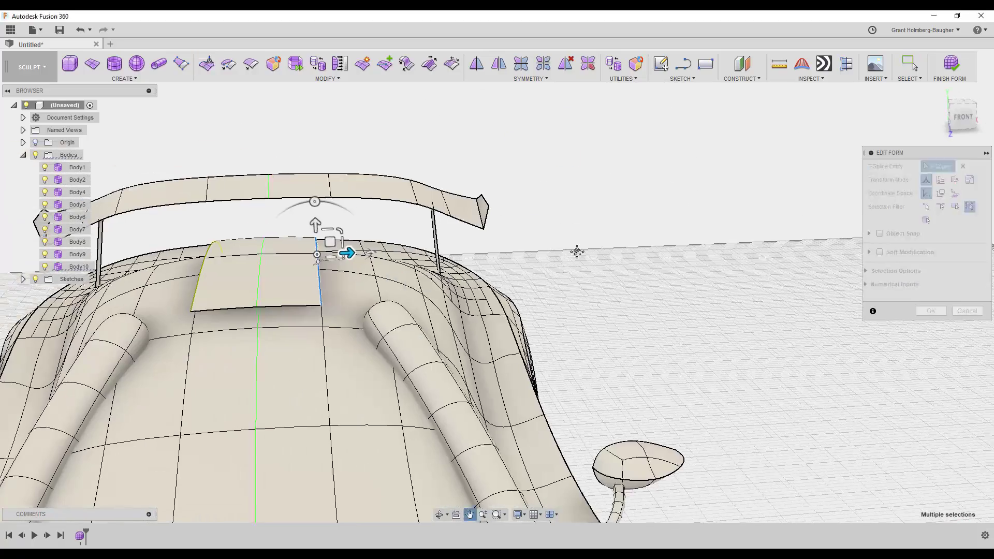
middle_click_drag(339, 223, 301, 244, "shift")
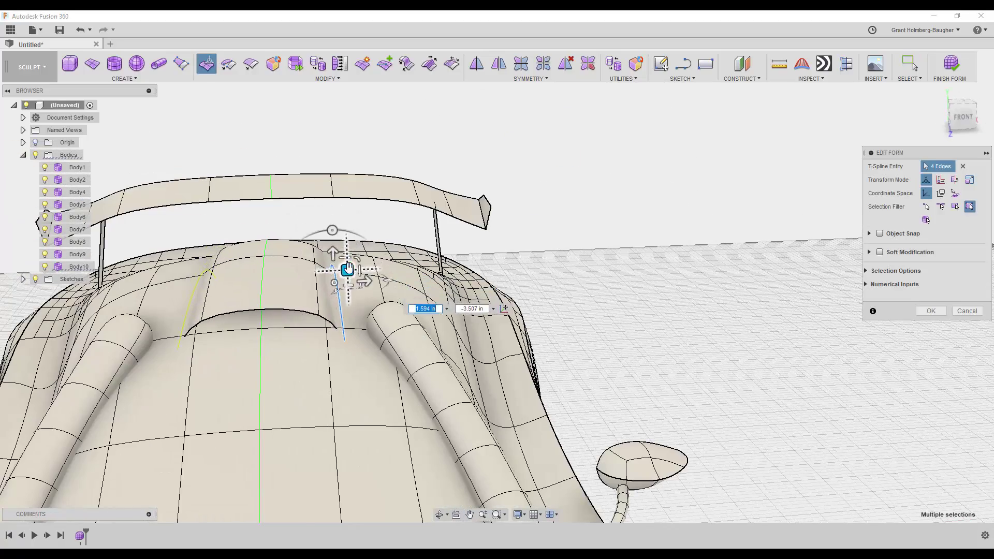
left_click(444, 153)
mouse_move(444, 153)
middle_mouse_down("shift")
mouse_move(410, 151)
mouse_move(613, 295)
middle_mouse_up("shift")
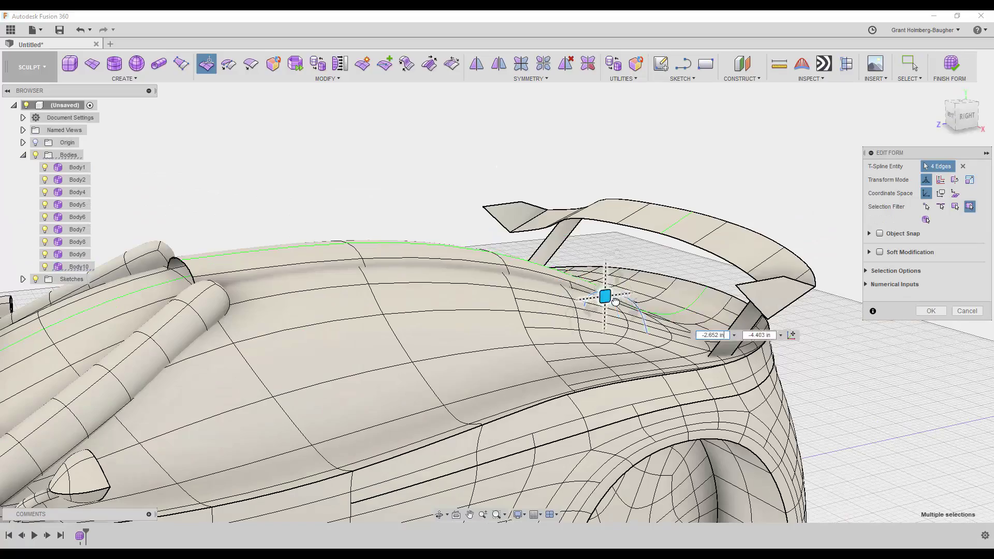
left_click(440, 184)
scroll(440, 184, "down", 5)
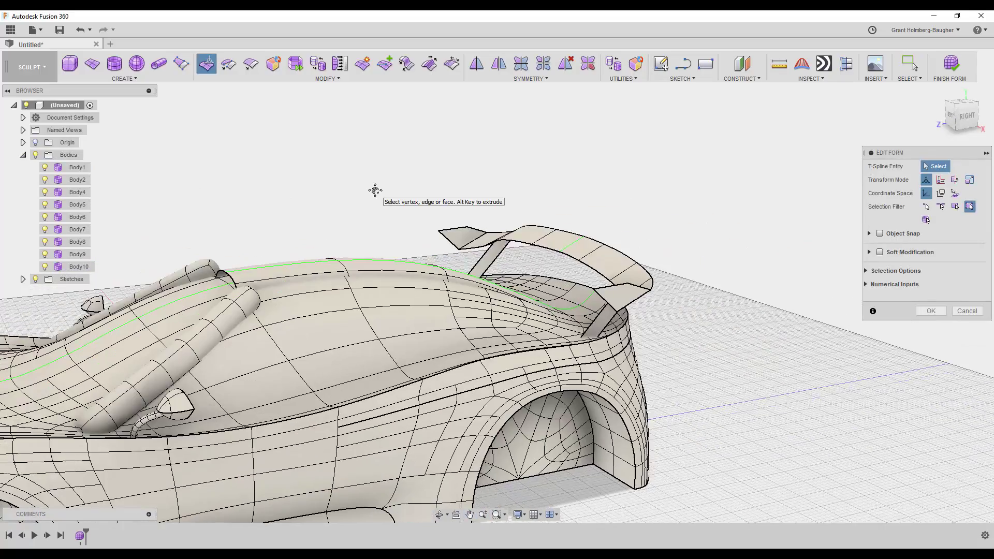
mouse_move(376, 190)
middle_mouse_down("shift")
mouse_move(475, 142)
mouse_move(482, 187)
mouse_move(458, 202)
middle_mouse_up("shift")
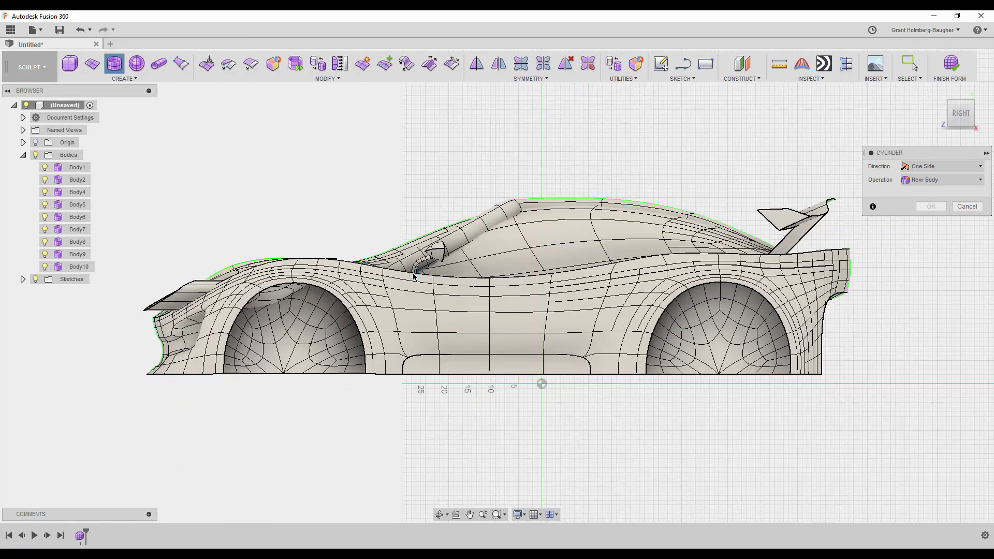
Create a cylinder at the front wheel and move it into the wheel arch
left_click(313, 293)
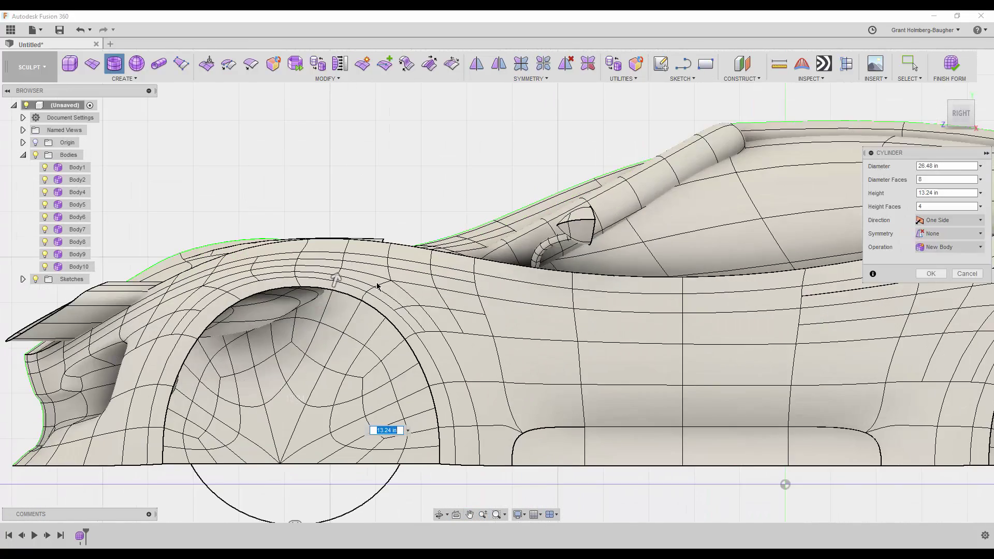
key("Return")
middle_click_drag(331, 363, 364, 484, "shift")
right_click(364, 484)
left_click(368, 476)
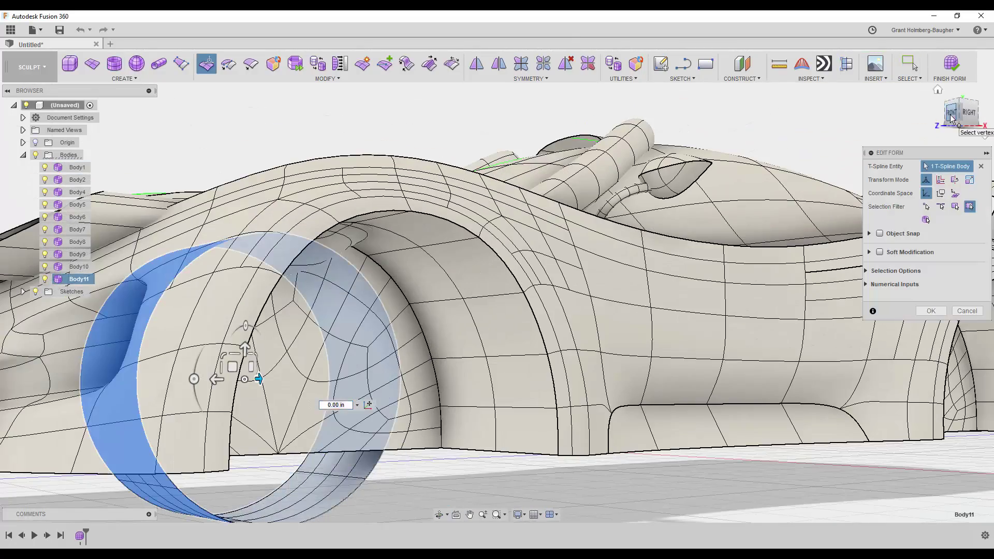
left_click_drag(321, 406, 495, 406)
Round the tire by scaling both edge loops down, then merge its inner edges
scroll(480, 388, "up", 3)
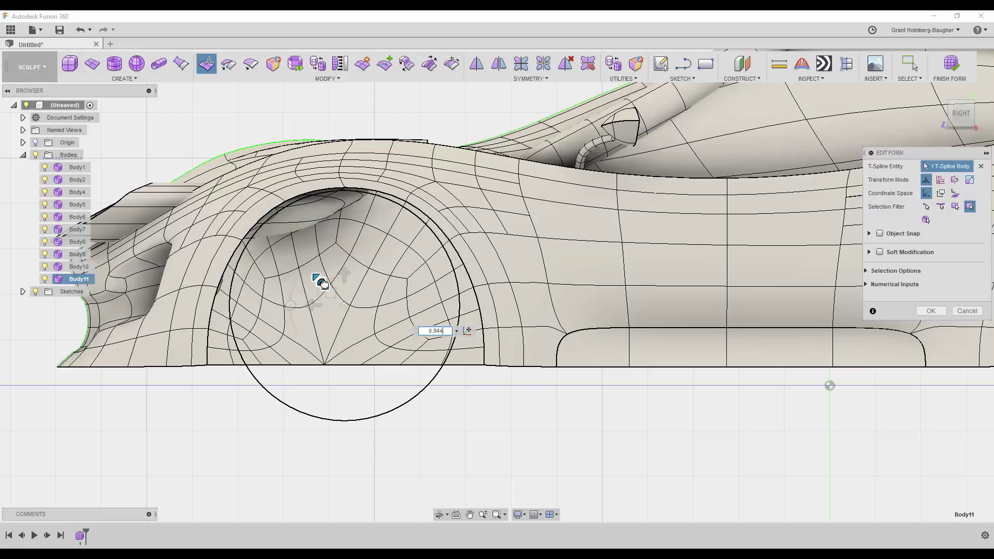
middle_click_drag(333, 291, 425, 331, "shift")
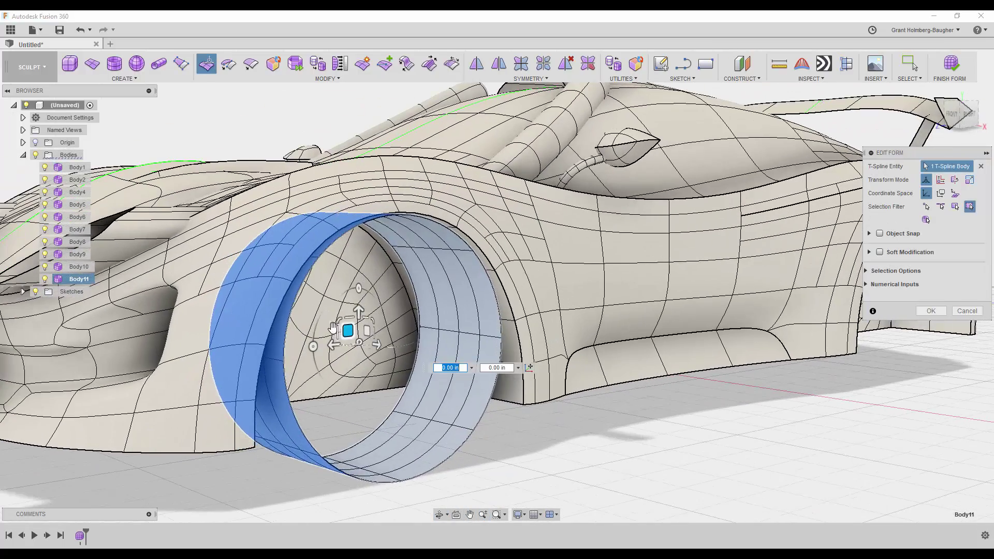
double_click(418, 334)
double_click(500, 357, "shift")
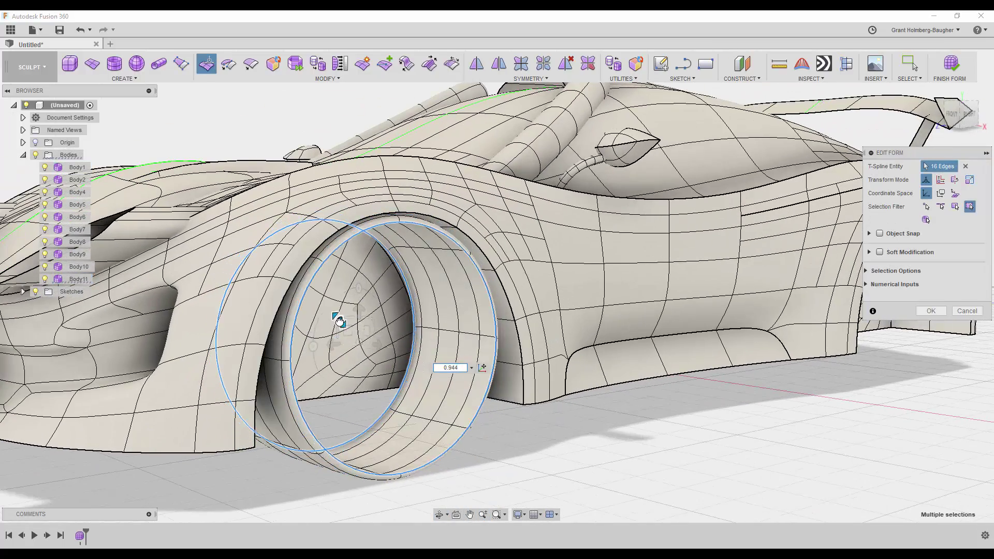
left_click_drag(337, 327, 338, 317)
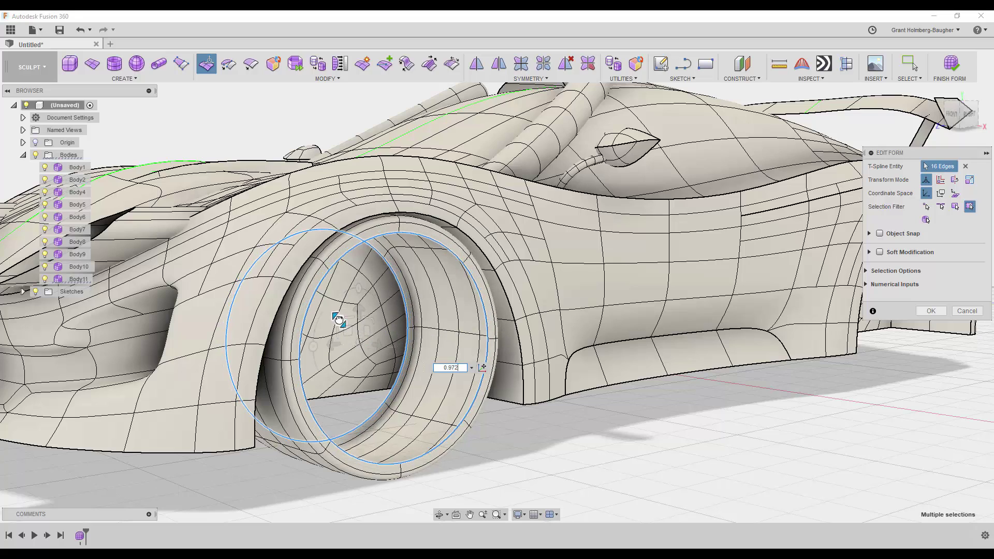
middle_click_drag(338, 318, 541, 262, "shift")
left_click_drag(558, 254, 580, 266)
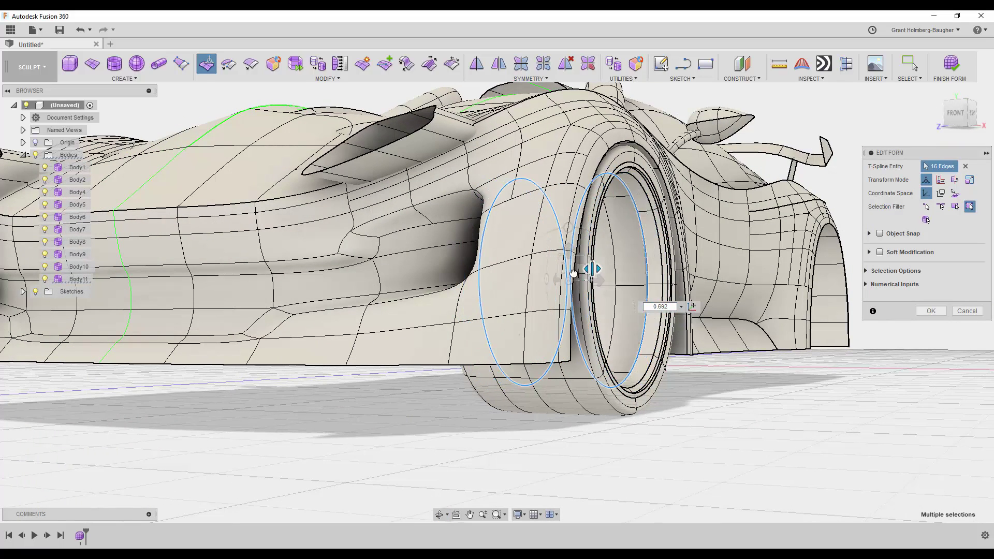
middle_click_drag(580, 267, 713, 388, "shift")
left_click(251, 64)
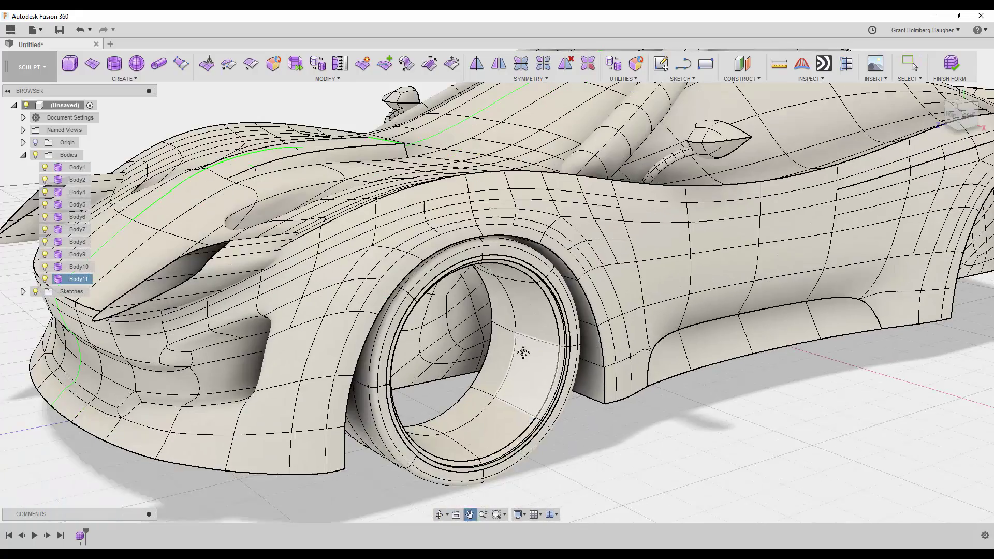
double_click(519, 352)
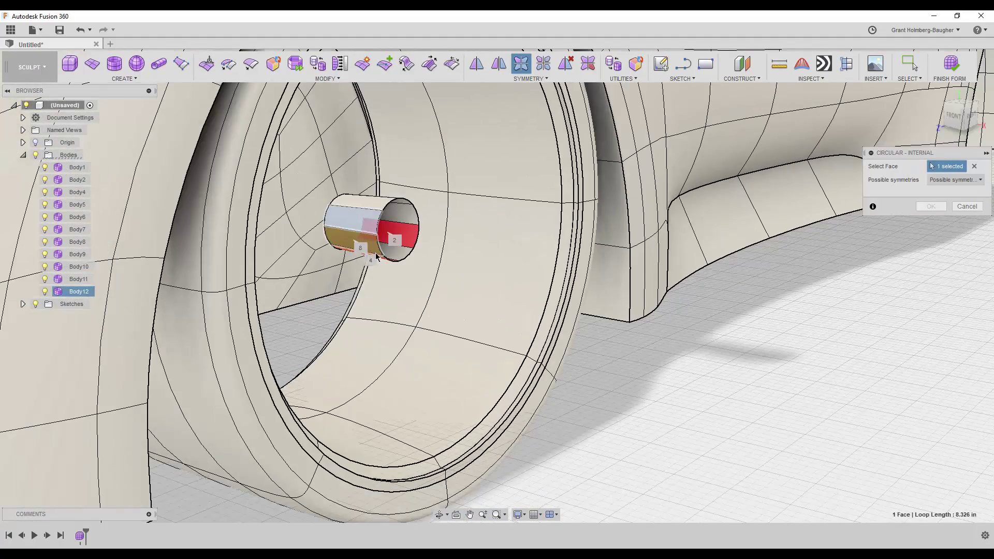
Shrink the hub's edge loop and extrude spokes from it out to the rim
double_click(324, 220)
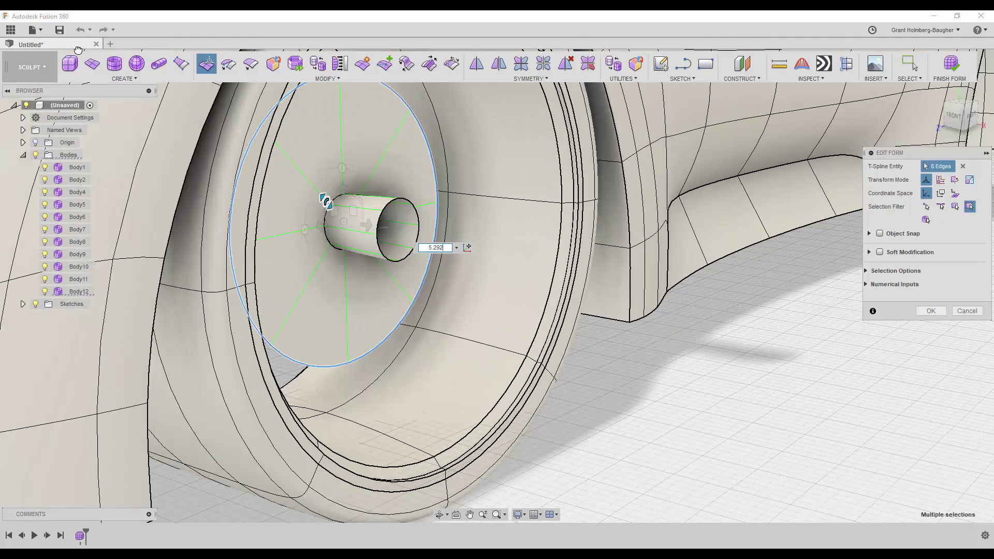
scroll(305, 249, "down", 3)
left_click_drag(304, 251, 313, 262)
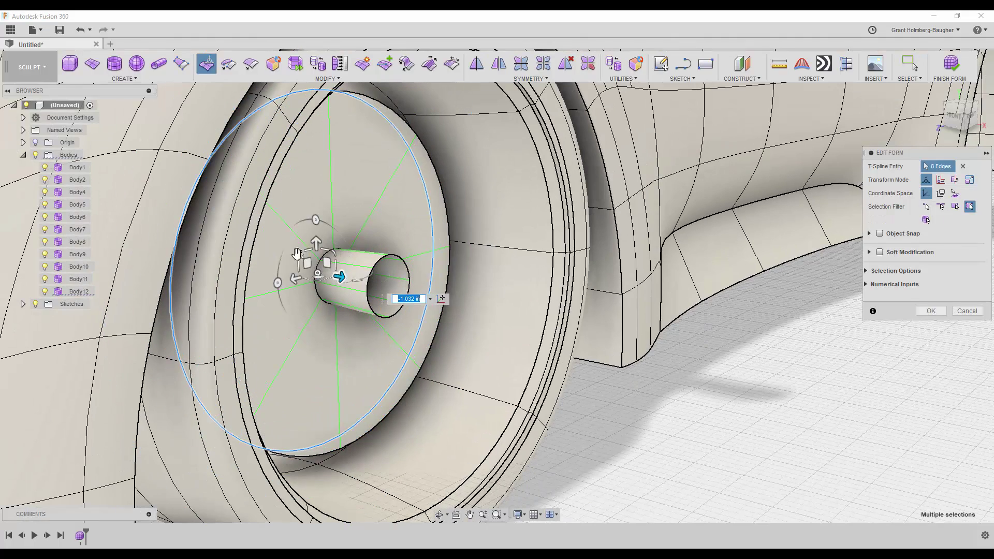
key("Return")
right_click(376, 266)
left_click(388, 290)
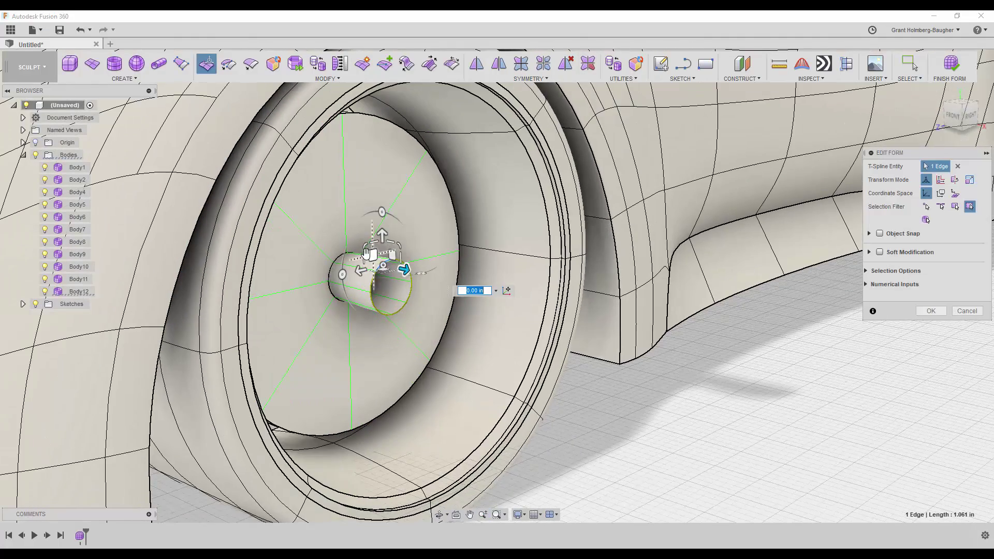
left_click_drag(363, 228, 397, 99, "alt")
scroll(362, 197, "up", 3)
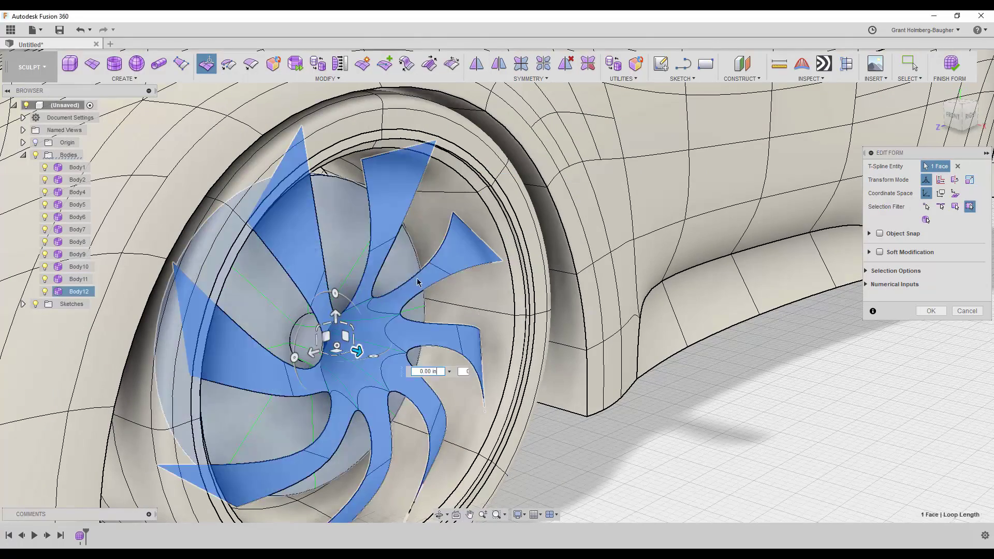
Curve the spokes by moving a spoke edge loop and vertices near the hub
double_click(399, 264)
mouse_move(426, 229)
left_mouse_down()
mouse_move(379, 165)
mouse_move(280, 135)
left_mouse_up()
scroll(379, 165, "down", 3)
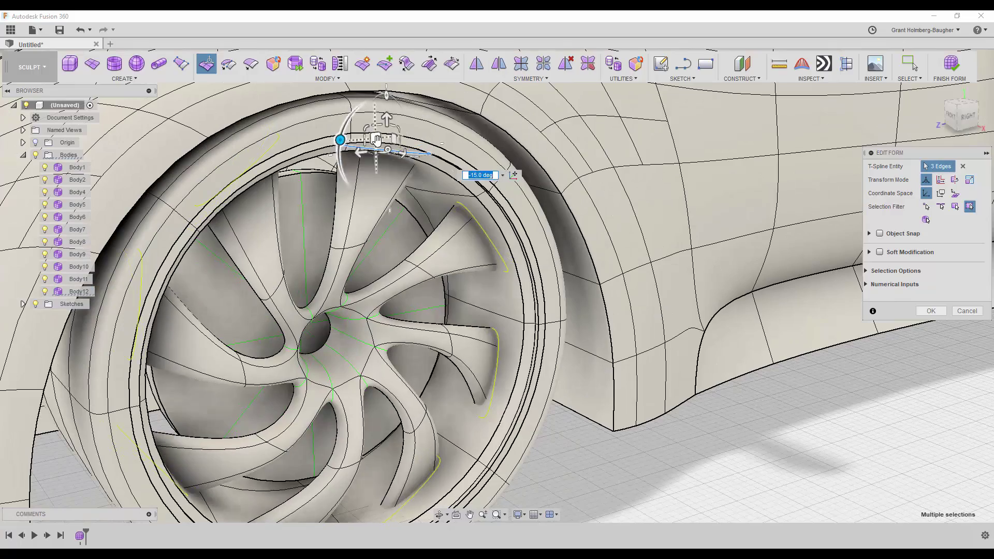
middle_click_drag(281, 135, 363, 207, "shift")
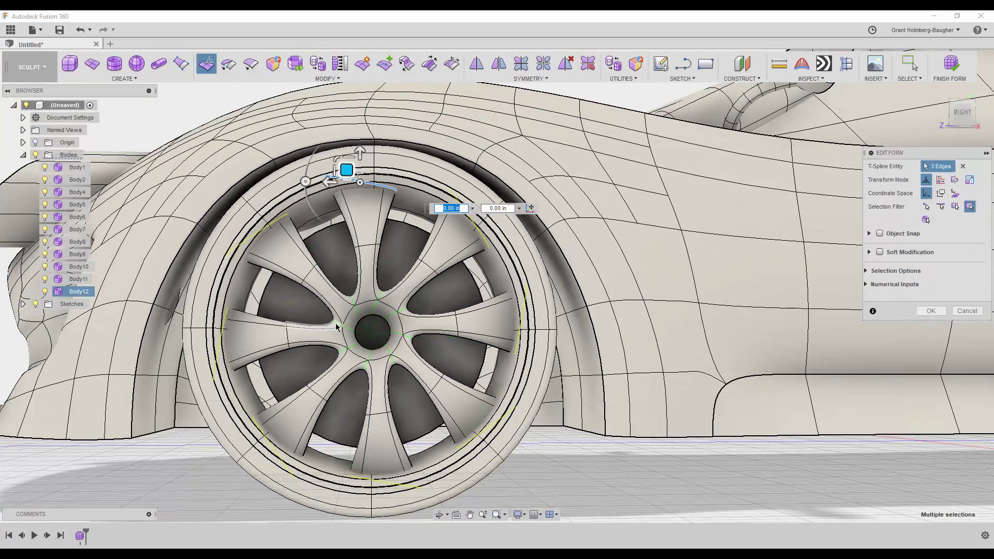
left_click(324, 317)
mouse_move(322, 317)
left_mouse_down()
mouse_move(314, 296)
mouse_move(338, 282)
mouse_move(314, 284)
left_mouse_up()
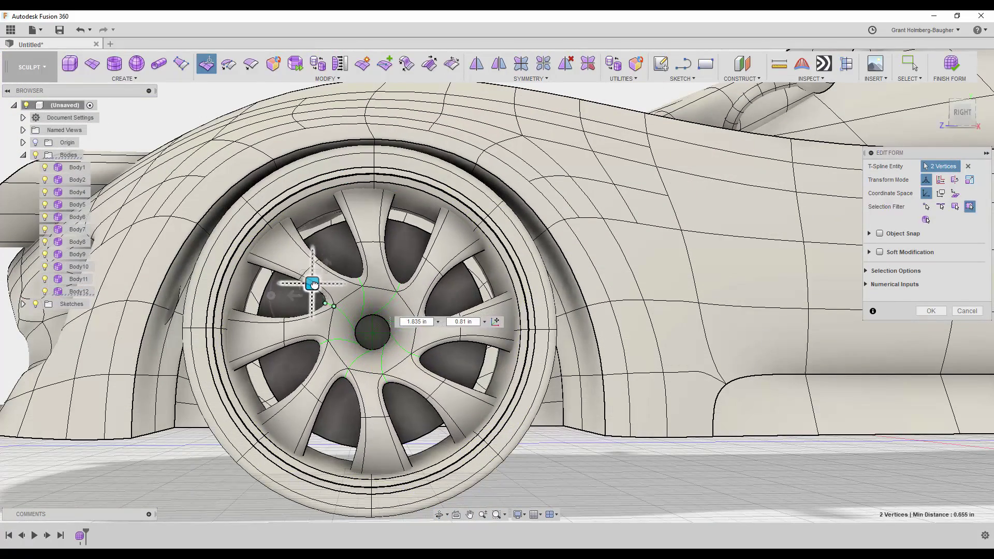
left_click_drag(350, 227, 383, 191)
scroll(384, 191, "down", 3)
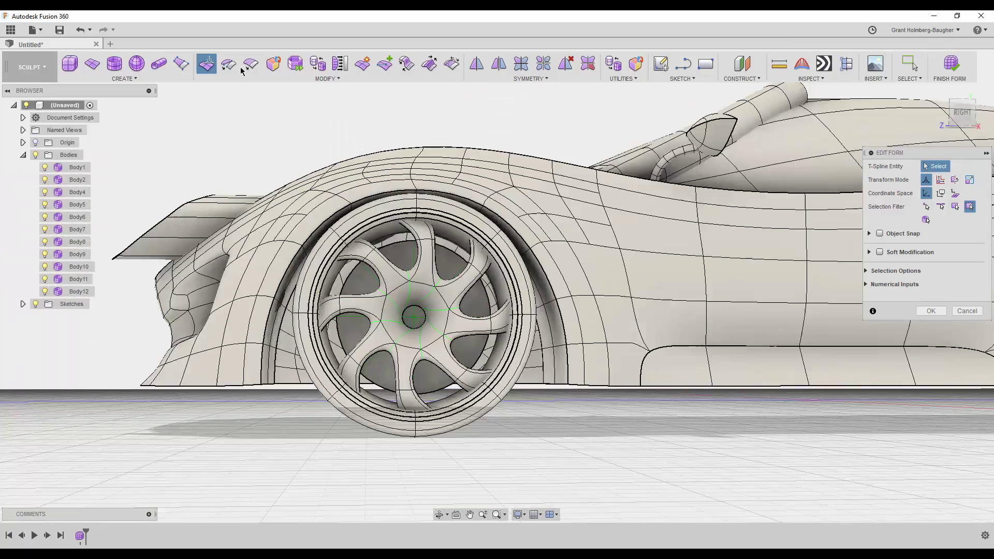
mouse_move(384, 191)
middle_mouse_down("shift")
mouse_move(409, 159)
mouse_move(226, 336)
middle_mouse_up("shift")
scroll(226, 336, "up", 3)
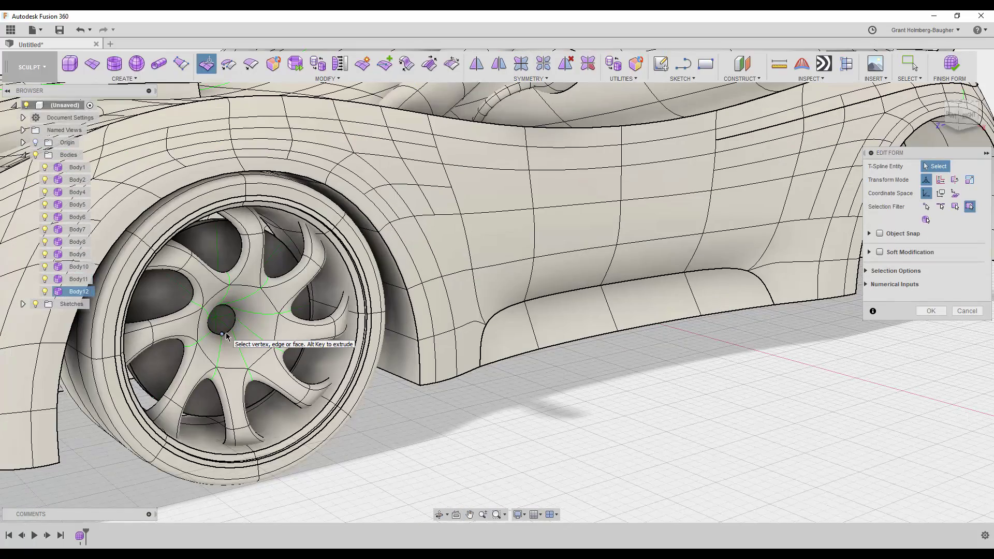
left_click(322, 422)
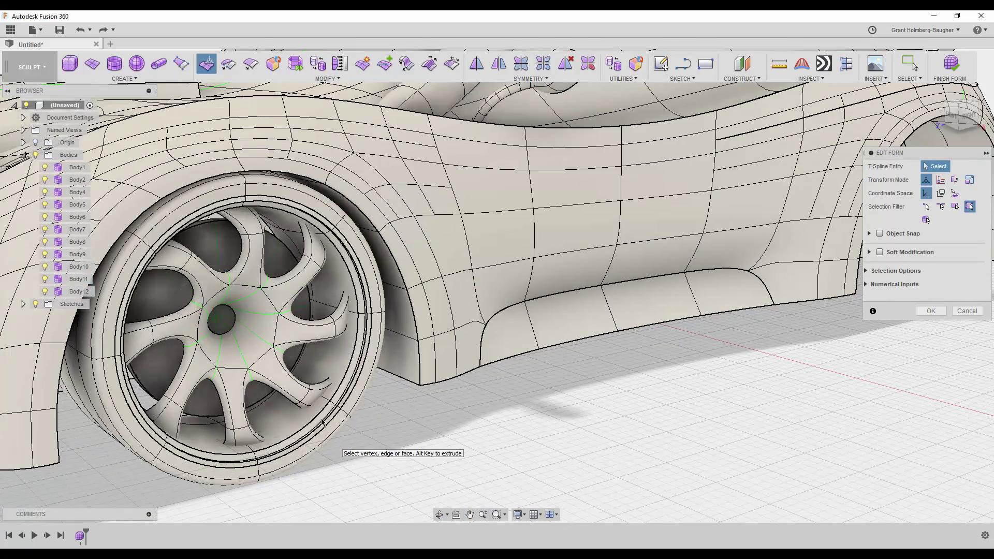
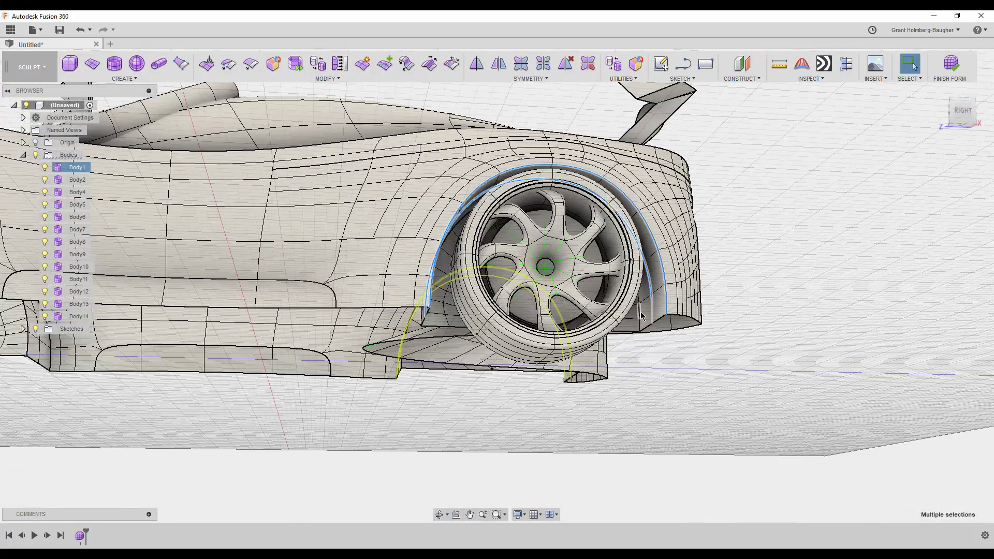
Reshape the wheel arch edges with Edit Form, checking from side and low three-quarter views
right_click(641, 315)
left_click(735, 200)
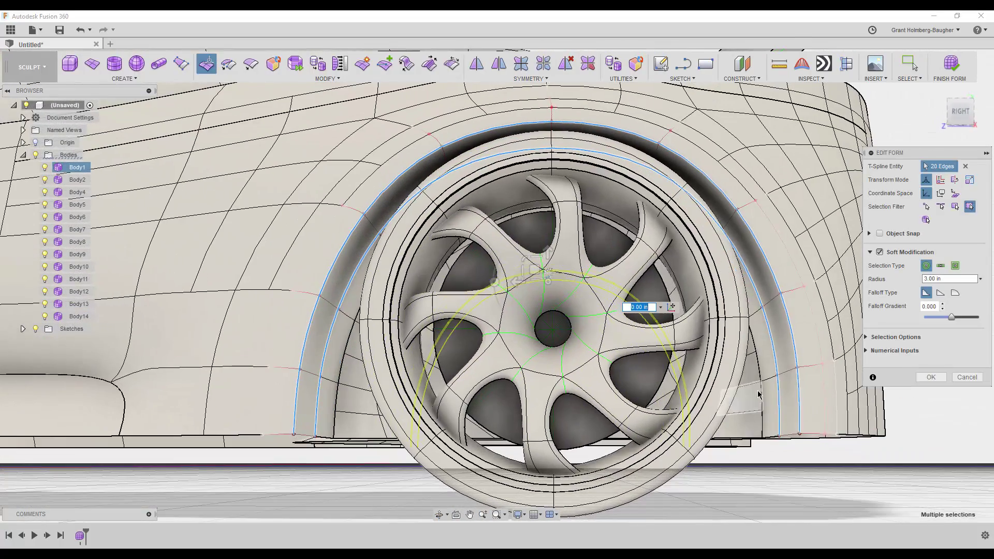
left_click(958, 115)
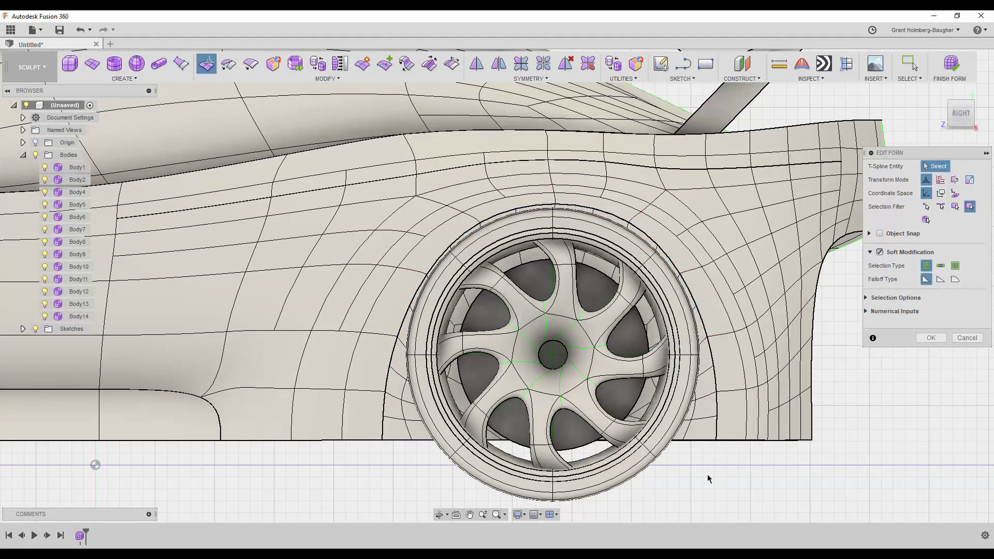
mouse_move(710, 477)
middle_mouse_down("shift")
mouse_move(599, 315)
mouse_move(571, 389)
middle_mouse_up("shift")
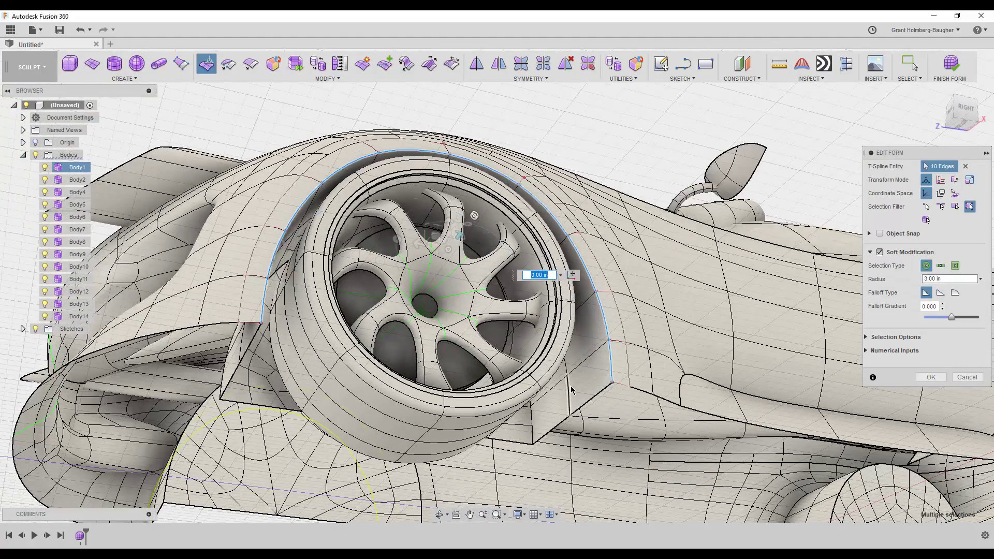
scroll(395, 350, "up", 3)
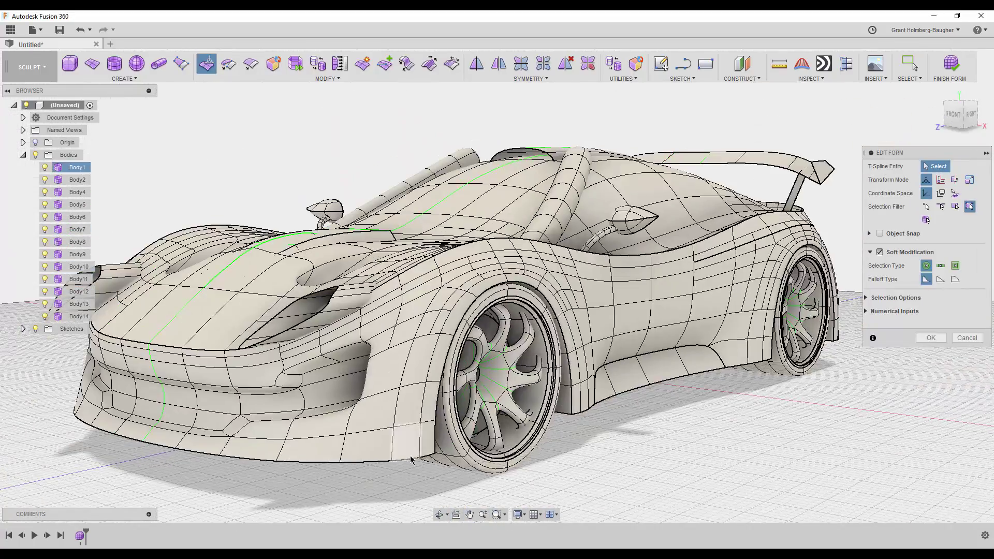
double_click(409, 460, "shift")
left_click(655, 458)
scroll(655, 458, "down", 3)
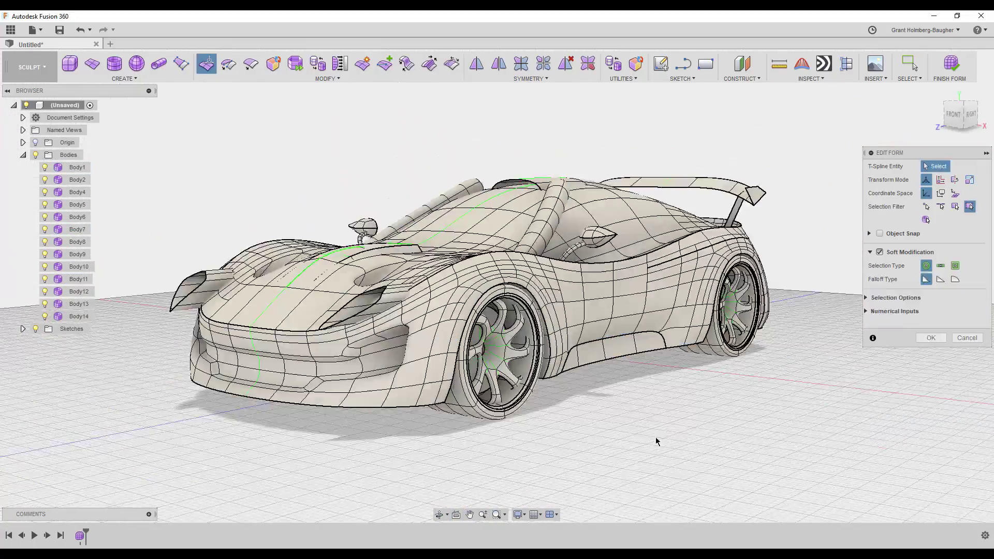
middle_click_drag(655, 458, 442, 104, "shift")
Try a Symmetry Mirror-Duplicate of the rear wheel body, then cancel it
left_click(499, 63)
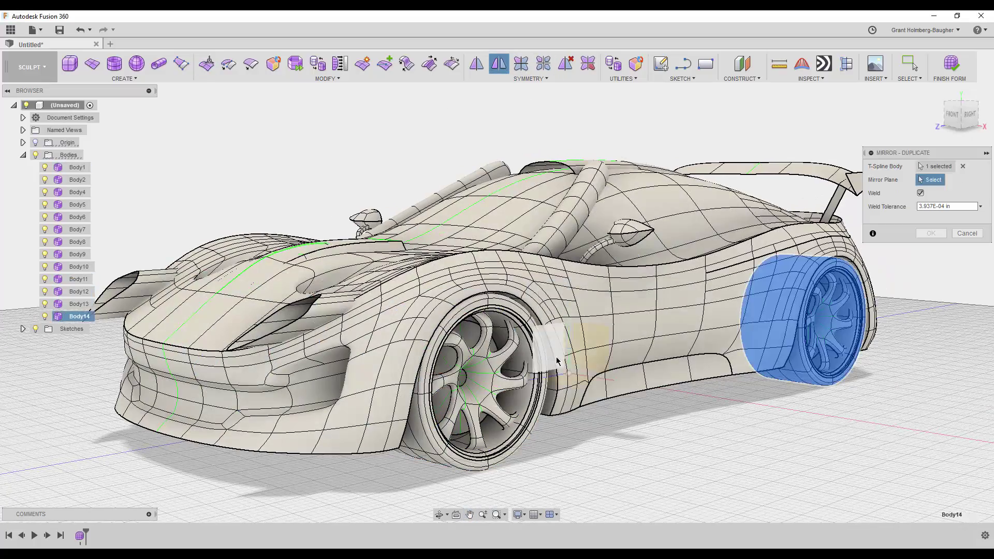
key("Escape")
mouse_move(356, 200)
middle_mouse_down("shift")
mouse_move(336, 189)
mouse_move(425, 196)
mouse_move(394, 186)
middle_mouse_up("shift")
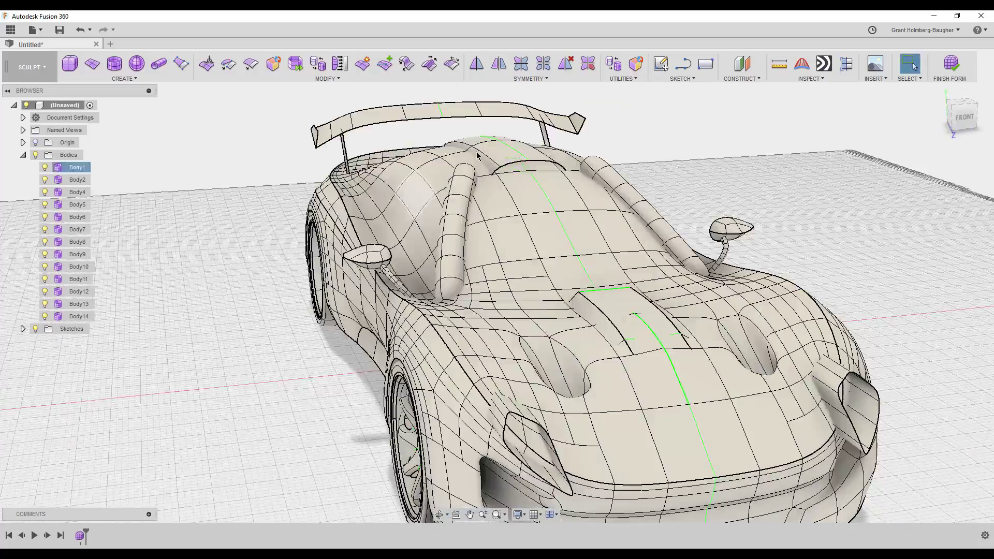
left_click(498, 63)
left_click(818, 366)
right_click_drag(818, 366, 838, 323)
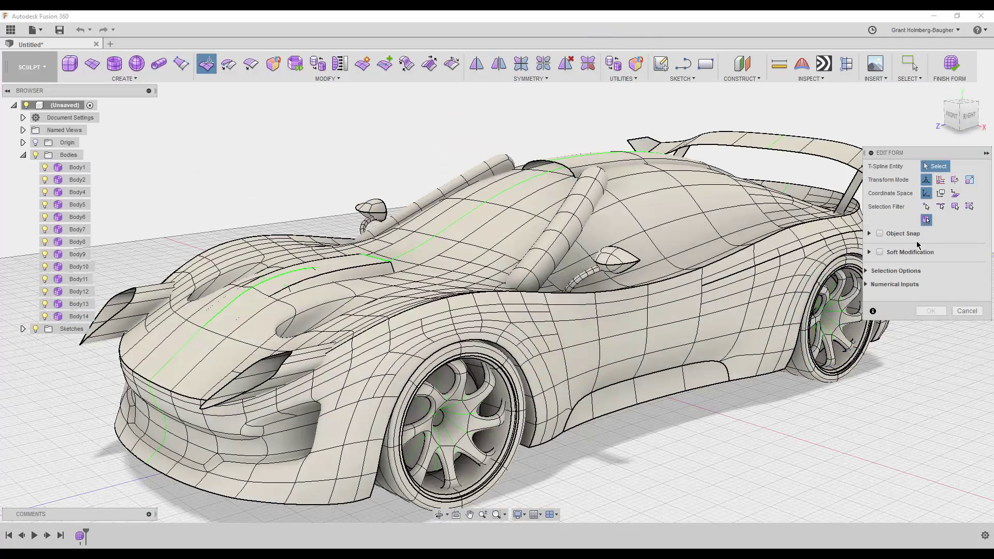
left_click(862, 410)
middle_click_drag(862, 411, 806, 421, "shift")
right_click(819, 207)
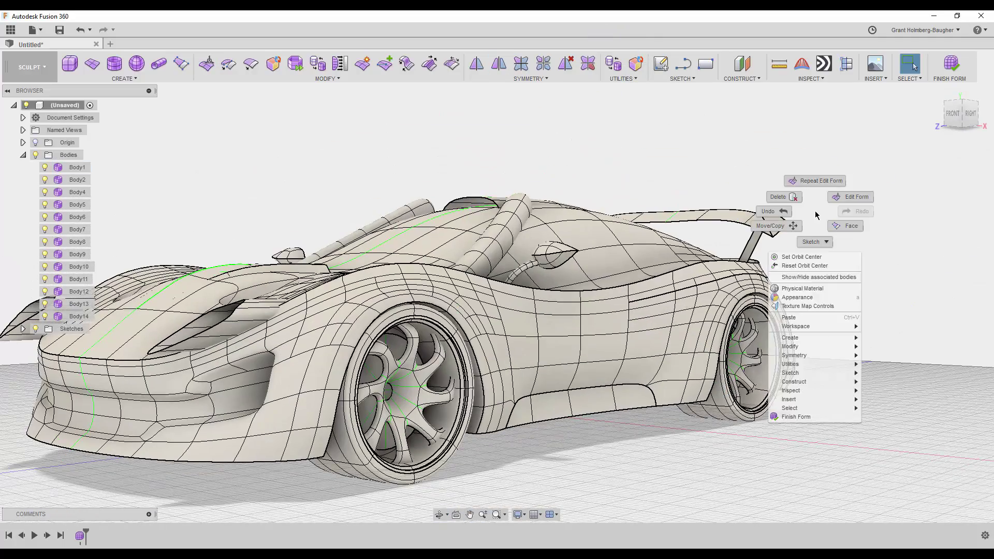
left_click(499, 64)
key("Escape")
Edit Form a spoiler vertex to reshape the rear-wing tips
mouse_move(476, 397)
middle_mouse_down("shift")
mouse_move(289, 177)
mouse_move(382, 188)
middle_mouse_up("shift")
scroll(429, 212, "up", 5)
scroll(428, 213, "up", 3)
right_click(648, 191)
left_click(657, 150)
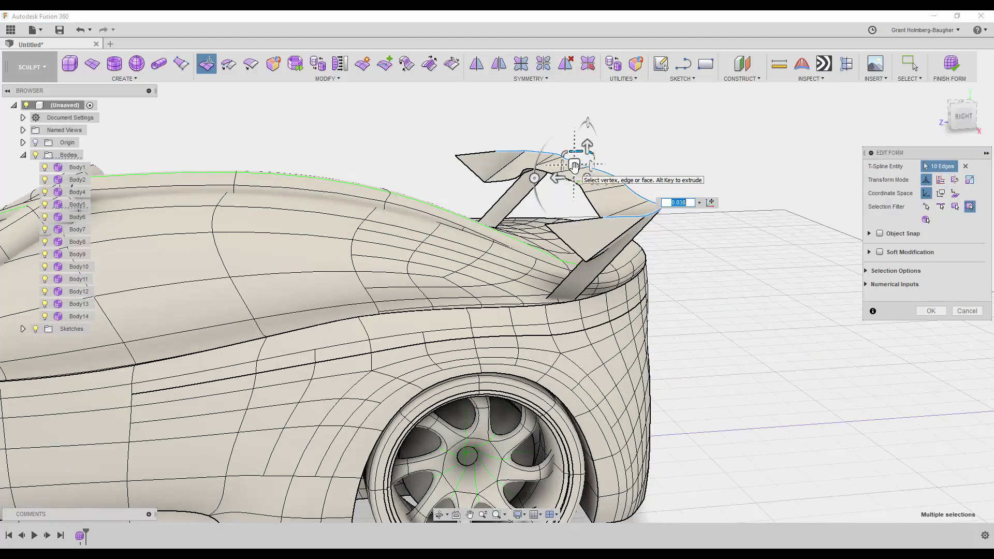
key("Escape")
mouse_move(496, 153)
middle_mouse_down("shift")
mouse_move(521, 149)
mouse_move(483, 184)
middle_mouse_up("shift")
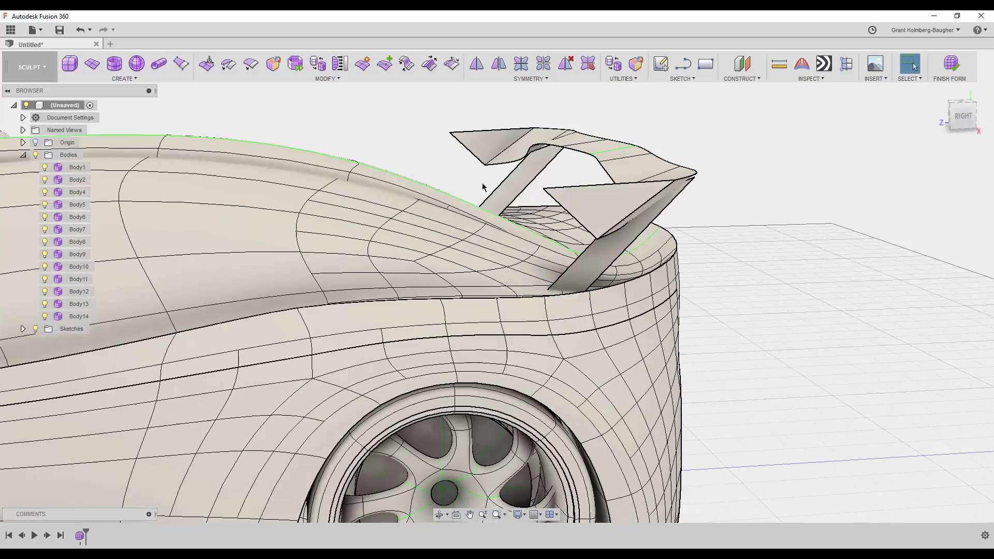
right_click(543, 188)
left_click(564, 176)
scroll(694, 119, "down", 5)
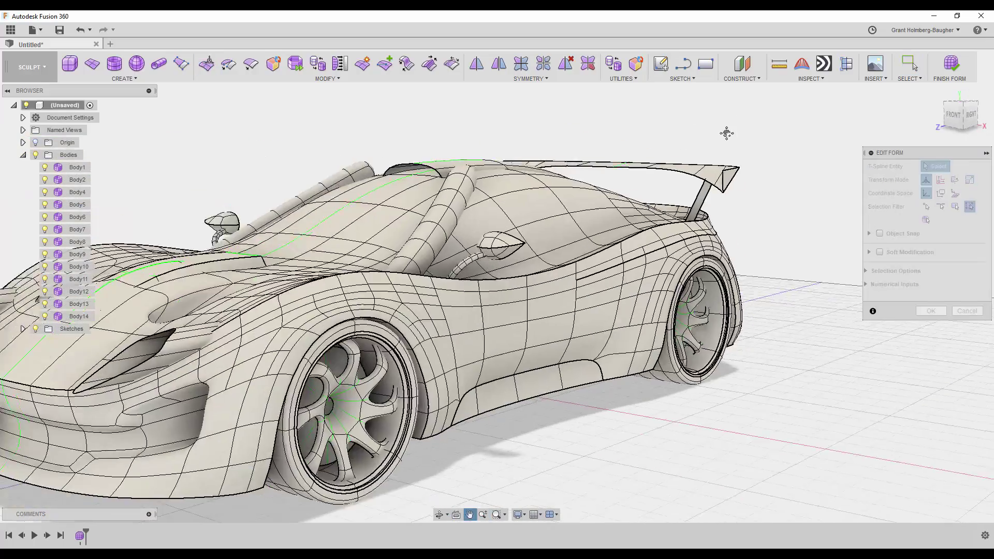
middle_click_drag(725, 133, 777, 129, "shift")
Convert the T-spline car body to a BRep solid, keeping edges
left_click(274, 63)
left_click(557, 135)
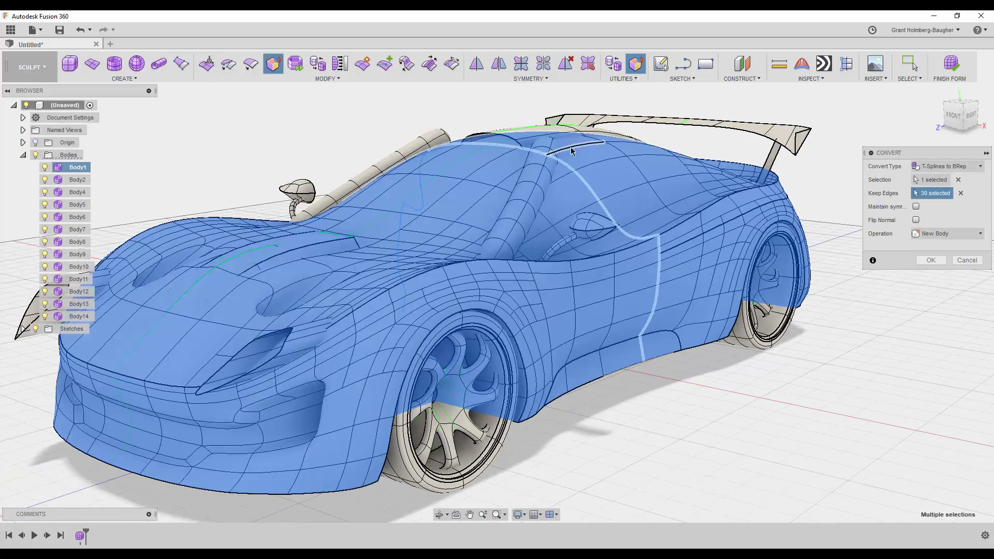
scroll(616, 220, "up", 3)
middle_click_drag(617, 220, 410, 303, "shift")
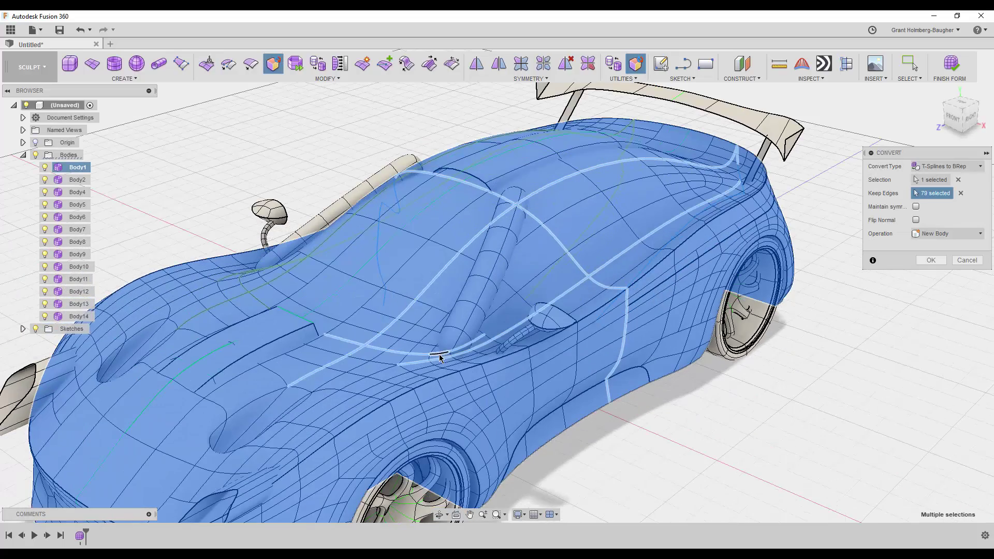
left_click(931, 258)
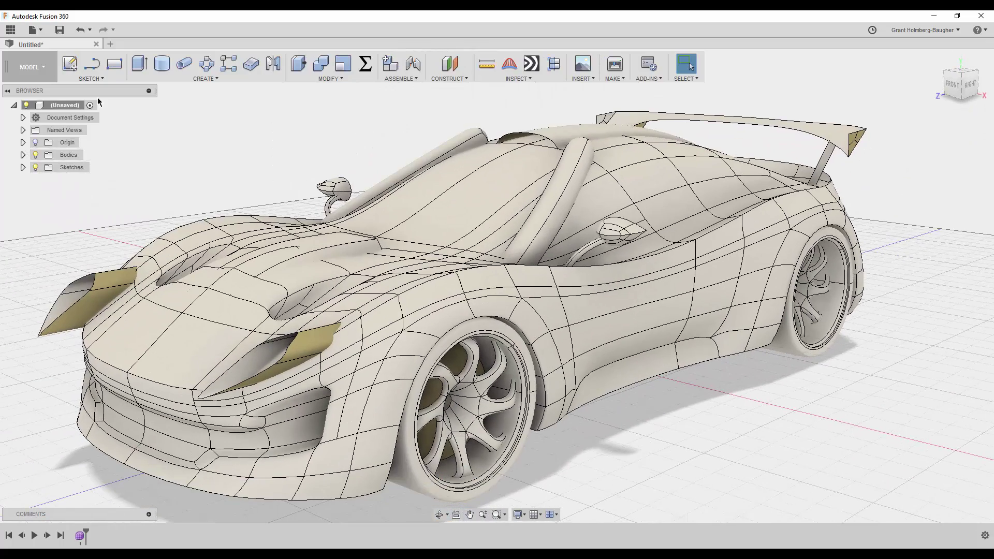
Switch to the Render workspace and start an in-canvas render of the car
left_click(31, 67)
left_click(21, 146)
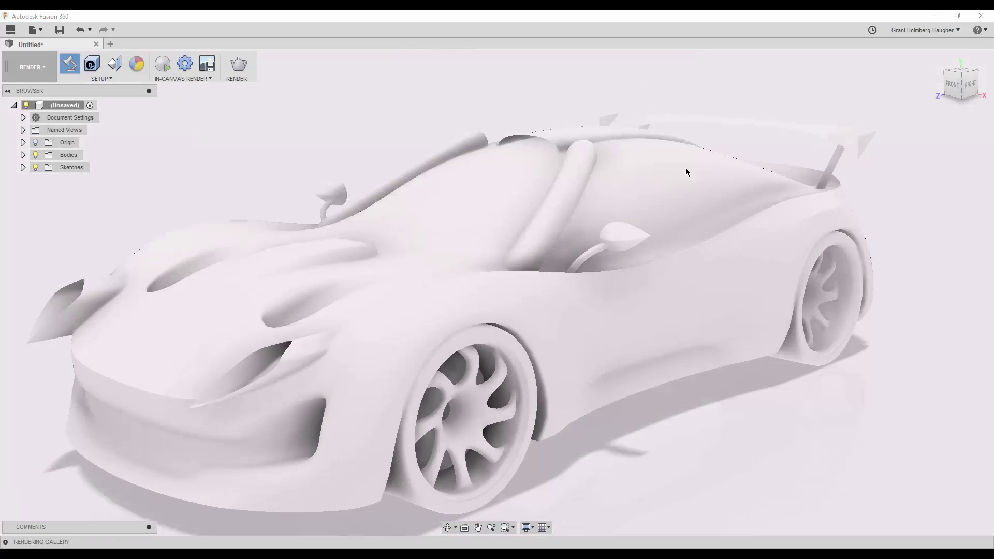
left_click(876, 446)
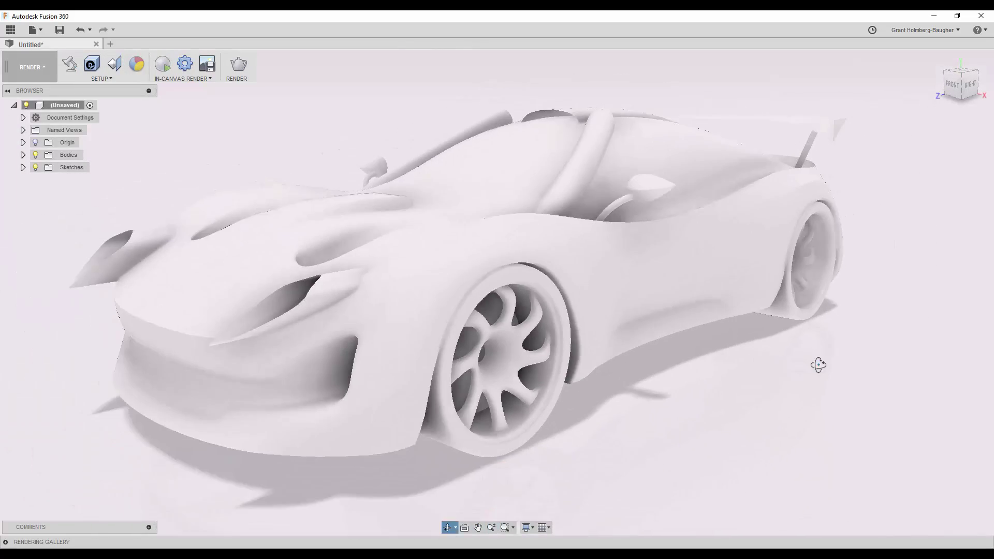
left_click(168, 62)
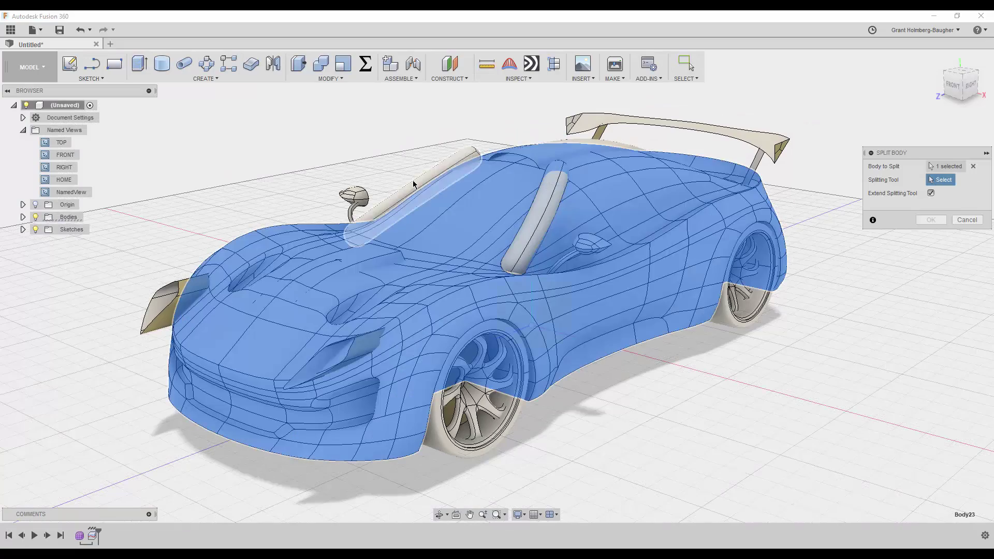
Cancel the split and push the roof tube's end face back along its local axis
key("Escape")
middle_click_drag(431, 138, 440, 139, "shift")
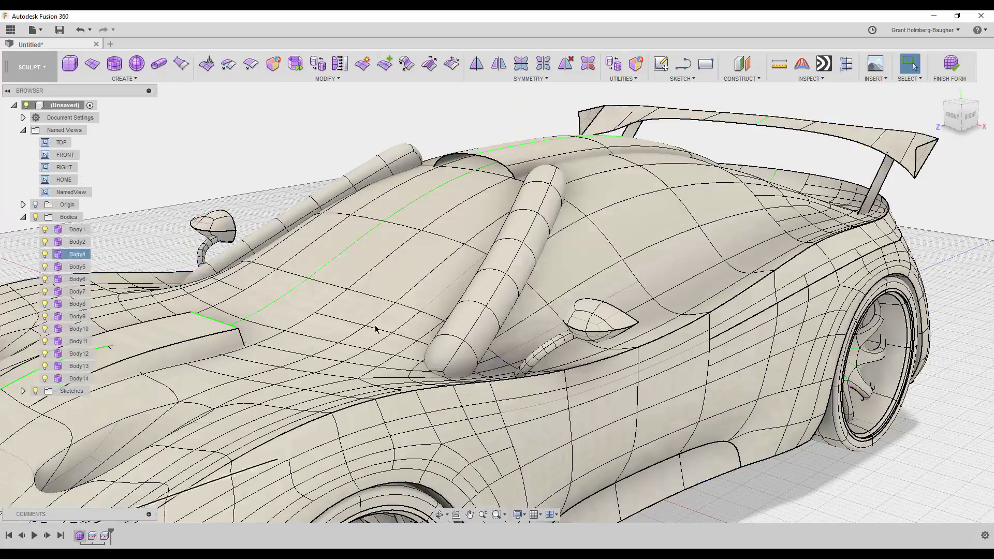
mouse_move(586, 198)
middle_mouse_down("shift")
mouse_move(538, 197)
mouse_move(554, 195)
middle_mouse_up("shift")
right_click(555, 195)
left_click(555, 238)
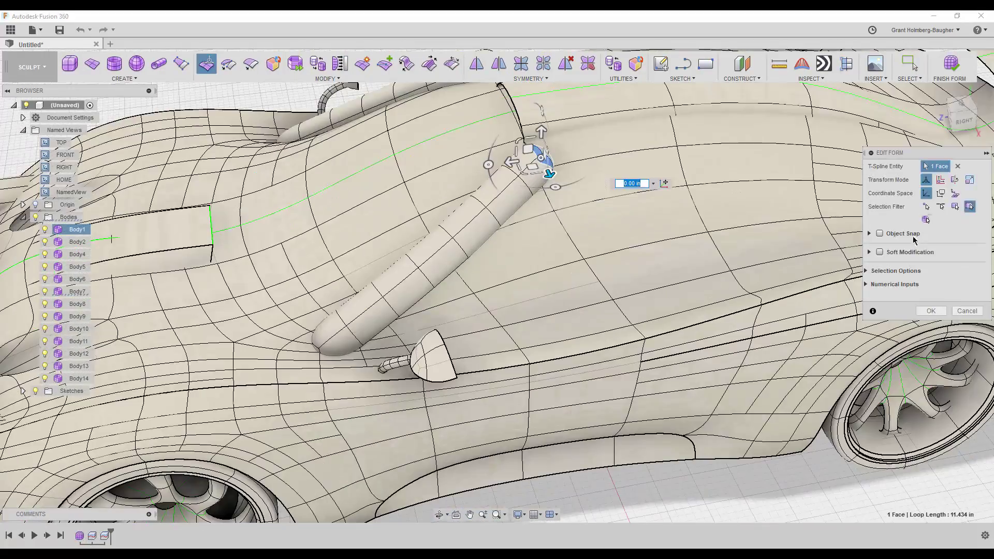
left_click(957, 195)
middle_click_drag(673, 217, 570, 165, "shift")
left_click_drag(533, 160, 557, 166)
key("Return")
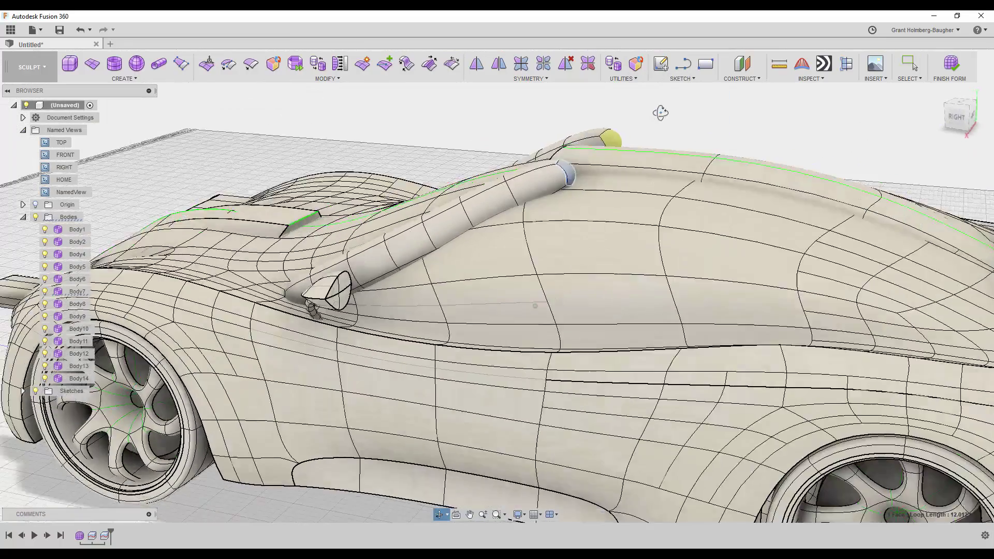
Re-enter the T-spline form, delete the left tube and mirror the remaining tube across
mouse_move(660, 113)
middle_mouse_down("shift")
mouse_move(567, 195)
mouse_move(517, 155)
mouse_move(527, 138)
middle_mouse_up("shift")
right_click(566, 194)
left_click(566, 194)
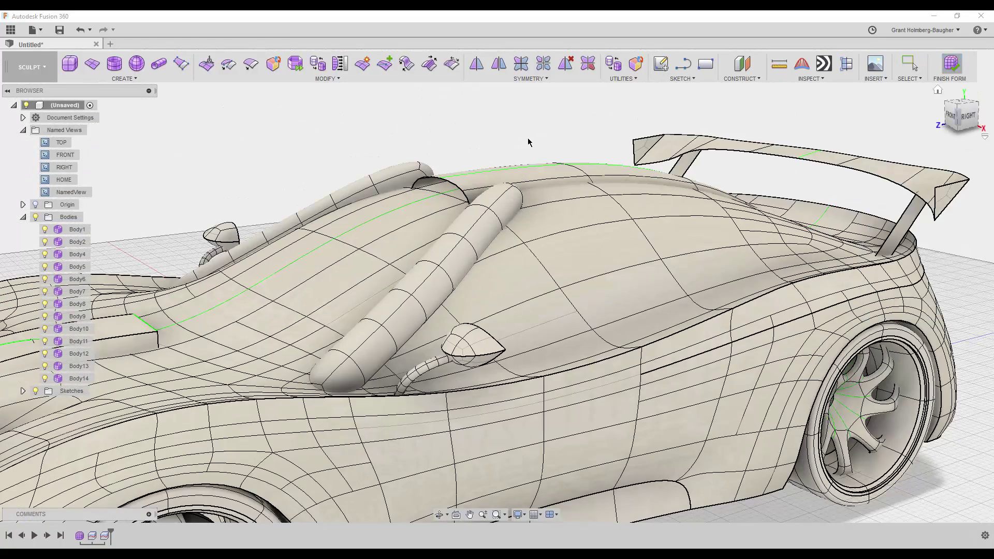
double_click(80, 536)
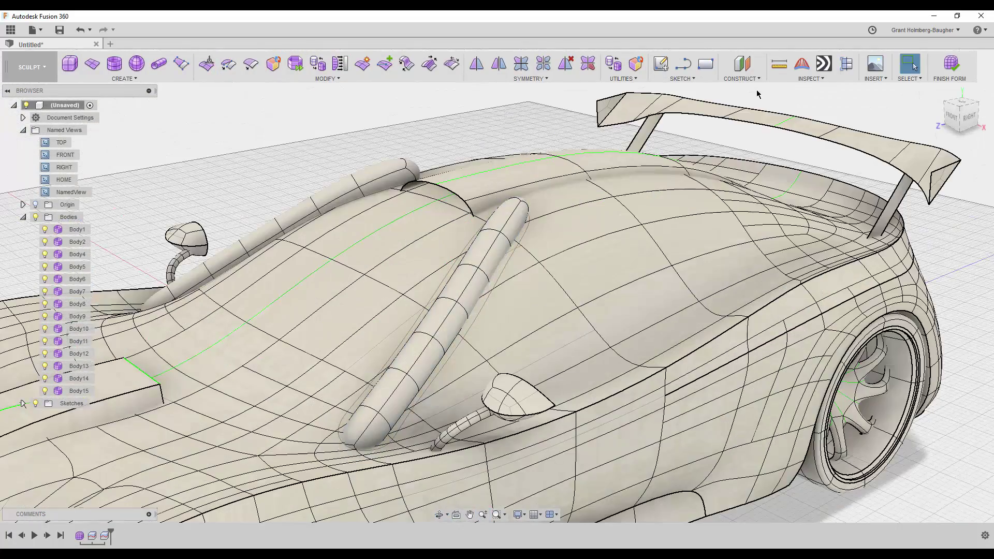
right_click(757, 93)
key("Escape")
left_click(383, 173)
key("Delete")
left_click(498, 63)
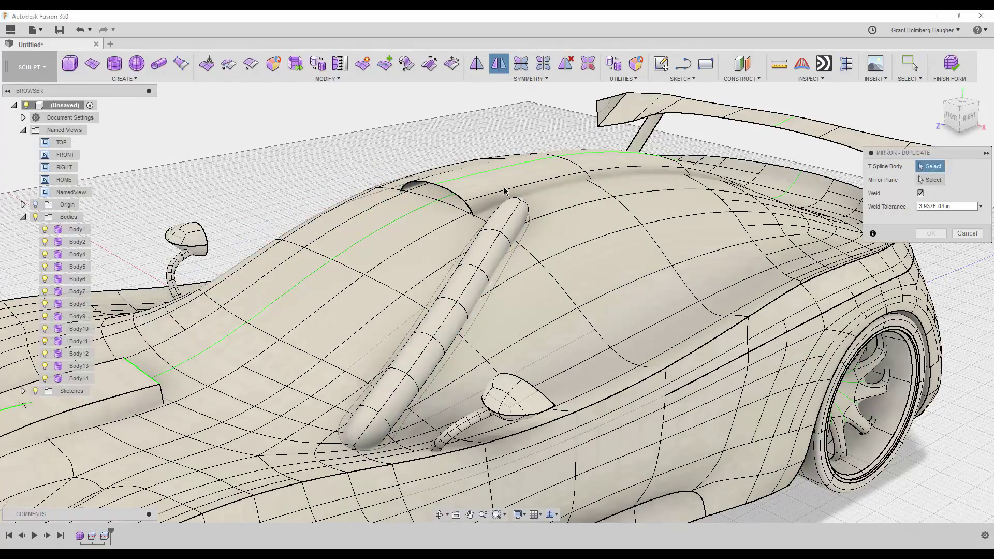
left_click(505, 190)
key("Return")
Select the loop near the tube end and the door faces from a top-down view
mouse_move(451, 115)
middle_mouse_down("shift")
mouse_move(383, 120)
mouse_move(545, 207)
mouse_move(633, 232)
mouse_move(735, 389)
middle_mouse_up("shift")
double_click(545, 208)
scroll(633, 231, "down", 3)
double_click(728, 337)
left_click(931, 311)
Edit the edges along the car's side and slide the mirror stalk tube inward
mouse_move(866, 315)
middle_mouse_down("shift")
mouse_move(677, 406)
mouse_move(523, 322)
mouse_move(692, 263)
mouse_move(495, 431)
middle_mouse_up("shift")
double_click(523, 322)
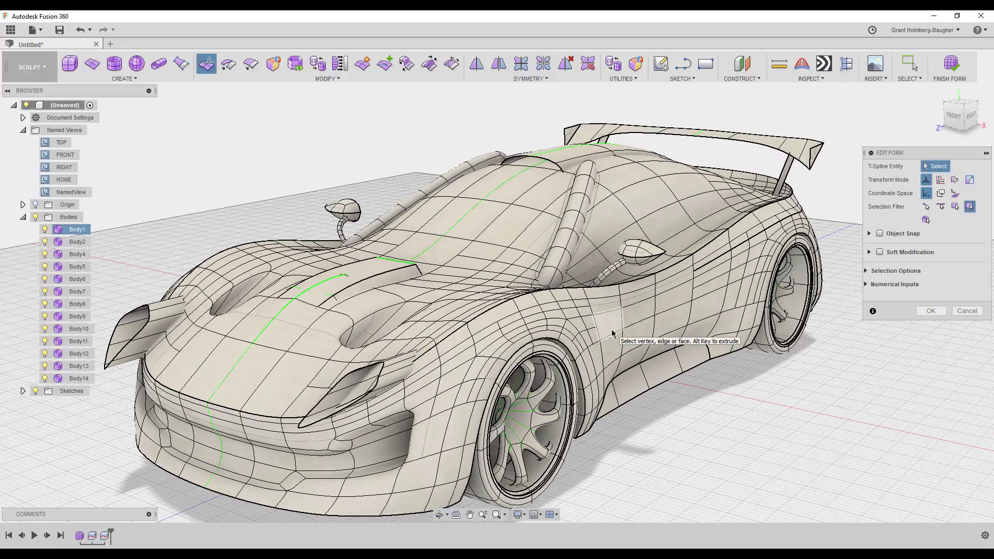
middle_click_drag(612, 333, 719, 400, "shift")
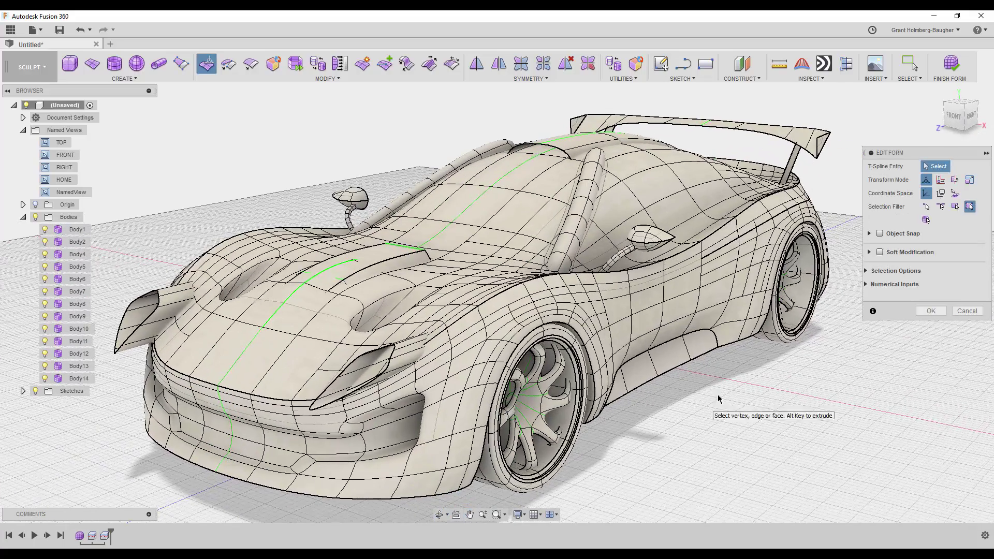
left_click(940, 312)
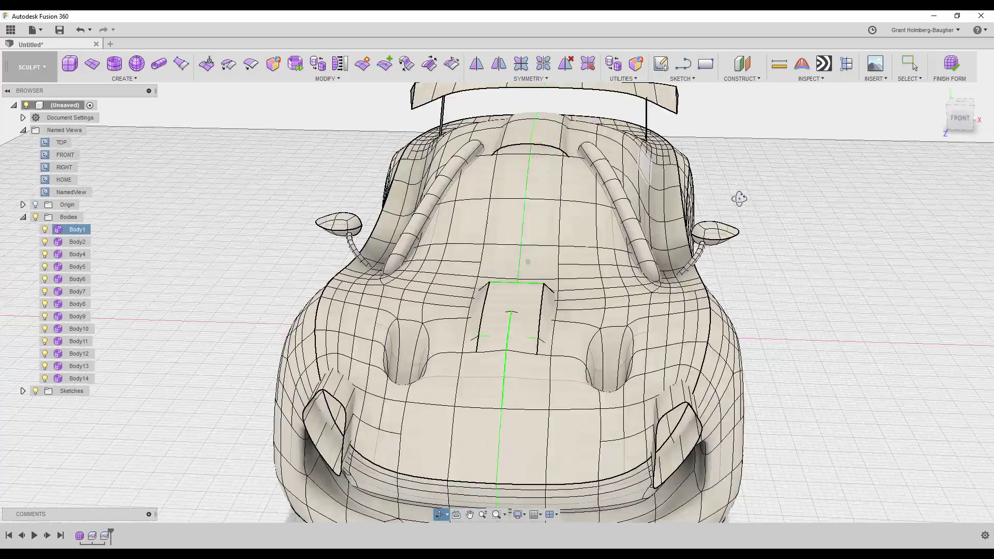
scroll(741, 196, "up", 5)
scroll(609, 299, "up", 3)
left_click_drag(136, 238, 143, 237)
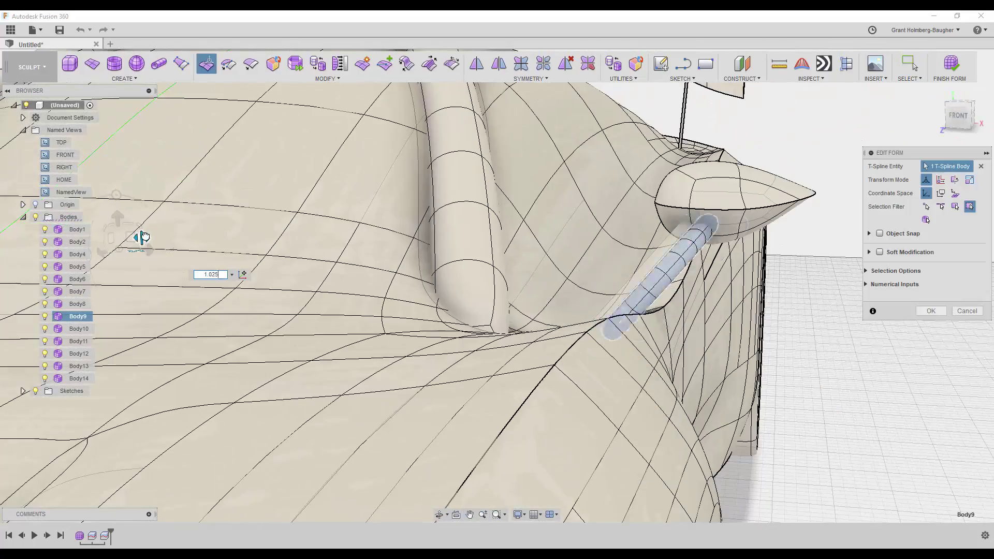
key("Return")
Reshape the side mirror body and check the tube's shape from the front
scroll(826, 281, "down", 10)
mouse_move(923, 199)
middle_mouse_down("shift")
mouse_move(677, 155)
mouse_move(792, 162)
mouse_move(788, 251)
middle_mouse_up("shift")
right_click(788, 251)
left_click(788, 222)
scroll(644, 256, "up", 5)
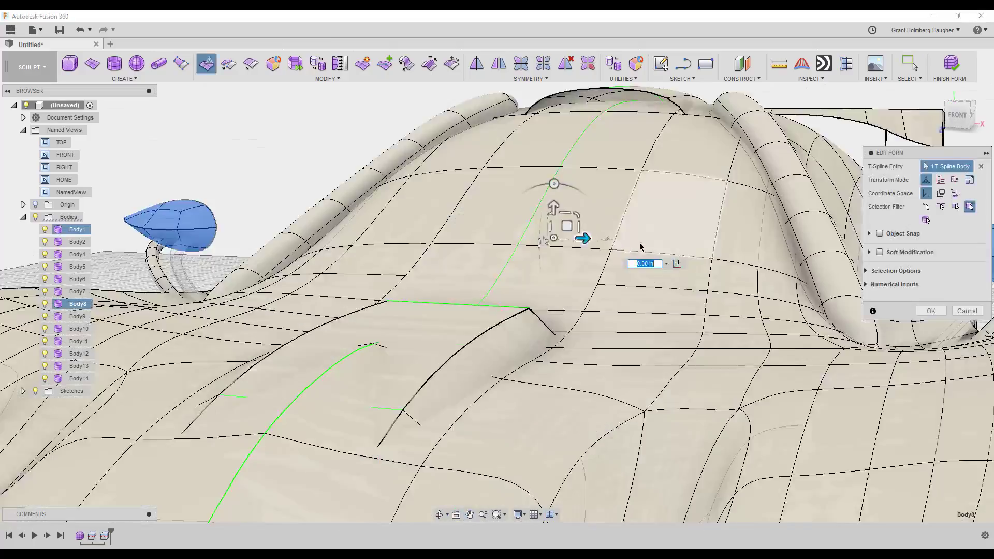
middle_click_drag(365, 280, 362, 226, "shift")
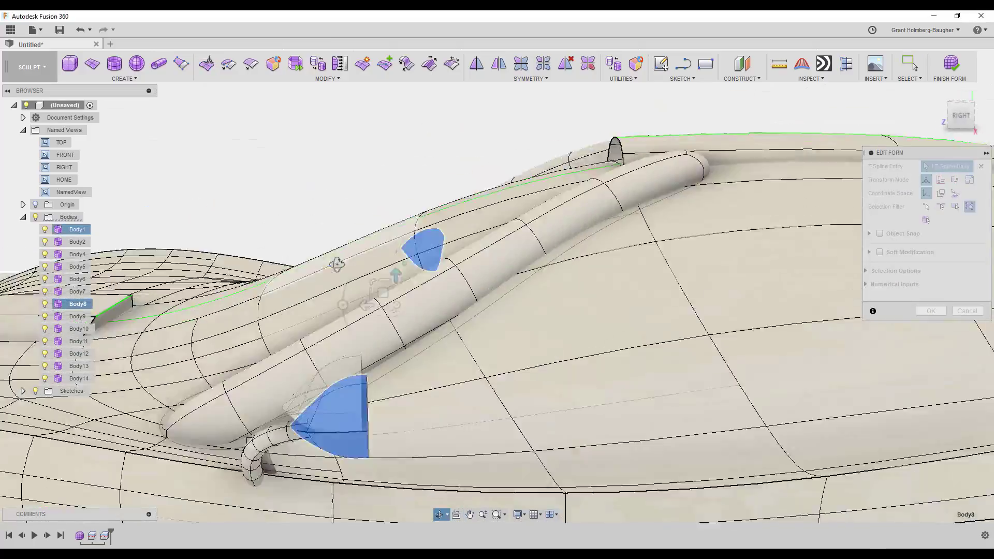
key("Return")
Open the Appearance panel from a view looking down over the car
scroll(390, 150, "down", 10)
mouse_move(391, 151)
middle_mouse_down("shift")
mouse_move(421, 123)
mouse_move(422, 140)
middle_mouse_up("shift")
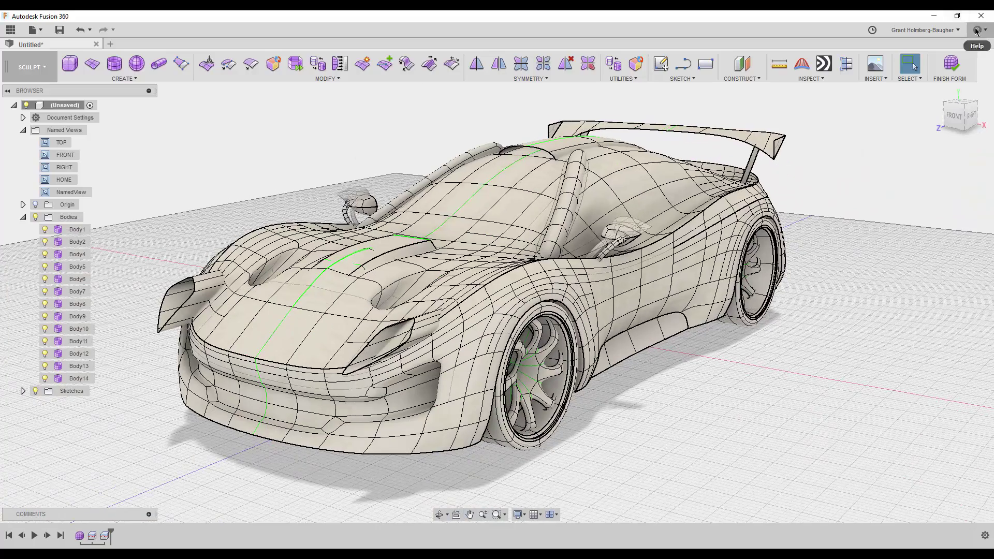
middle_click_drag(827, 143, 825, 143, "shift")
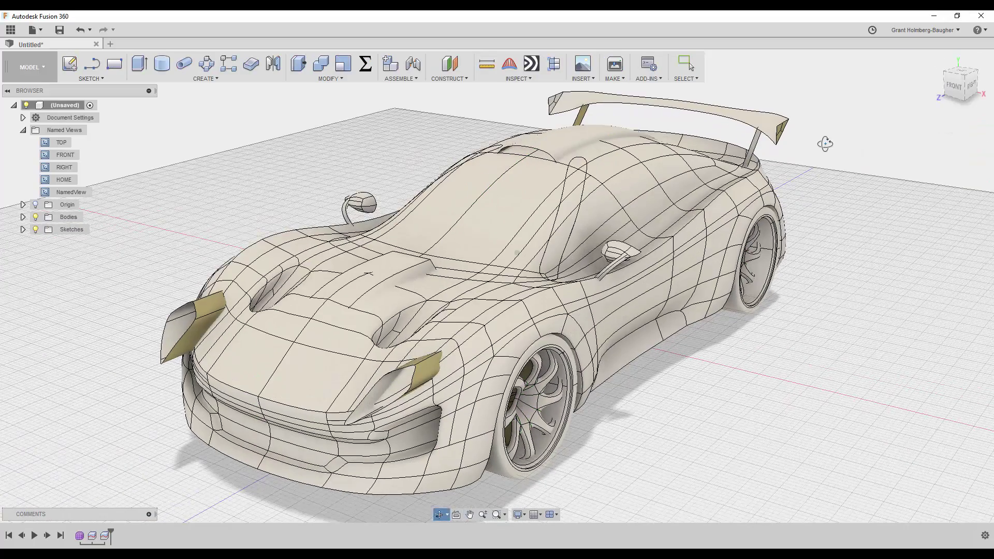
key("a")
scroll(513, 352, "up", 4)
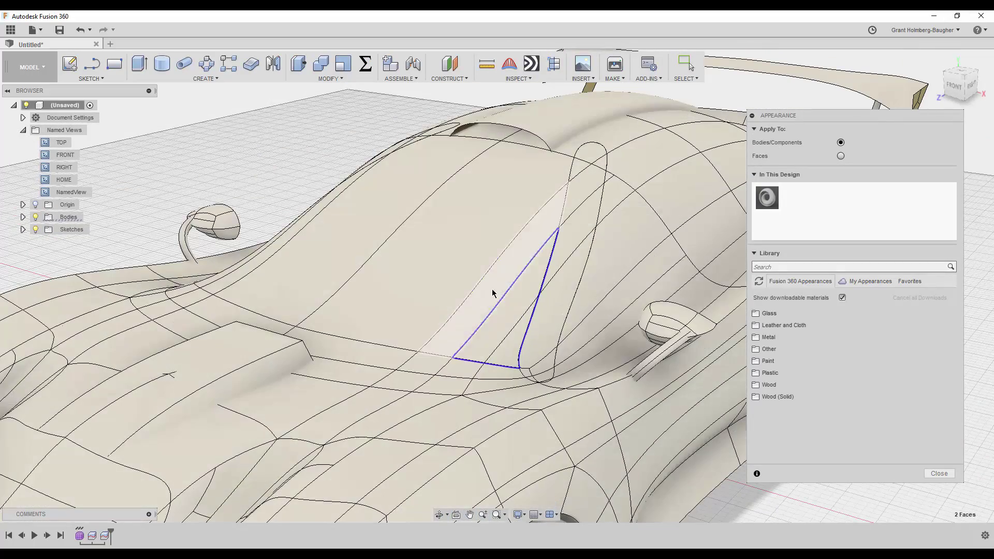
Select the windshield face and orbit round to the car's right side
left_click(399, 204)
middle_click_drag(399, 204, 331, 278, "shift")
middle_click_drag(308, 322, 342, 313, "shift")
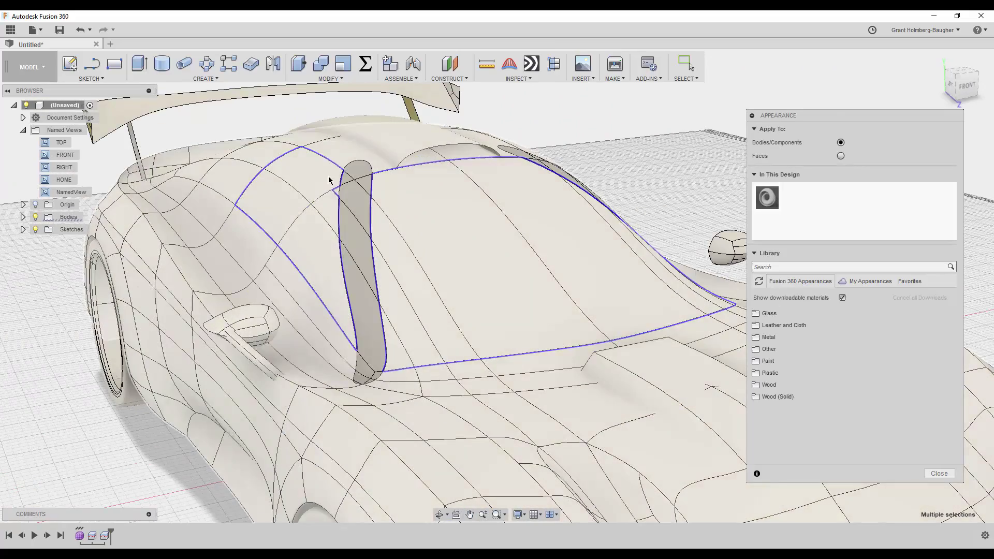
scroll(337, 194, "up", 5)
middle_click_drag(337, 194, 348, 221, "shift")
scroll(348, 222, "down", 3)
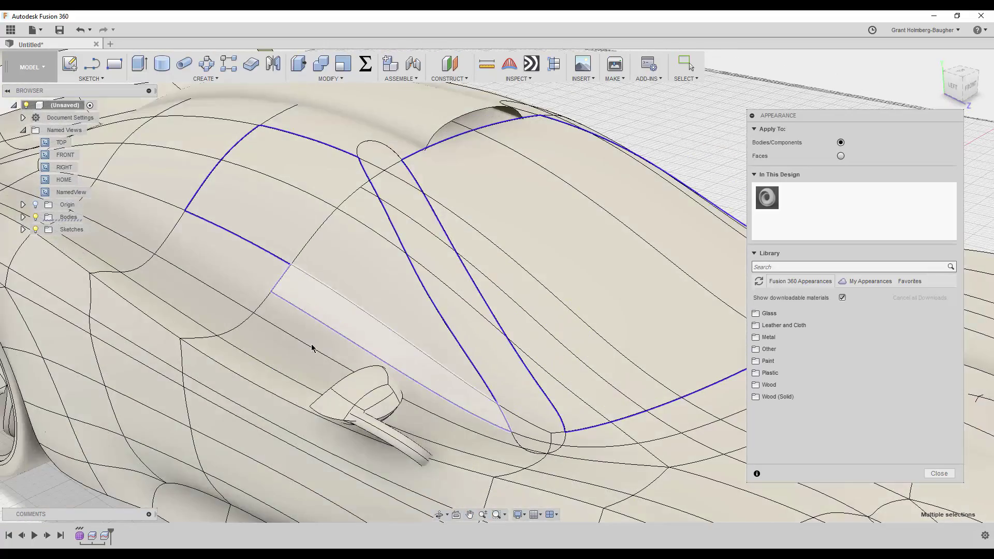
scroll(299, 324, "down", 3)
mouse_move(299, 324)
middle_mouse_down("shift")
mouse_move(239, 166)
mouse_move(289, 160)
mouse_move(184, 165)
mouse_move(688, 173)
mouse_move(631, 244)
middle_mouse_up("shift")
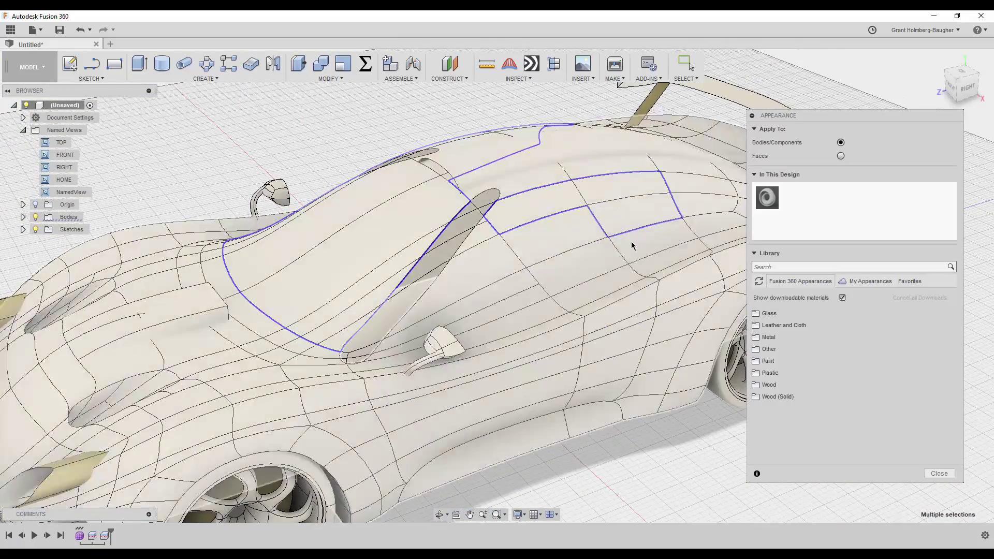
Add the side window faces and apply Glass - Heavy Color to the windows
left_click(580, 245, "shift")
scroll(515, 303, "up", 5)
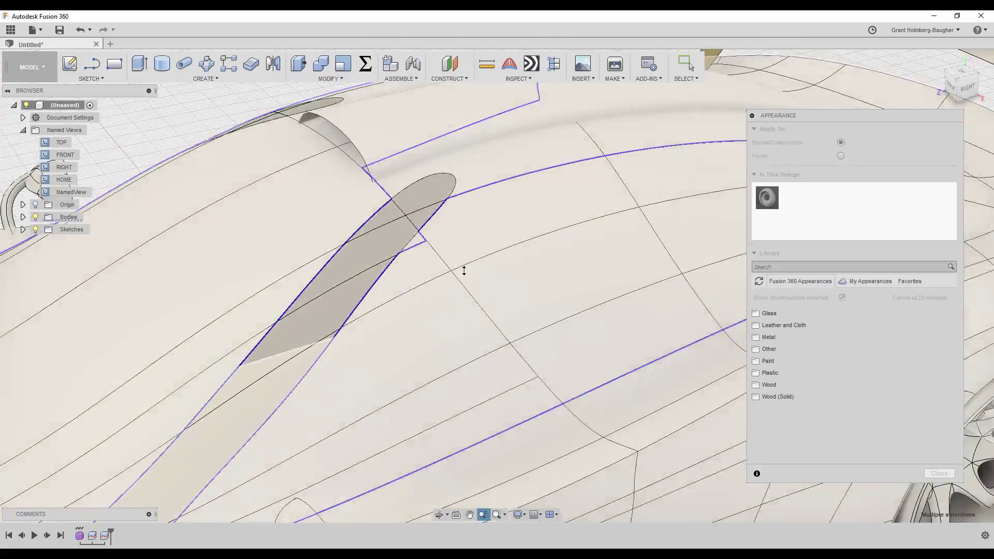
scroll(464, 271, "up", 3)
left_click(770, 314)
left_click_drag(779, 344, 539, 263)
scroll(539, 263, "down", 10)
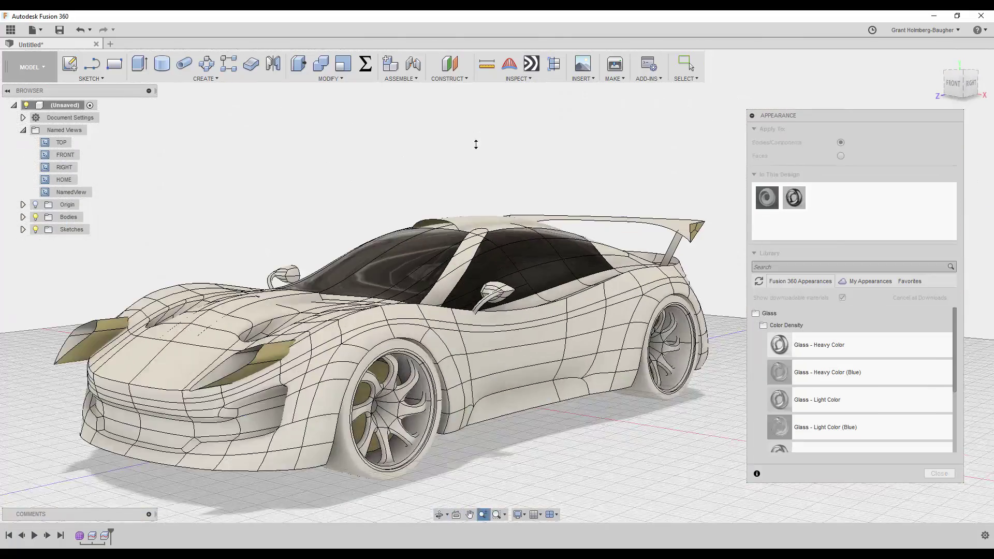
left_click(823, 315)
Paint the body panels, wing and pillars with Paint - Enamel Glossy (Blue)
left_click(802, 362)
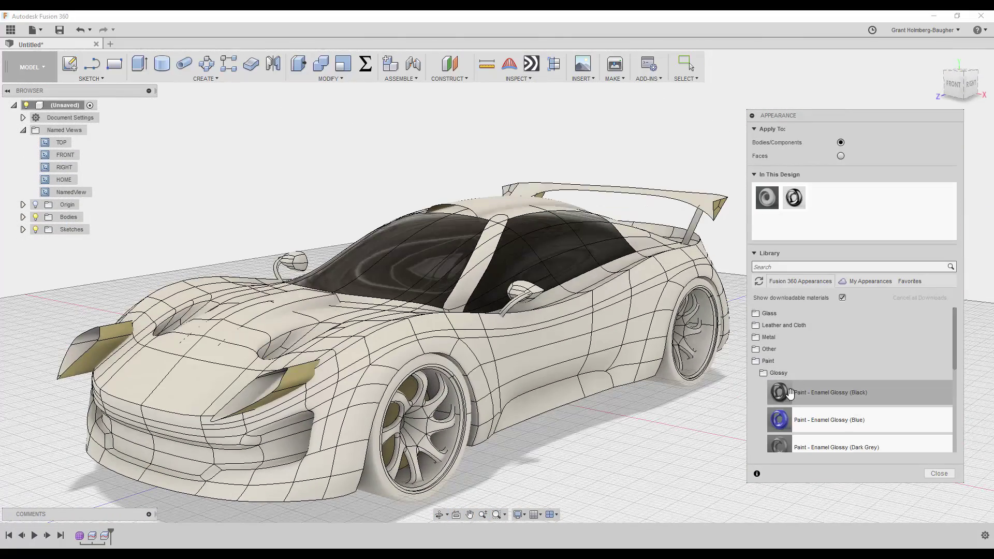
left_click_drag(824, 198, 565, 264)
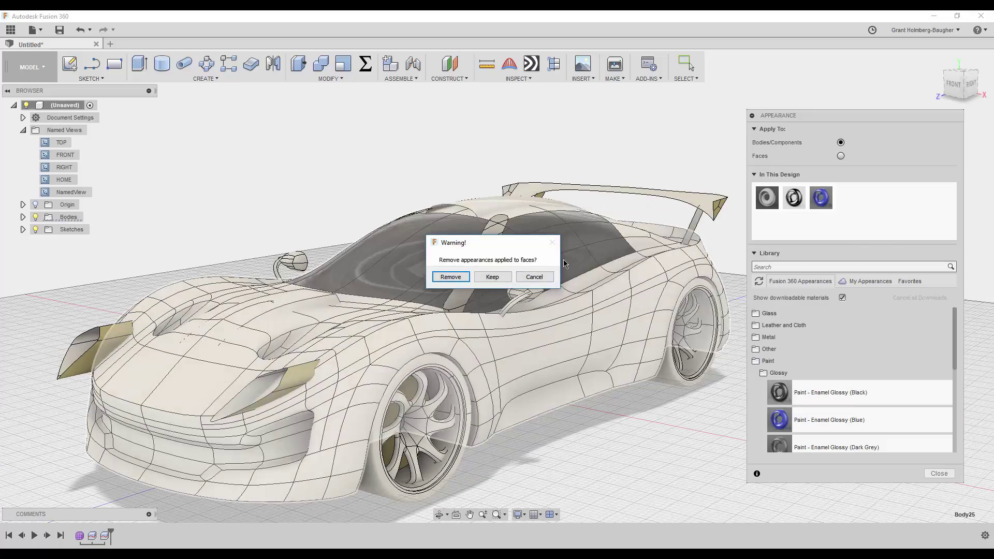
left_click(492, 277)
left_click_drag(822, 197, 497, 259)
left_click(492, 277)
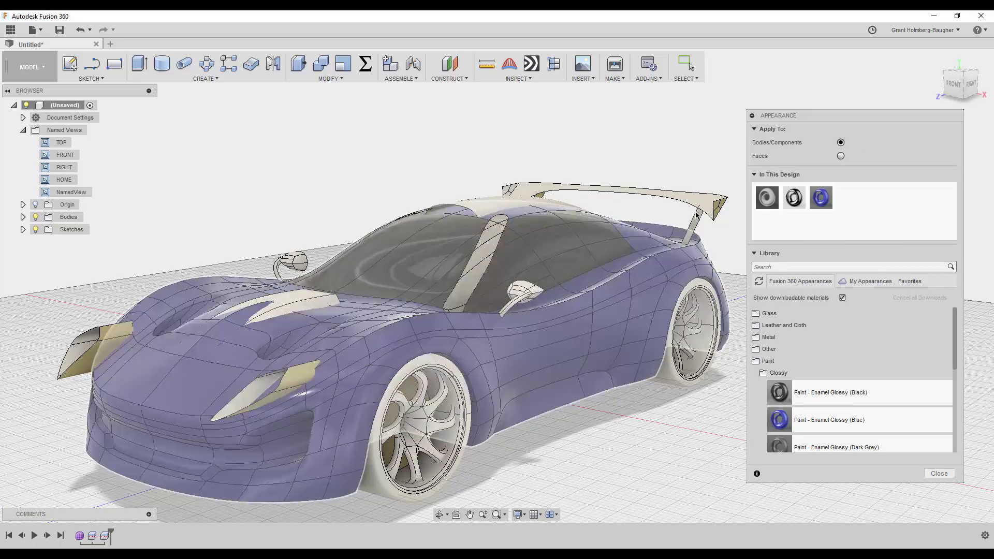
left_click_drag(821, 197, 495, 243)
middle_click_drag(494, 242, 577, 278, "shift")
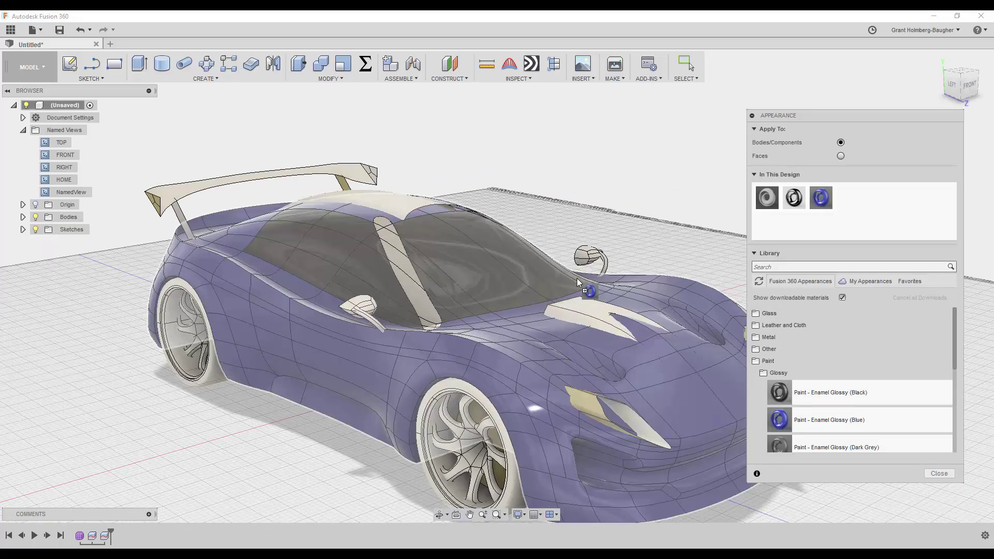
left_click_drag(577, 278, 577, 278)
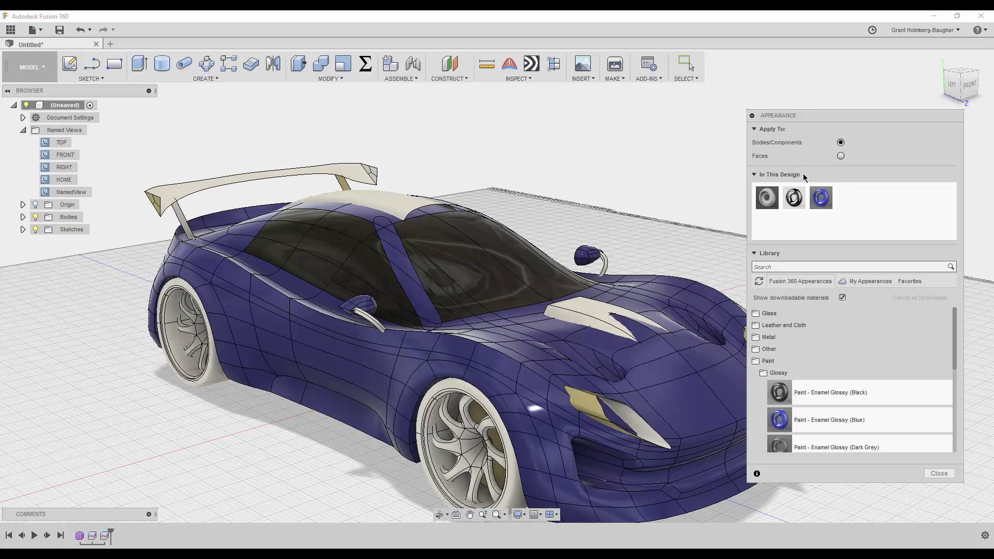
left_click_drag(817, 200, 396, 303)
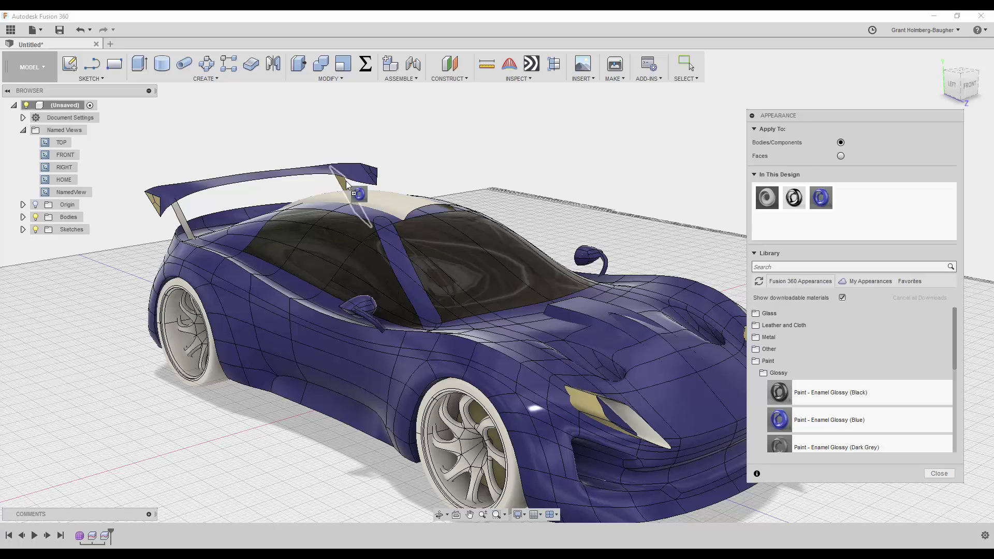
Darken the white plastic appearance's colour to dark grey
double_click(796, 212)
left_click_drag(739, 173, 746, 224)
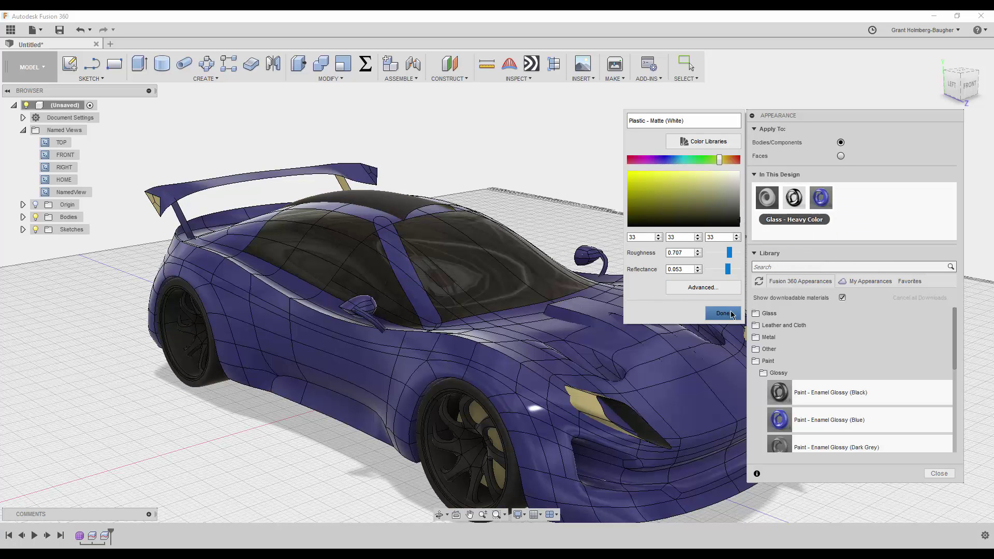
left_click(768, 338)
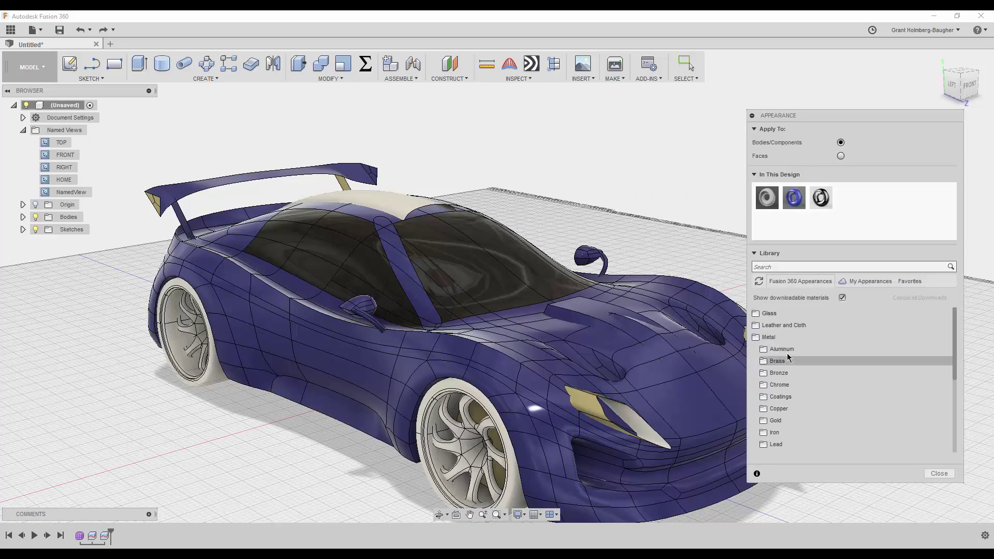
Apply Aluminum - Anodized Glossy (Grey) to all rims and start an in-canvas render
left_click_drag(856, 207, 477, 445)
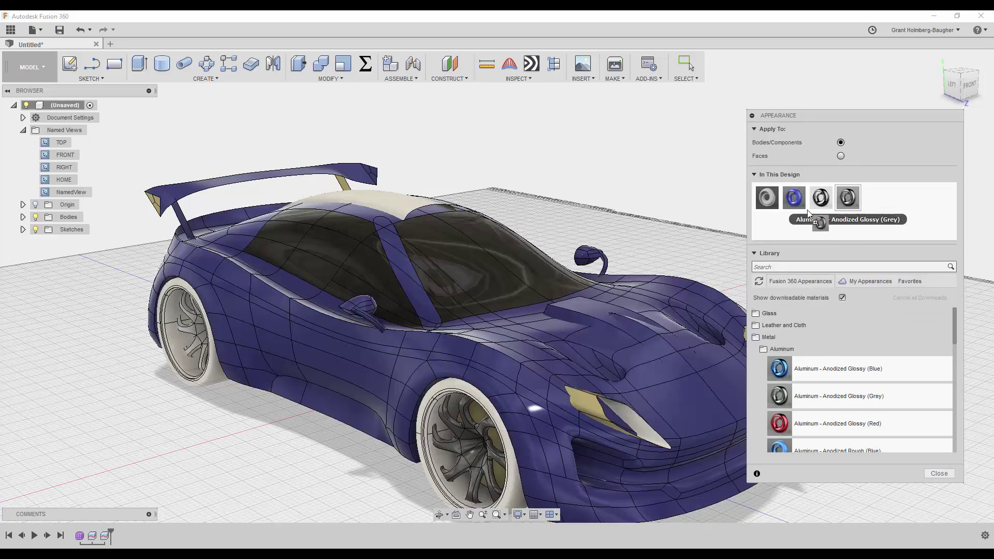
middle_click_drag(622, 311, 879, 184, "shift")
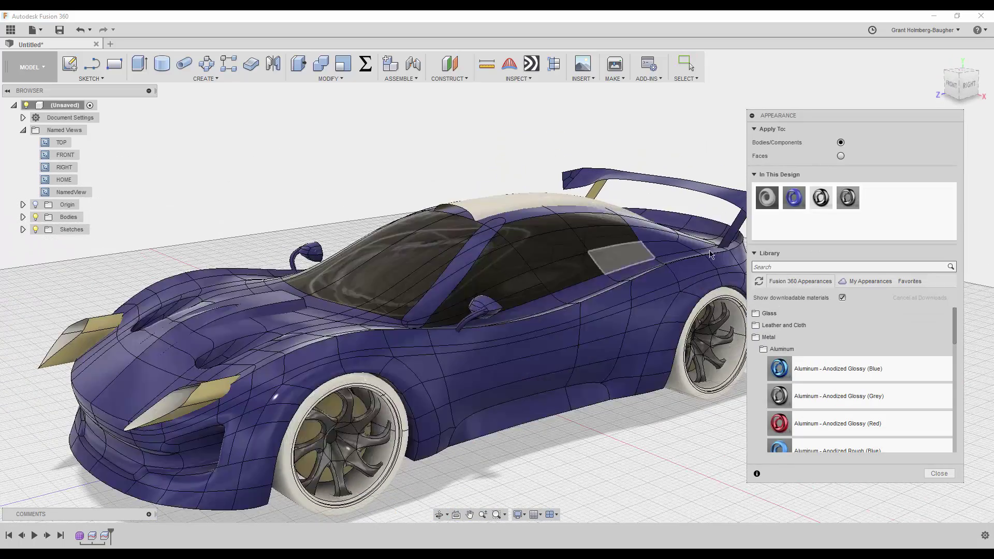
left_click_drag(841, 202, 313, 405)
middle_click_drag(466, 363, 312, 405, "shift")
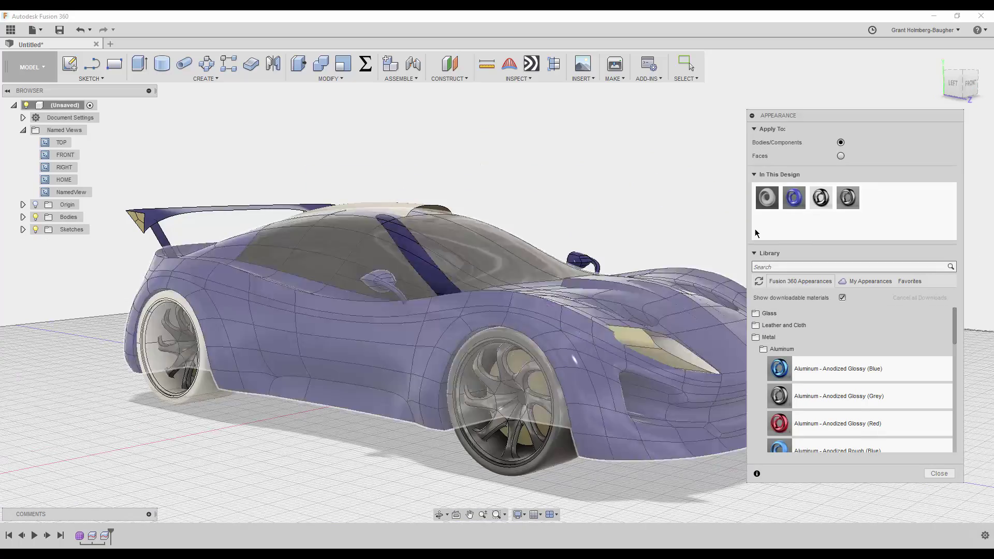
left_click_drag(313, 405, 313, 405)
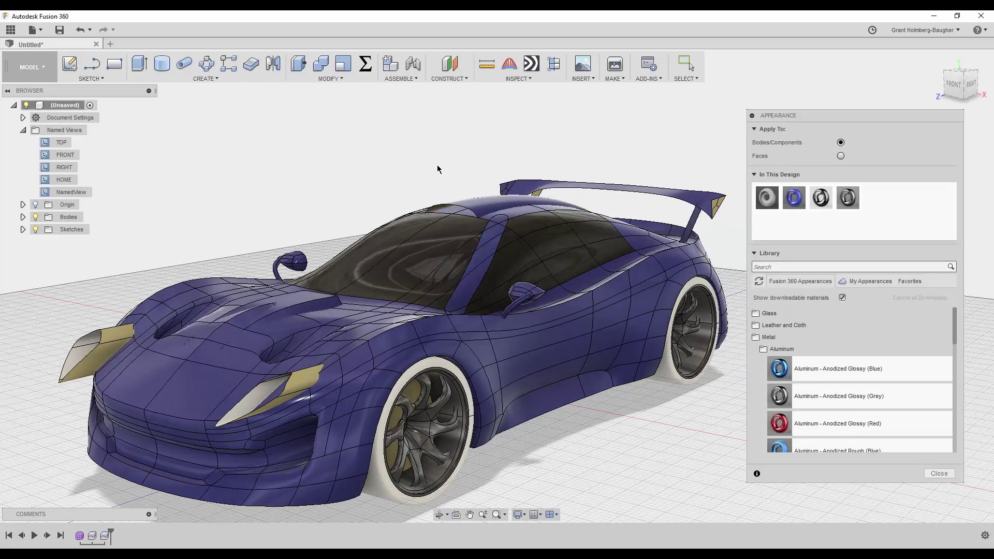
middle_click_drag(431, 167, 447, 131, "shift")
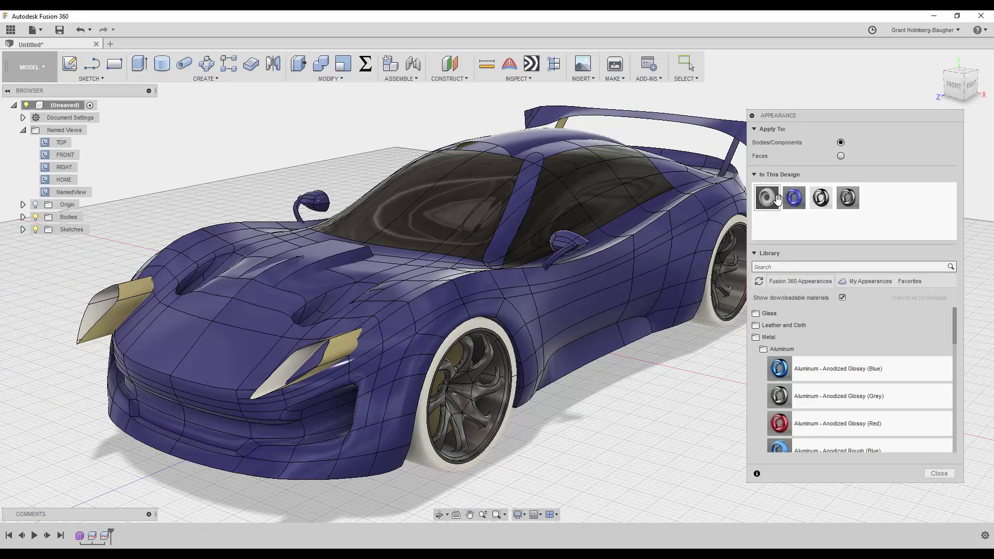
left_click(157, 66)
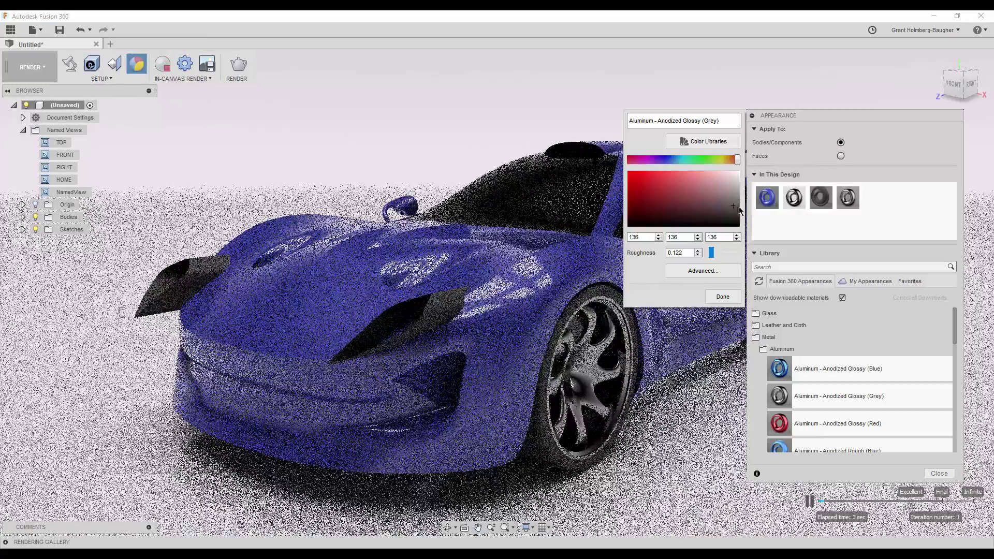
Set Aluminum - Anodized Glossy (Grey) to RGB 73,73,73 and roughness 0.291, then confirm
left_click(739, 211)
left_click_drag(711, 253, 721, 254)
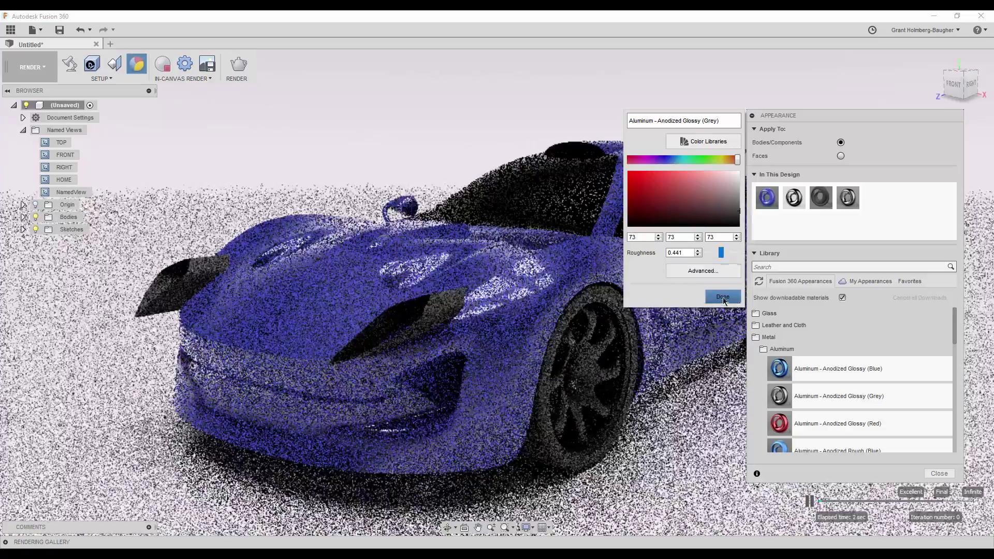
left_click(723, 296)
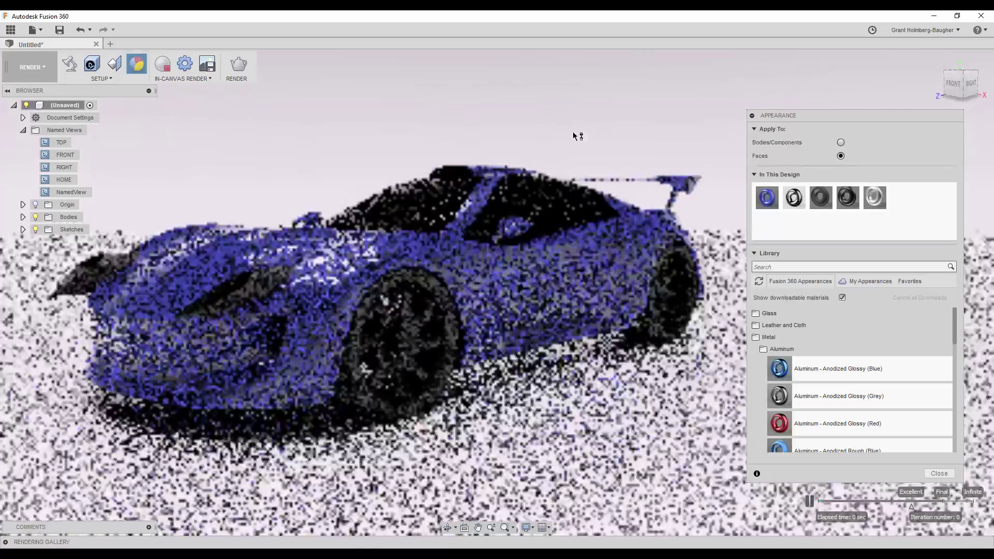
scroll(744, 106, "up", 5)
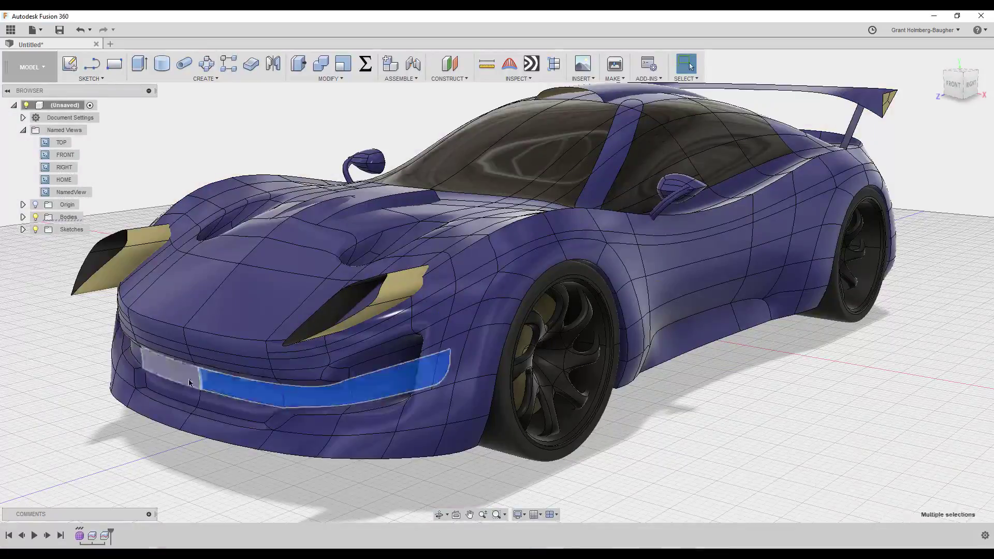
Finish the front-lip crease and the sculpt form, returning to modelling
middle_click_drag(189, 382, 317, 386, "shift")
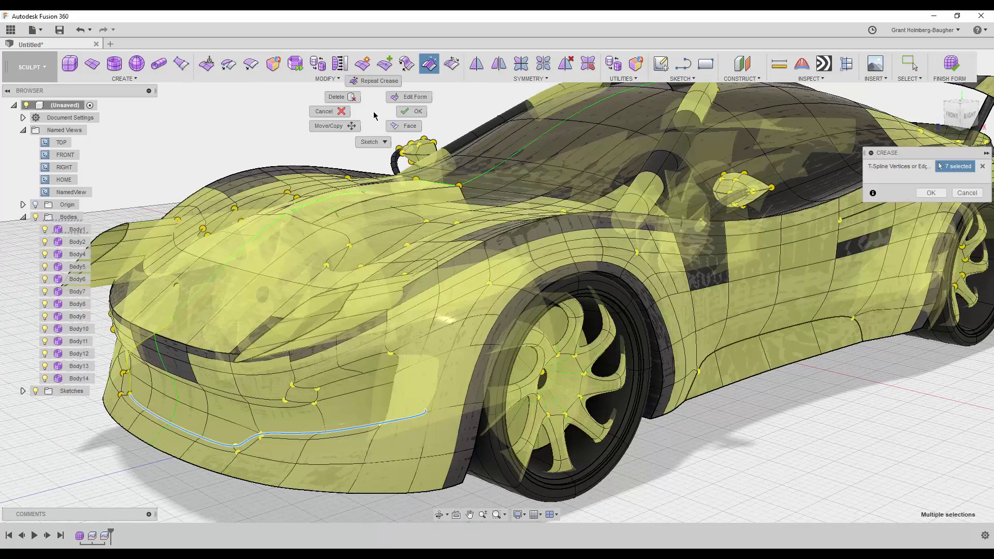
left_click(959, 191)
left_click(952, 64)
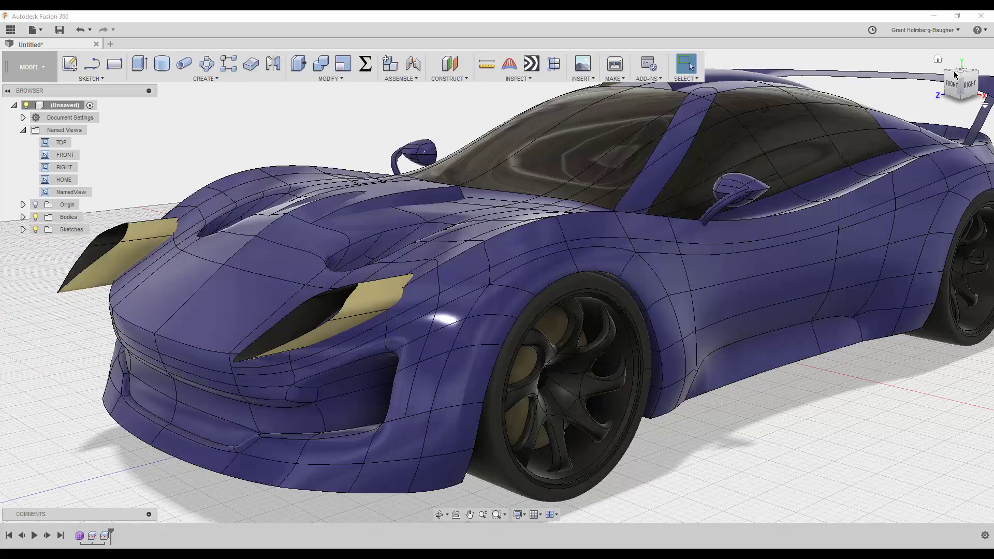
scroll(269, 187, "down", 5)
scroll(492, 287, "up", 10)
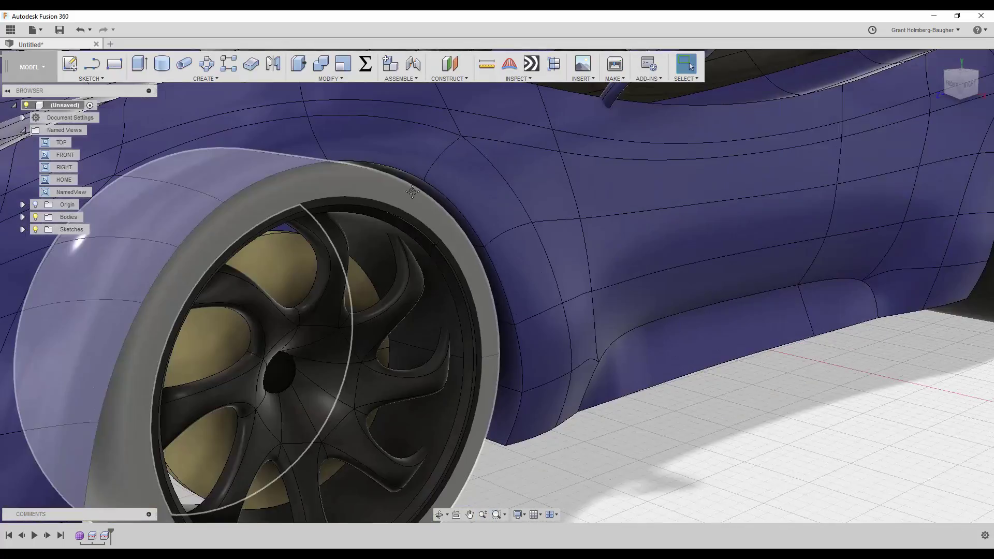
Switch appearances to apply per face and apply one to a wheel face
key("a")
left_click(841, 156)
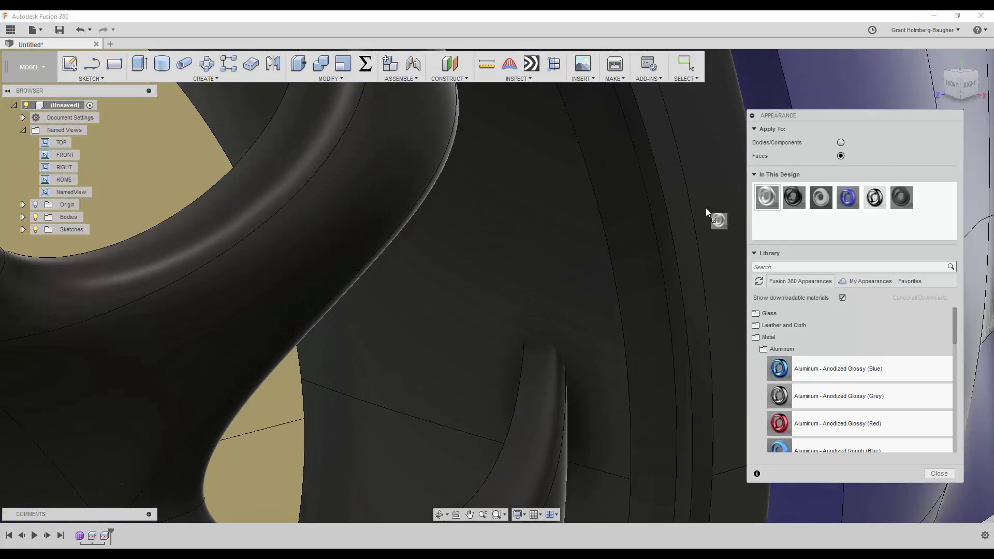
left_click_drag(707, 213, 513, 244)
Start Create > Thicken on the rear spoiler surface
scroll(707, 212, "down", 5)
scroll(518, 238, "up", 4)
scroll(513, 244, "up", 5)
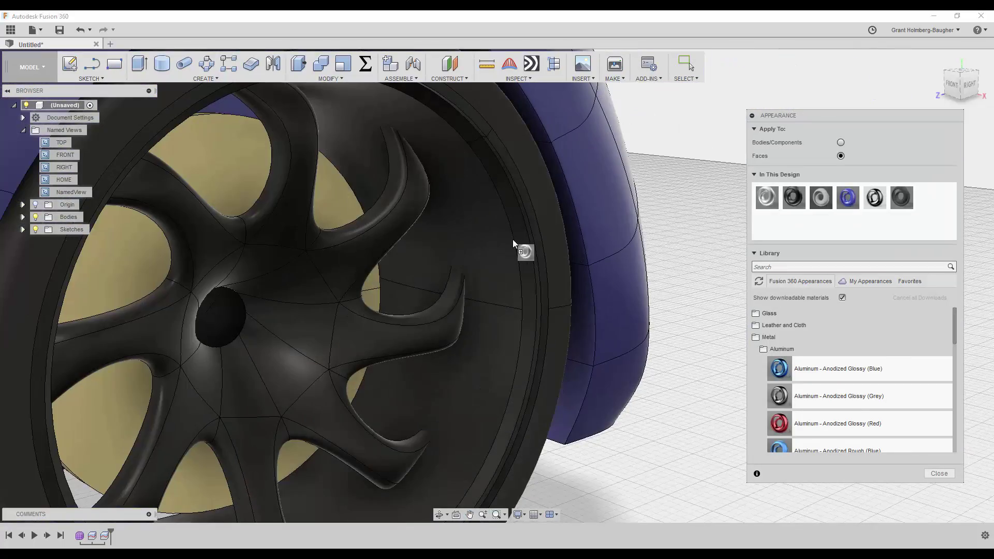
scroll(513, 244, "down", 5)
scroll(513, 244, "down", 4)
left_click(251, 63)
Thicken the rear spoiler face to 0.1 in
left_click(652, 159)
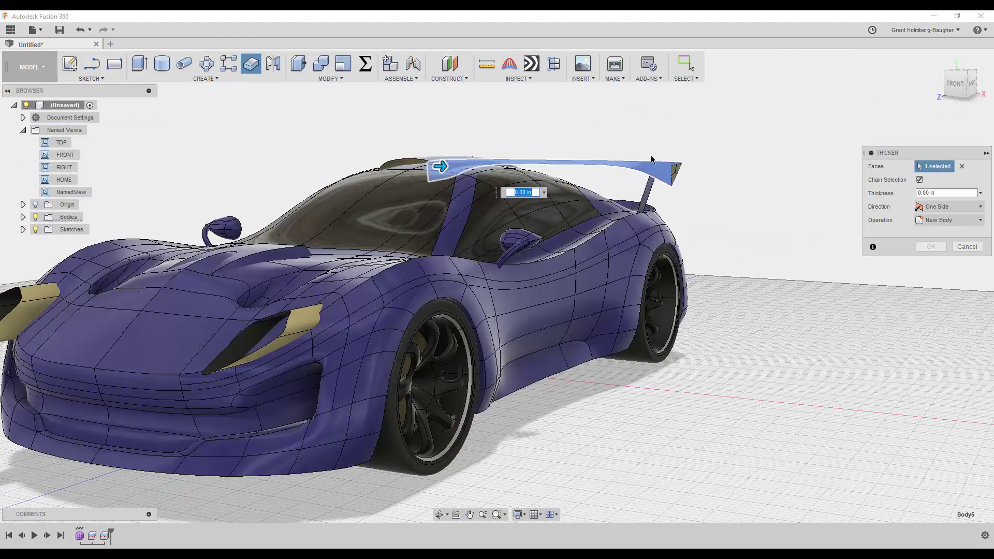
type(".1")
key("Return")
Paint the thickened spoiler with the blue appearance
key("a")
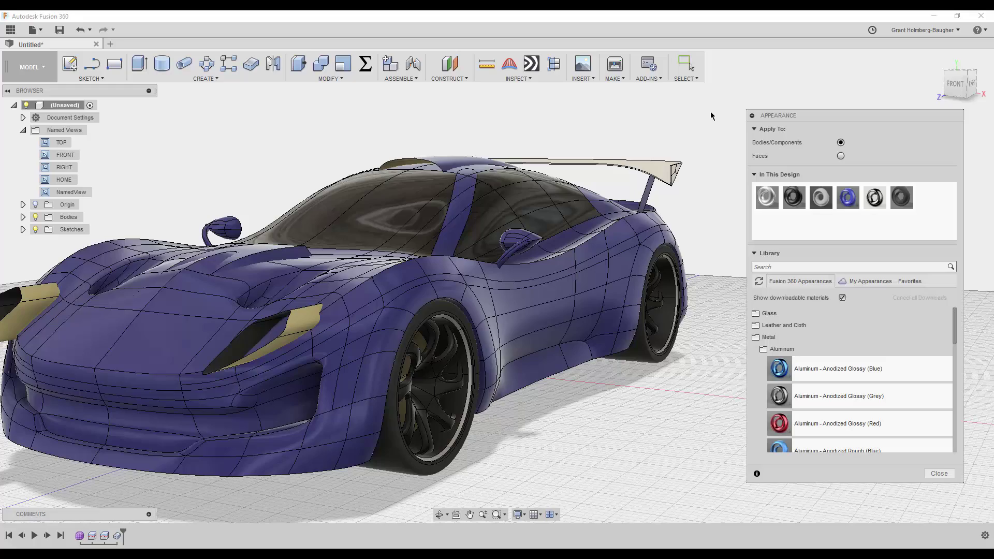
left_click_drag(661, 161, 661, 162)
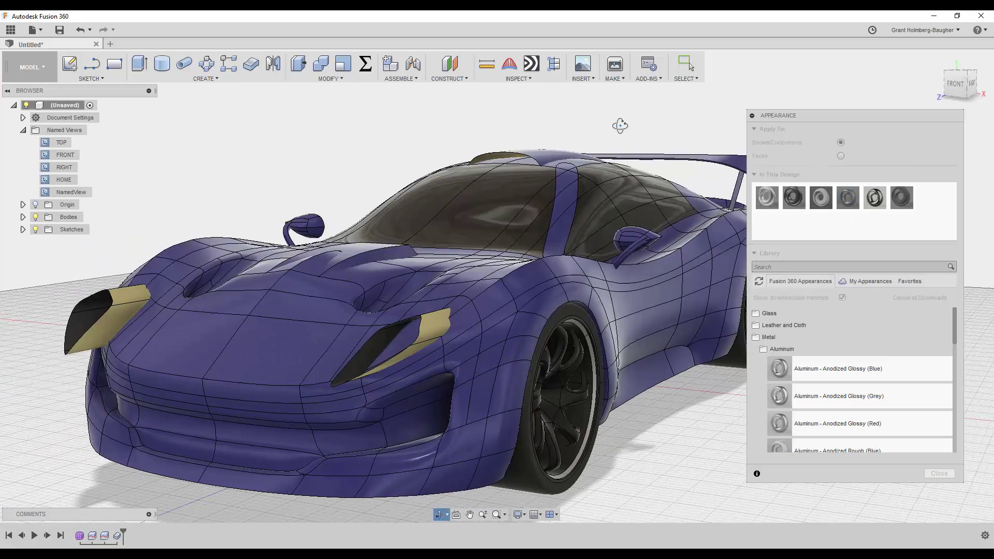
middle_click_drag(661, 161, 749, 167)
left_click(940, 473)
Preview an in-canvas render in RENDER, then return to the MODEL workspace
left_click(31, 67)
left_click(21, 145)
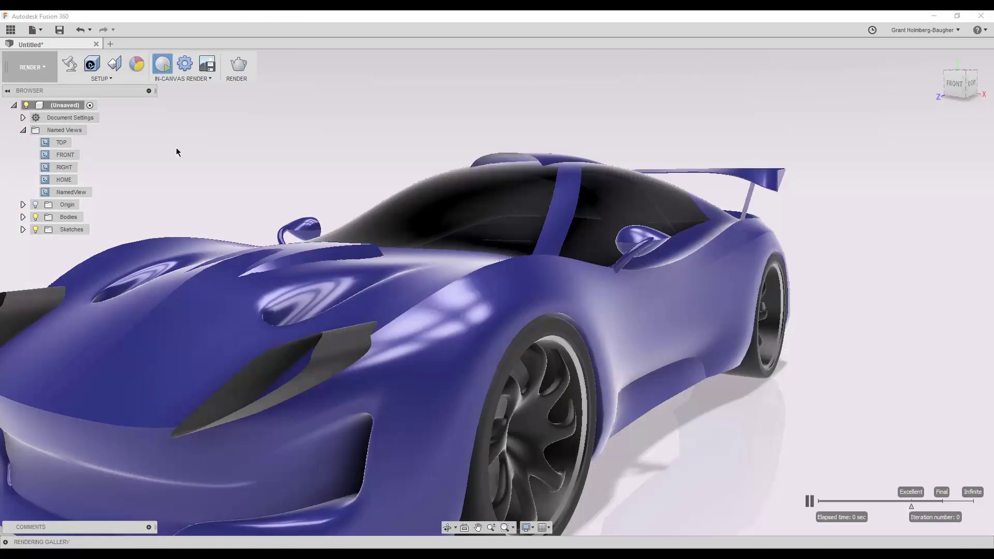
left_click(163, 63)
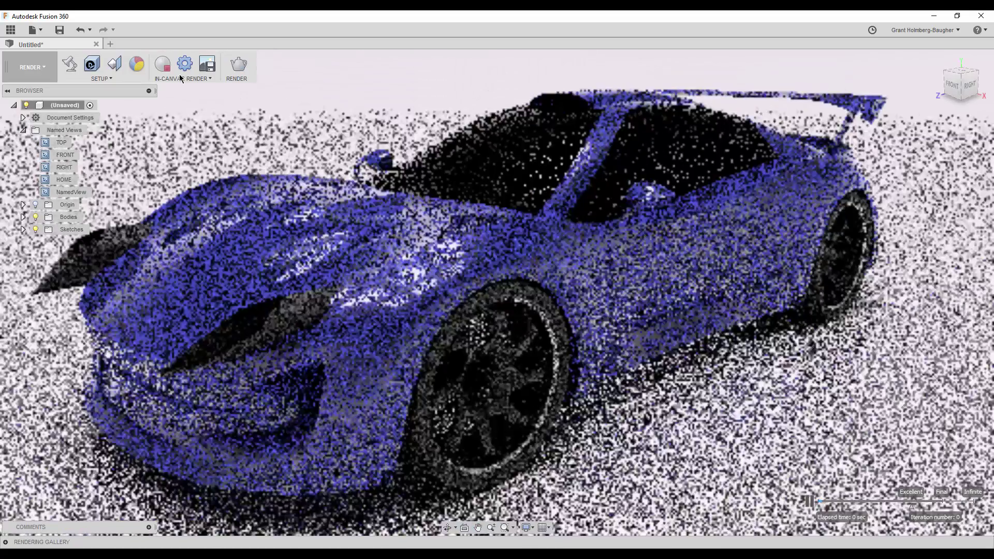
left_click(31, 67)
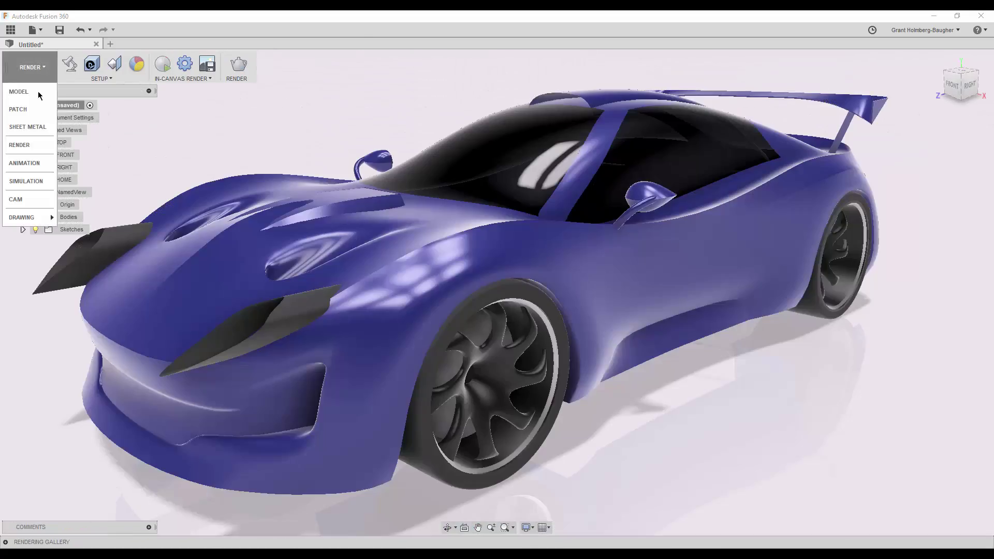
left_click(24, 92)
Finish the cylinder and select its body, Body28, for moving
left_click(647, 381)
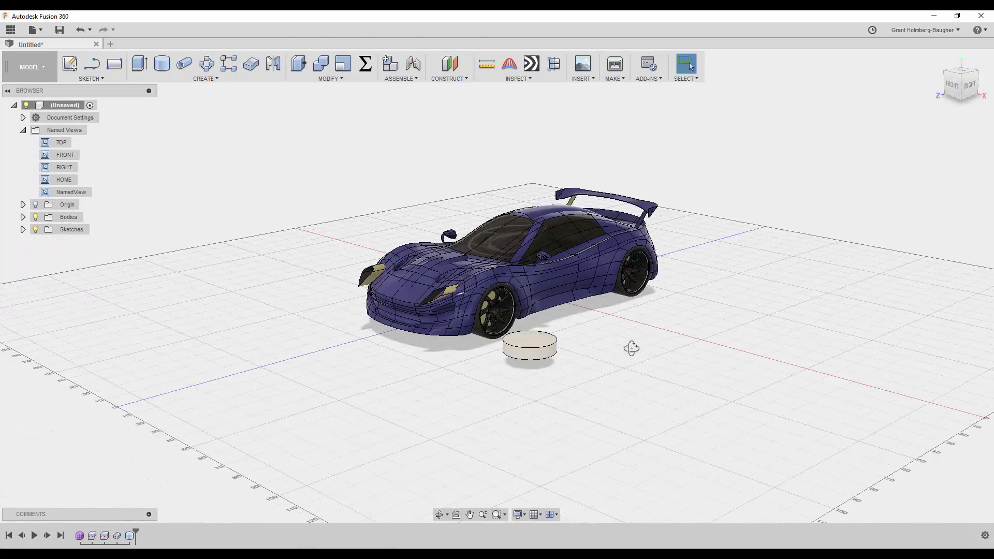
right_click(524, 347)
left_click(497, 357)
key("Return")
left_click(23, 217)
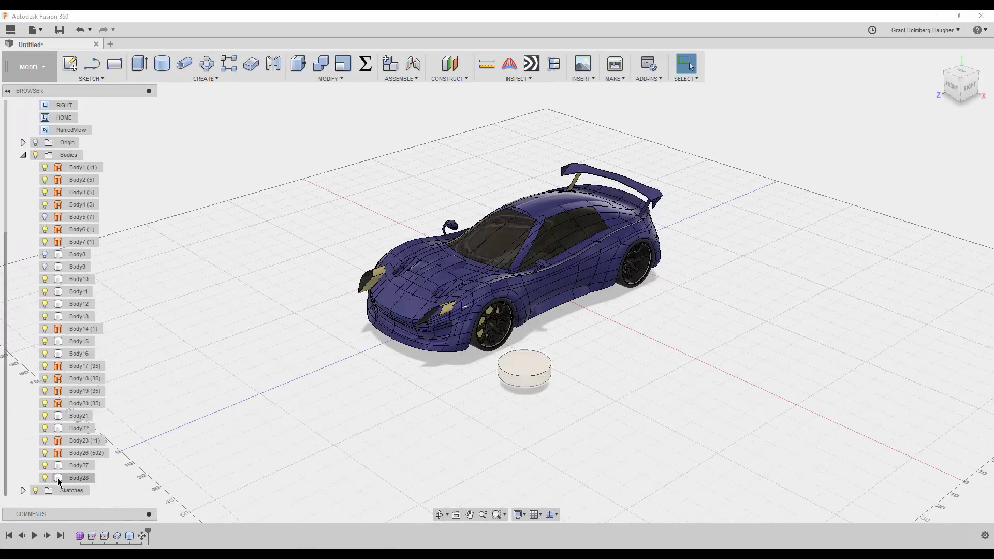
right_click(57, 479)
left_click(83, 287)
Move Body28 out beside the car and lift it high above it
left_click_drag(507, 363, 498, 416)
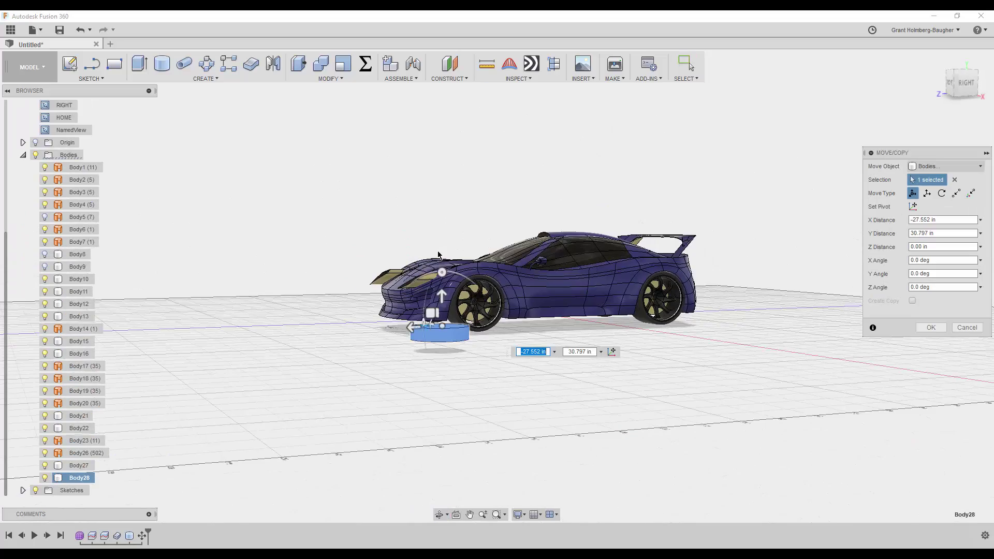
left_click_drag(700, 331, 711, 111)
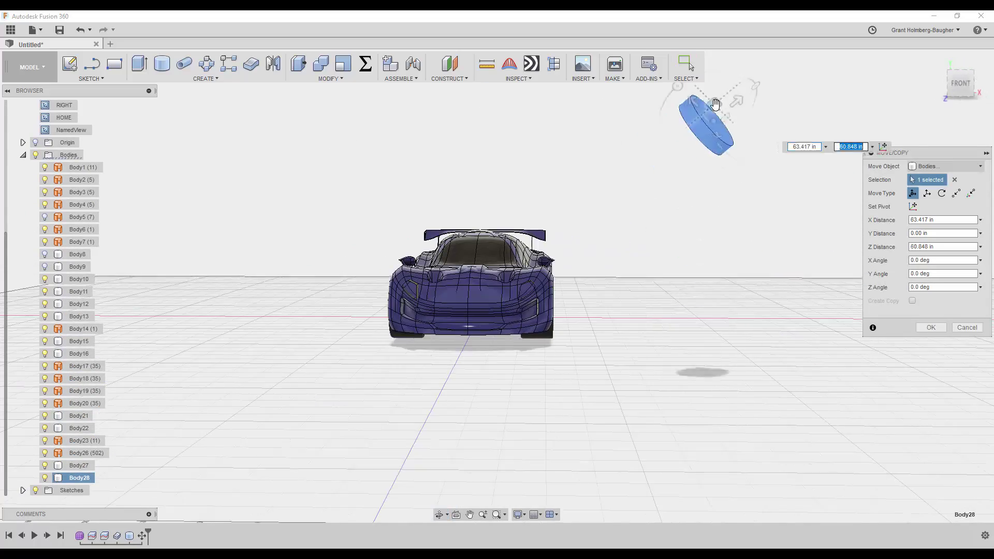
middle_click_drag(710, 112, 667, 299, "shift")
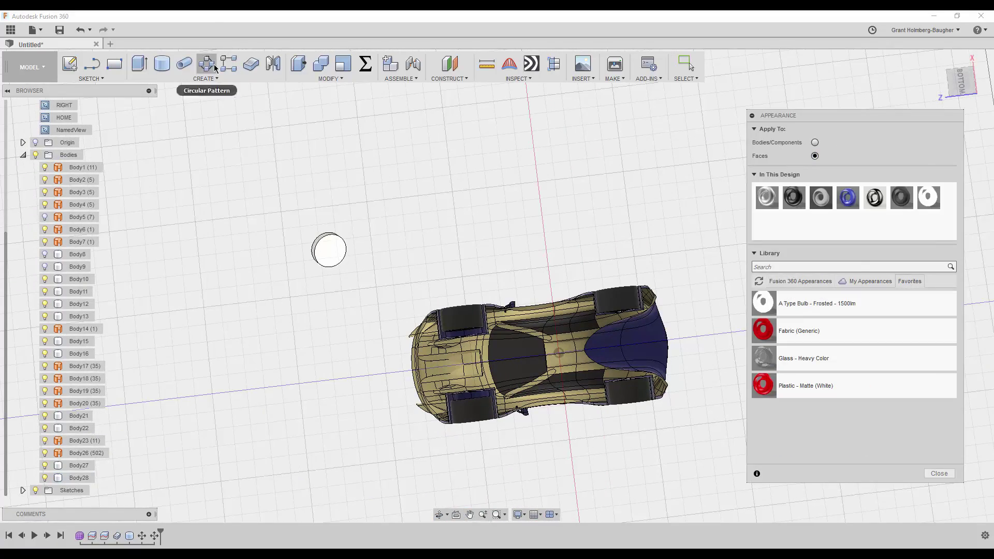
left_click(215, 68)
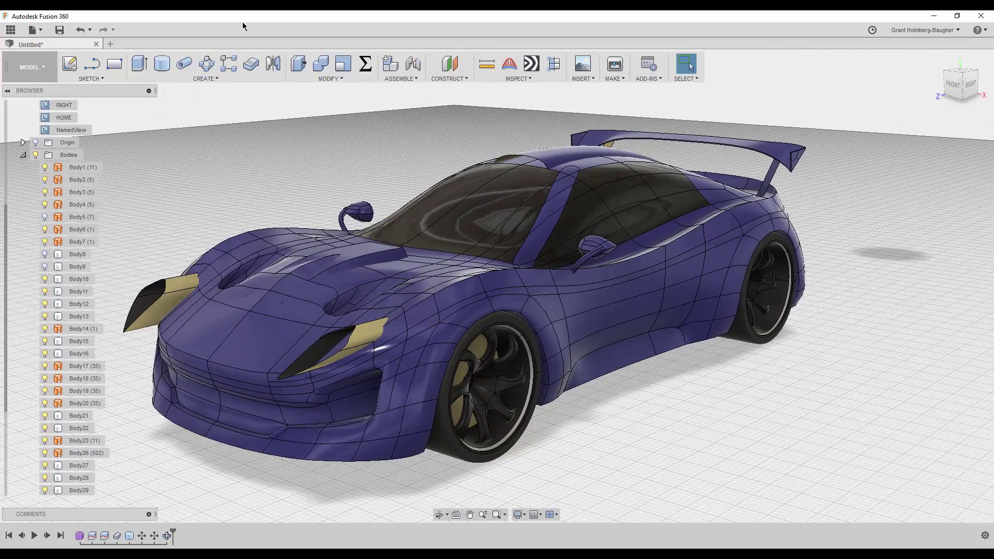
In PATCH, split the main car body with an extended splitting surface
left_click(29, 67)
left_click(29, 114)
left_click(185, 78)
left_click(210, 216)
left_click(637, 215)
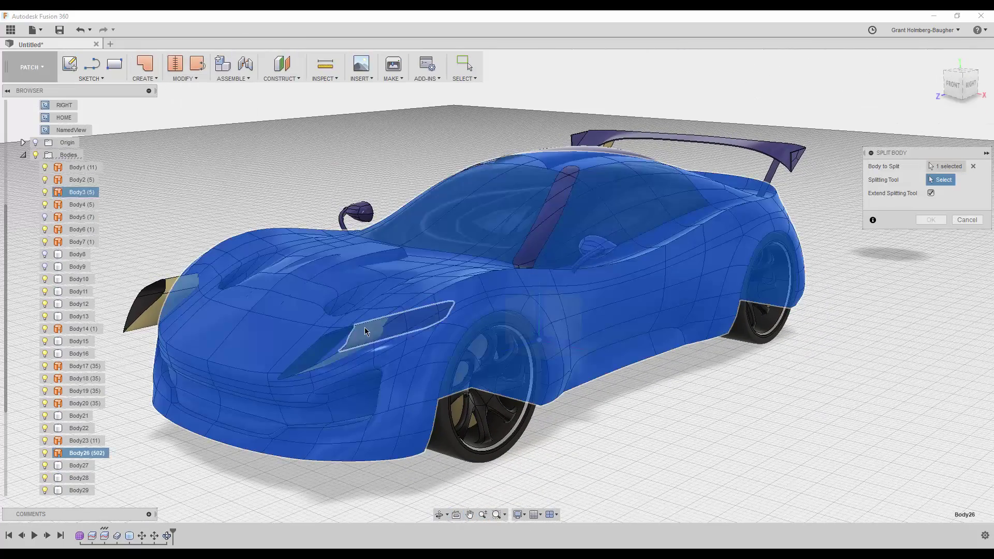
left_click(931, 193)
left_click(220, 276)
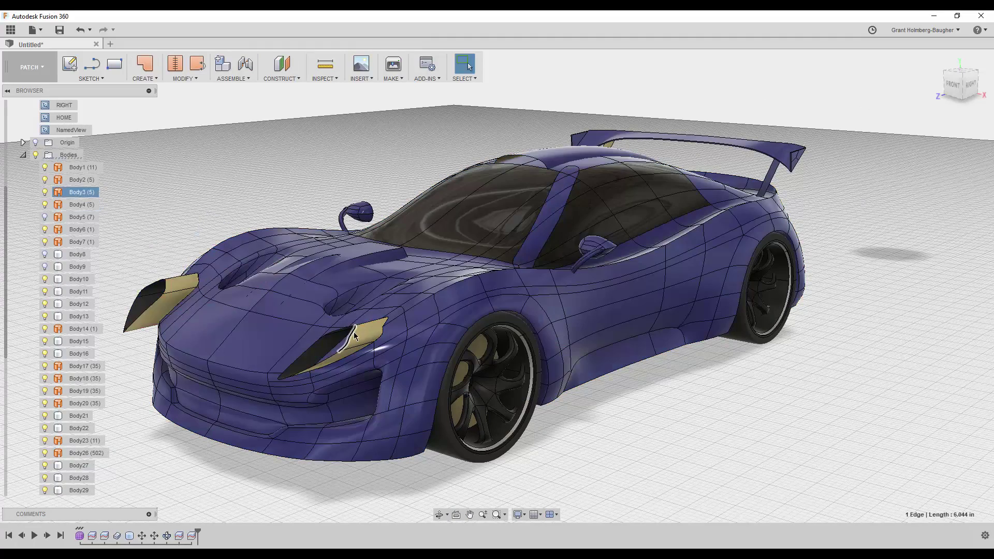
Split Body26 again to separate out the headlight faces
right_click(189, 155)
left_click(187, 289)
left_click(86, 453)
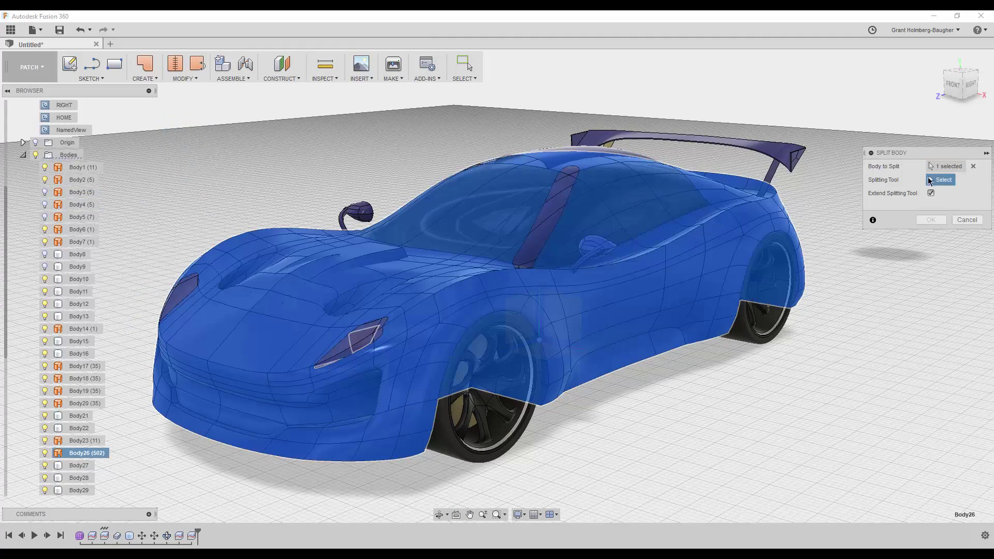
key("Return")
left_click(195, 289)
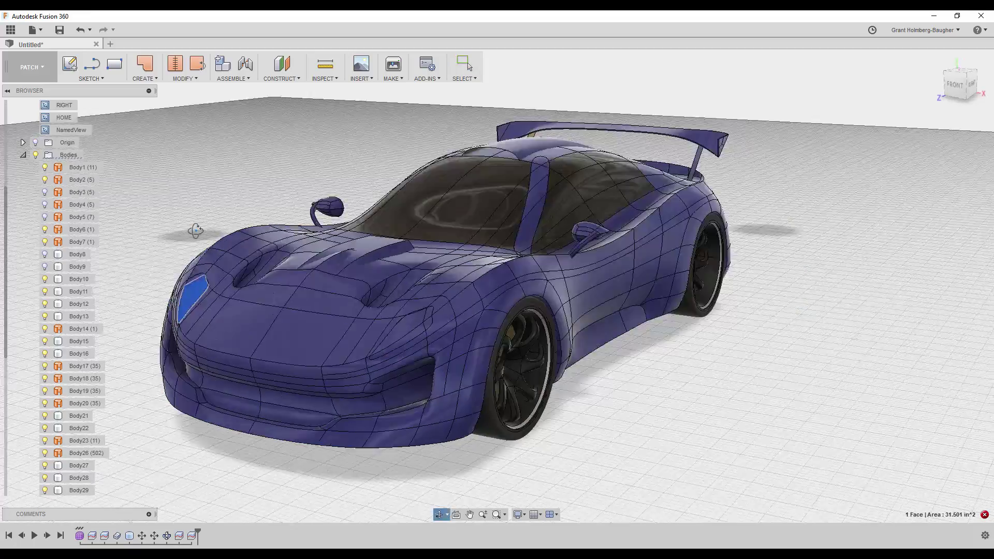
mouse_move(165, 176)
middle_mouse_down("shift")
mouse_move(200, 133)
mouse_move(244, 117)
middle_mouse_up("shift")
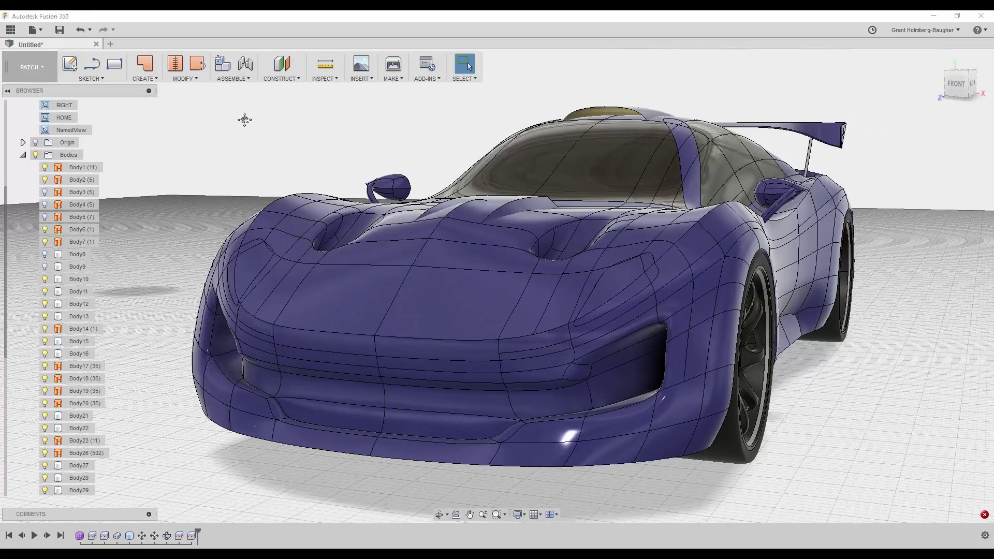
Split the yellow intake scoop bodies using the car body surface
key("a")
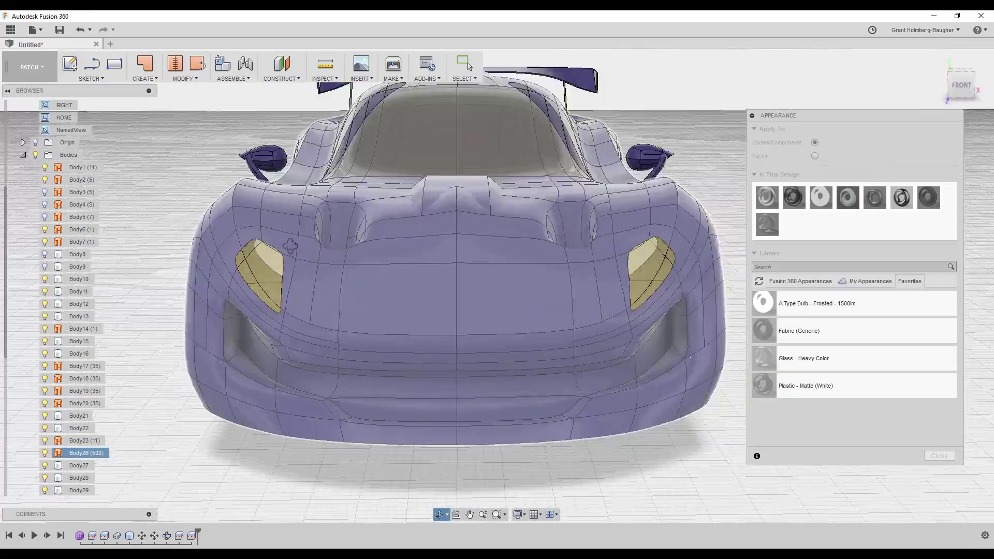
middle_click_drag(680, 271, 566, 200, "shift")
left_click(76, 192)
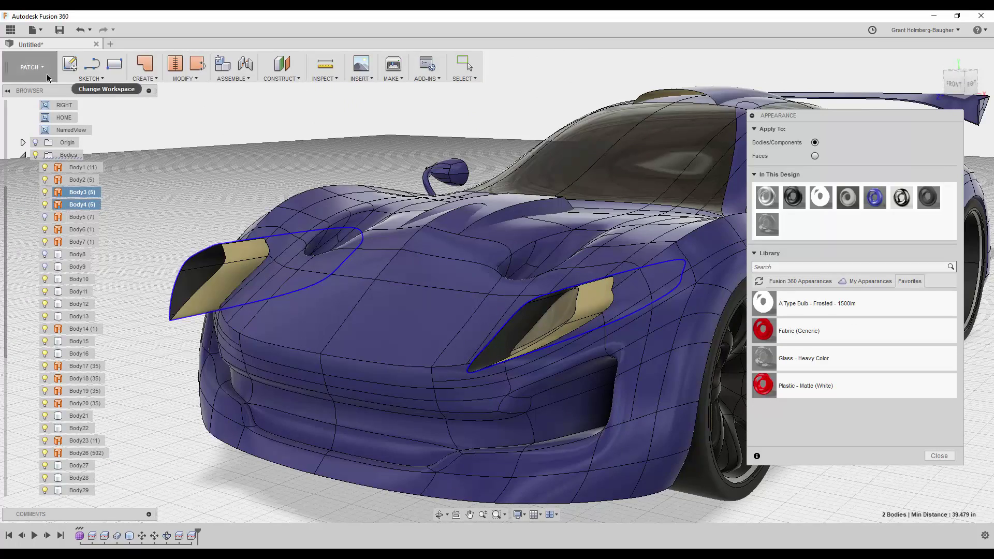
left_click(183, 78)
left_click(202, 196)
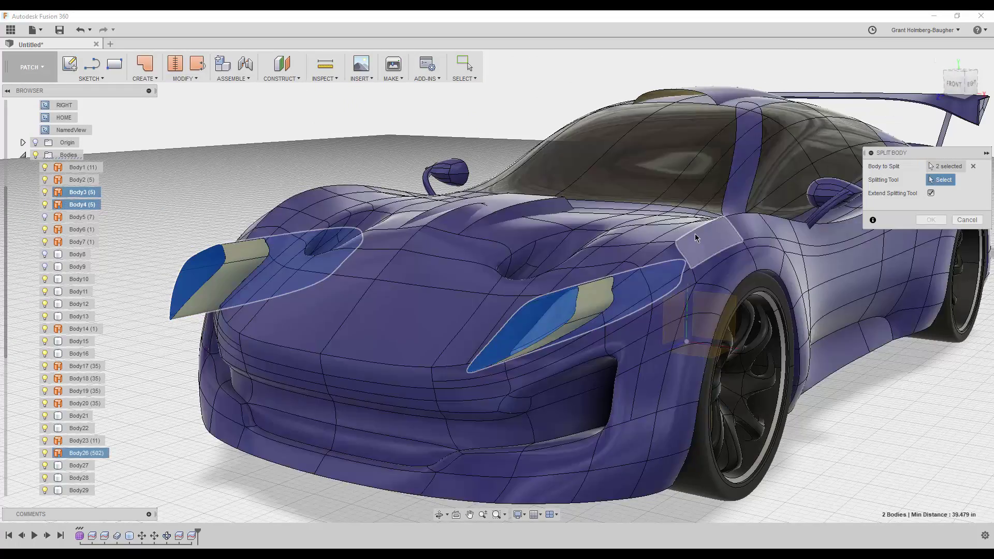
left_click(695, 234)
key("Return")
Hide the scoops and apply Plastic - Matte (White) to the lower front grille faces
key("v")
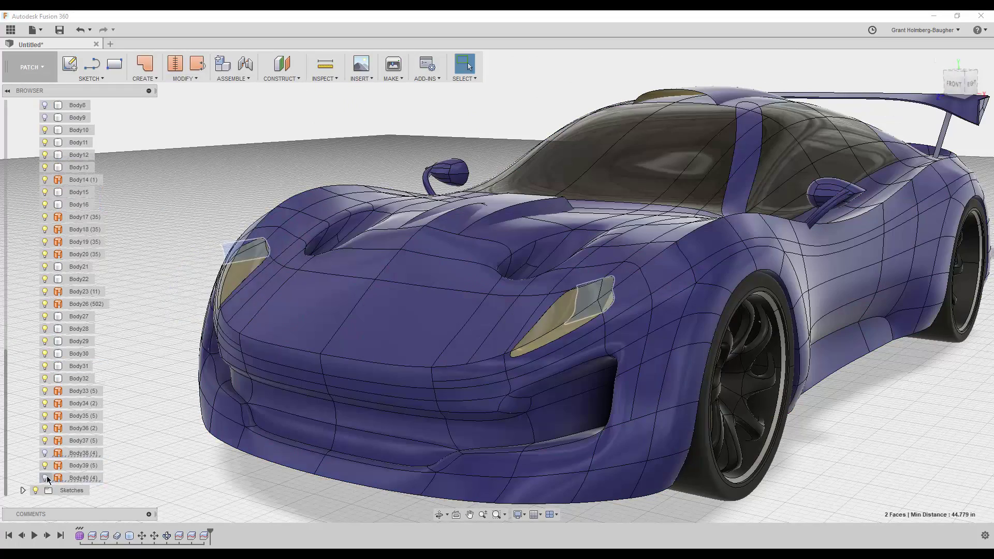
middle_click_drag(289, 169, 191, 165, "shift")
key("a")
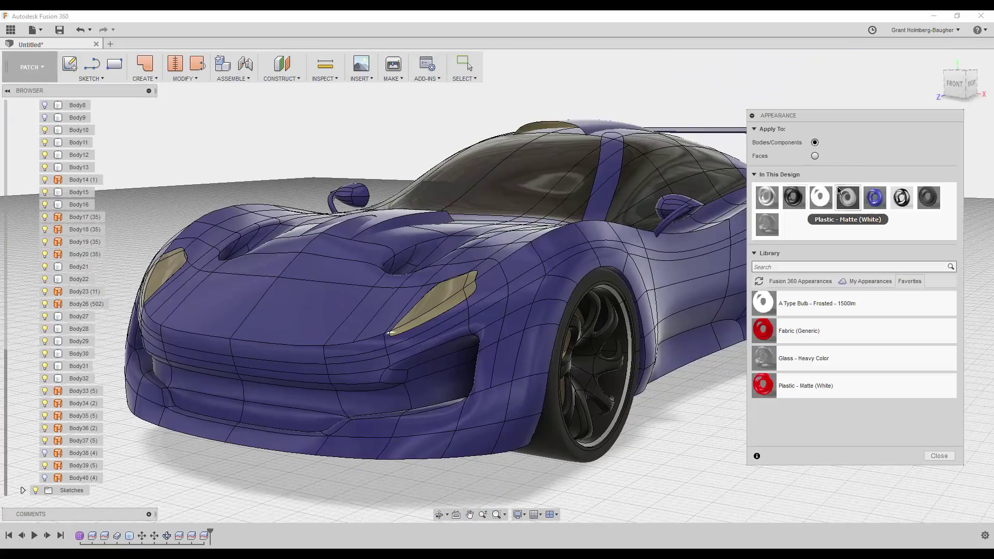
left_click(453, 369)
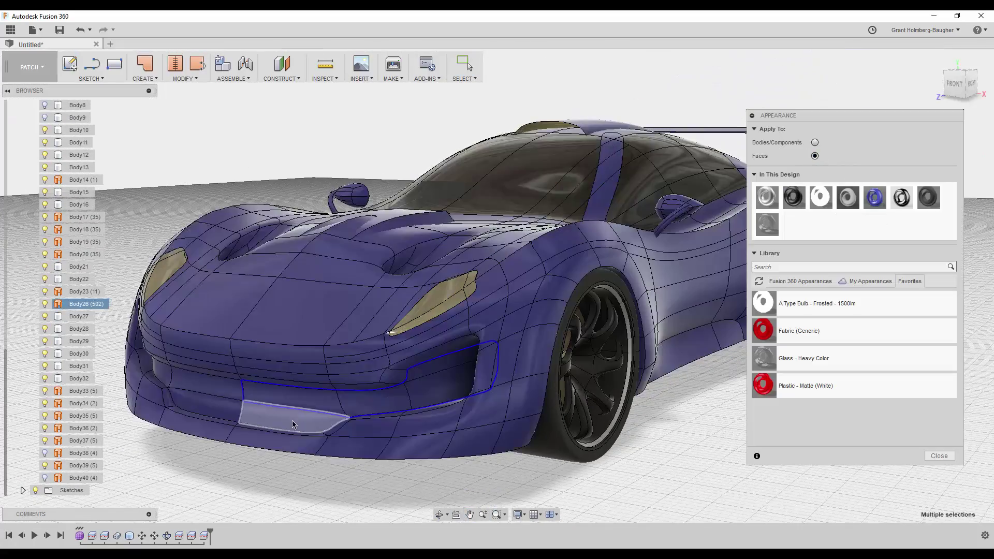
middle_click_drag(165, 376, 199, 361, "shift")
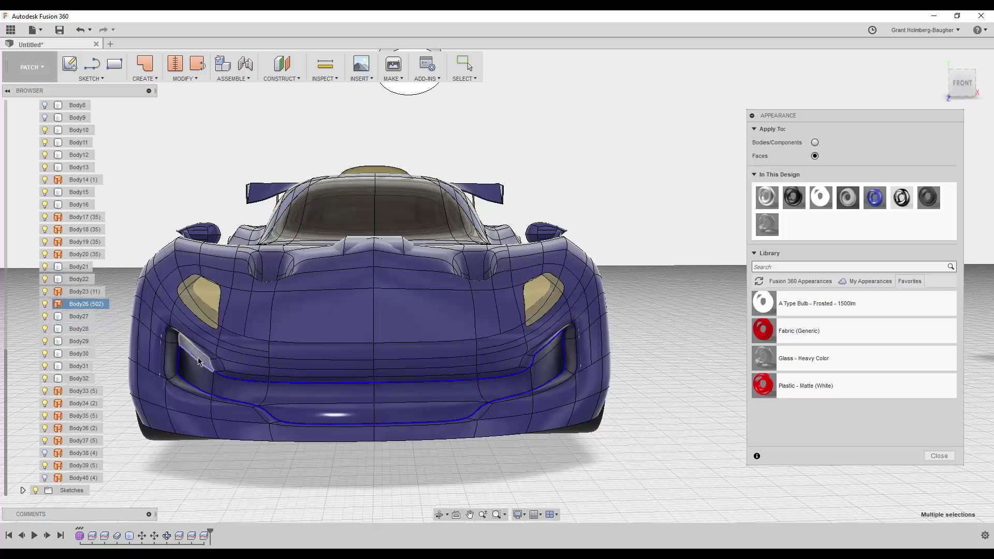
left_click_drag(844, 200, 492, 411)
middle_click_drag(493, 412, 647, 394, "shift")
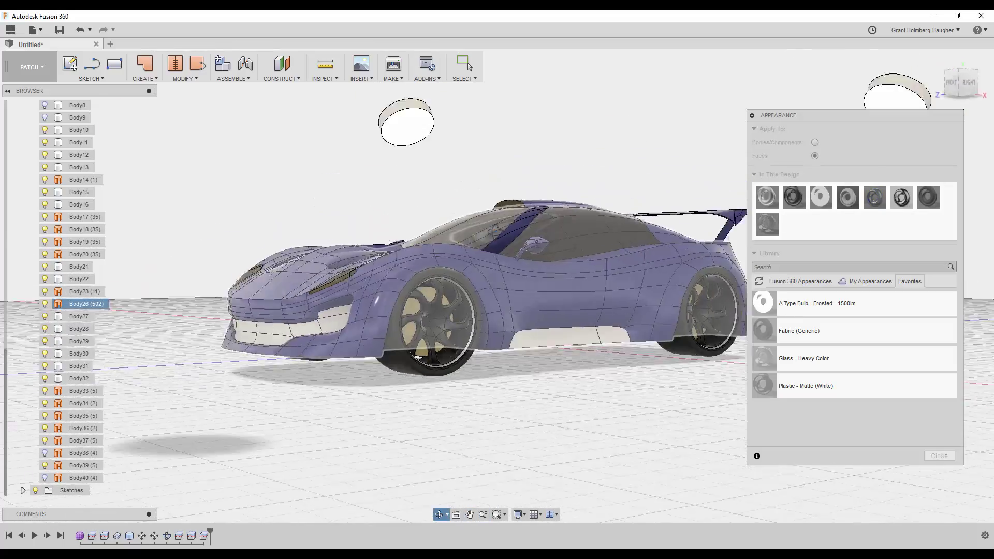
middle_click_drag(518, 310, 622, 311, "shift")
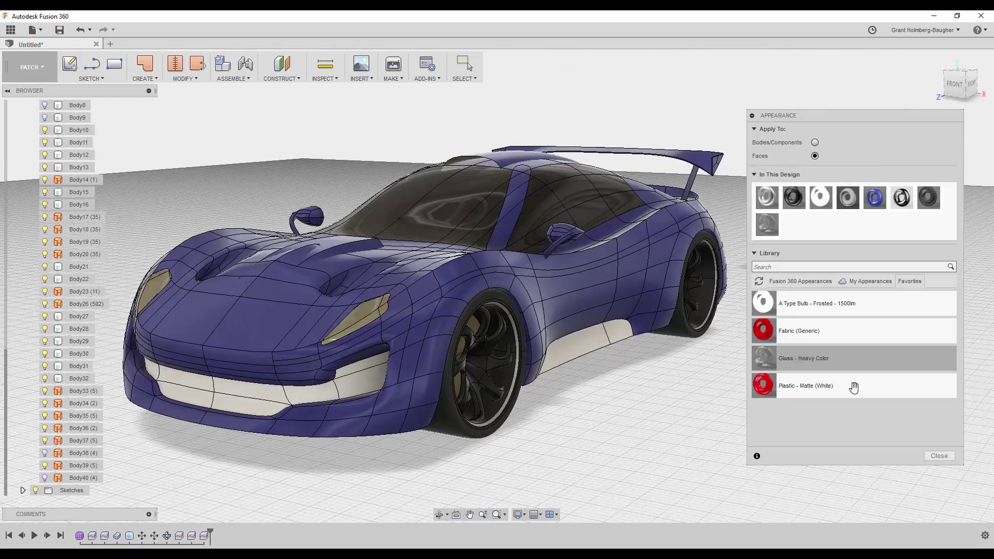
Darken the grille plastic colour and return to the modelling workspace
double_click(848, 197)
left_click(940, 456)
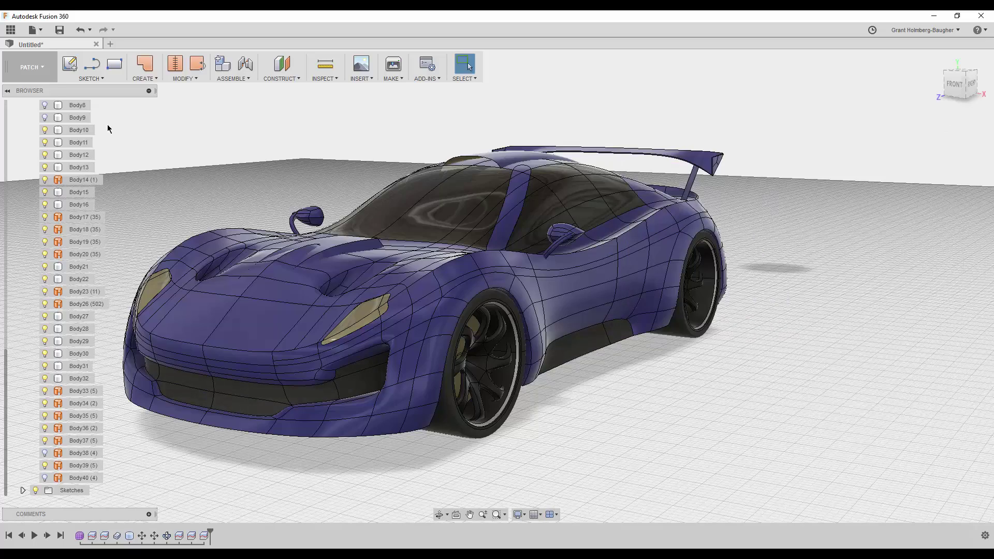
left_click(31, 67)
left_click(28, 83)
Restore the saved NamedView and start an in-canvas render in RENDER
left_click(23, 217)
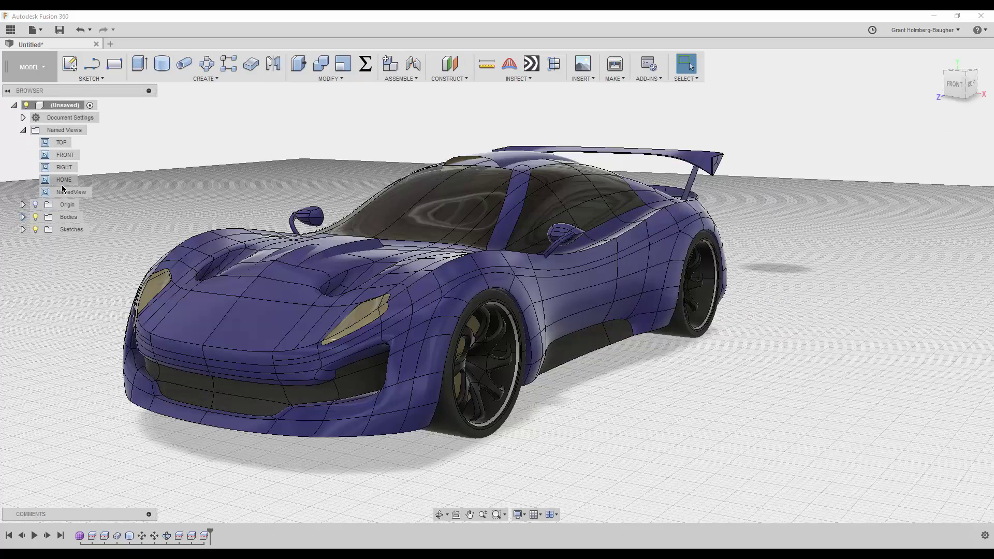
double_click(71, 193)
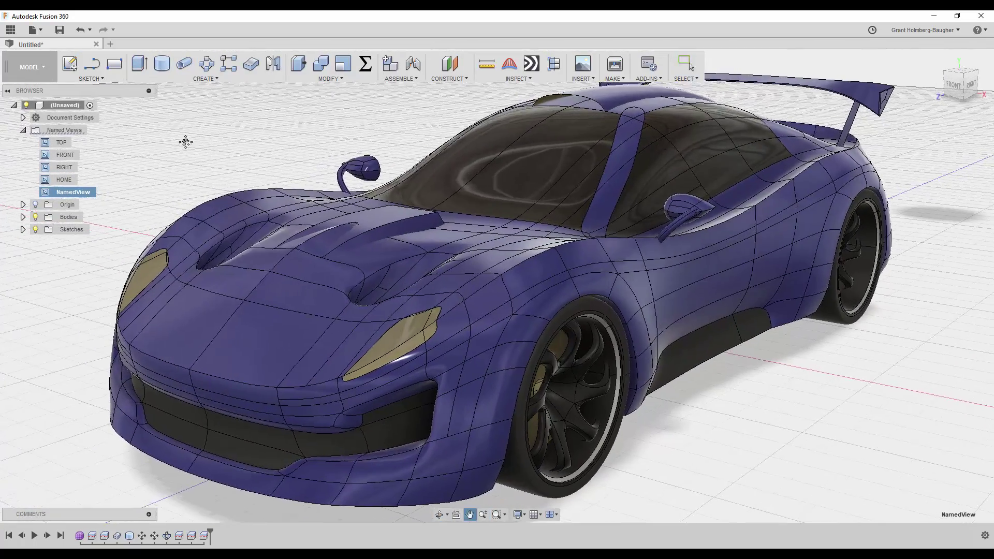
left_click(31, 67)
left_click(45, 199)
left_click(163, 64)
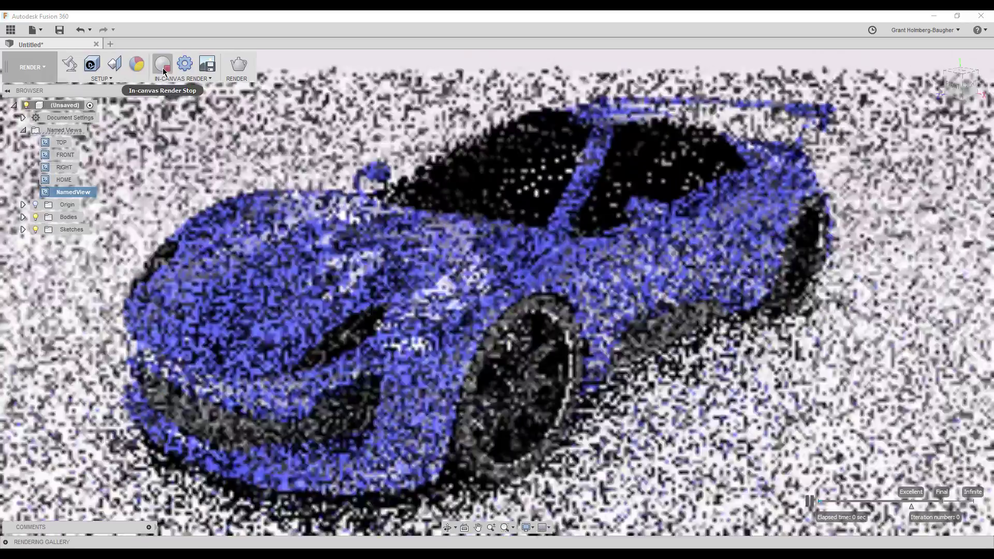
key("a")
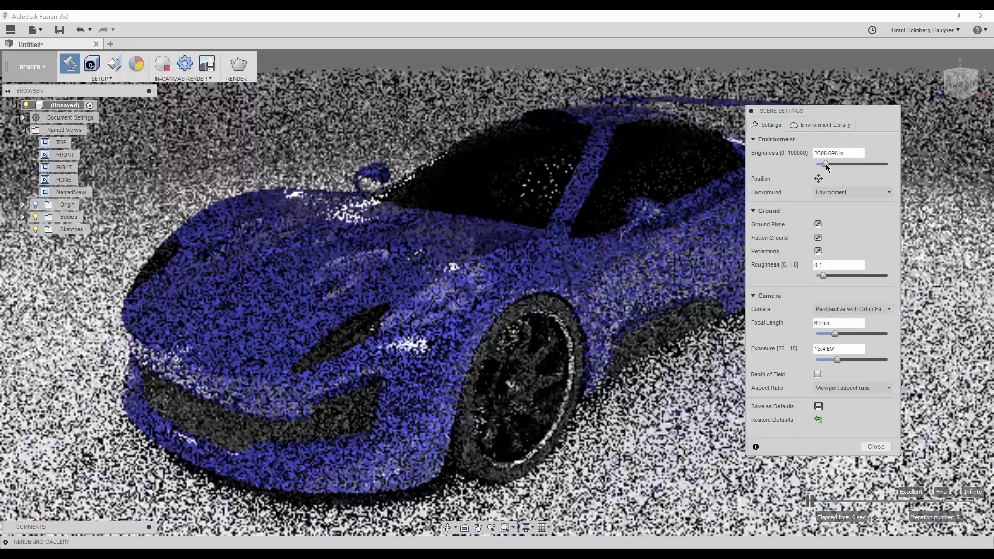
Change the Paint - Enamel Glossy (Blue) colour to dark green
left_click(876, 446)
key("a")
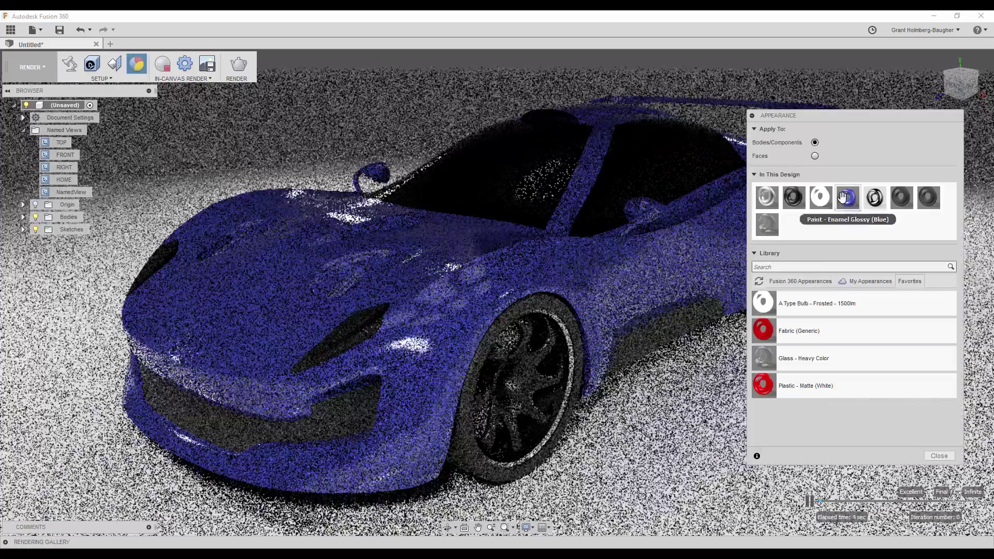
double_click(847, 196)
left_click(665, 218)
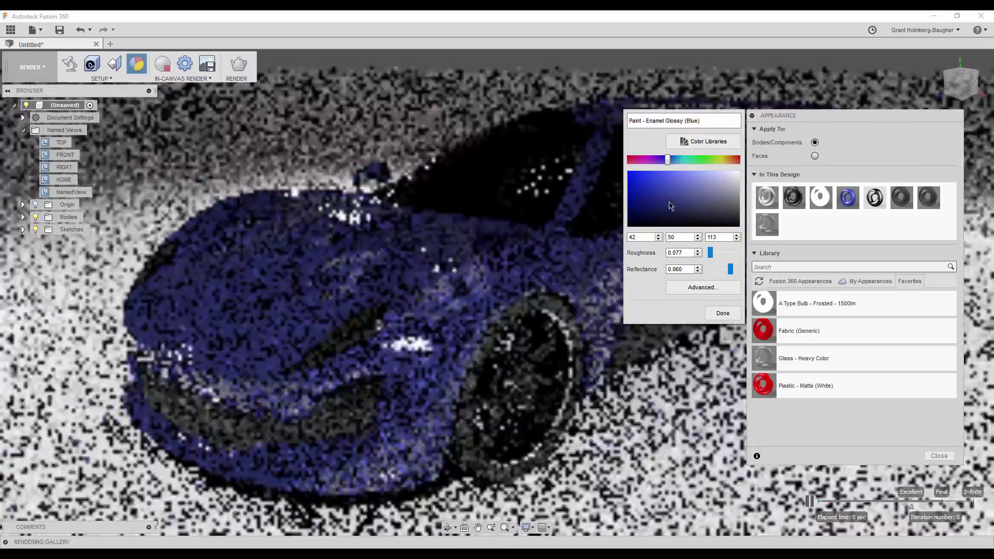
left_click(661, 215)
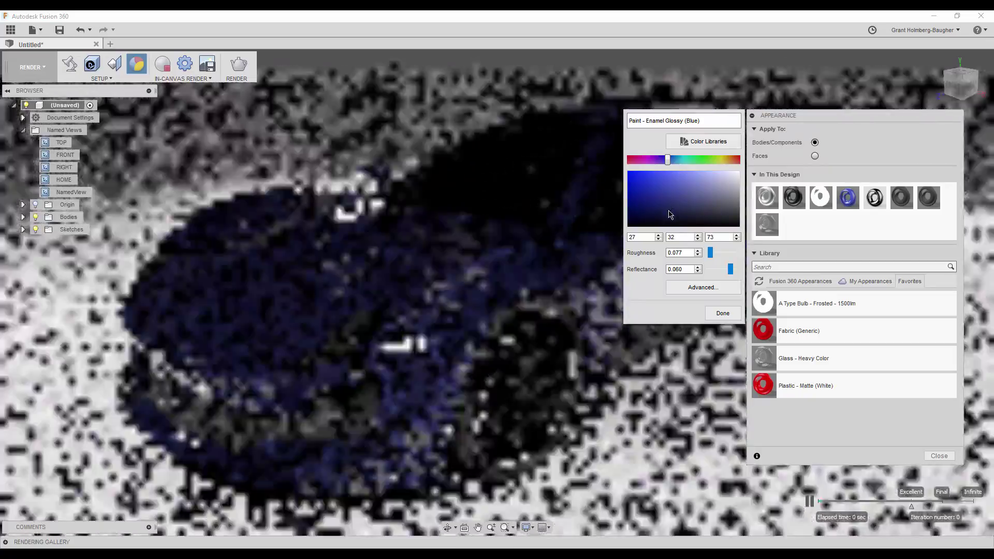
left_click(688, 160)
left_click(692, 159)
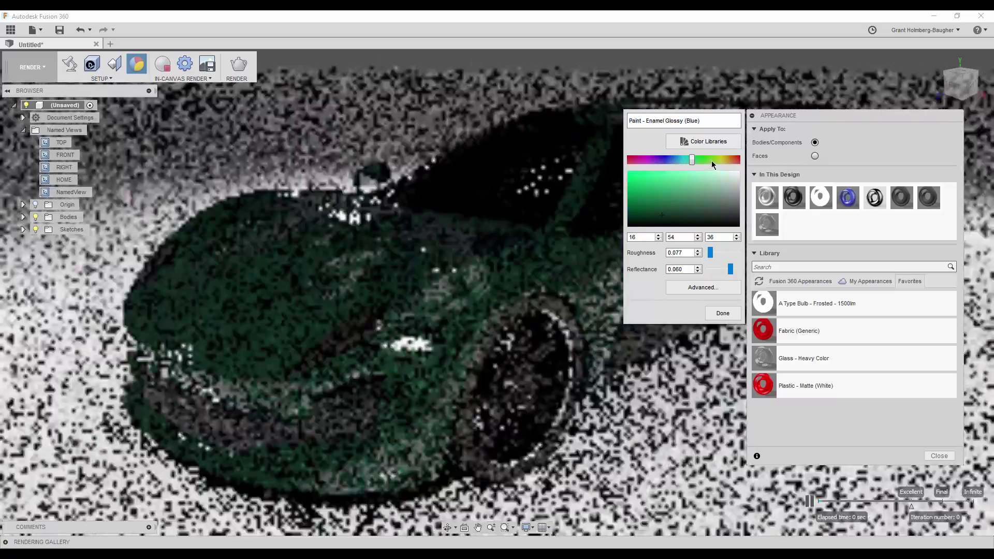
left_click(630, 214)
left_click(723, 314)
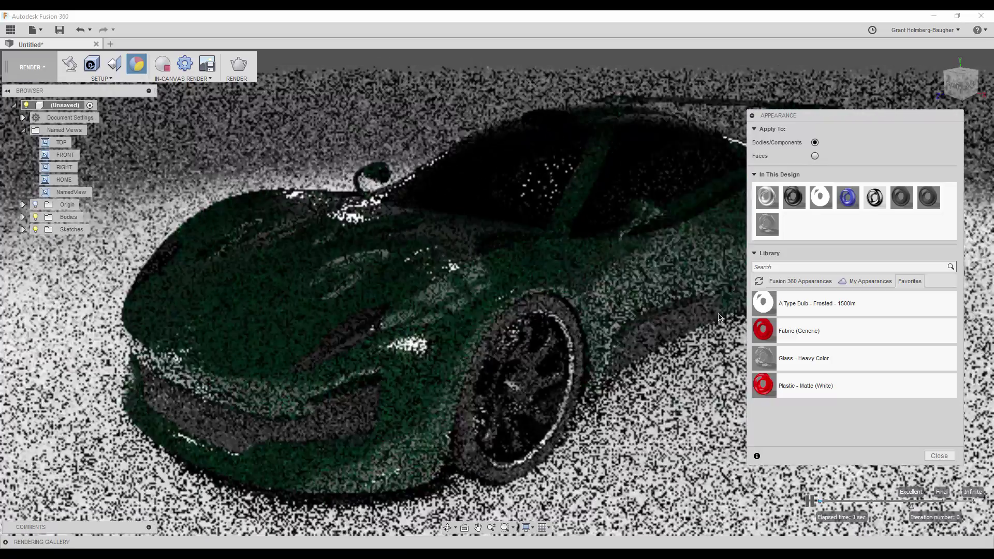
left_click(940, 455)
Open and close the Scene Settings, then head back toward the MODEL workspace
left_click(81, 69)
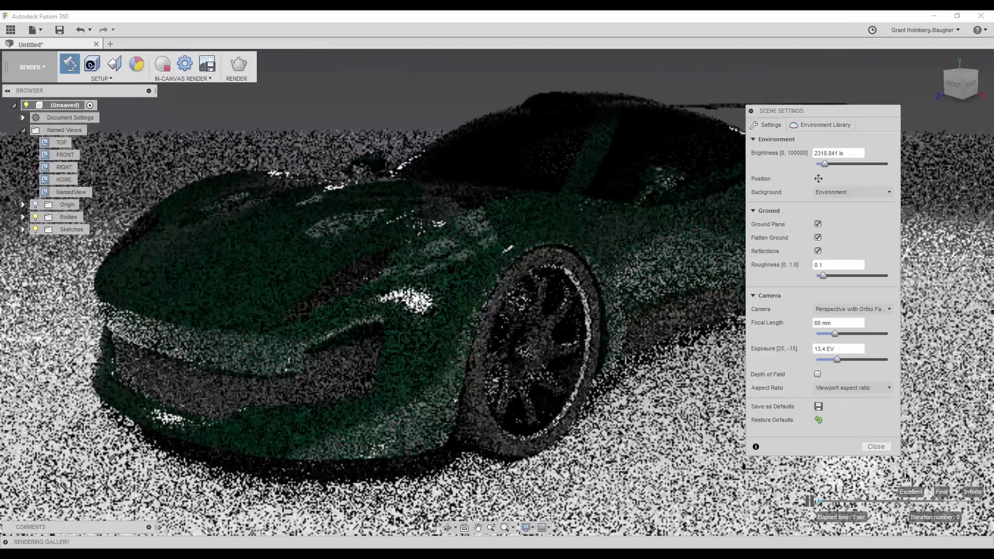
left_click(870, 448)
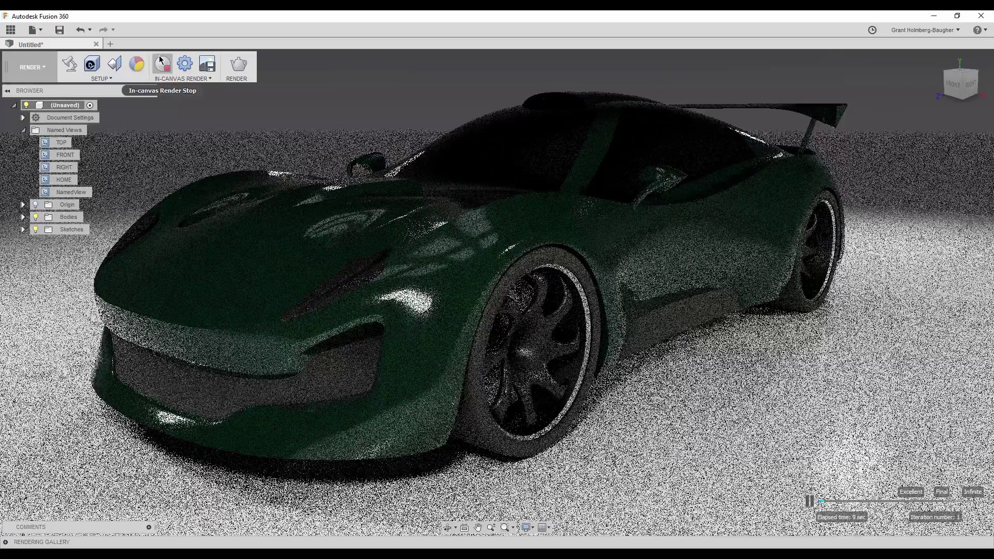
left_click(29, 67)
Create a pipe around the headlight outline
left_click(32, 89)
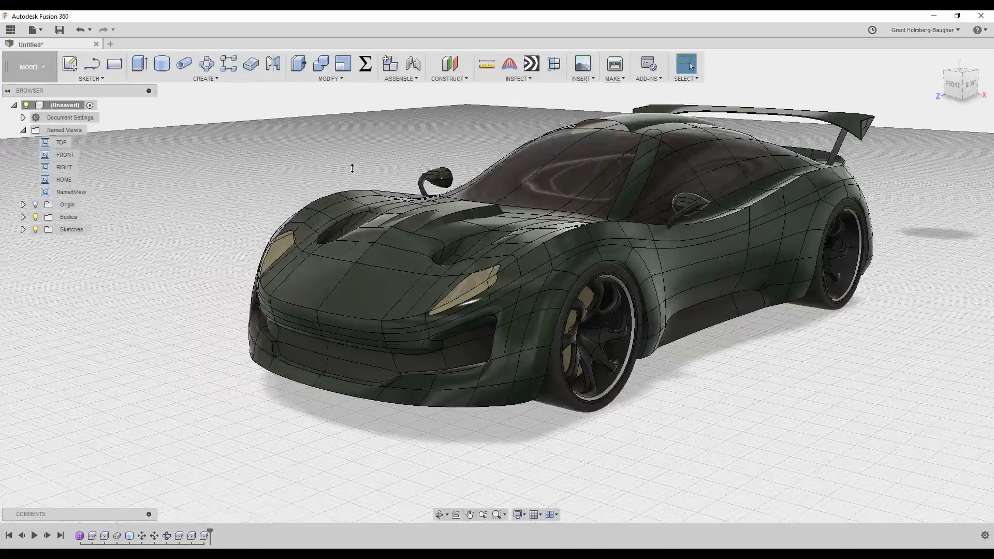
left_click(184, 63)
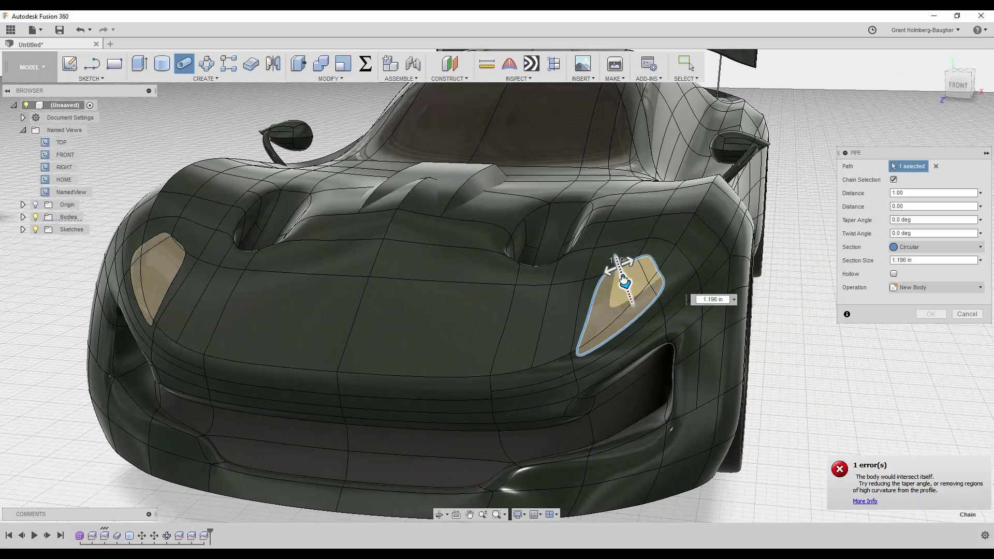
left_click(16, 77)
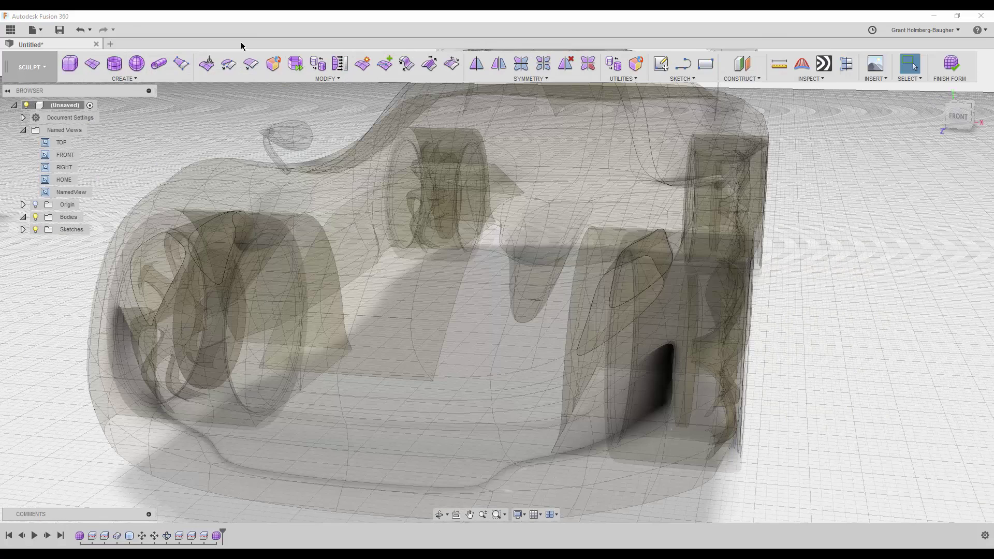
left_click(922, 167)
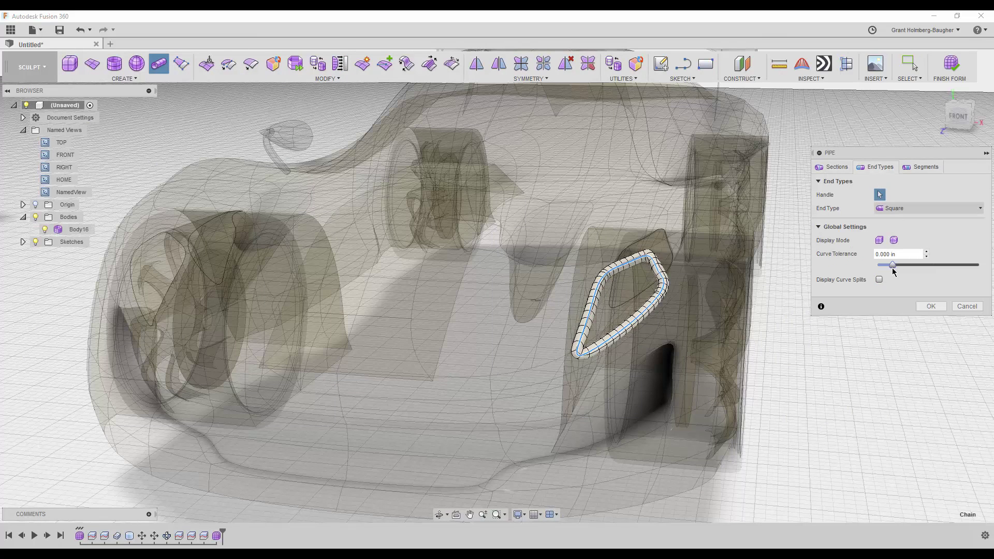
left_click(834, 167)
type("2")
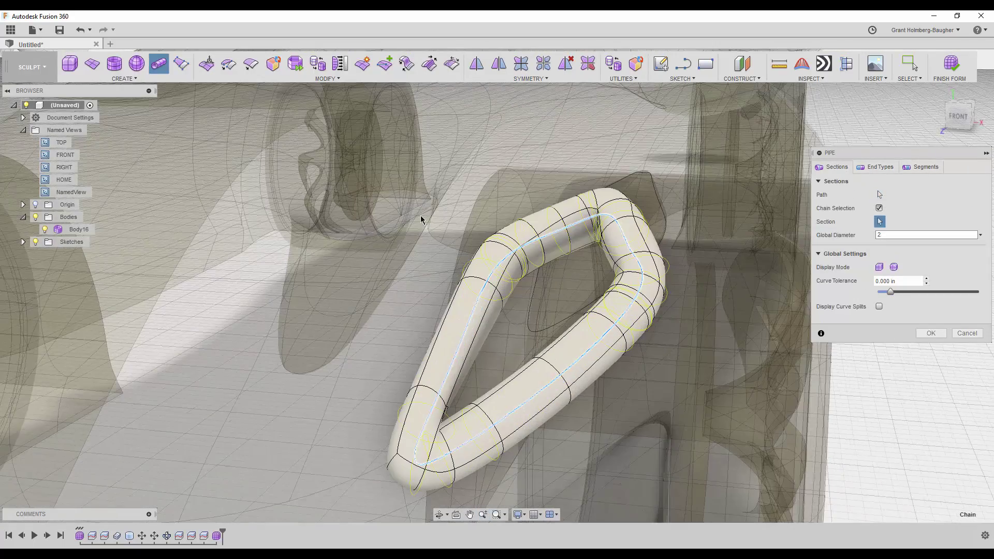
key("Return")
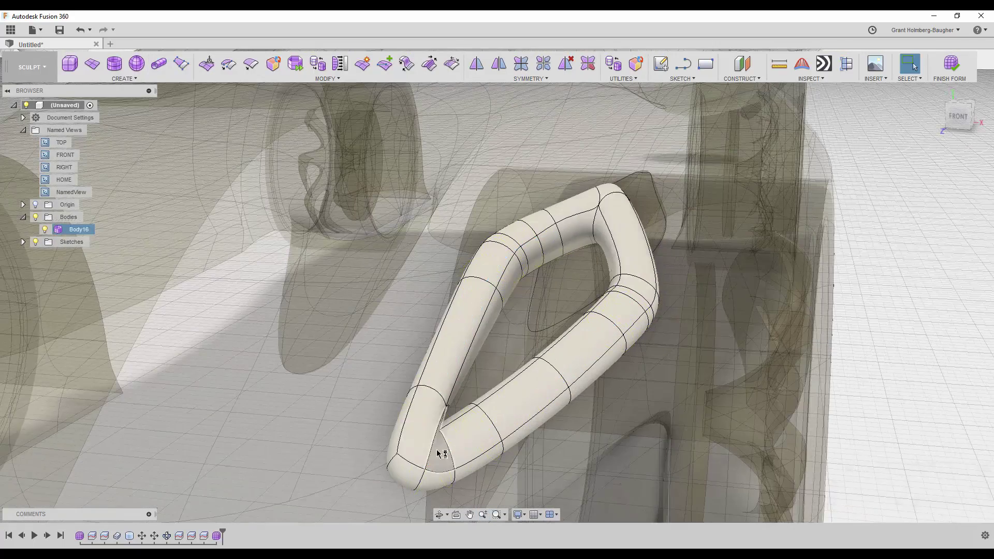
Edit the pipe form: scale it to about 0.58 and push it -1.238 in into the headlight
right_click(568, 356)
left_click(573, 378)
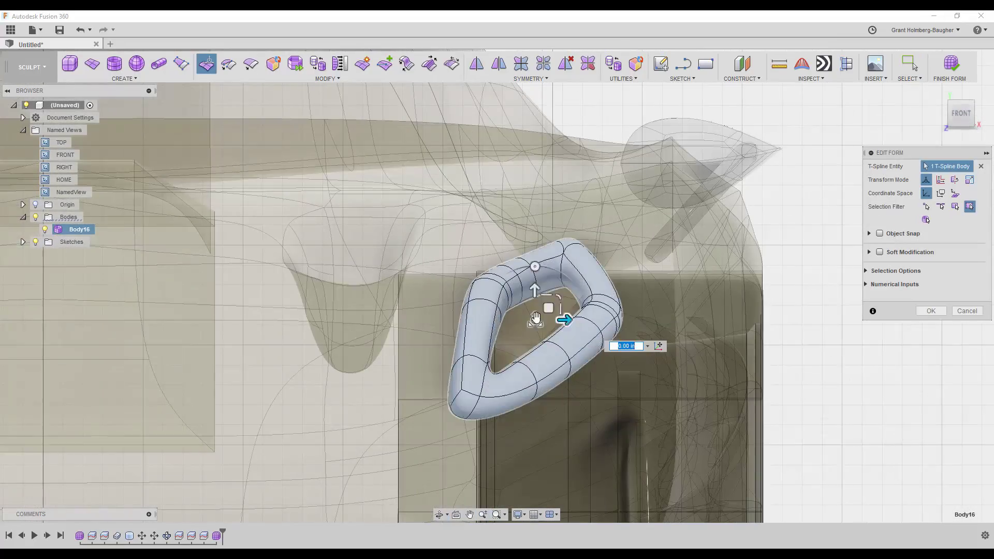
left_click_drag(536, 318, 522, 327)
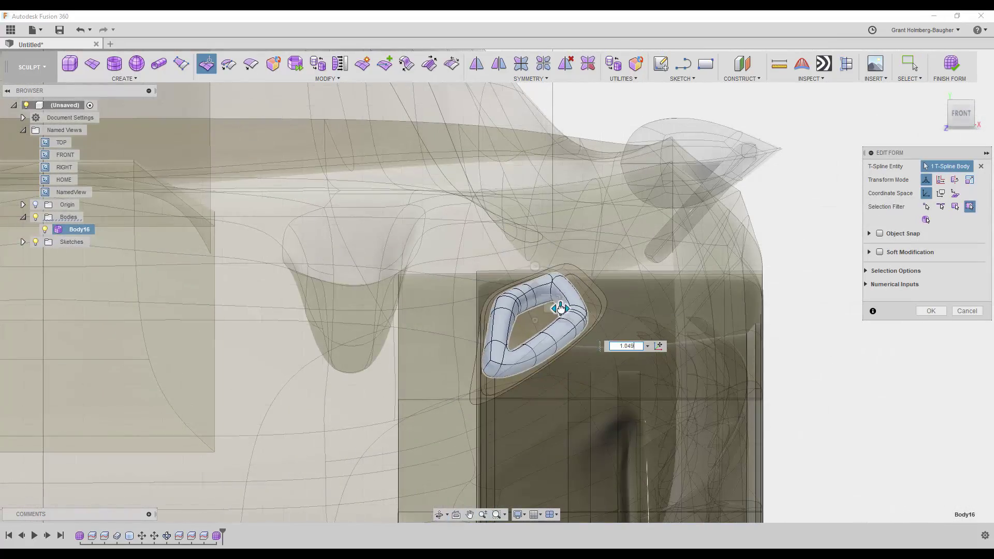
middle_click_drag(550, 309, 517, 288, "shift")
scroll(517, 288, "up", 5)
left_click_drag(215, 328, 228, 332)
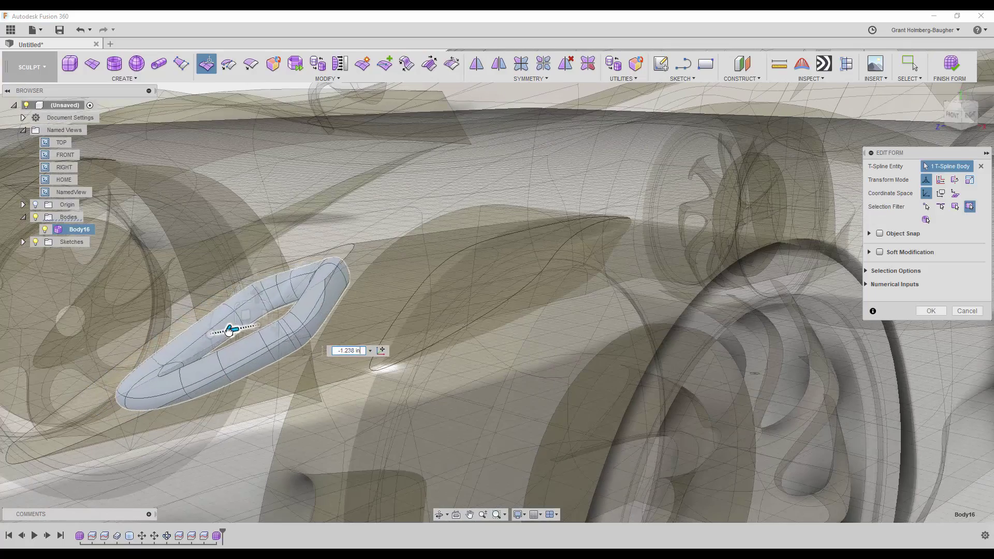
left_click(397, 184)
Give Body16 a glowing bulb appearance and start mirroring it to the other side
key("a")
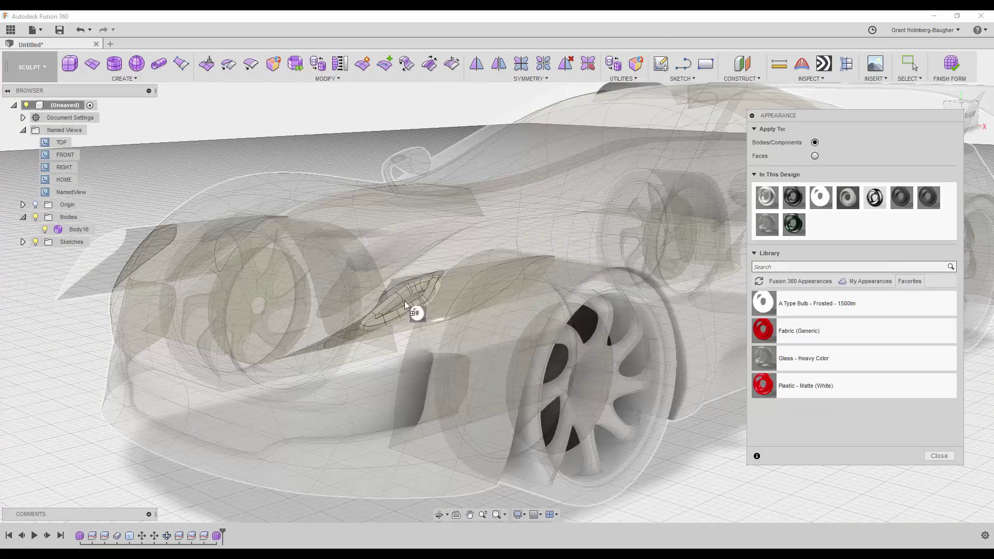
left_click_drag(821, 197, 72, 236)
left_click(499, 64)
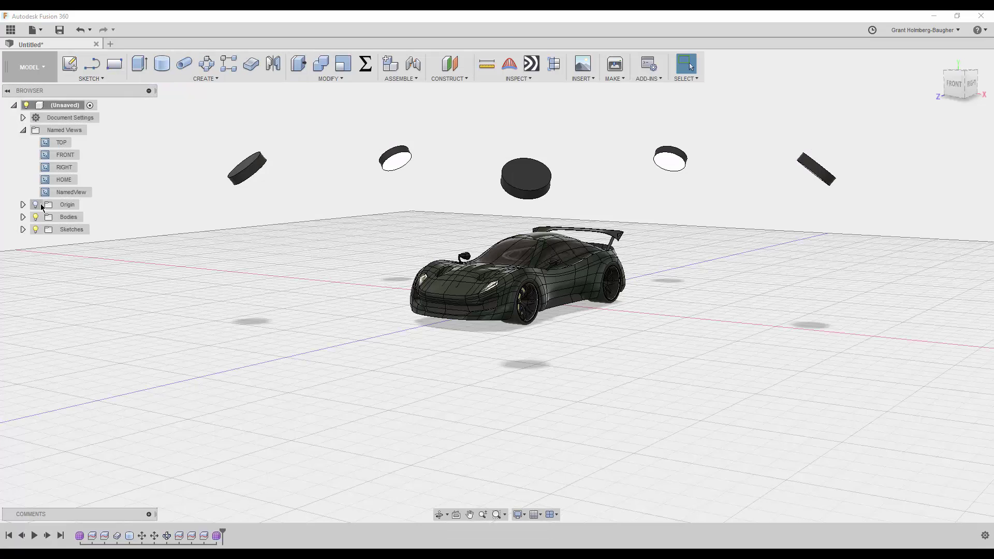
Move the light discs Body28–Body32 upward
left_click(23, 217)
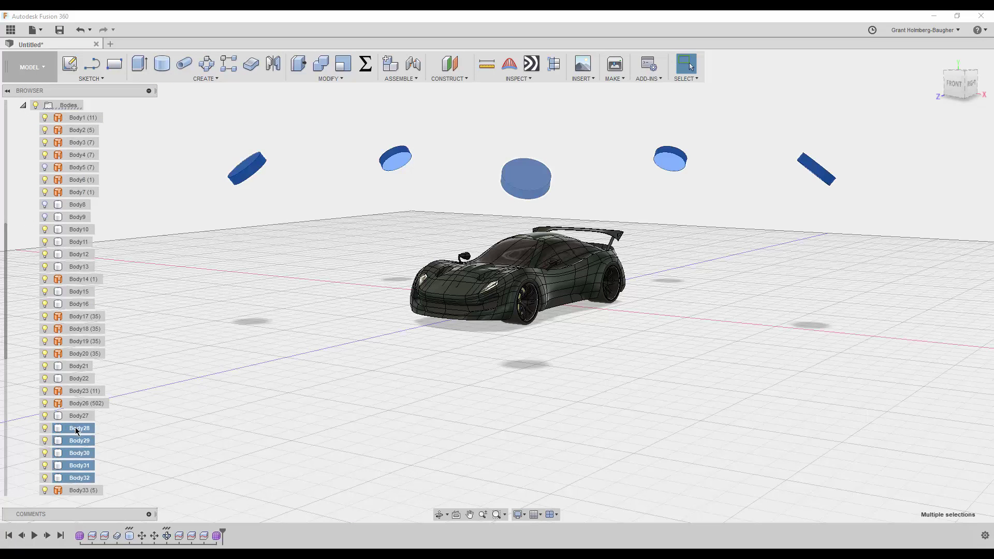
left_click(98, 225)
key("Return")
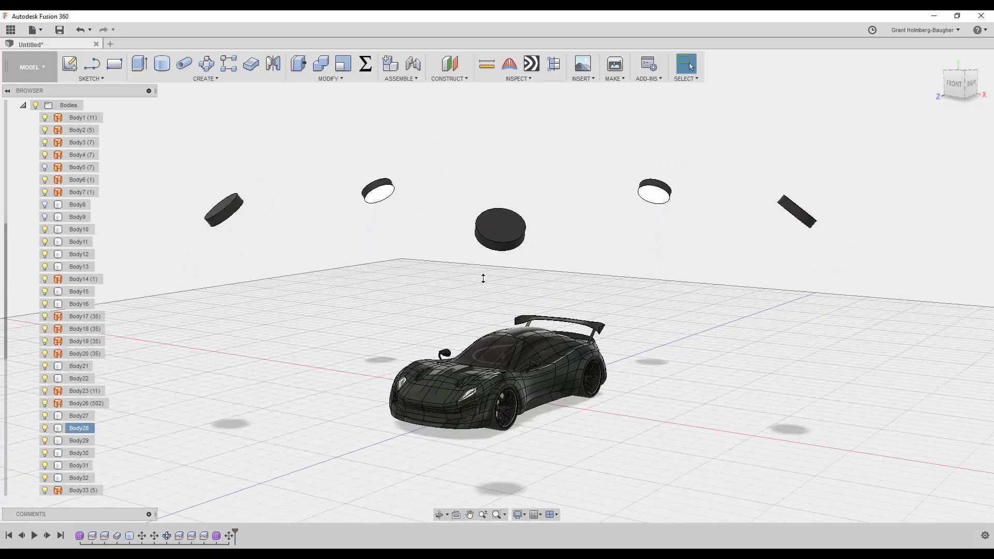
scroll(519, 204, "up", 5)
Start an in-canvas render in the RENDER workspace
left_click(20, 145)
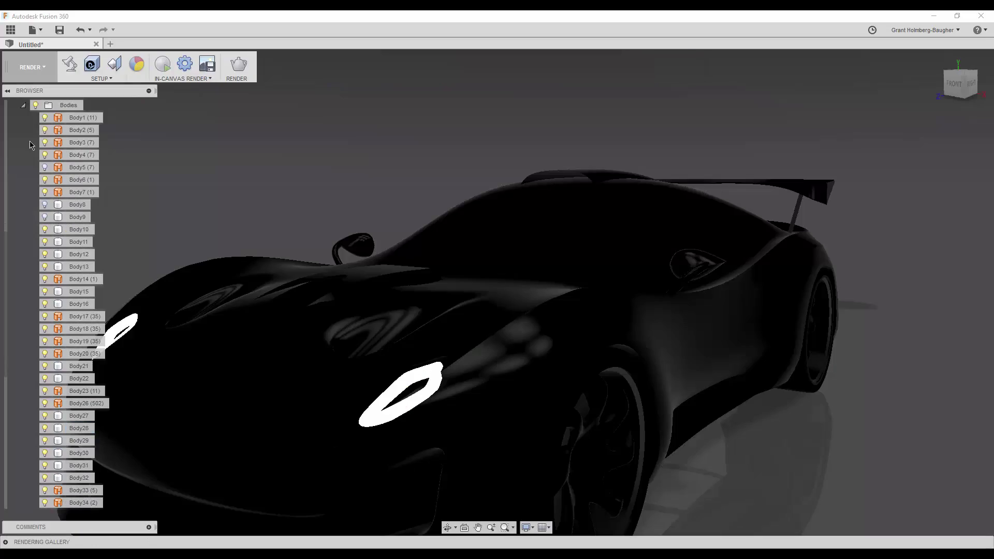
left_click(163, 62)
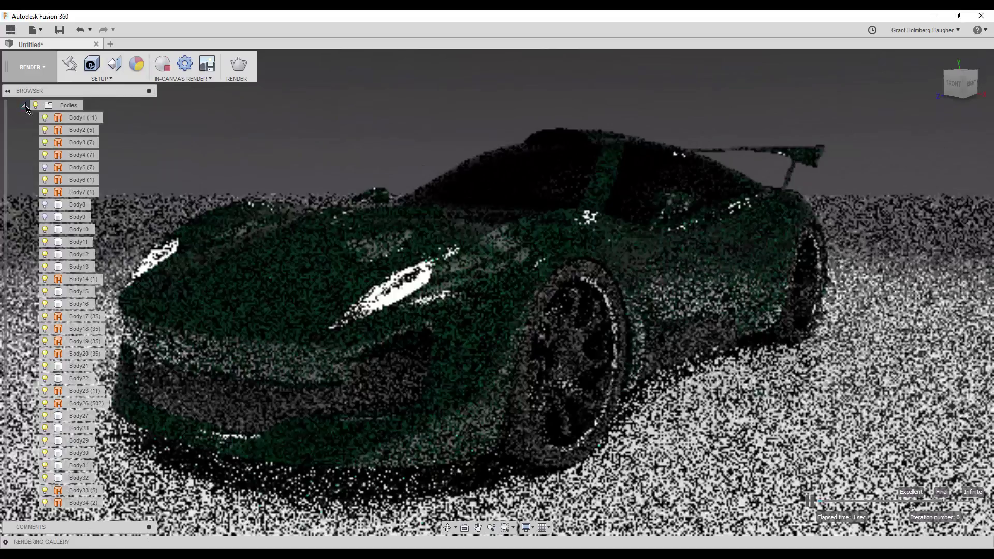
left_click(24, 106)
Change the car paint colour to dark blue
key("a")
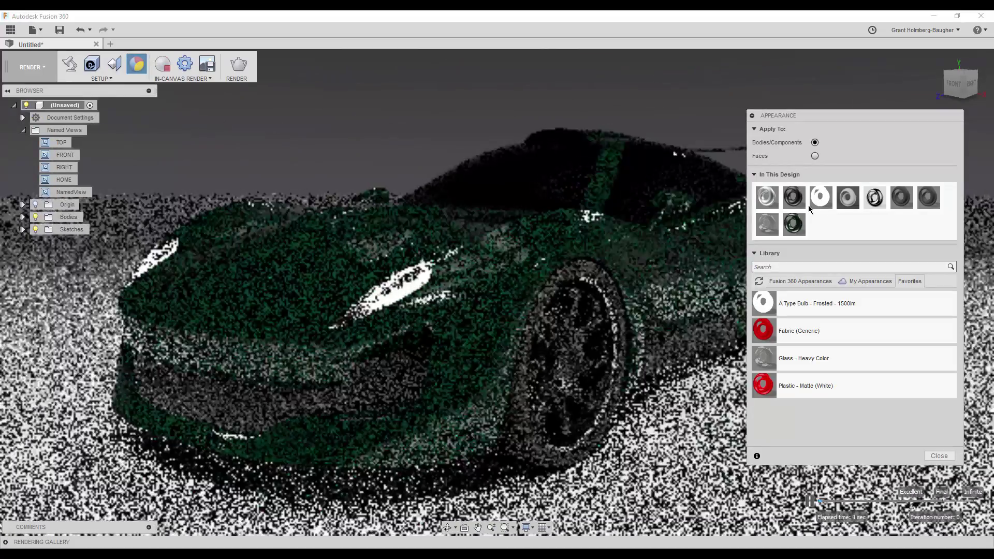
double_click(810, 209)
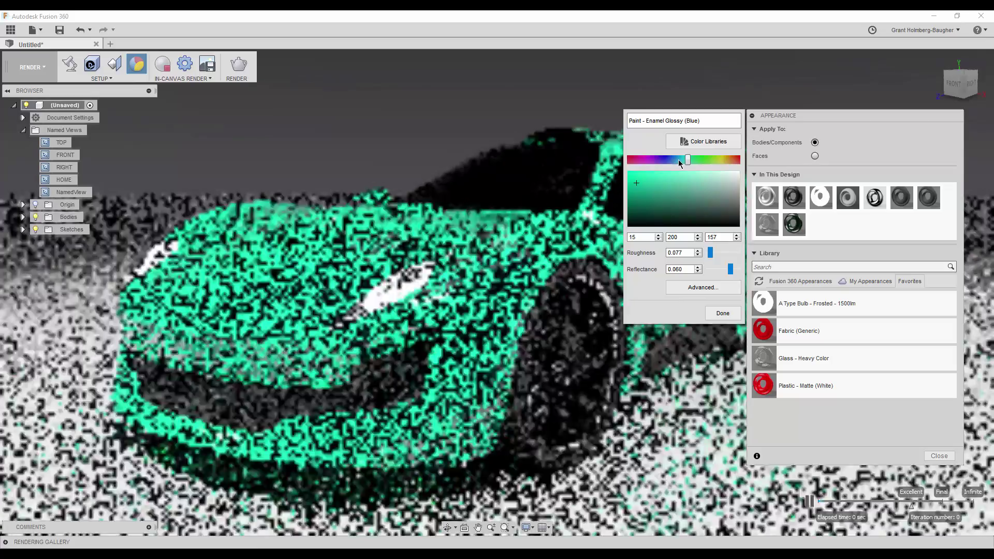
left_click_drag(707, 159, 673, 160)
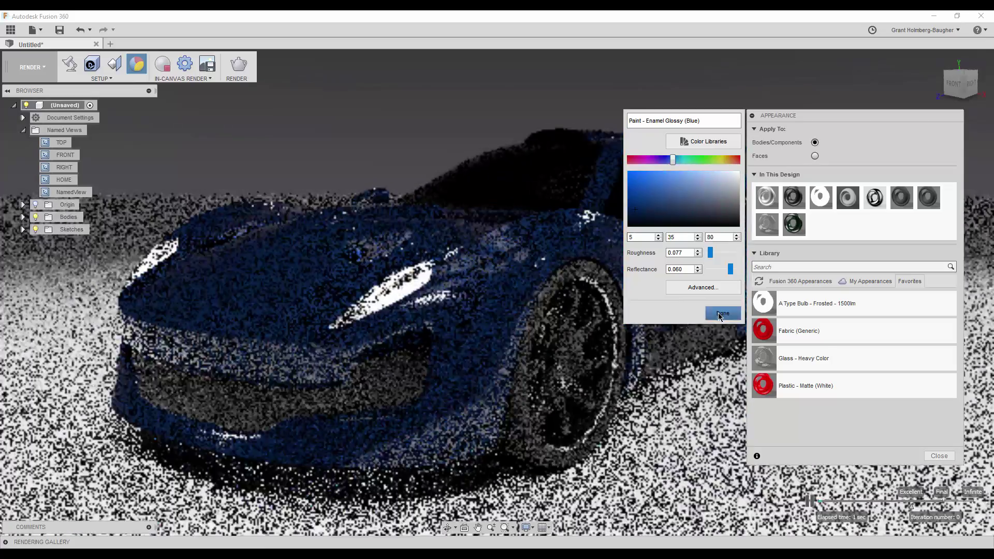
left_click(723, 314)
Tint the Aluminum Anodized Glossy rims bronze and close the appearance settings
double_click(767, 197)
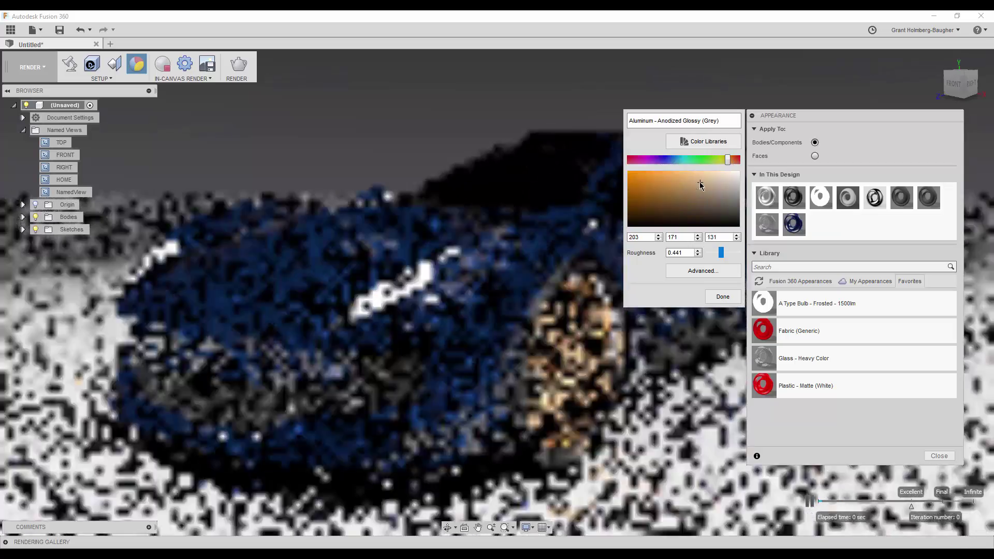
left_click(723, 296)
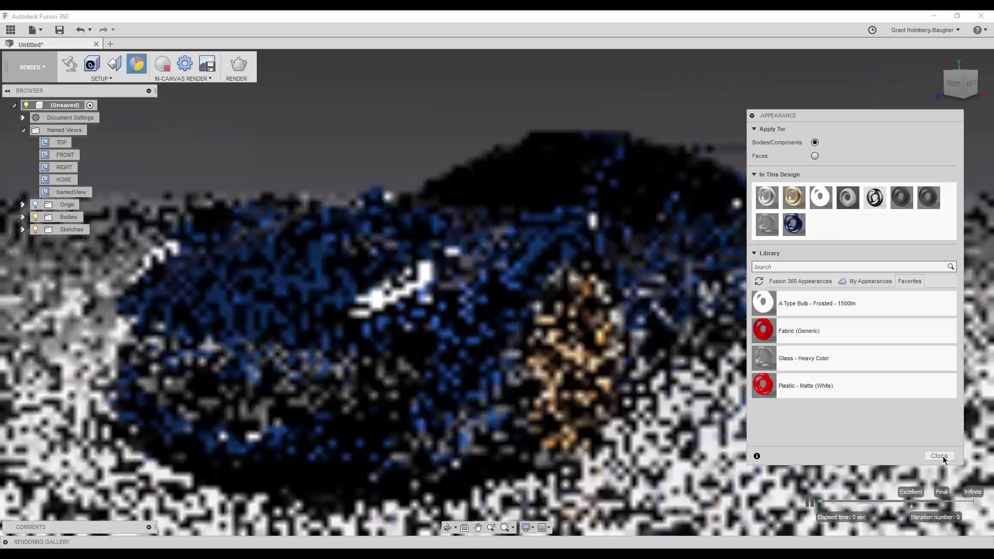
left_click(939, 456)
mouse_move(890, 393)
middle_mouse_down("shift")
mouse_move(836, 355)
mouse_move(830, 337)
middle_mouse_up("shift")
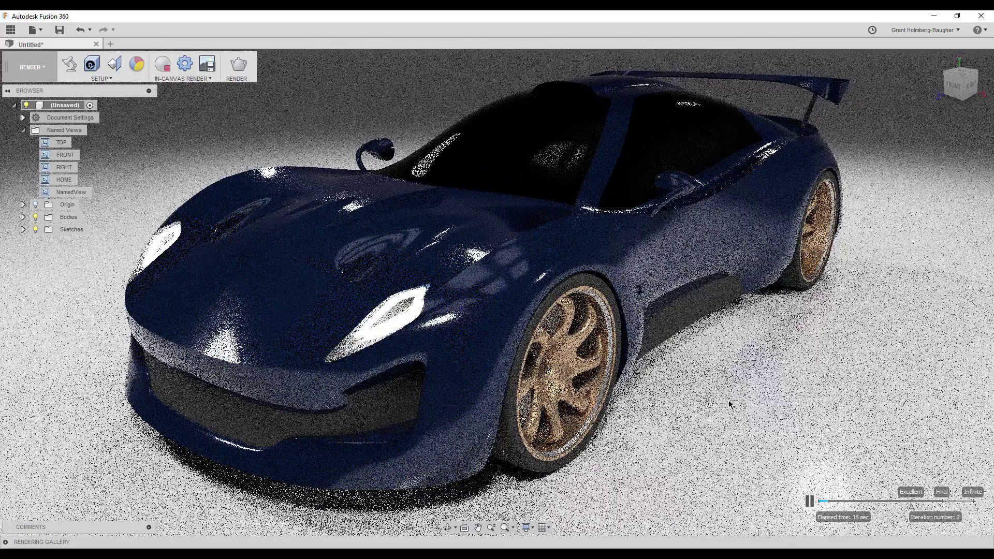
Shift the glossy paint hue to teal (39, 145, 151)
key("a")
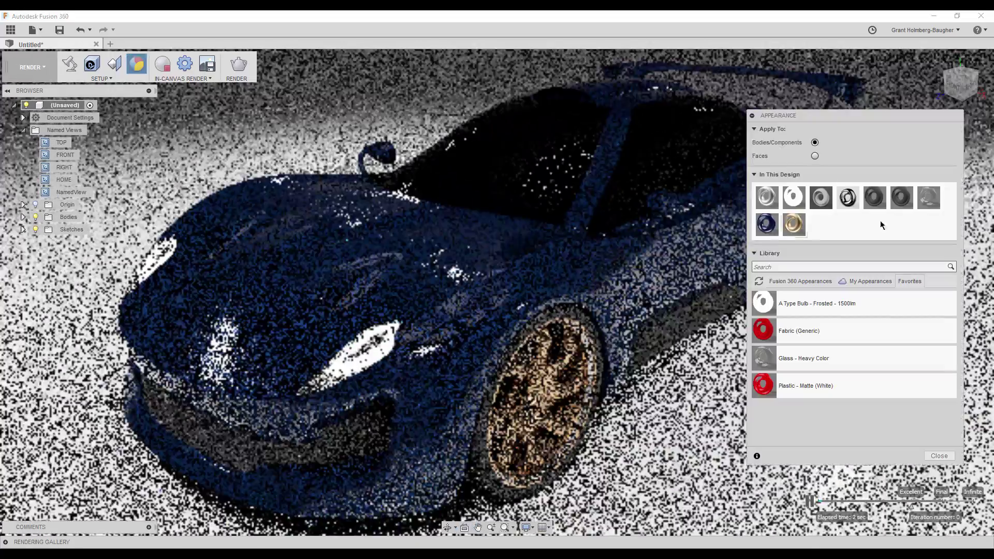
double_click(767, 224)
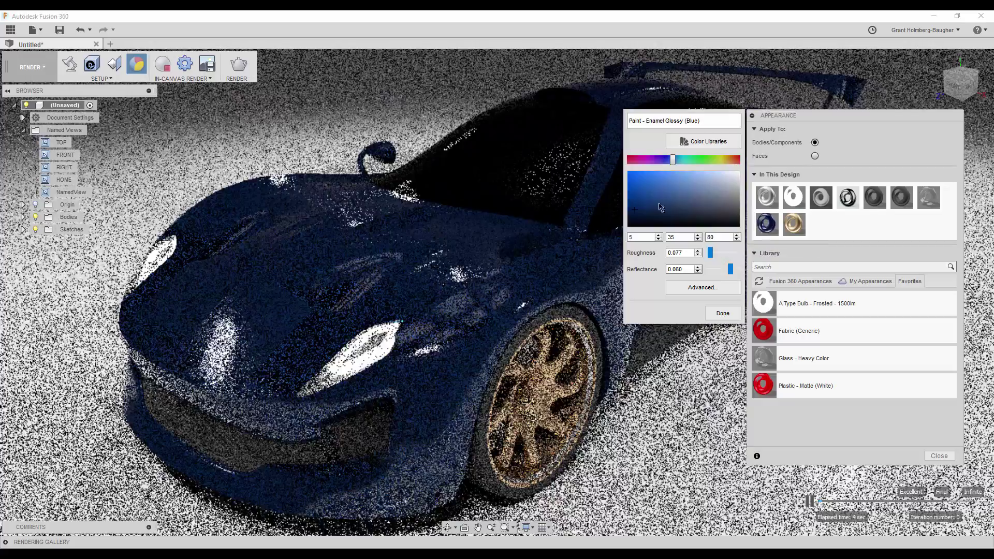
left_click(651, 199)
left_click(657, 194)
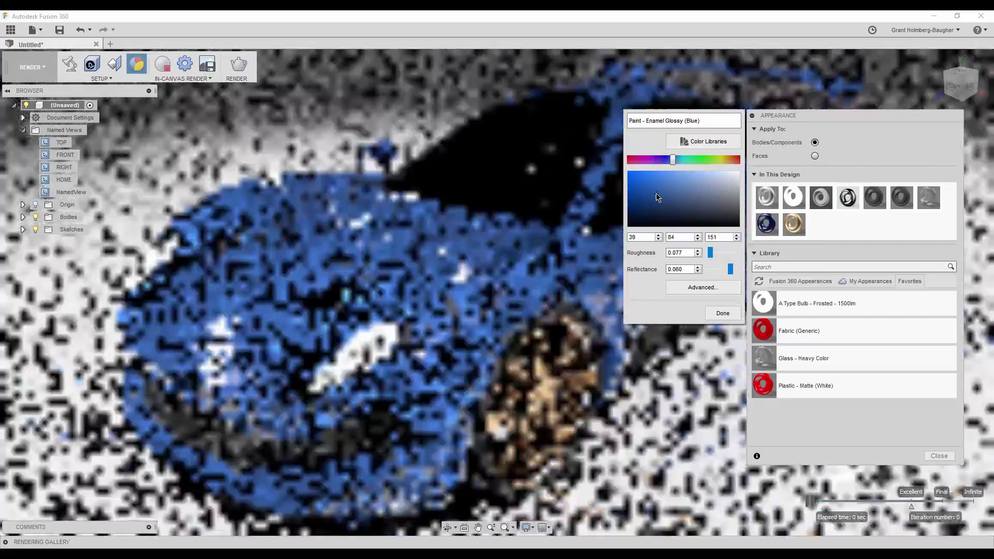
left_click_drag(673, 159, 683, 160)
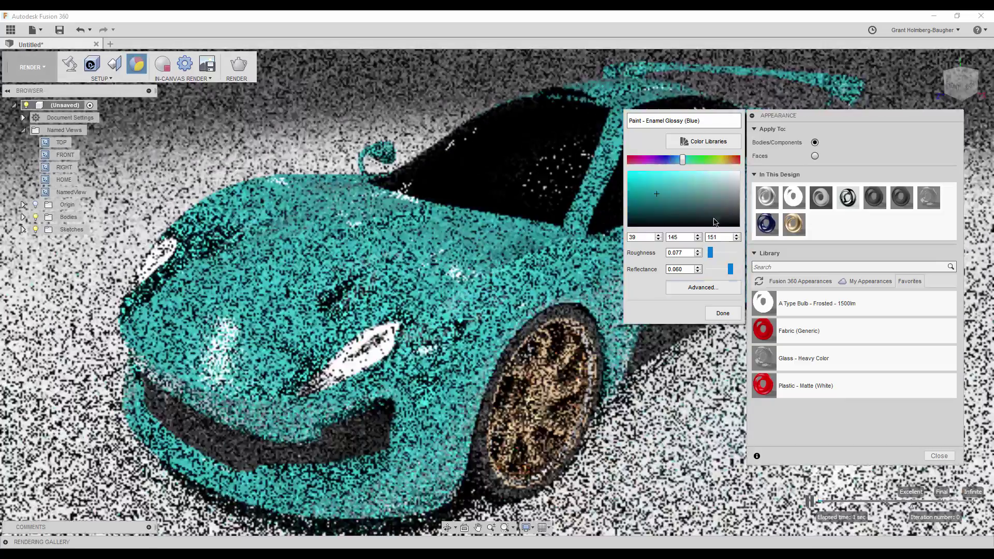
left_click(723, 314)
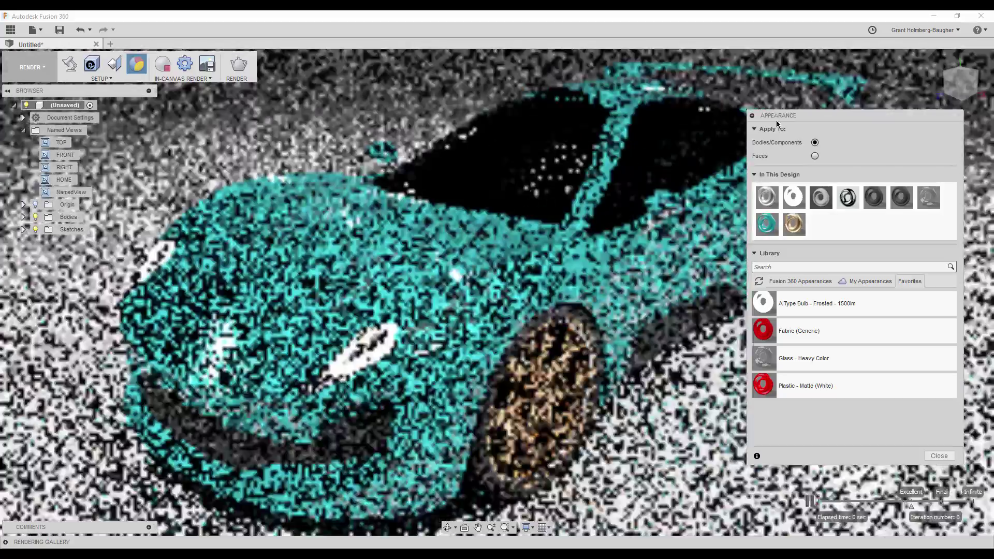
Apply a stored appearance onto the car's rear, close the panel, and select Body33
mouse_move(813, 117)
left_mouse_down()
mouse_move(828, 201)
mouse_move(809, 214)
left_mouse_up()
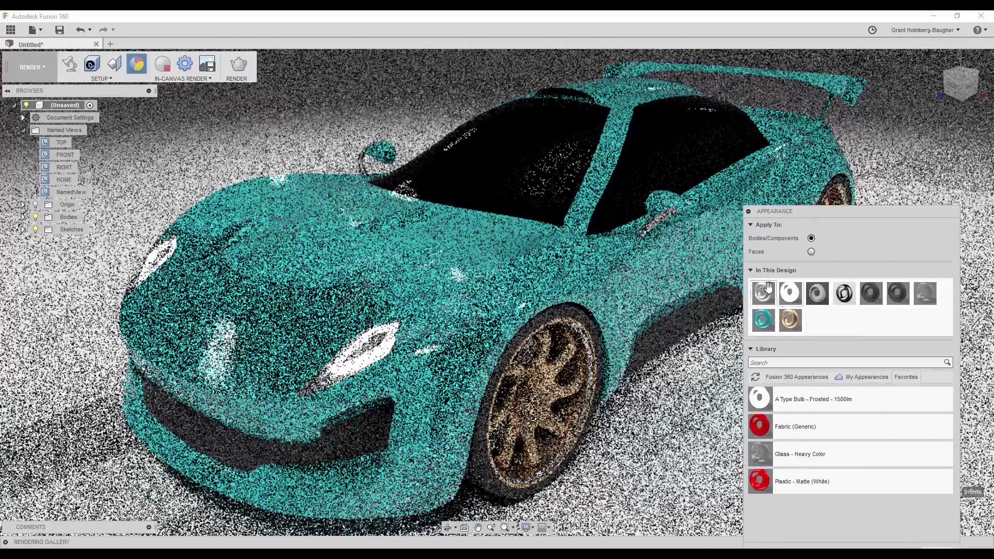
left_click_drag(898, 286, 897, 143)
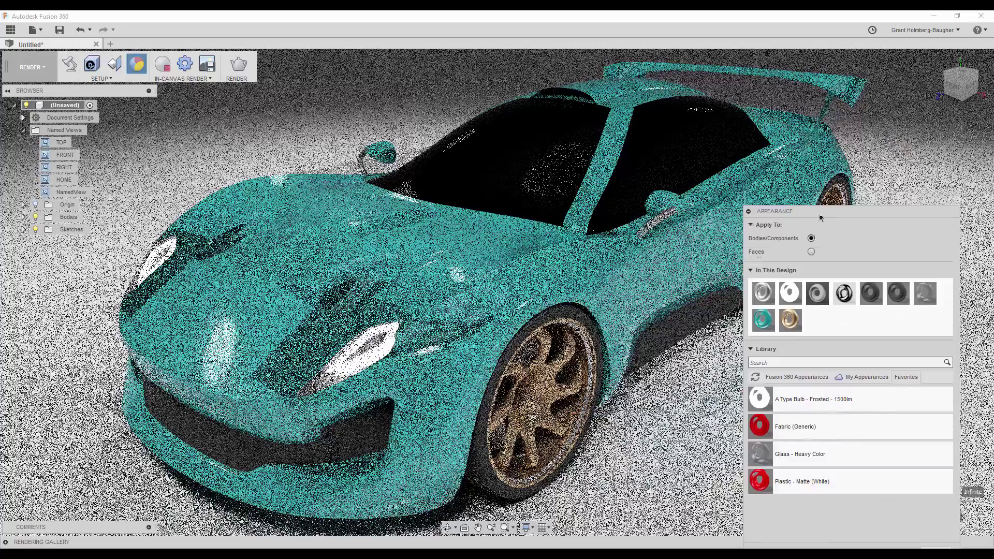
left_click_drag(820, 217, 799, 114)
left_click(910, 451)
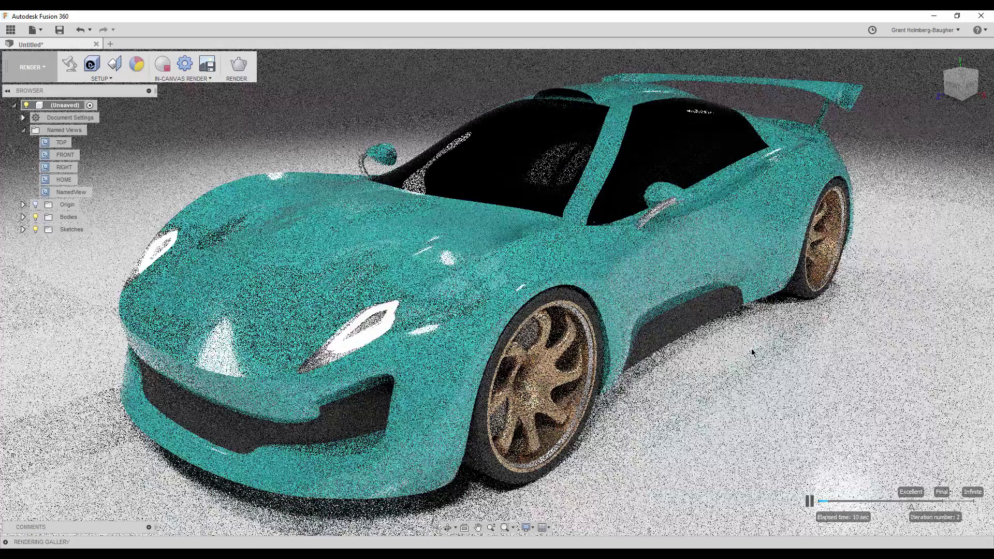
left_click(313, 358)
Add Body4 to the headlight selection and apply the gold and teal appearances to the car
key("a")
left_click(73, 154, "ctrl")
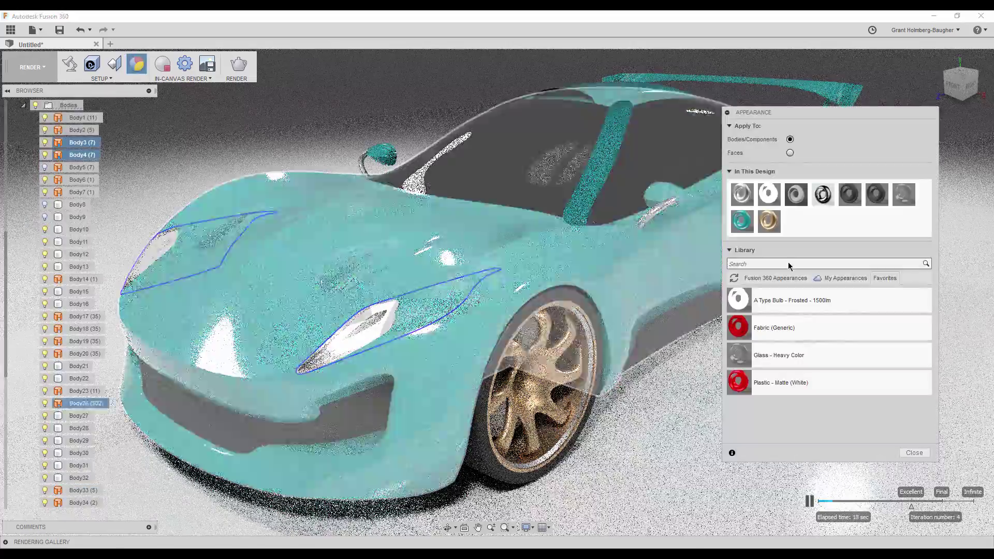
left_click_drag(82, 159, 81, 159)
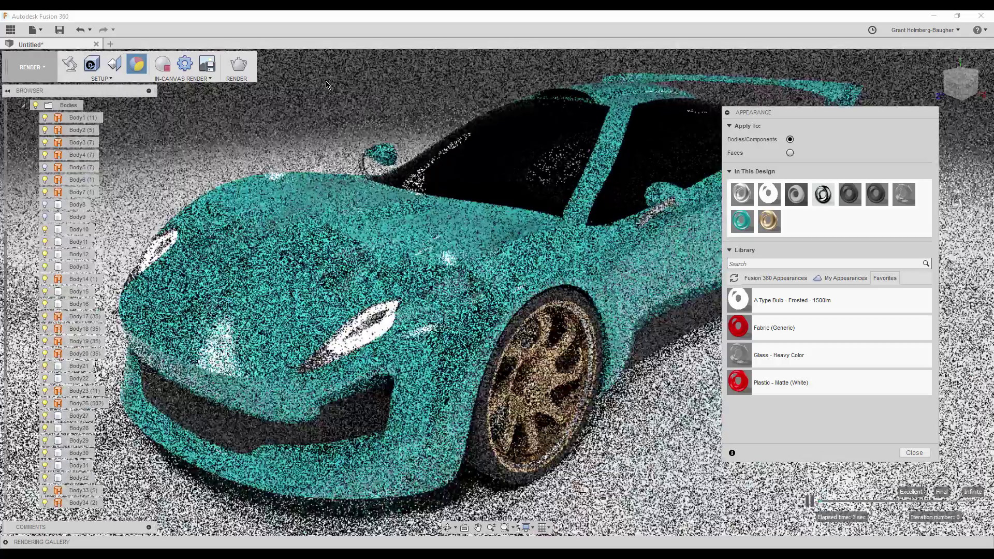
left_click_drag(769, 221, 676, 226)
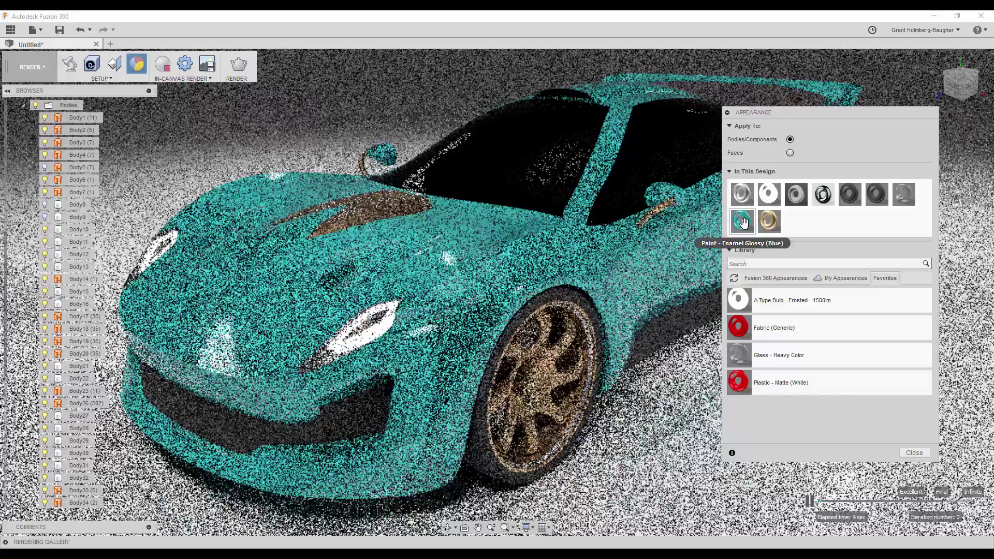
left_click_drag(742, 221, 709, 299)
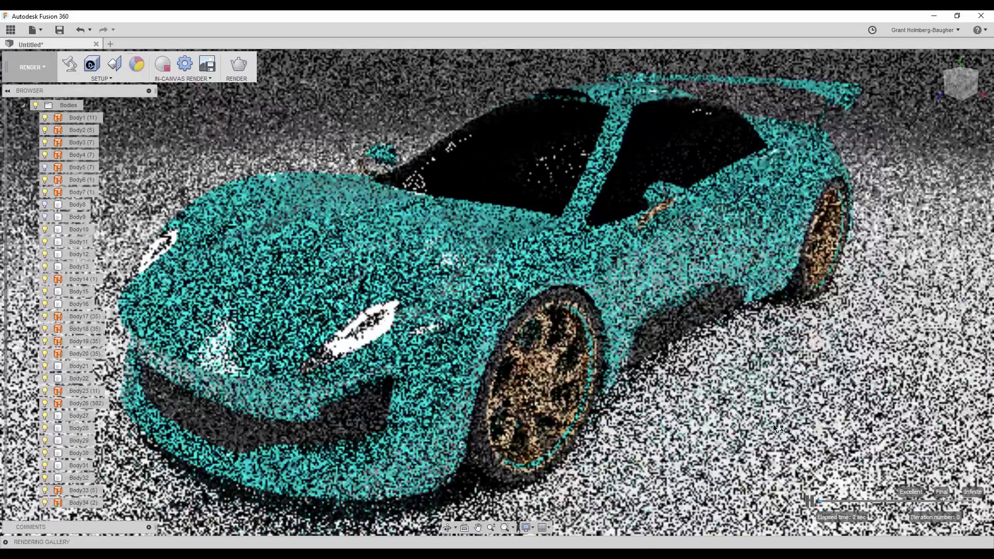
left_click(915, 453)
left_click(14, 105)
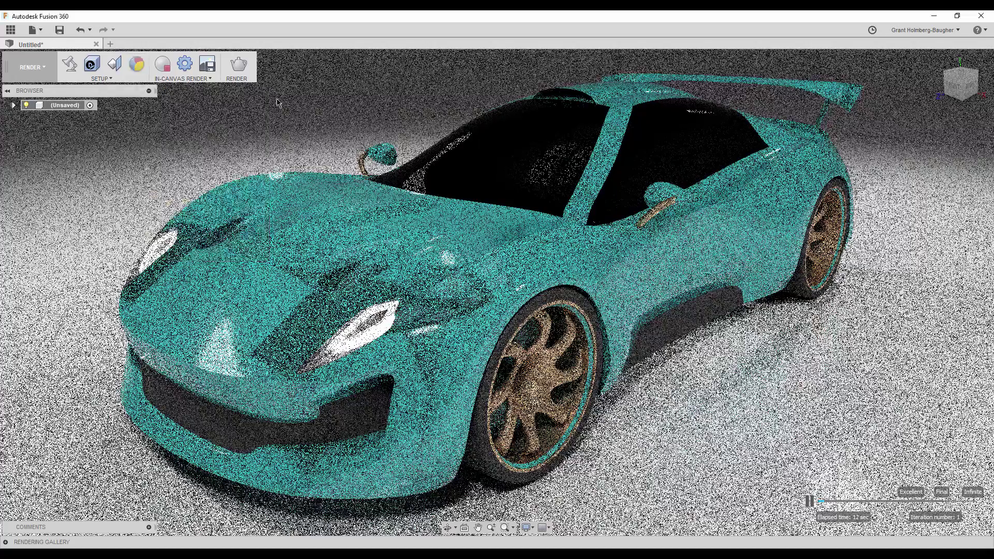
middle_click_drag(526, 340, 526, 339, "shift")
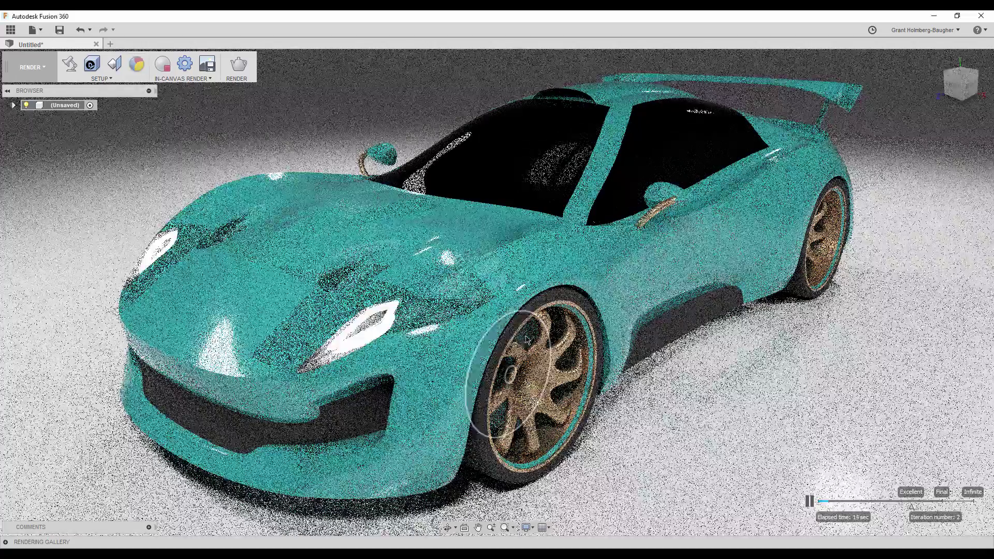
left_click(136, 64)
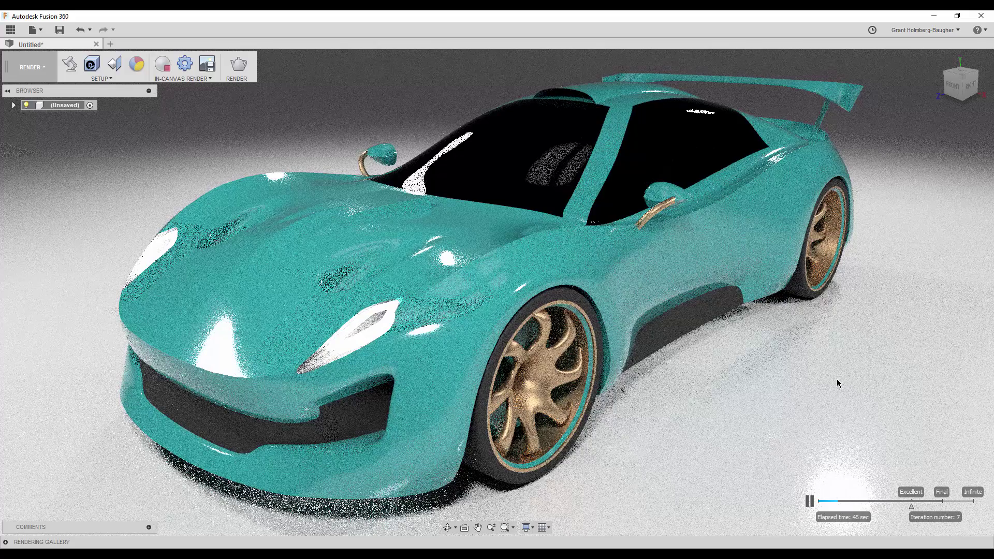
Set the paint colour to near-black RGB 25, 25, 25 and close the appearance settings
key("a")
double_click(904, 194)
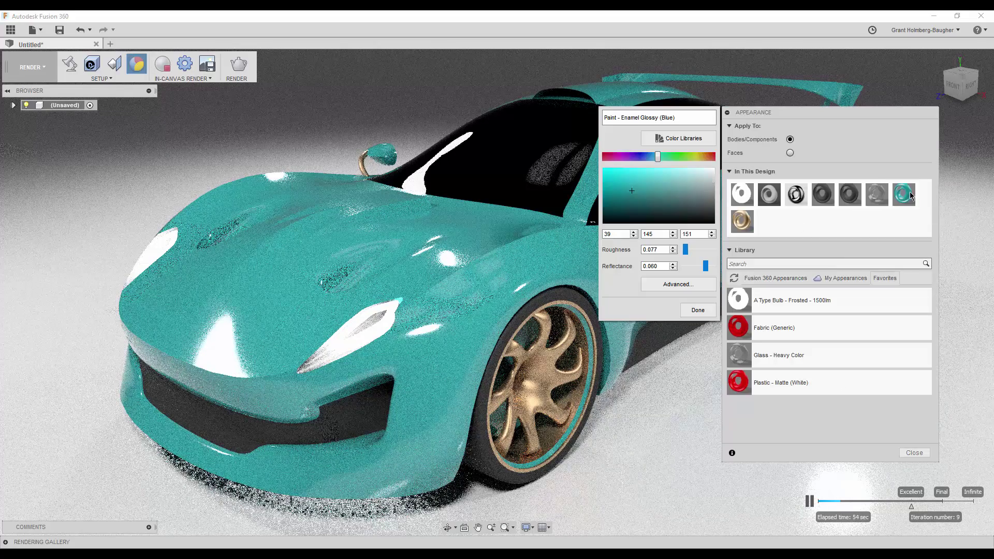
left_click_drag(654, 188, 745, 222)
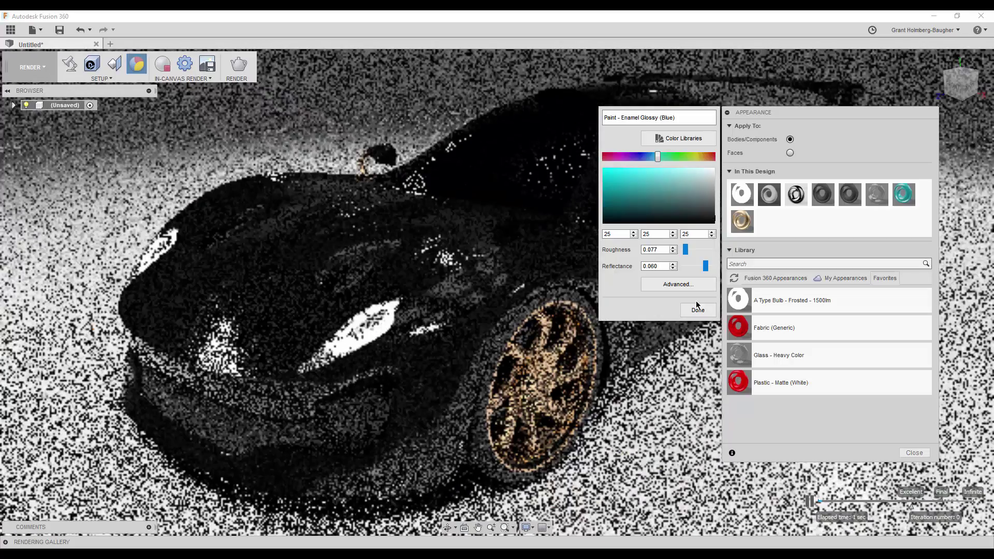
left_click(698, 310)
left_click(915, 452)
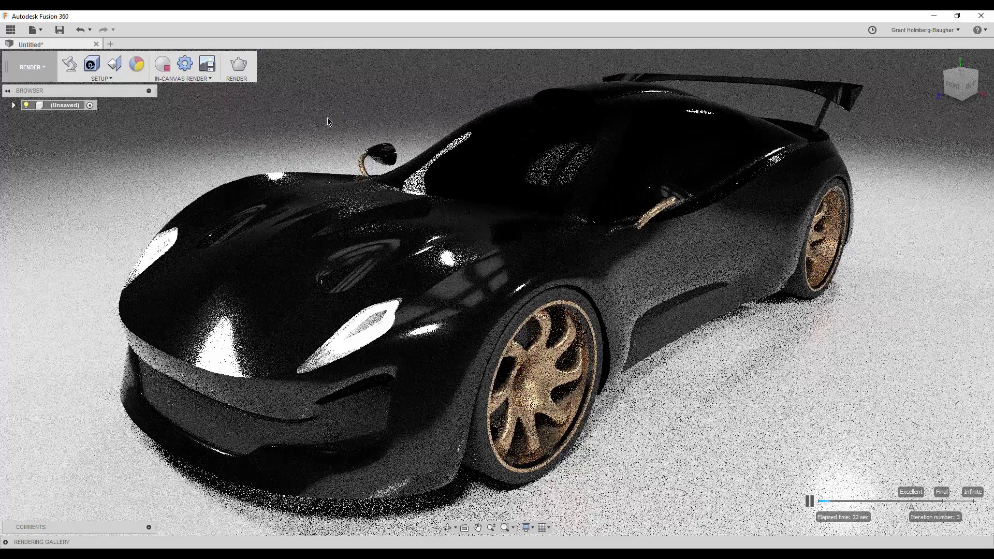
Repaint the car body from near-black to yellow-green (179, 176, 0) via the paint swatch
scroll(327, 121, "down", 10)
middle_click_drag(327, 121, 593, 130, "shift")
scroll(593, 130, "up", 15)
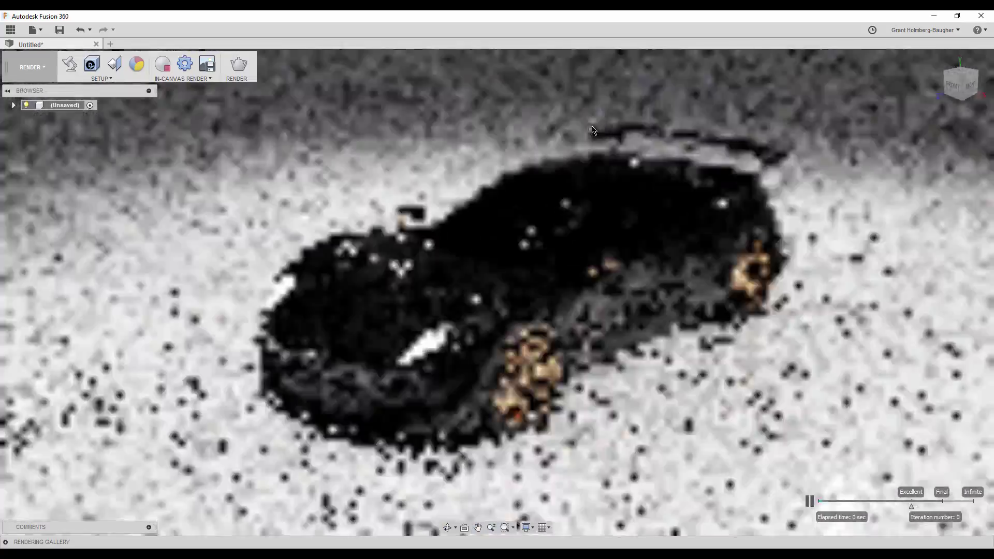
scroll(593, 130, "up", 5)
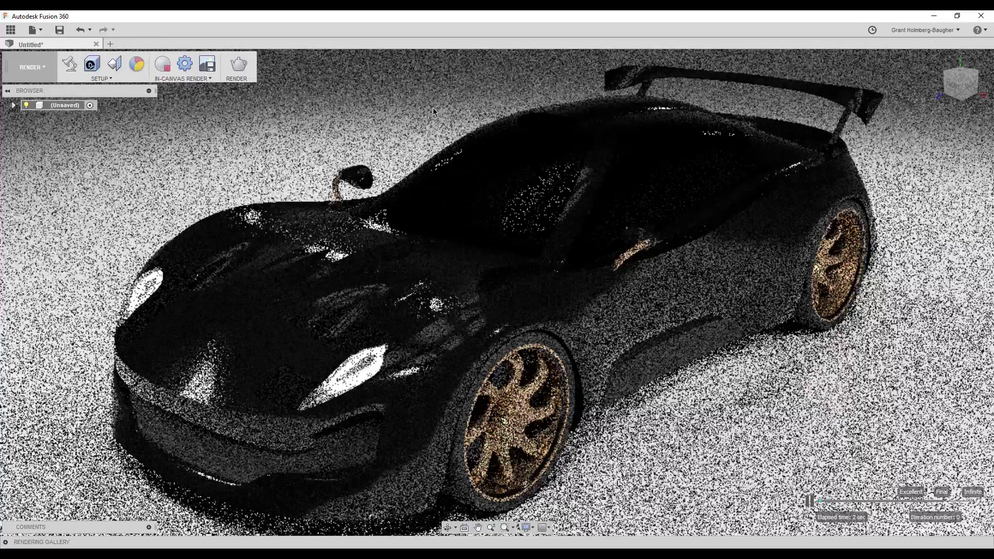
key("a")
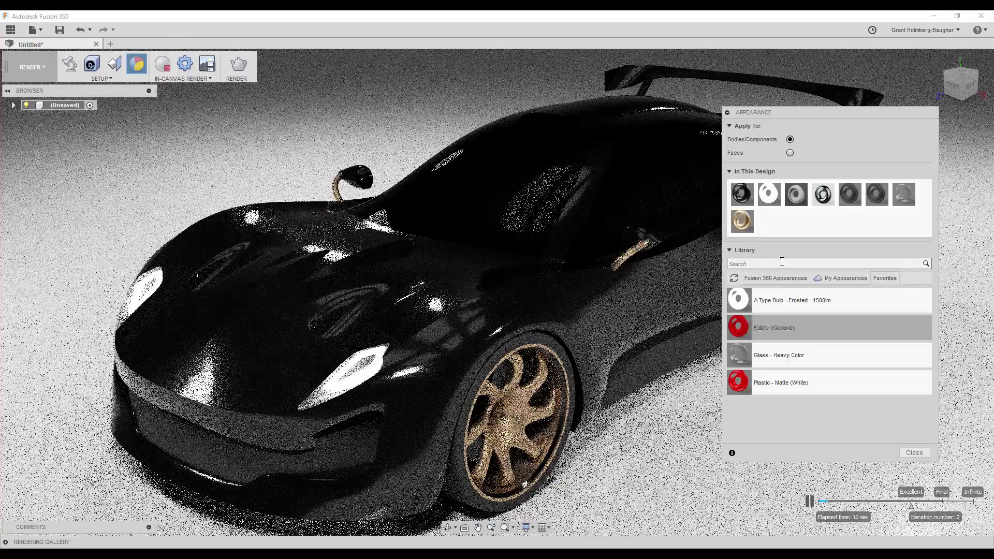
double_click(742, 194)
left_click(622, 180)
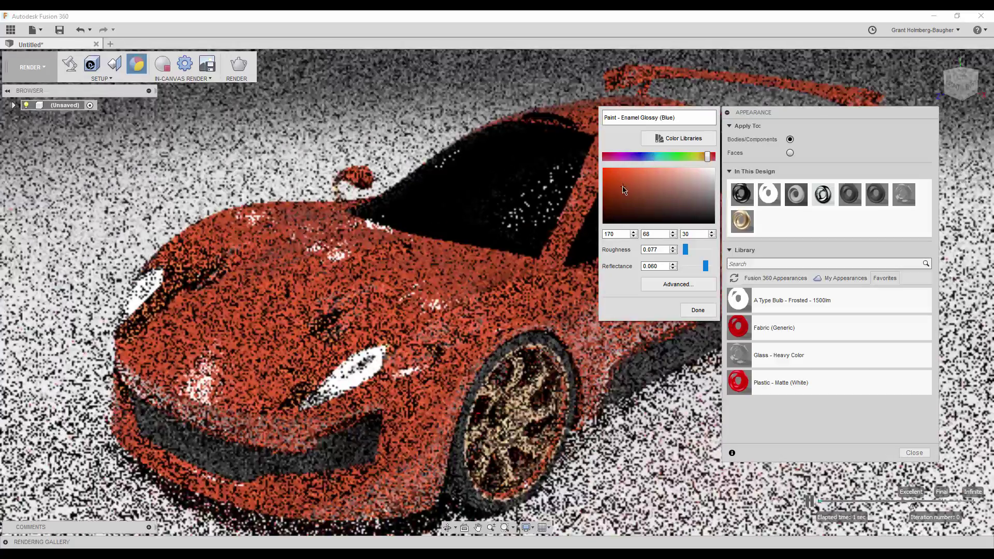
mouse_move(624, 189)
left_mouse_down()
mouse_move(606, 194)
mouse_move(590, 179)
left_mouse_up()
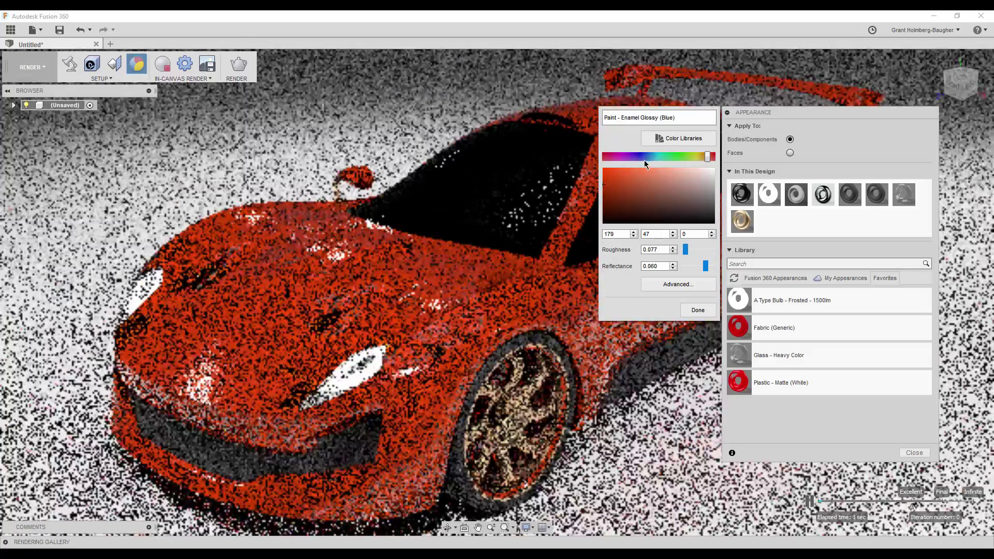
mouse_move(707, 156)
left_mouse_down()
mouse_move(666, 159)
mouse_move(695, 157)
left_mouse_up()
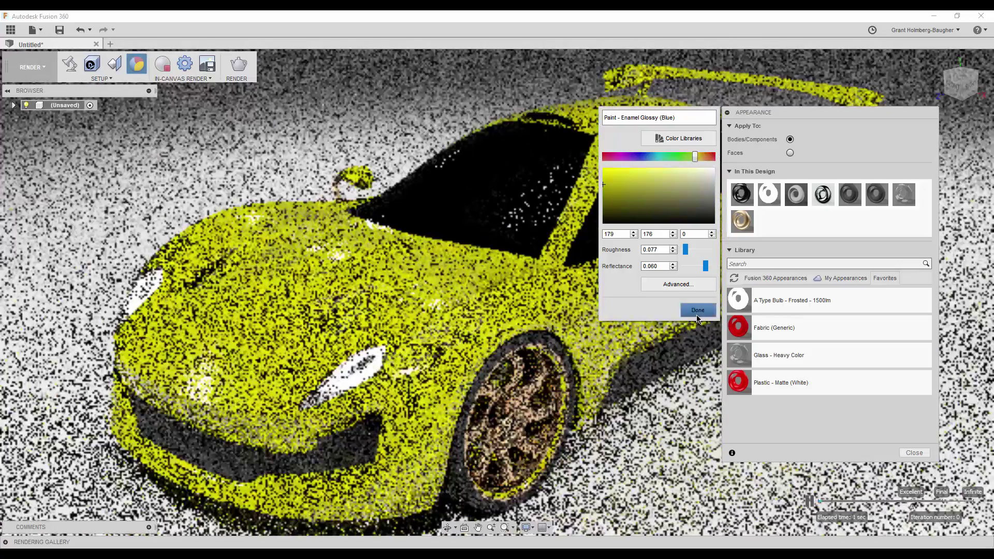
left_click(697, 316)
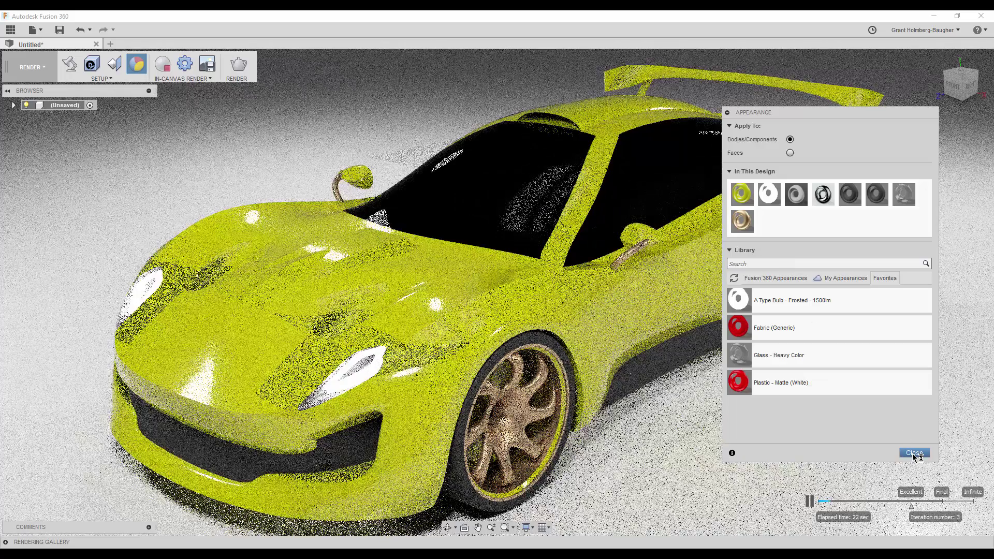
double_click(735, 213)
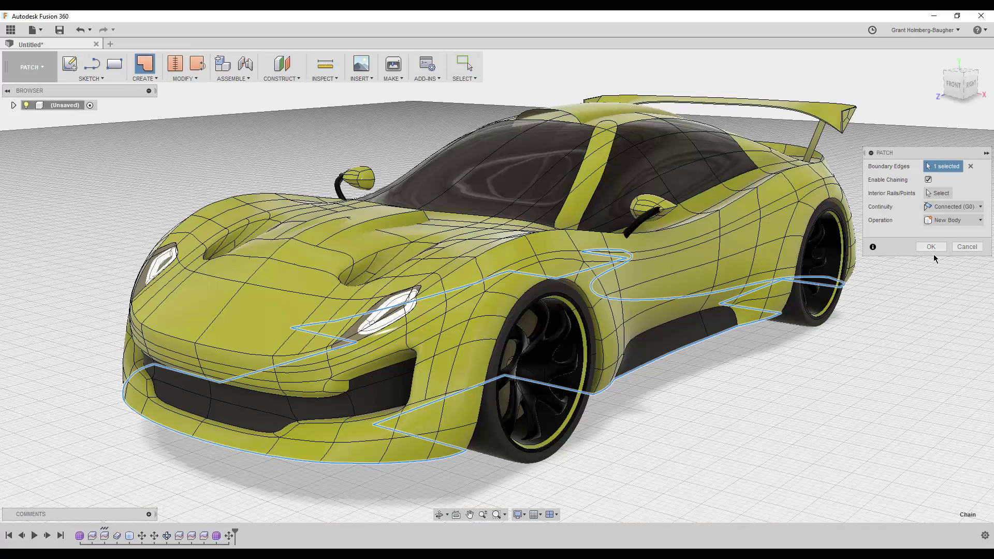
Commit the patch across the opening and hide the front tyre and wheel parts
key("Return")
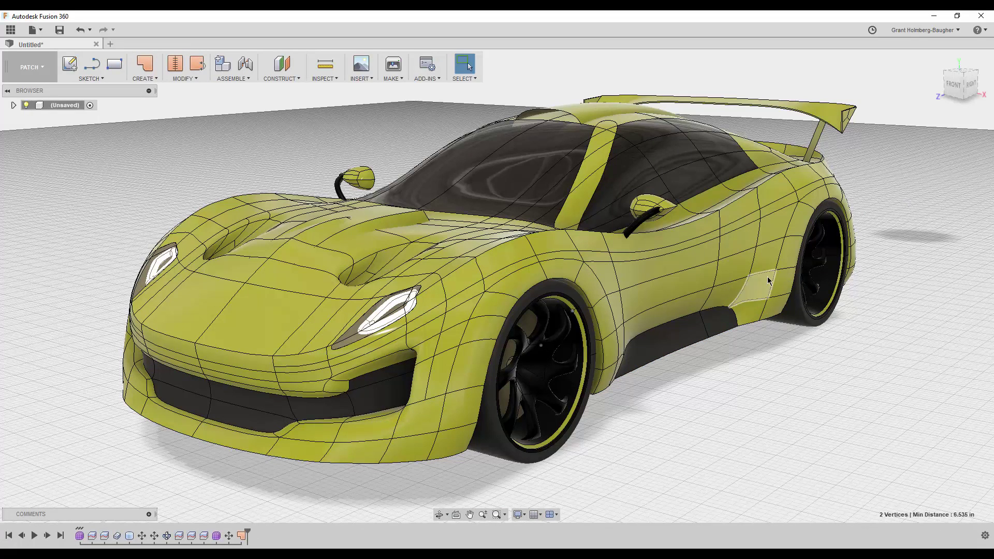
left_click(13, 105)
left_click(22, 217)
left_click(45, 316)
Apply a dark appearance to the selected faces inside the wheel arch, using Faces mode
left_click(45, 341)
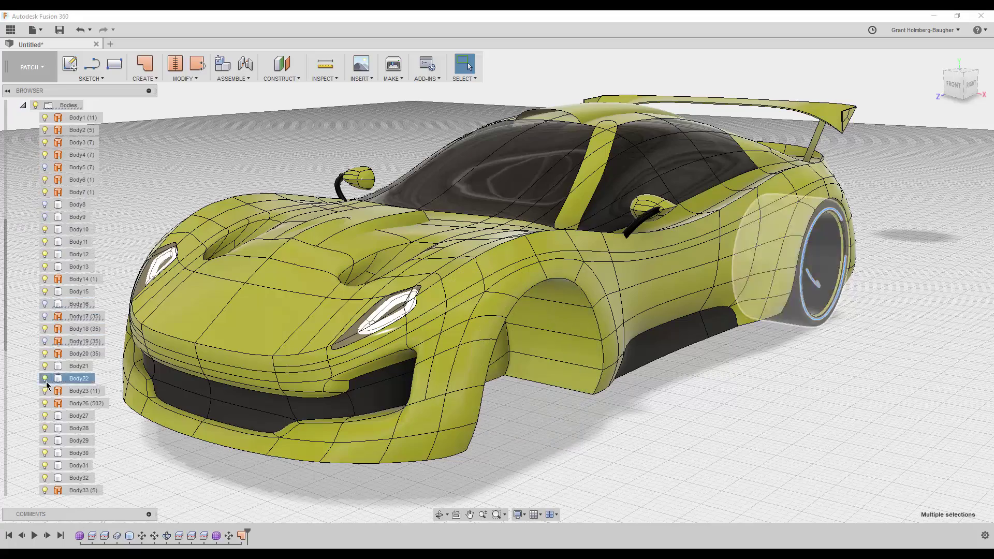
key("a")
left_click(554, 362)
left_click(562, 332, "ctrl")
middle_click_drag(562, 332, 466, 259, "shift")
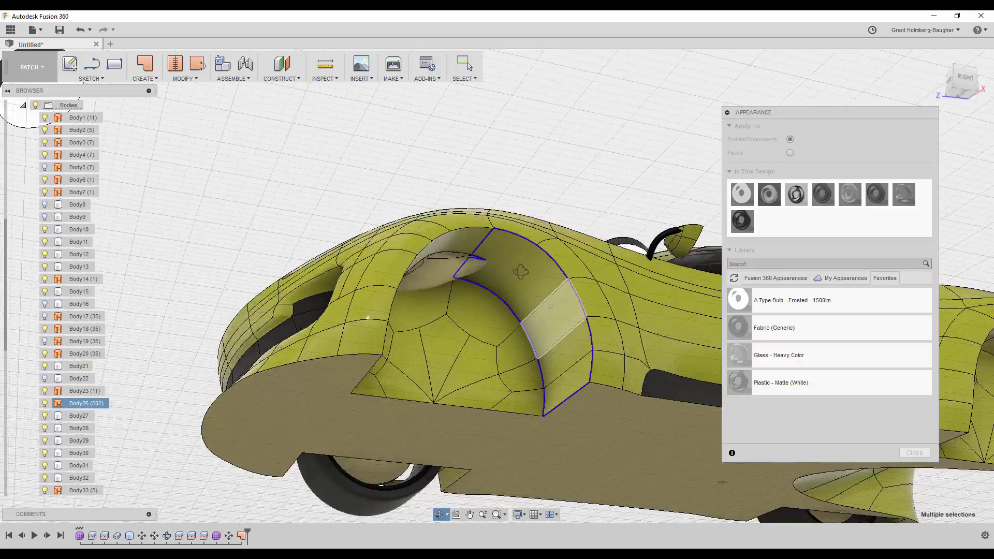
left_click(386, 362, "ctrl")
left_click_drag(823, 194, 518, 311)
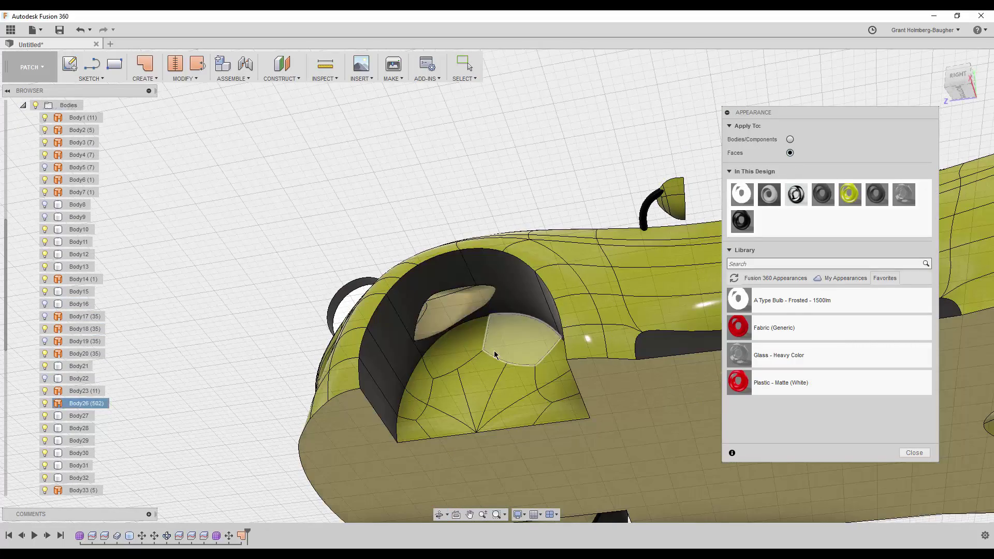
Select the wheel-arch floor, inner arch and dome faces, then orbit out to view the car
left_click(450, 404)
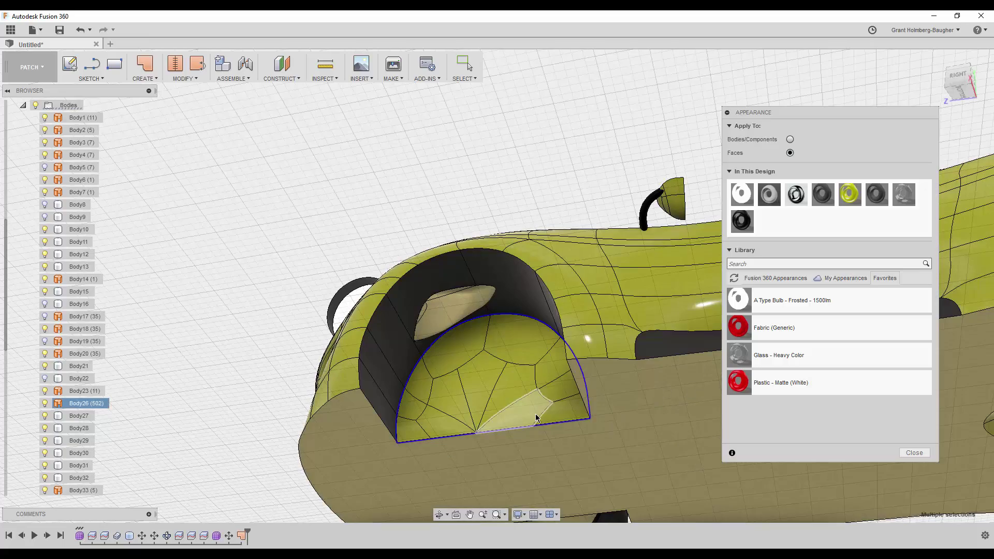
middle_click_drag(677, 452, 411, 296, "shift")
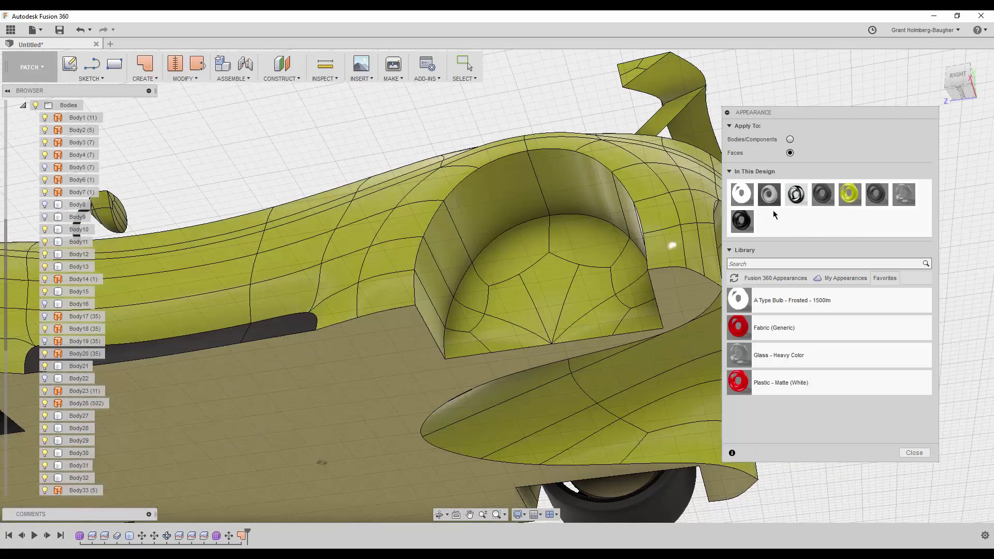
double_click(501, 204)
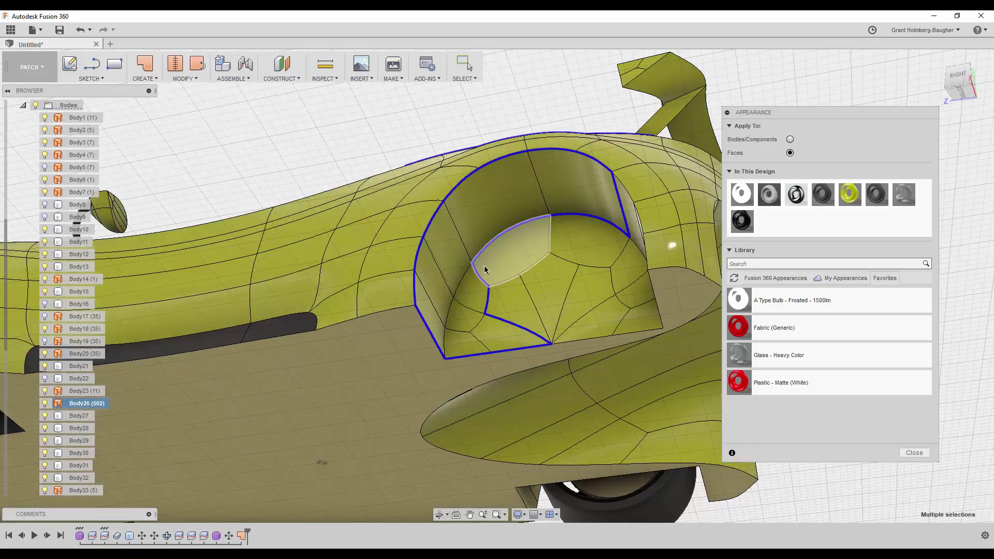
left_click(515, 294, "shift")
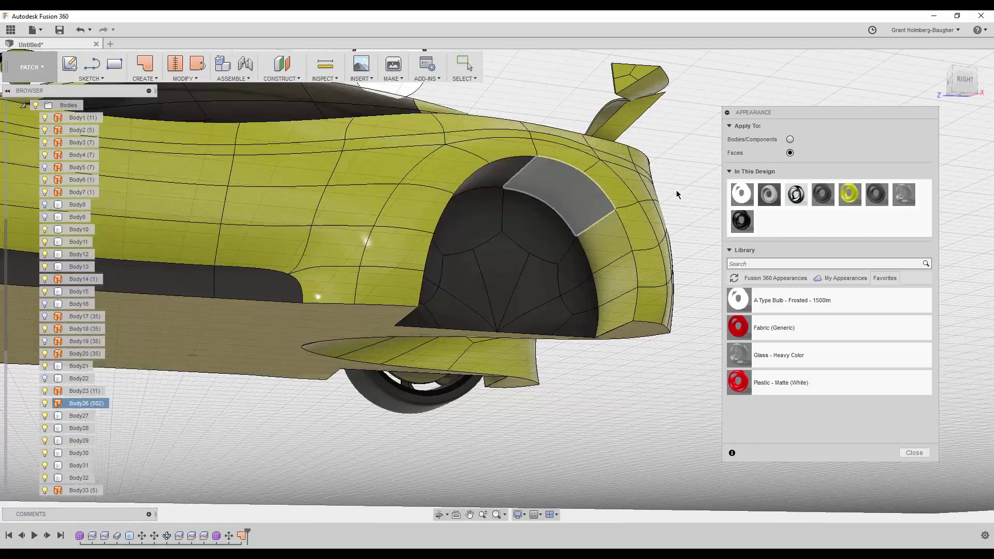
middle_click_drag(636, 316, 559, 199, "shift")
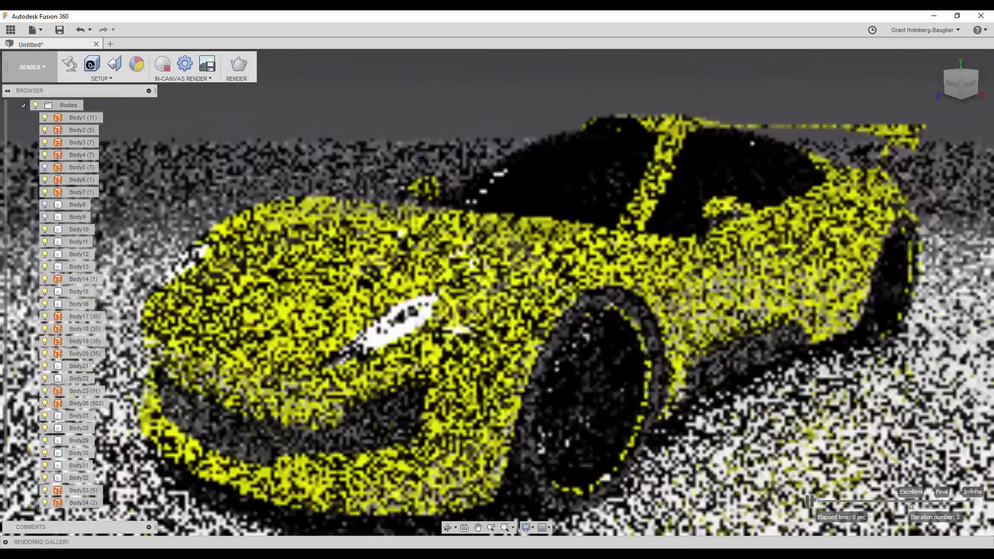
Shift the paint hue from yellow-green to bright green
middle_click_drag(420, 155, 406, 140)
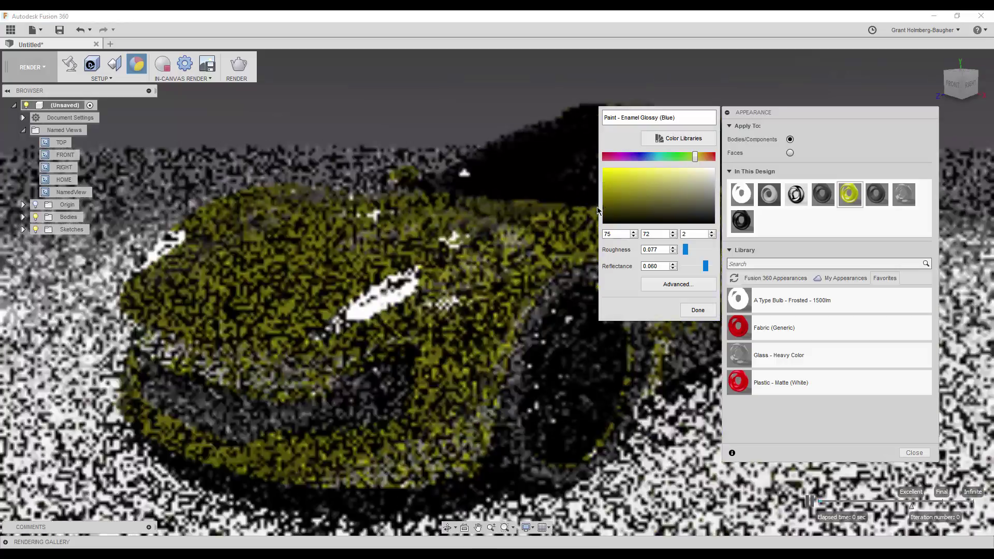
left_click_drag(695, 157, 680, 157)
left_click(606, 197)
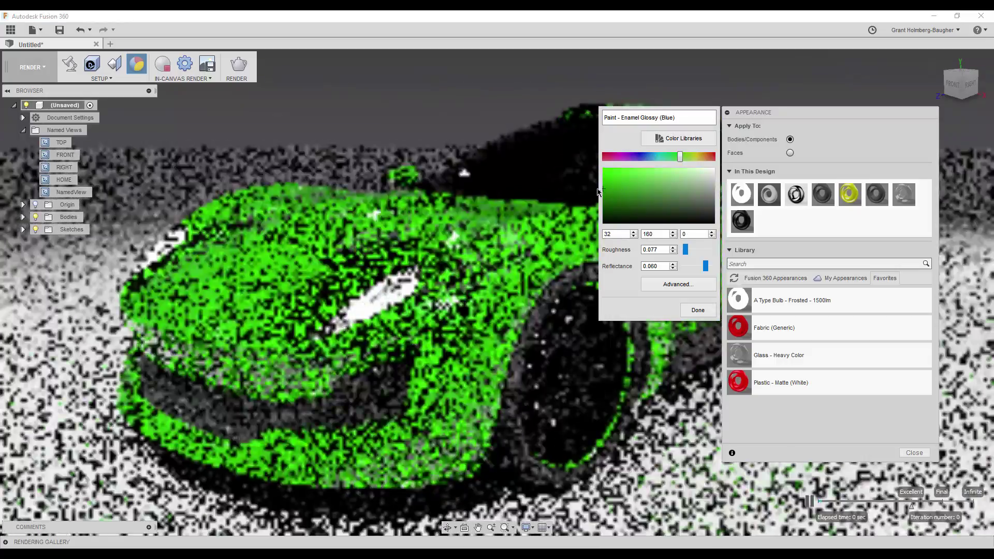
left_click(698, 310)
Change the grey wheel metal appearance to a bronze colour
left_click_drag(777, 112, 815, 369)
mouse_move(674, 311)
middle_mouse_down("shift")
mouse_move(758, 290)
mouse_move(912, 206)
middle_mouse_up("shift")
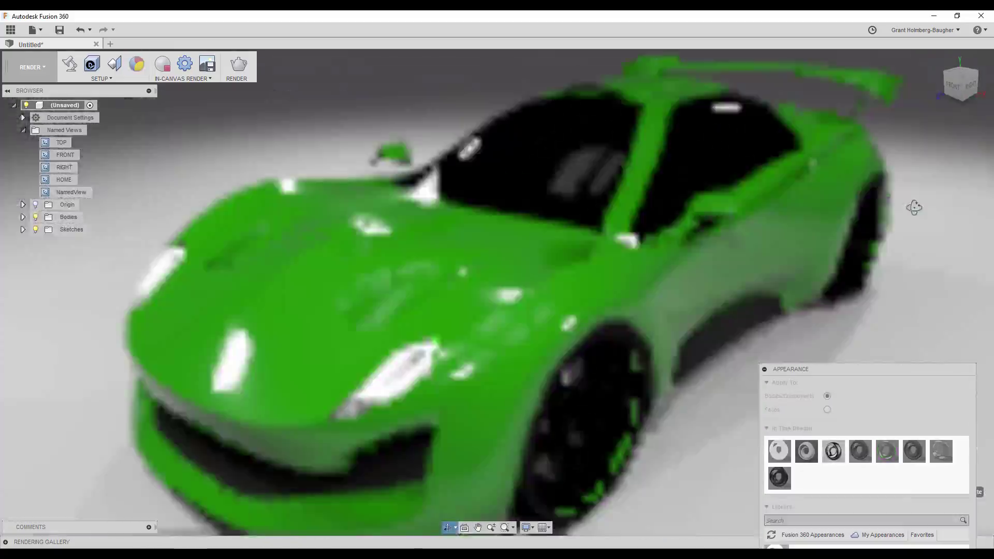
scroll(901, 202, "down", 2)
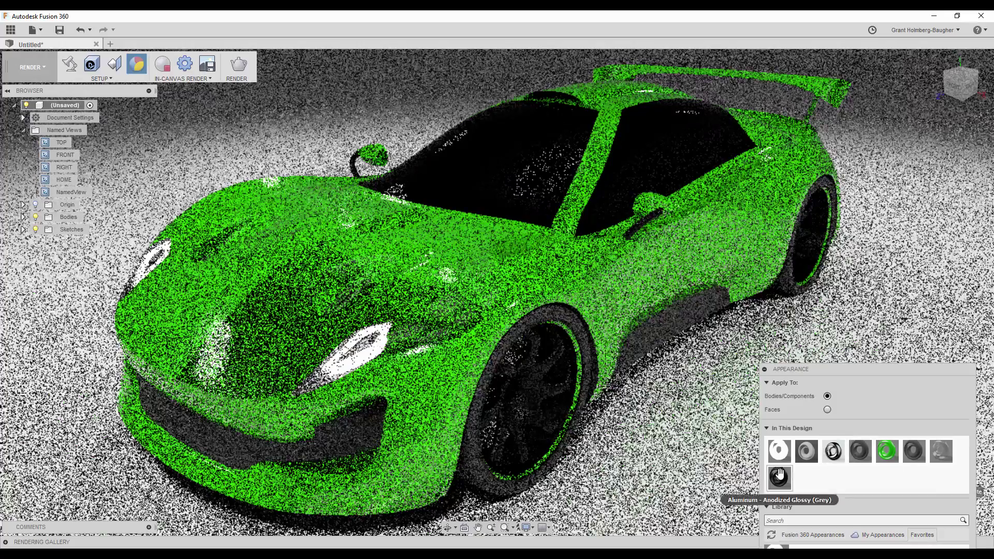
double_click(780, 477)
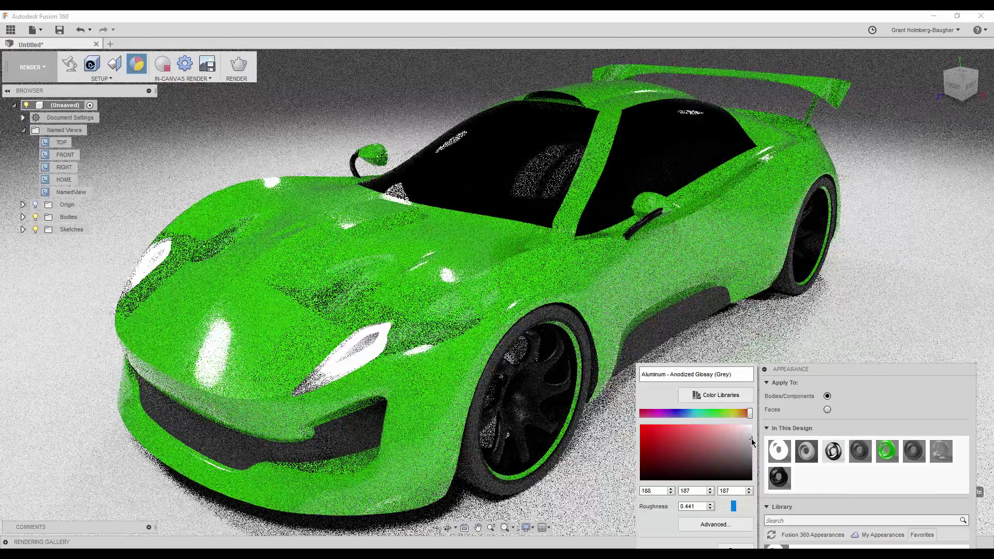
left_click(752, 434)
left_click(741, 413)
left_click(693, 436)
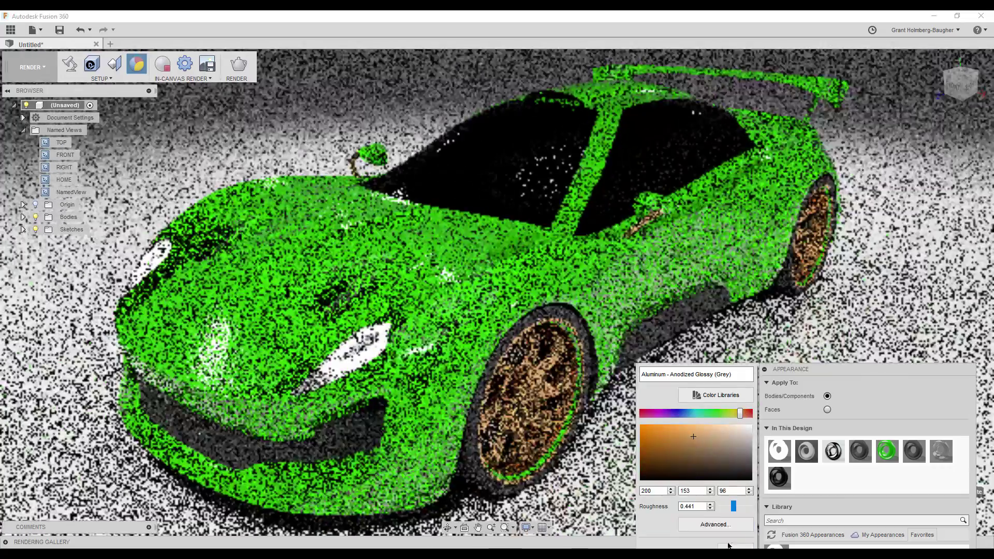
left_click(729, 546)
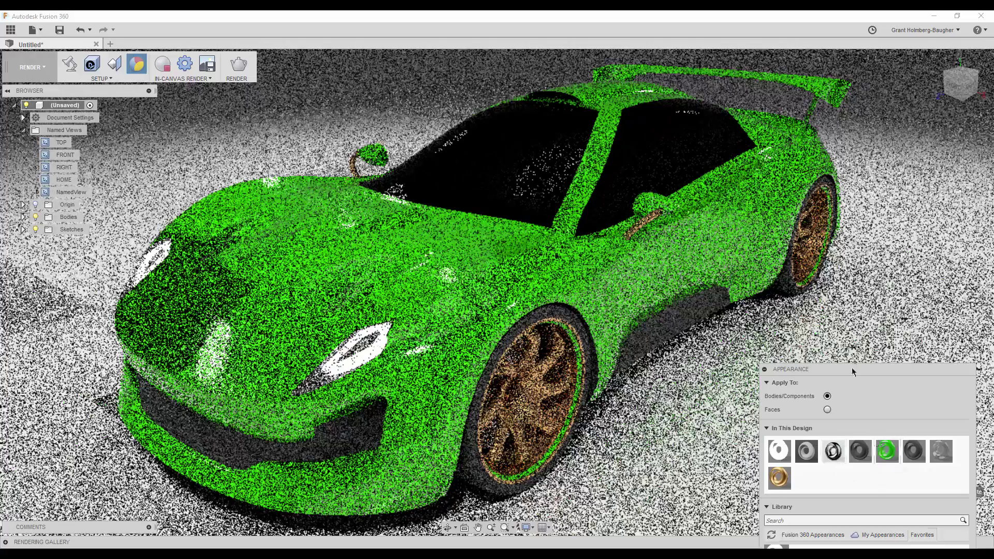
Close the appearance settings and let the in-canvas render refine with no quality limit
left_click_drag(853, 369, 794, 135)
left_click(887, 477)
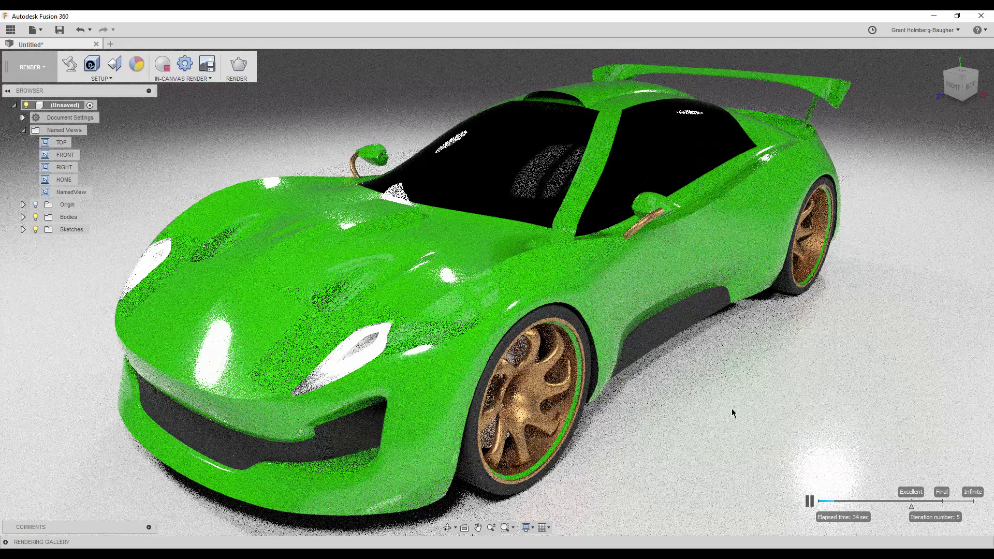
left_click(973, 492)
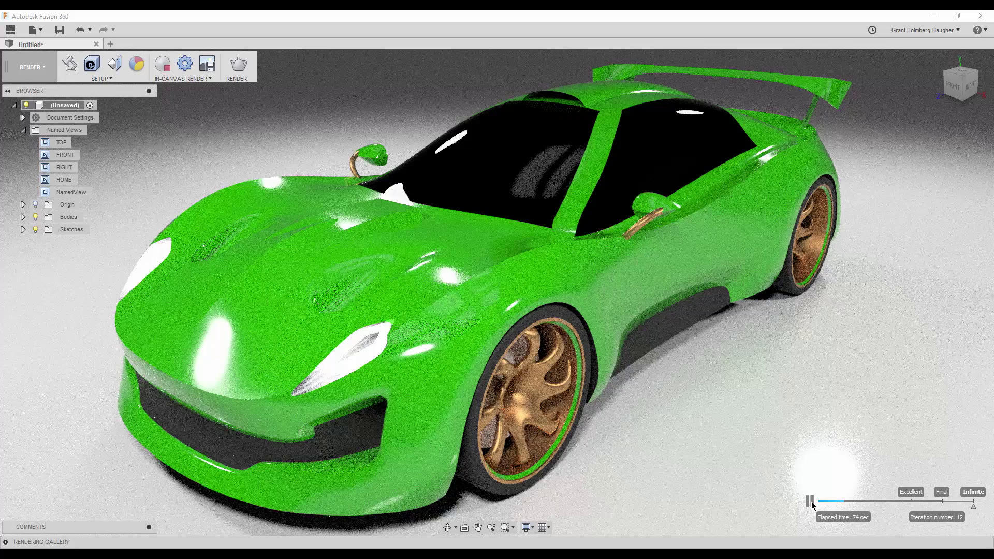
Nudge the view of the rendering green car slightly to the right
middle_click_drag(644, 389, 657, 390)
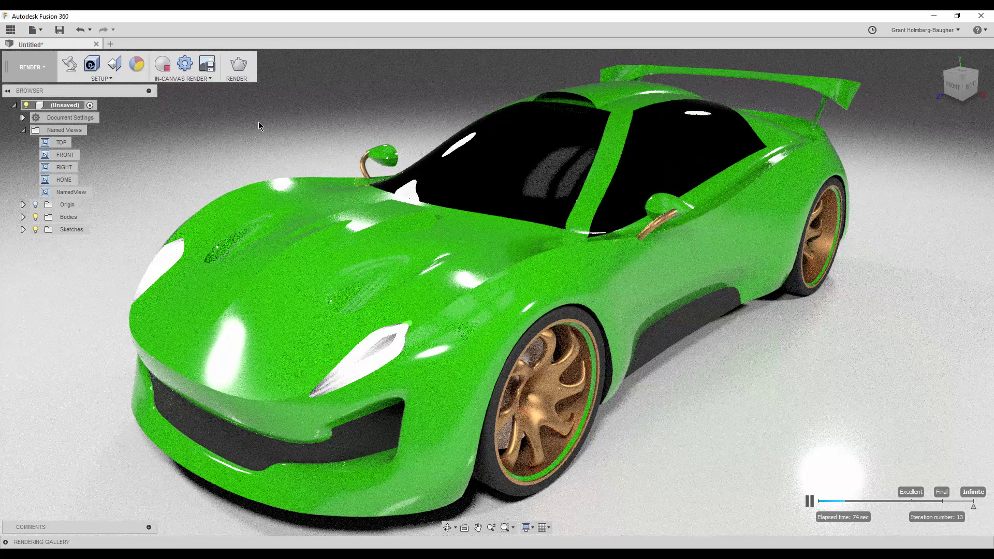
Shift the green paint back toward yellow-green
key("a")
double_click(856, 219)
left_click_drag(677, 181, 668, 182)
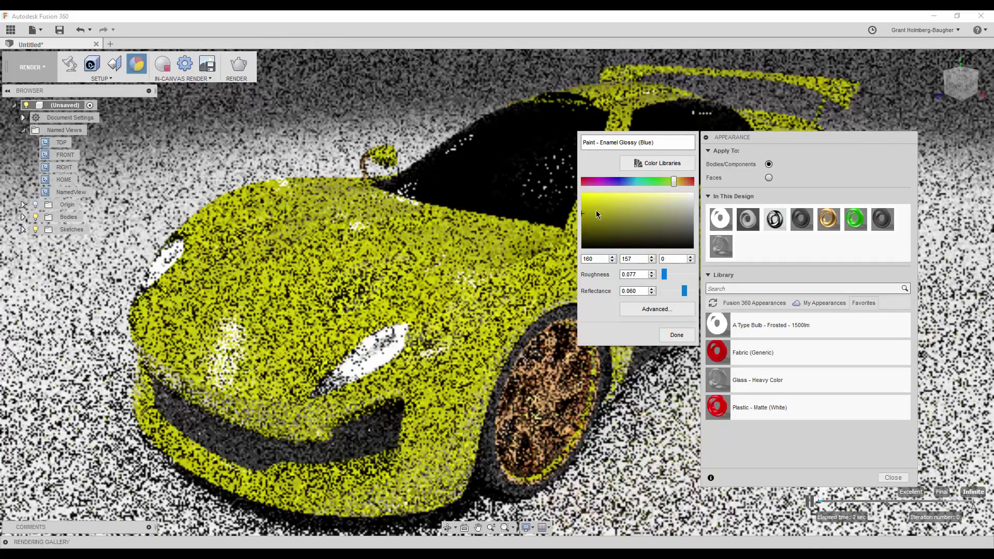
left_click(676, 336)
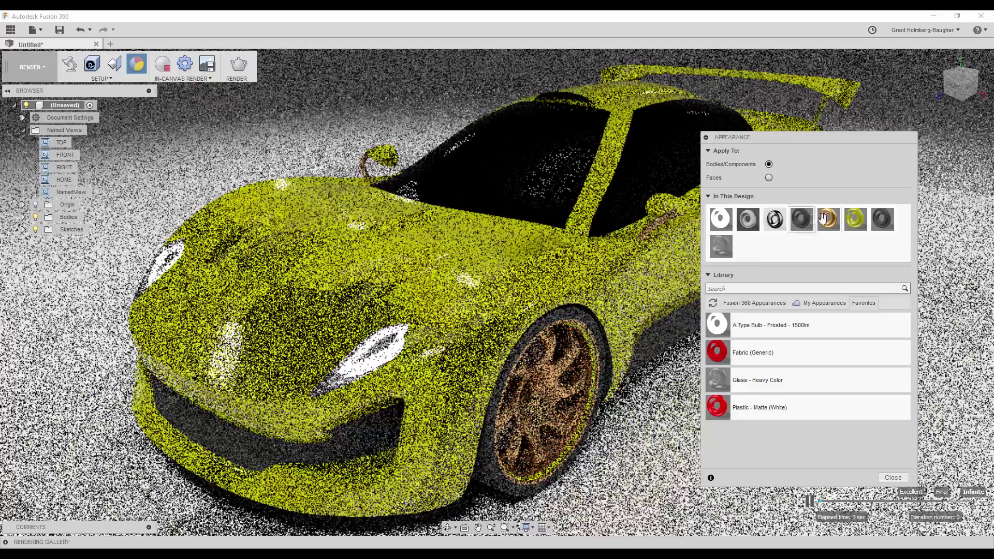
Make the bronze wheel metal dark again
double_click(828, 218)
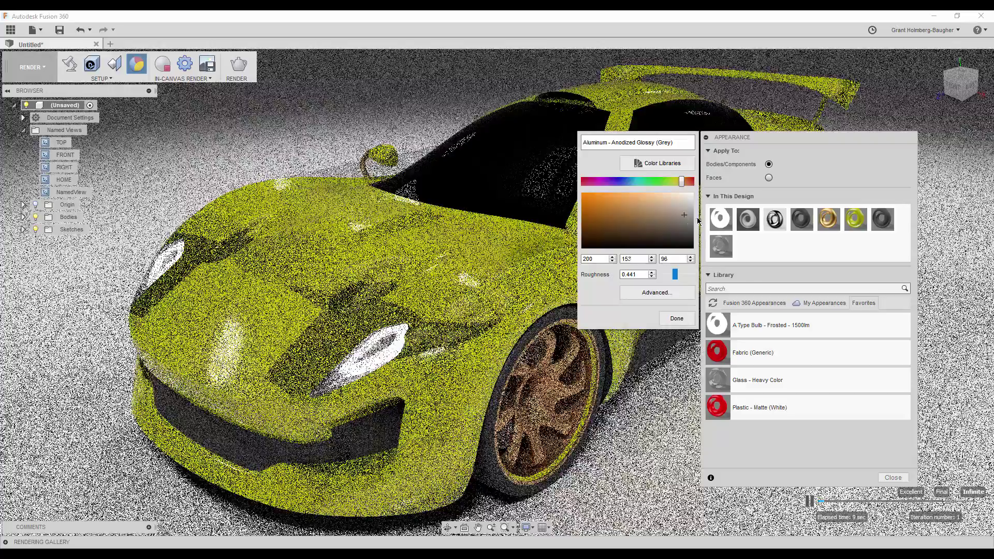
left_click(595, 238)
left_click(654, 291)
left_click(882, 478)
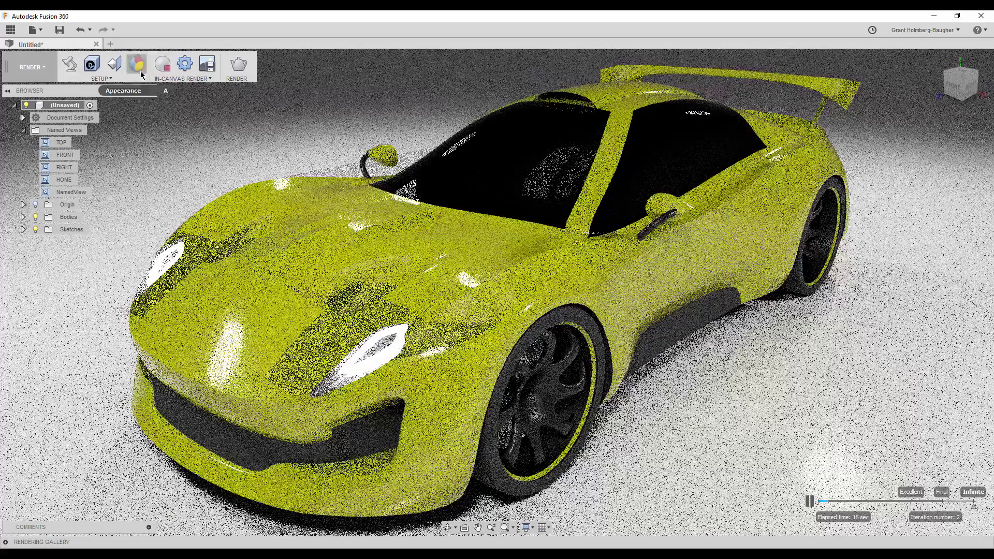
Recolour the dark material black and reorder the design's materials
left_click(137, 64)
double_click(801, 218)
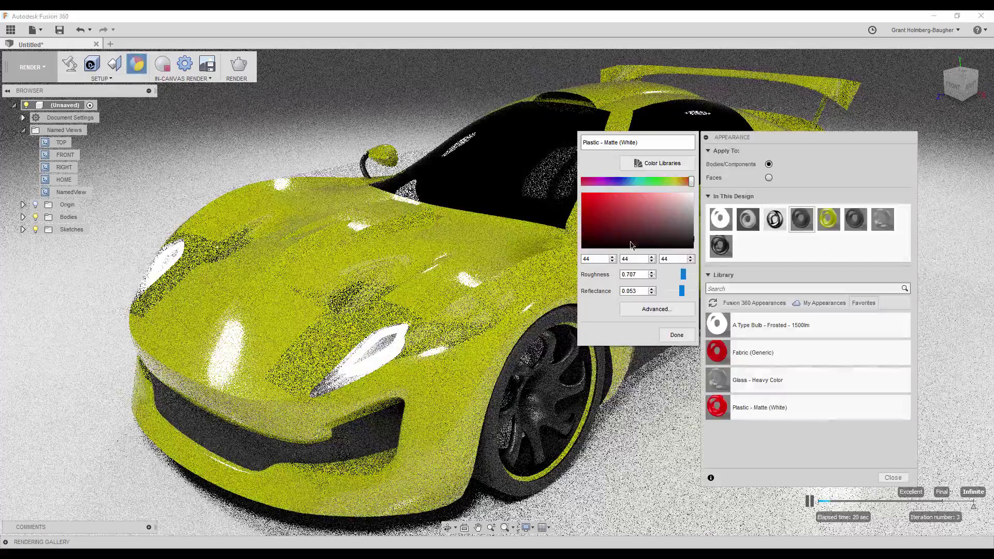
left_click(631, 245)
left_click(677, 335)
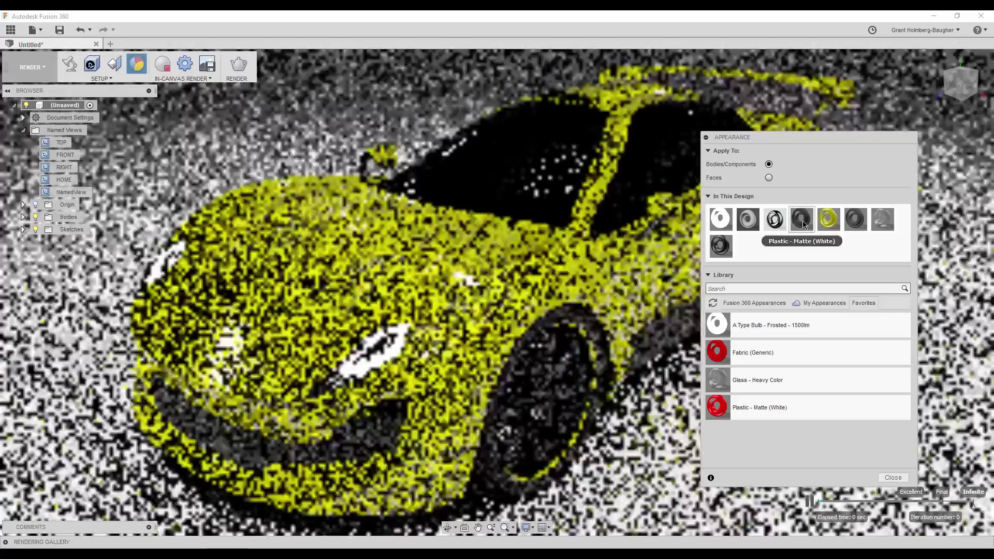
double_click(802, 218)
left_click(676, 335)
left_click_drag(798, 228, 855, 220)
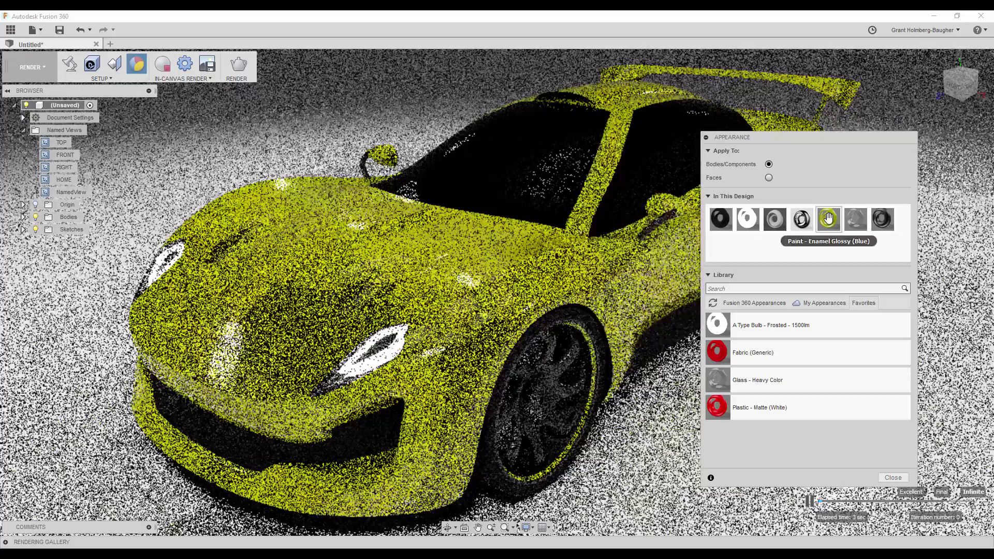
Change the paint colour to a deep blue (0, 67, 127)
double_click(828, 218)
left_click(680, 182)
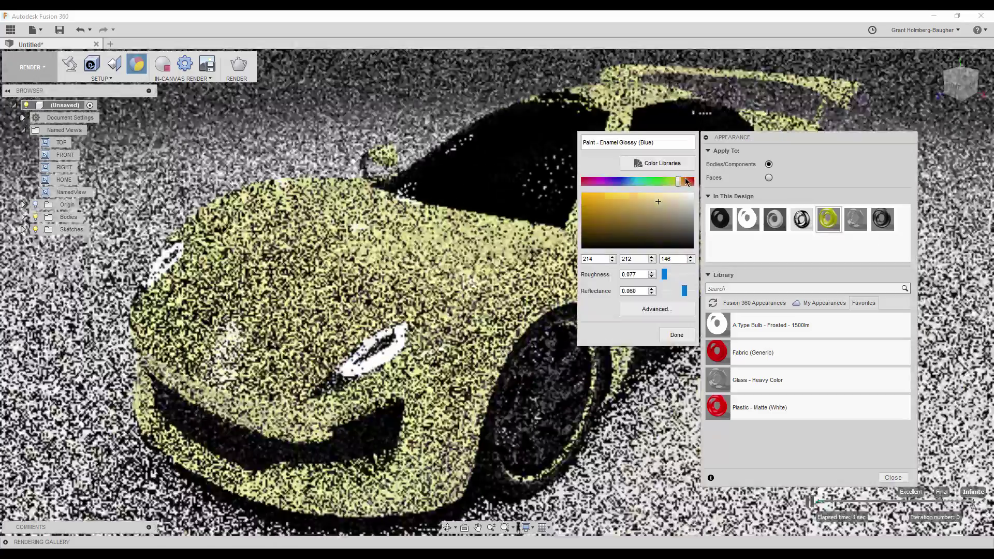
left_click(582, 227)
left_click_drag(687, 181, 674, 182)
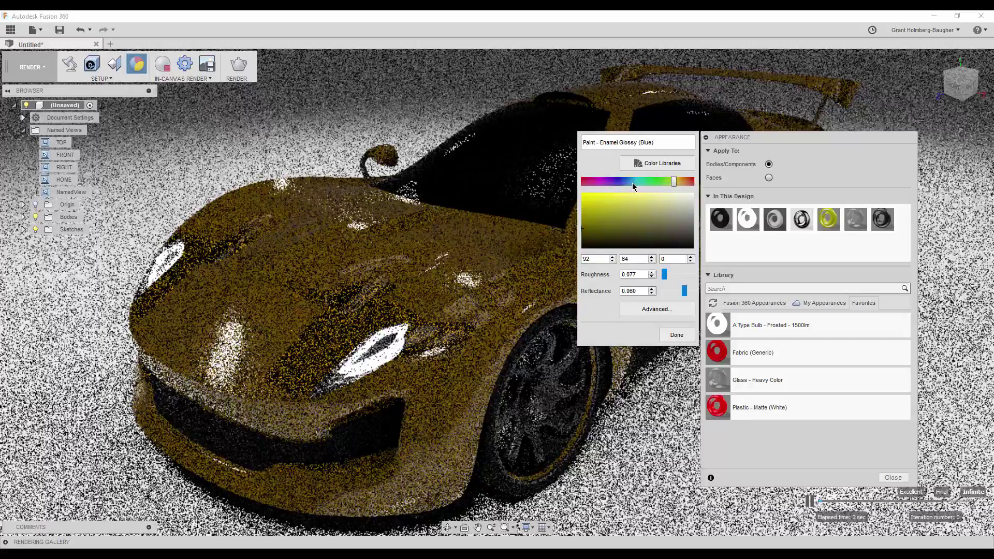
left_click(629, 181)
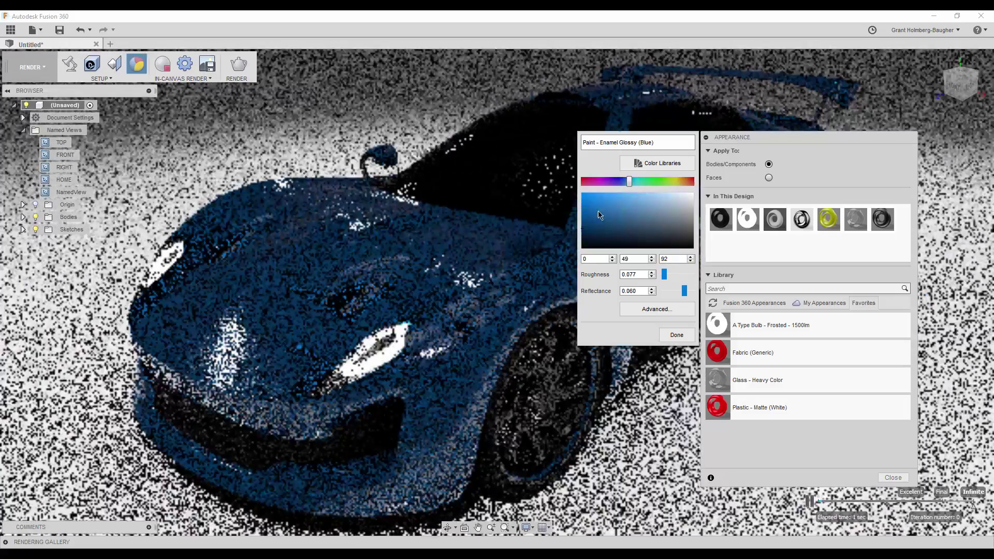
left_click(583, 221)
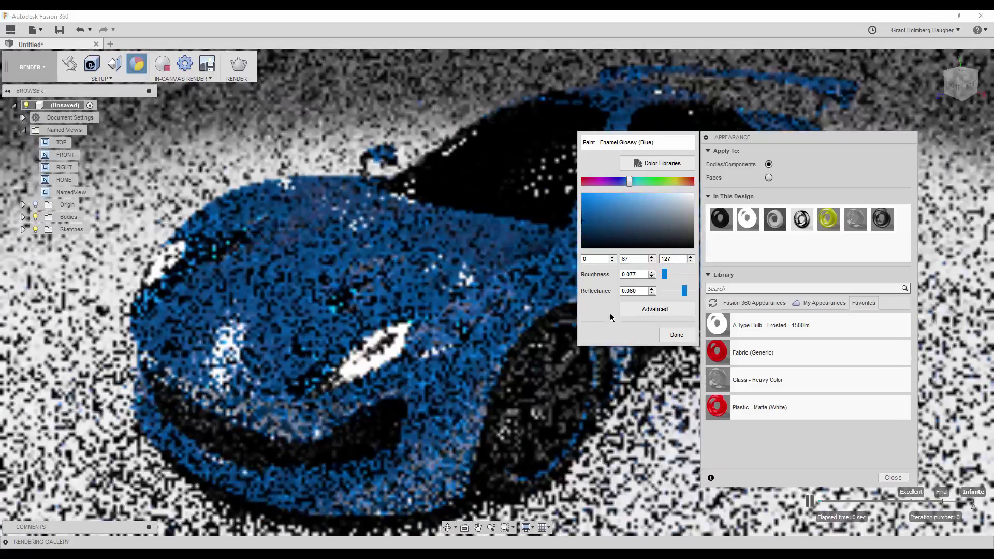
left_click(647, 311)
Set the paint's advanced highlight colour to light cyan (170, 248, 255)
left_click(523, 314)
left_click(585, 299)
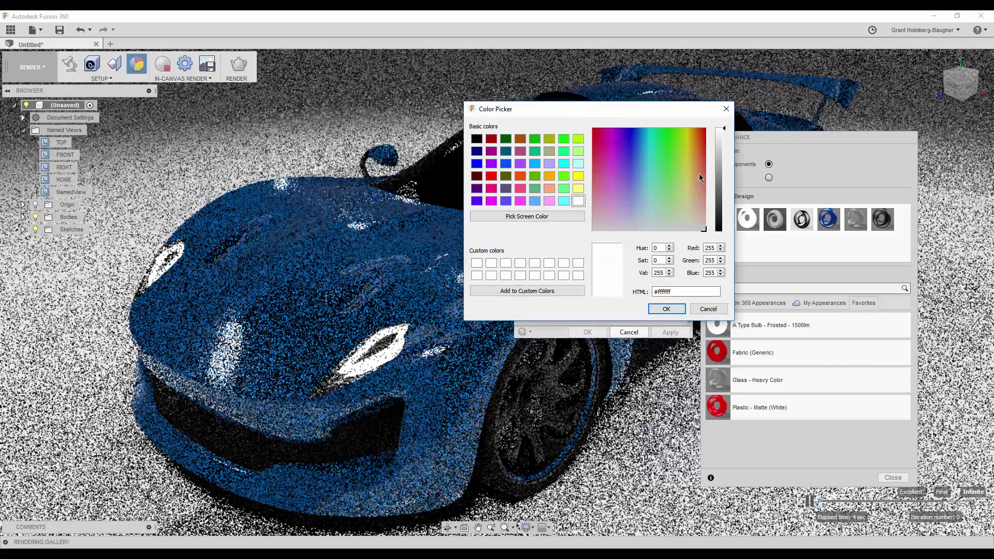
left_click(645, 158)
left_click(666, 309)
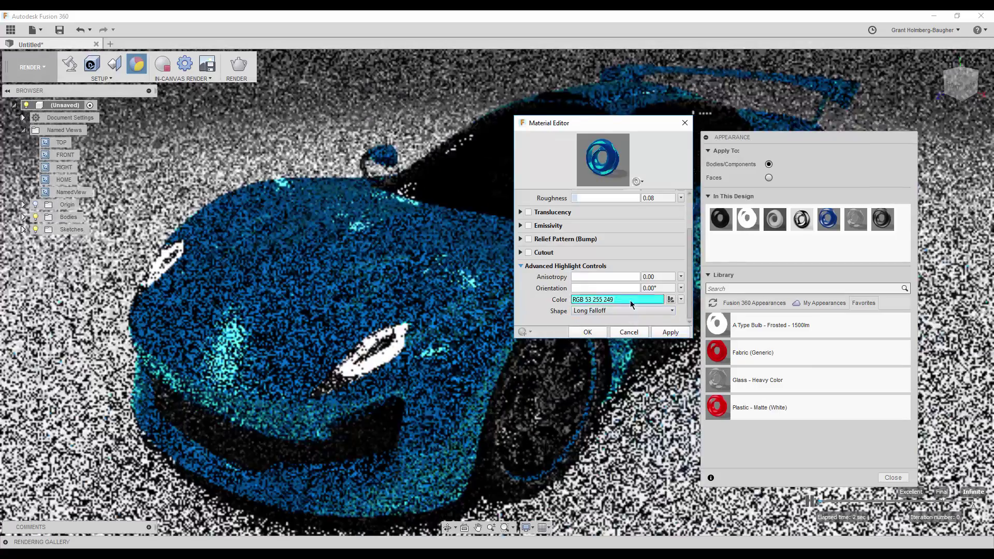
left_click(631, 302)
left_click(646, 195)
left_click(667, 309)
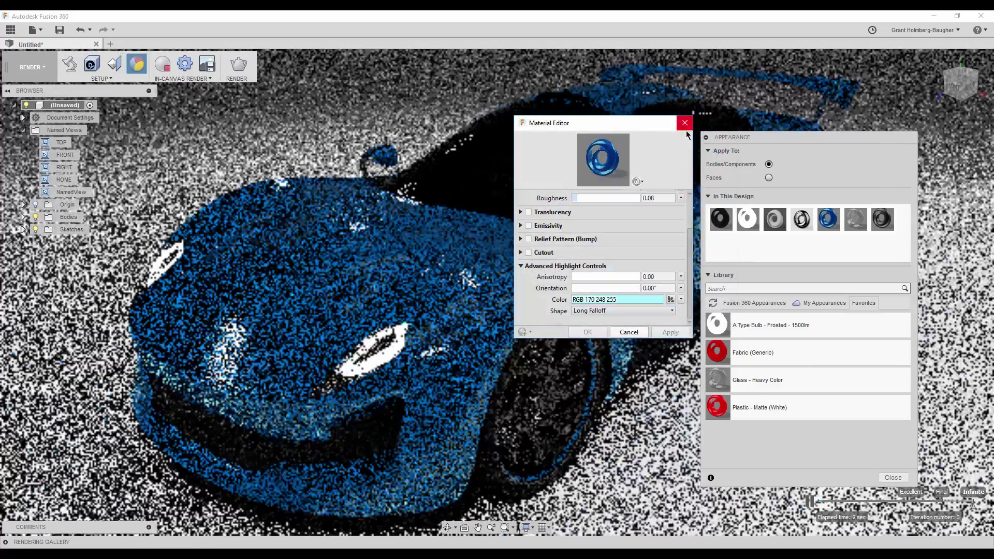
left_click(684, 123)
left_click(894, 477)
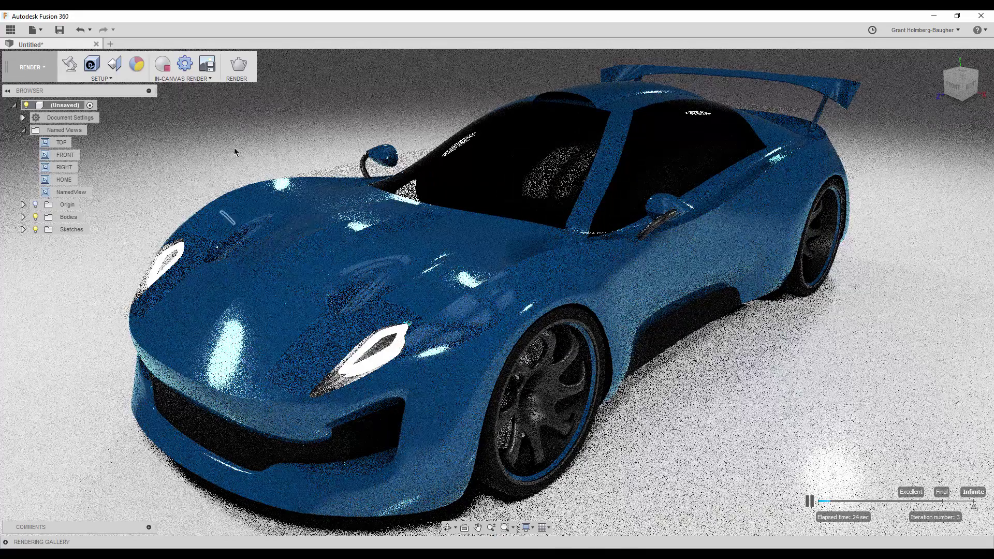
Brighten the body paint to blue (0, 107, 200)
left_click(137, 64)
double_click(855, 219)
left_click_drag(583, 214, 583, 206)
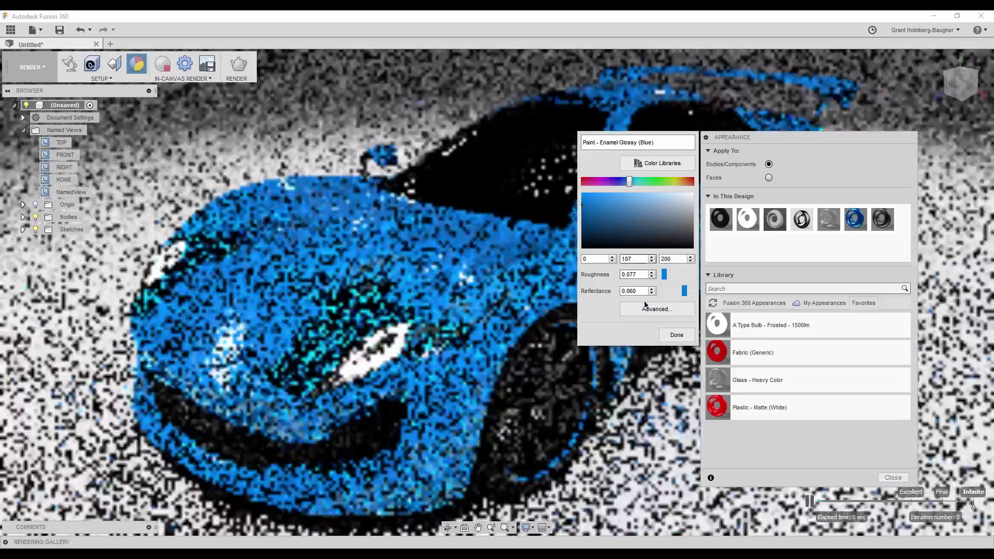
left_click(677, 335)
left_click(894, 477)
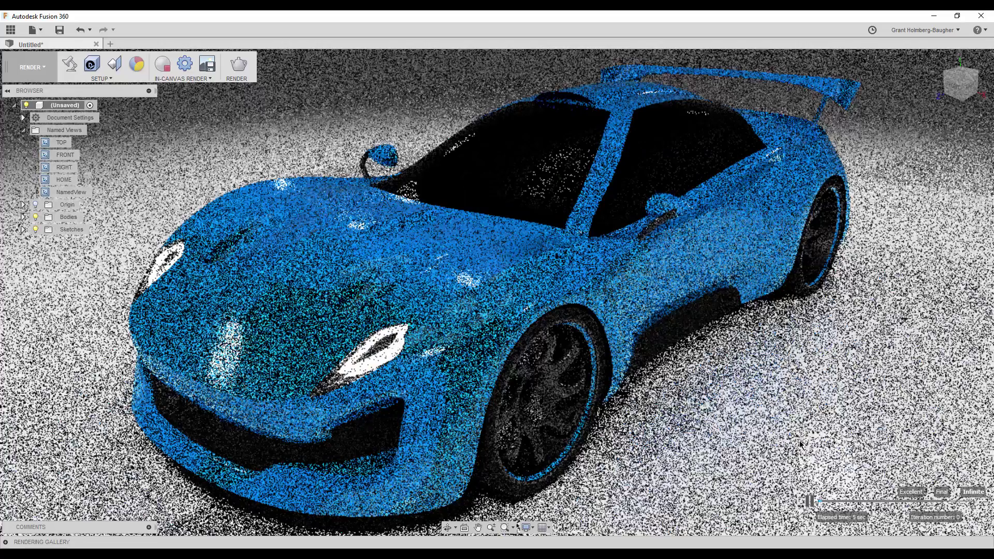